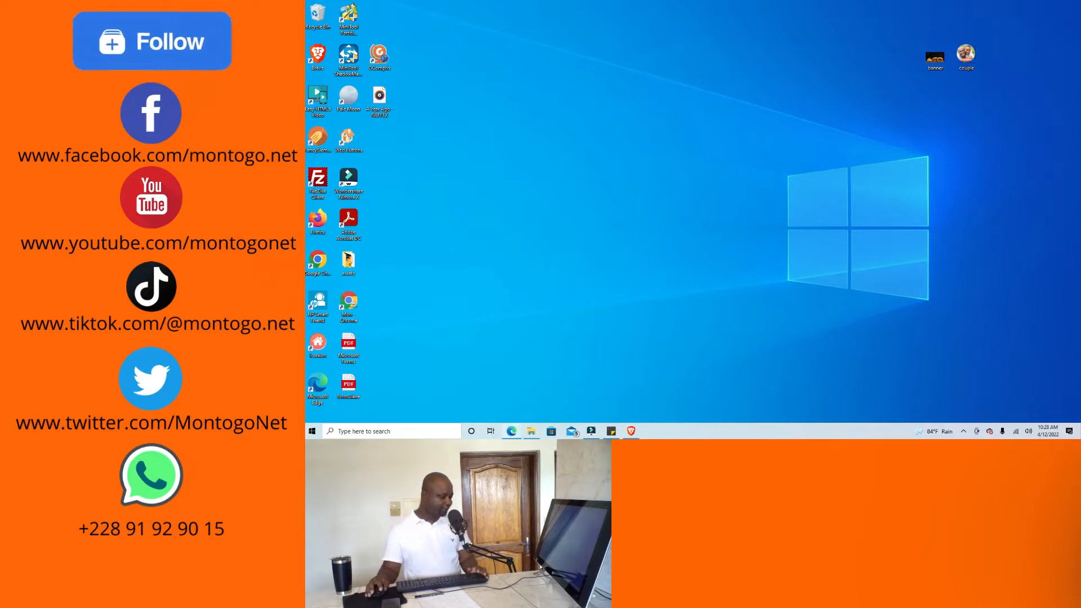
pyautogui.click(510, 432)
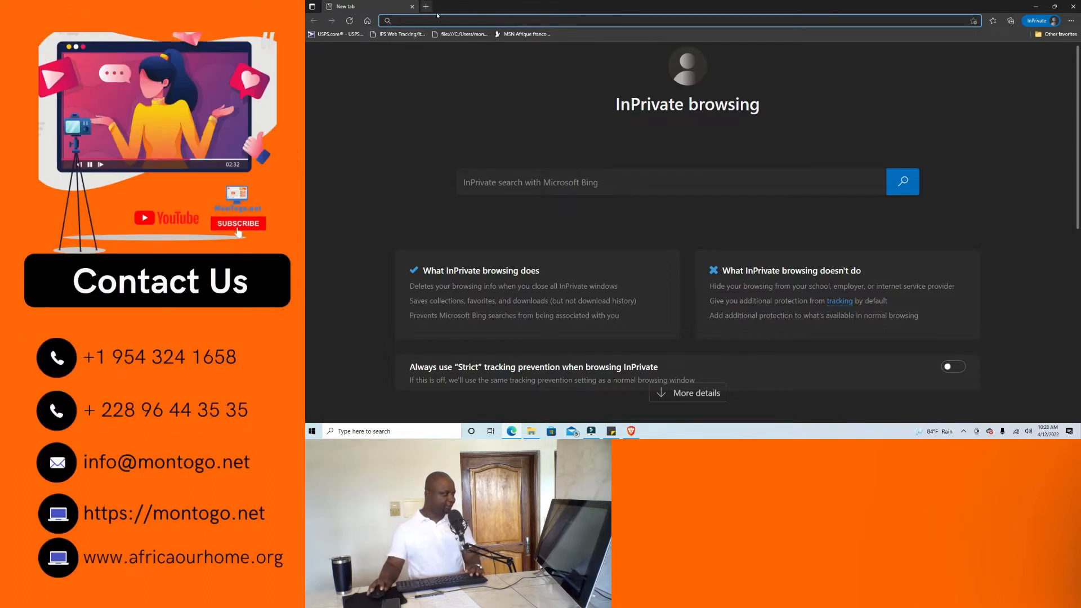
pyautogui.write('w')
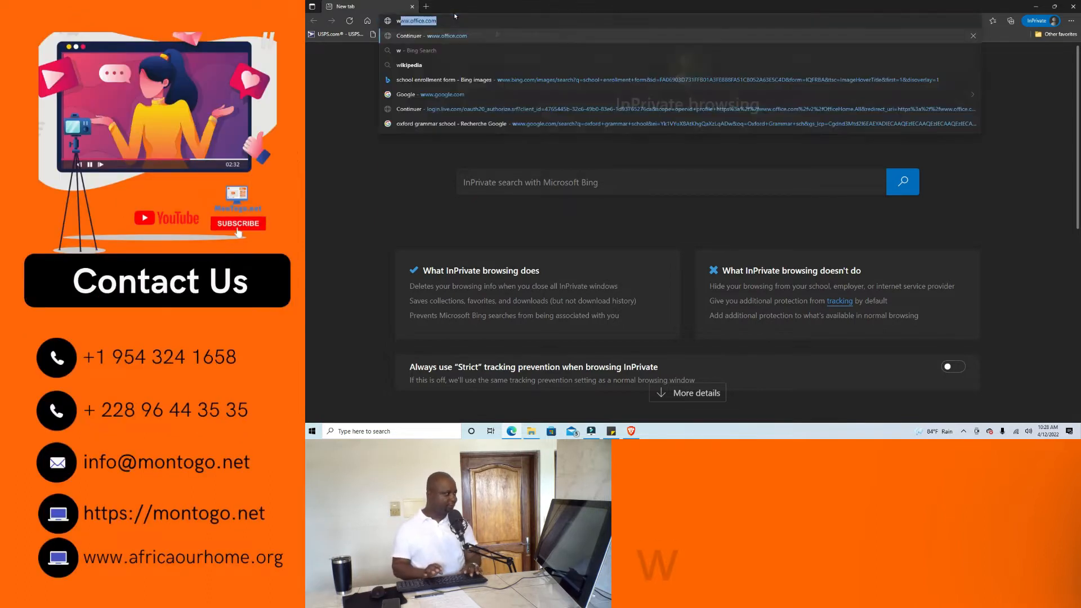
pyautogui.write('ww.off')
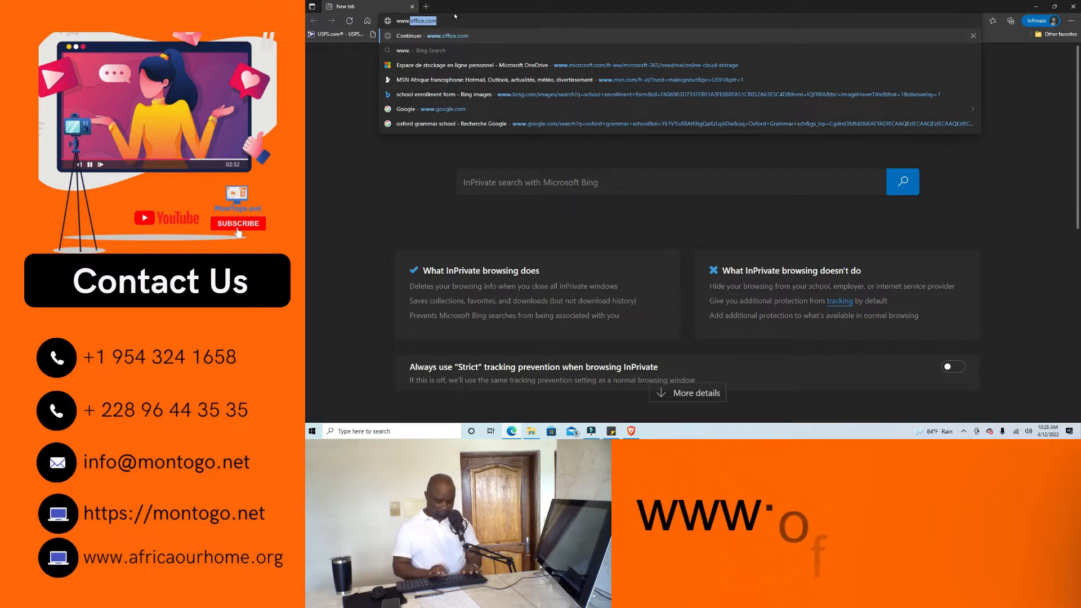
pyautogui.write('ice.co')
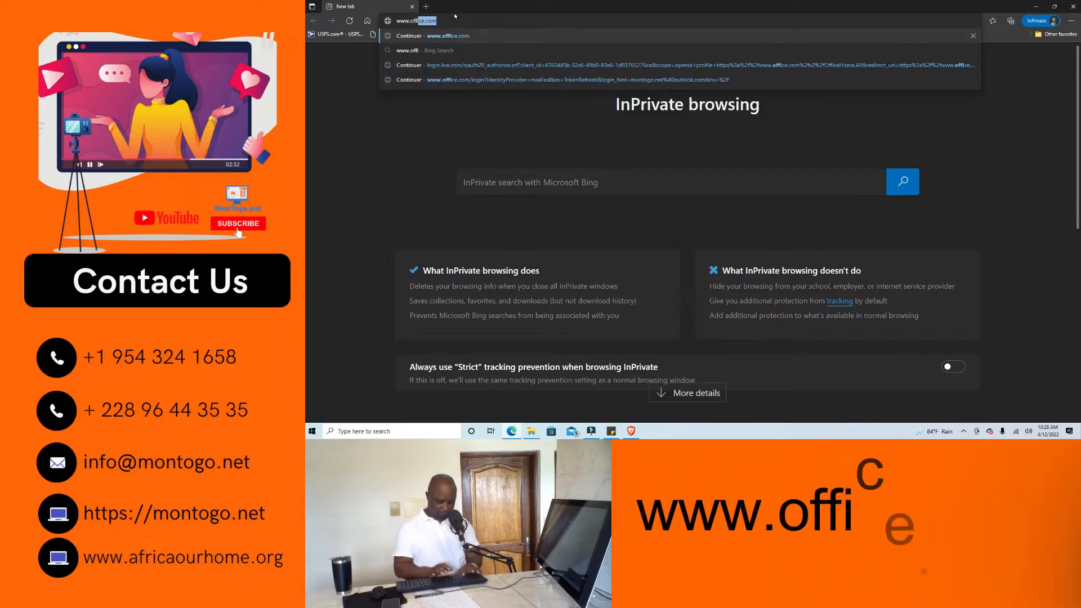
pyautogui.write('m')
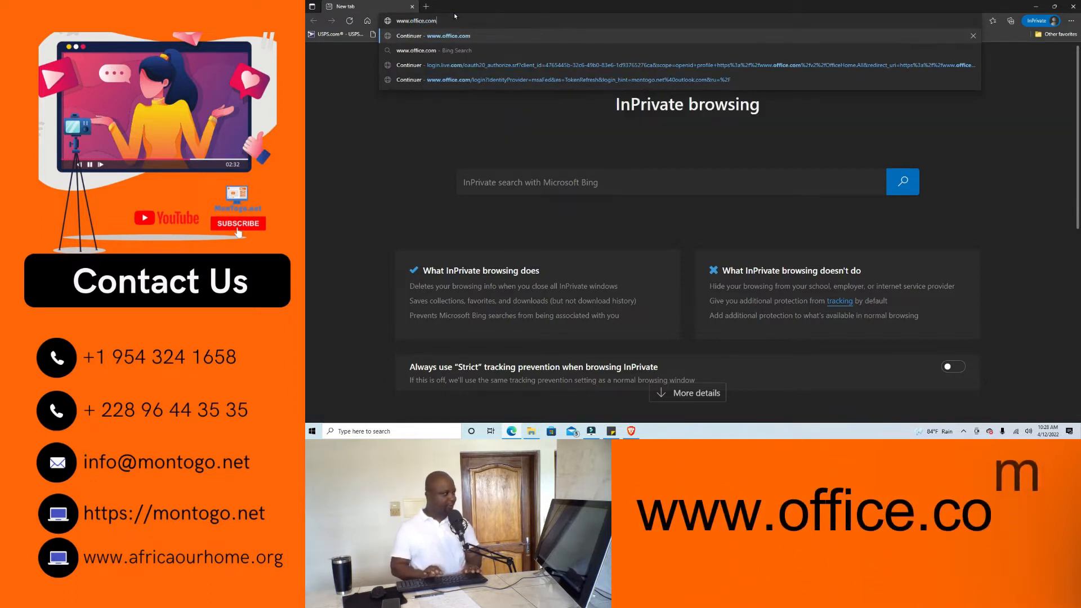
pyautogui.press('Return')
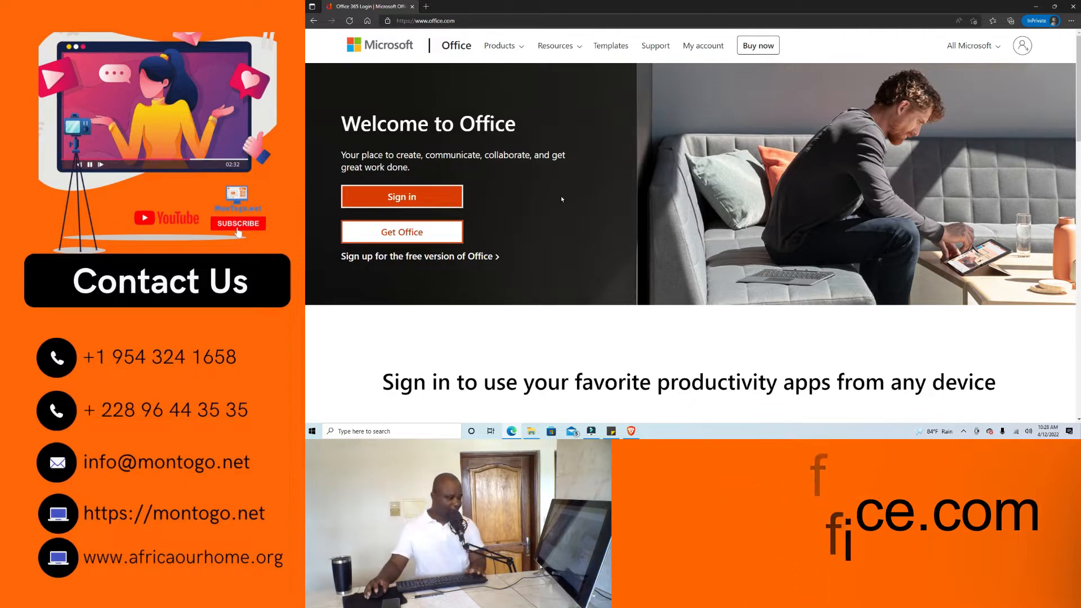
# Scroll through the Office welcome page, then begin signing in from the top.
pyautogui.scroll(-2, 561, 197)
pyautogui.scroll(1, 565, 196)
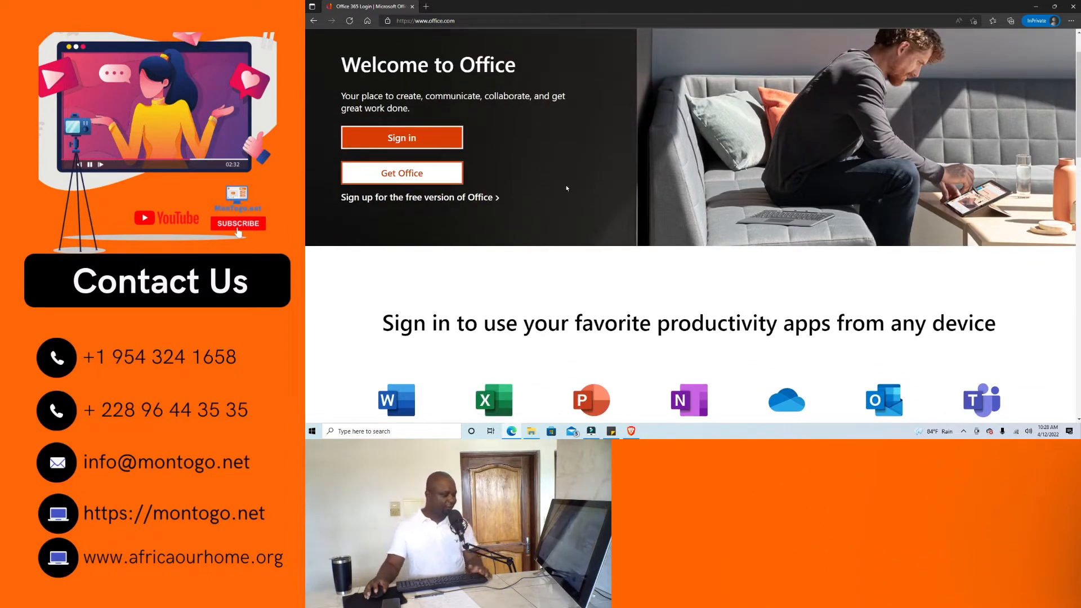
pyautogui.scroll(-2, 566, 192)
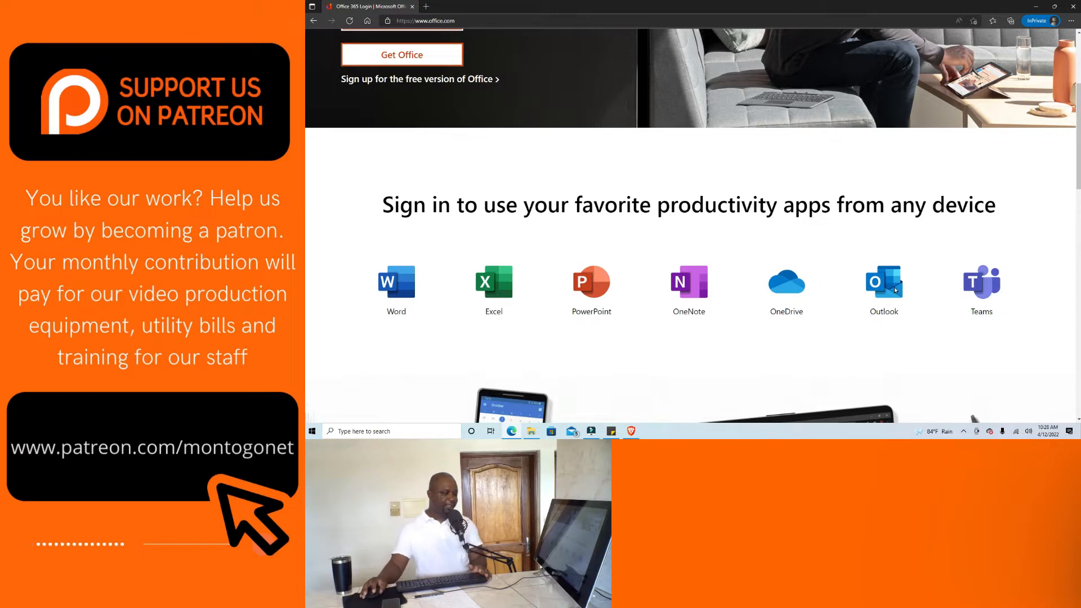
pyautogui.scroll(-5, 896, 290)
pyautogui.scroll(-3, 884, 284)
pyautogui.scroll(6, 883, 283)
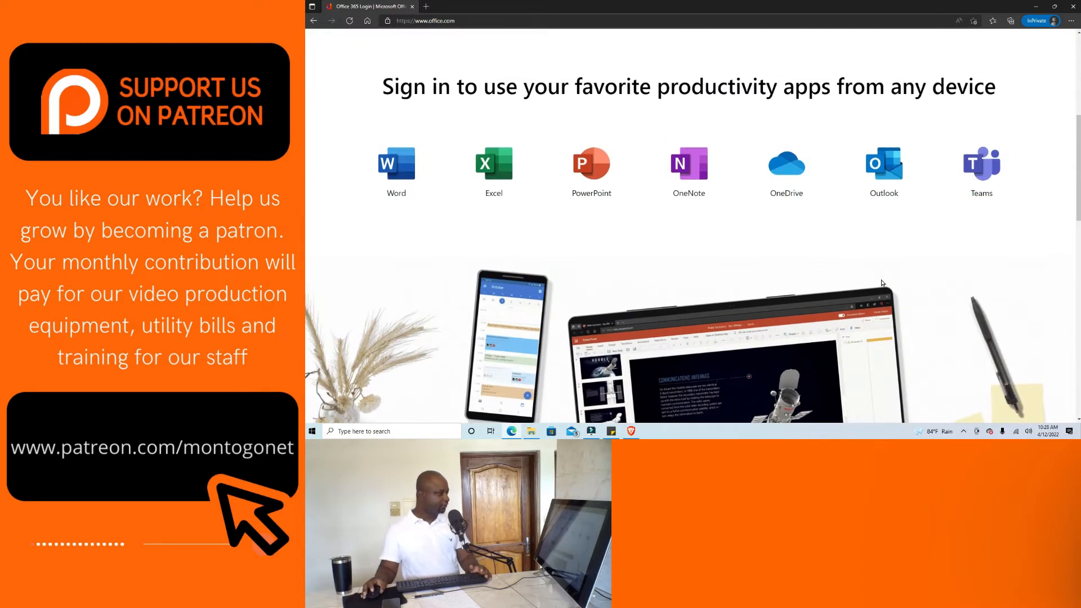
pyautogui.scroll(5, 882, 283)
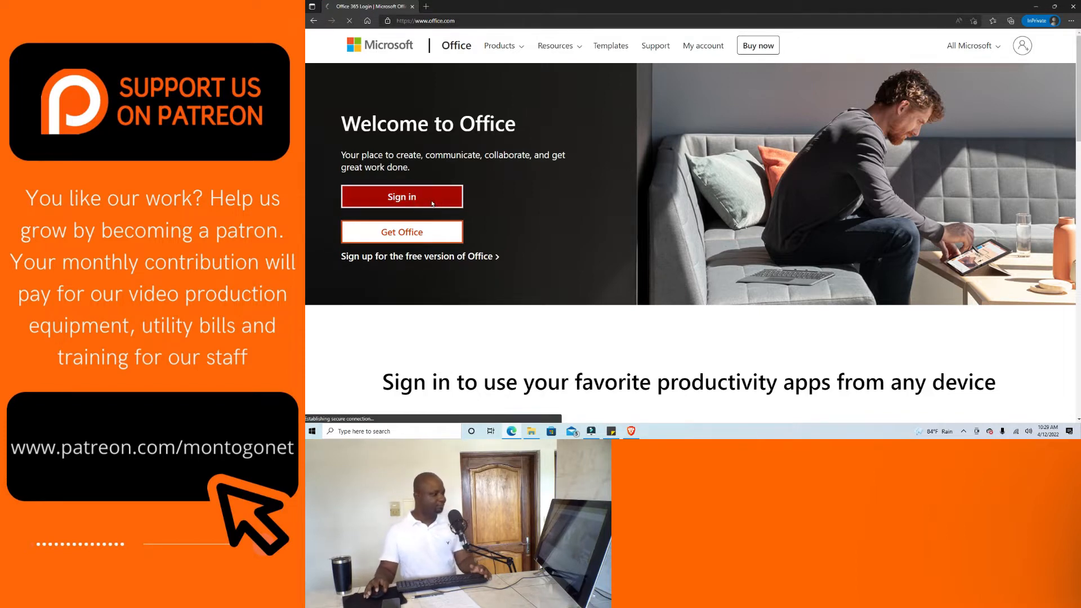
pyautogui.click(429, 204)
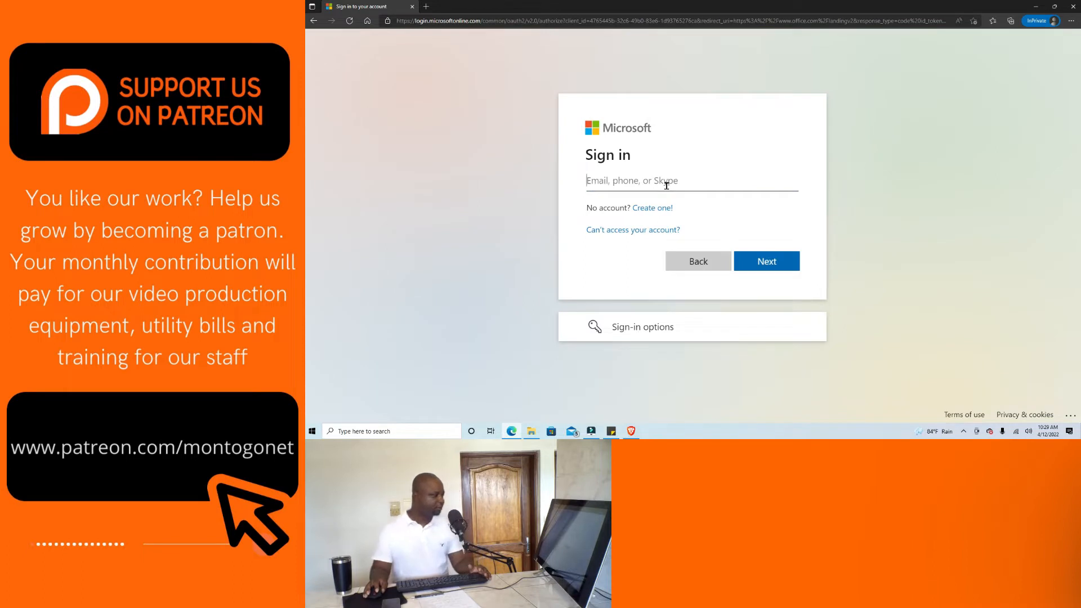
# Fill in the saved account e-mail from autofill and continue to the password step.
pyautogui.click(666, 184)
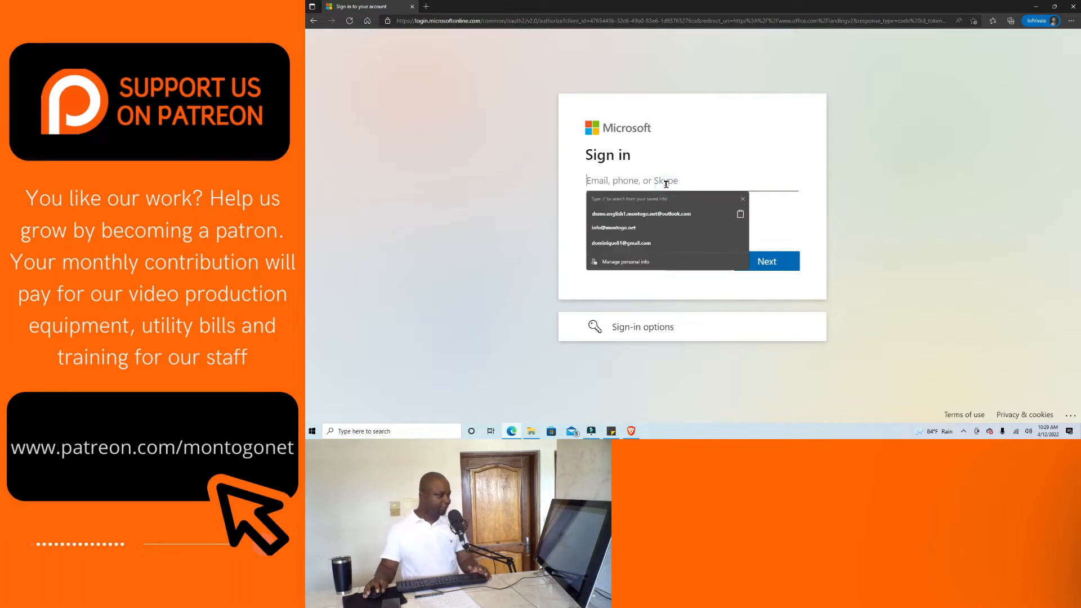
pyautogui.click(643, 215)
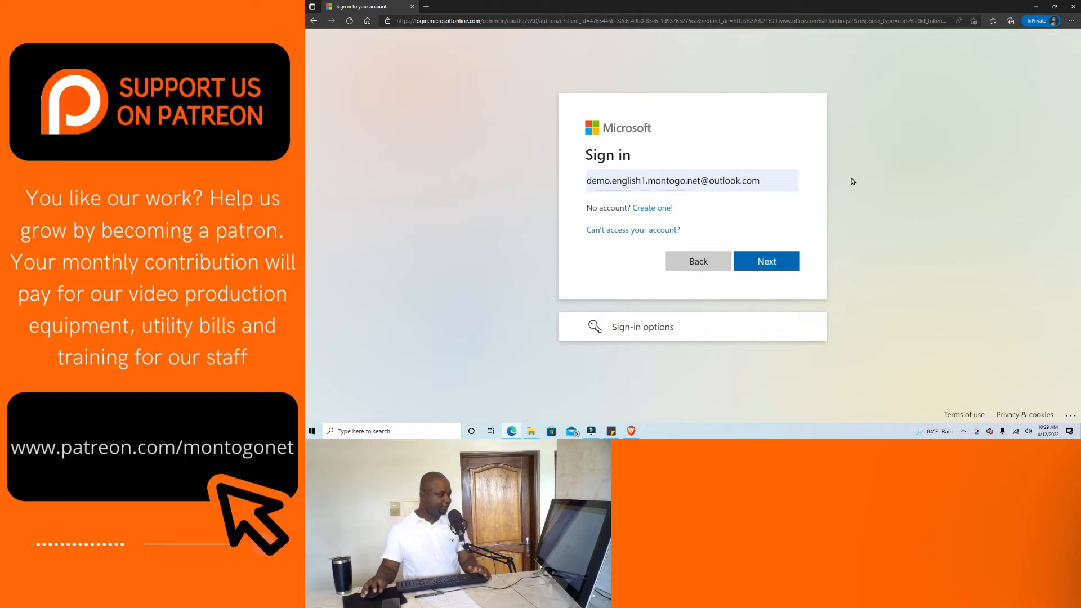
pyautogui.click(756, 180)
pyautogui.moveTo(756, 179); pyautogui.dragTo(592, 180)
pyautogui.click(722, 147)
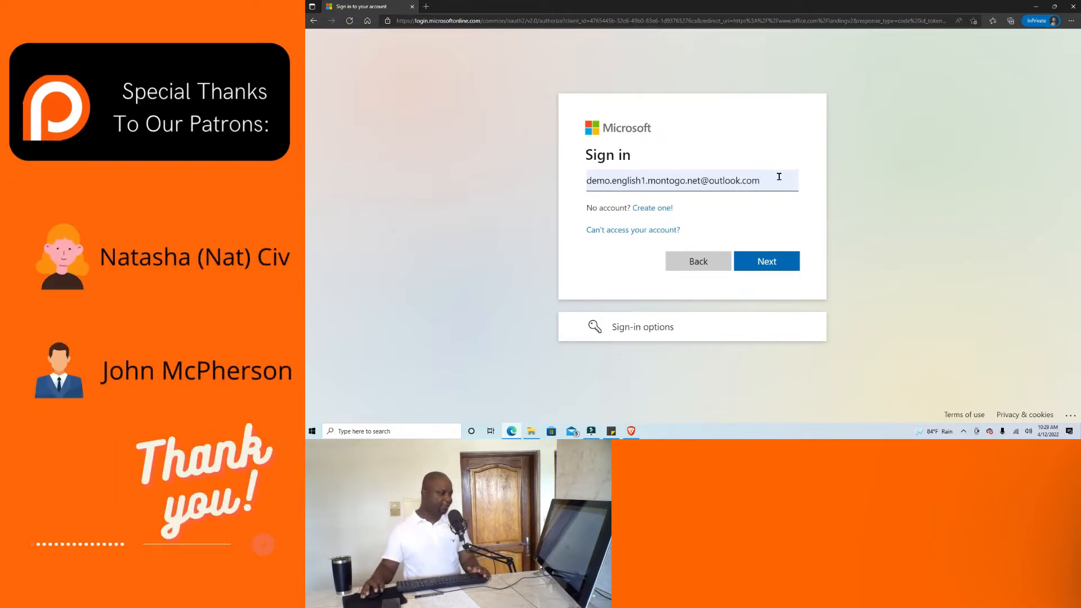
pyautogui.click(771, 261)
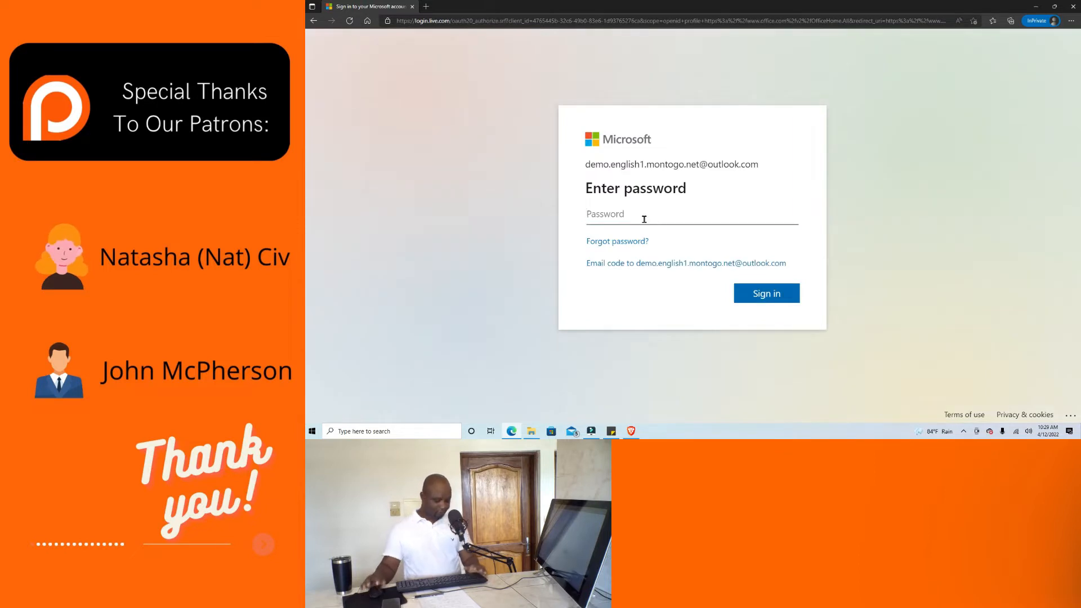
# Enter the account password, sign in, and decline staying signed in.
pyautogui.write('•')
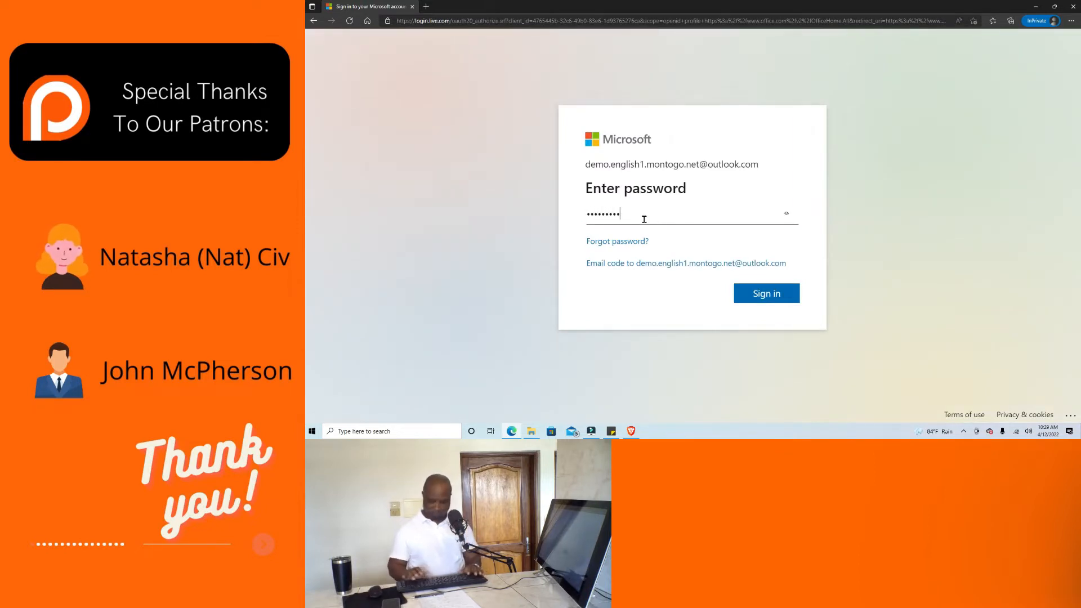
pyautogui.click(782, 301)
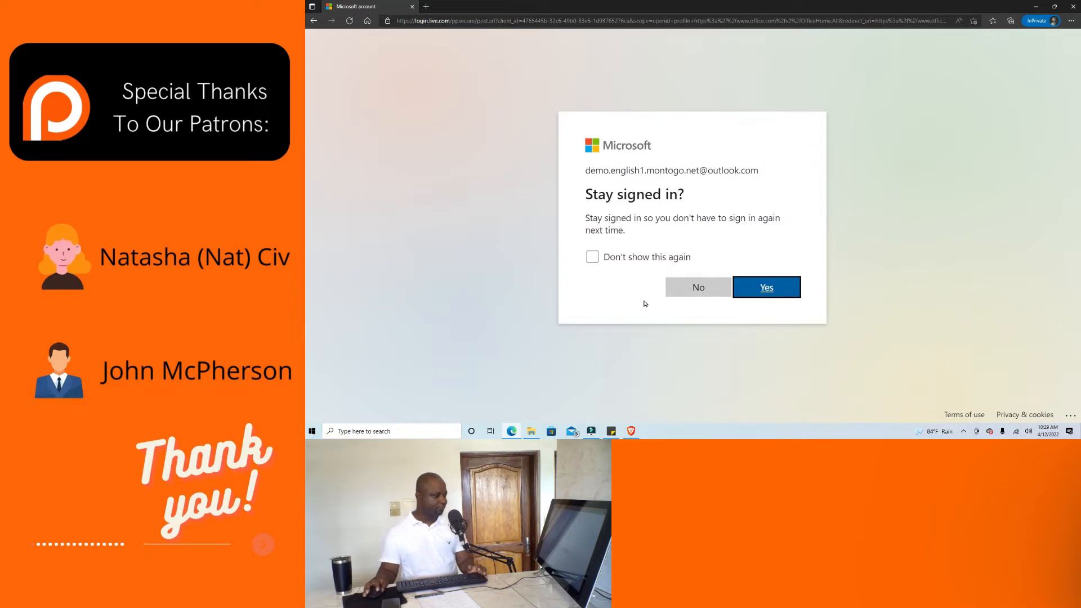
pyautogui.click(681, 293)
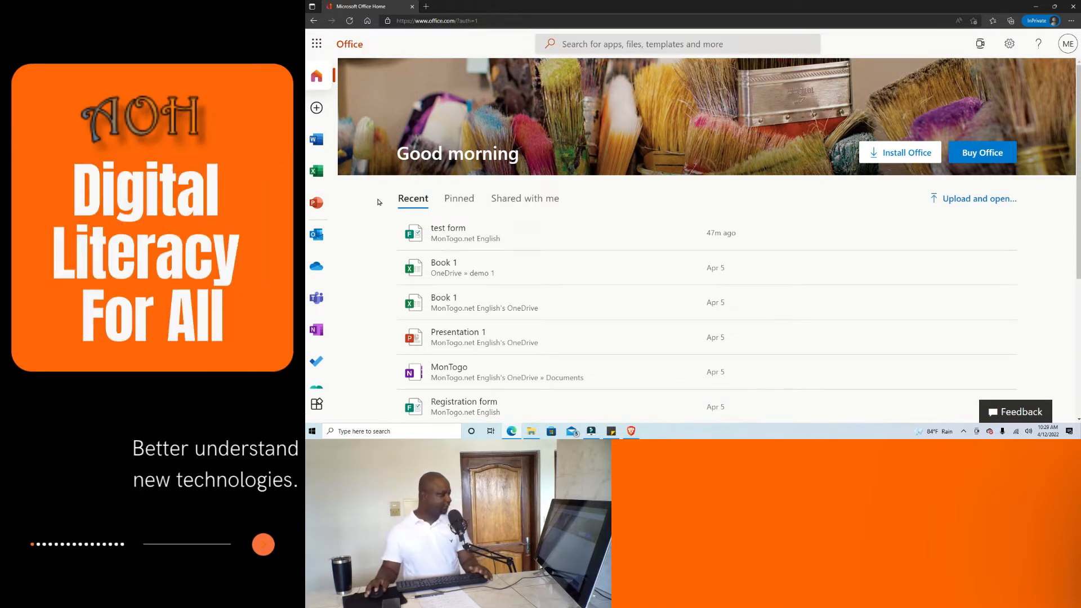
pyautogui.scroll(-1, 321, 266)
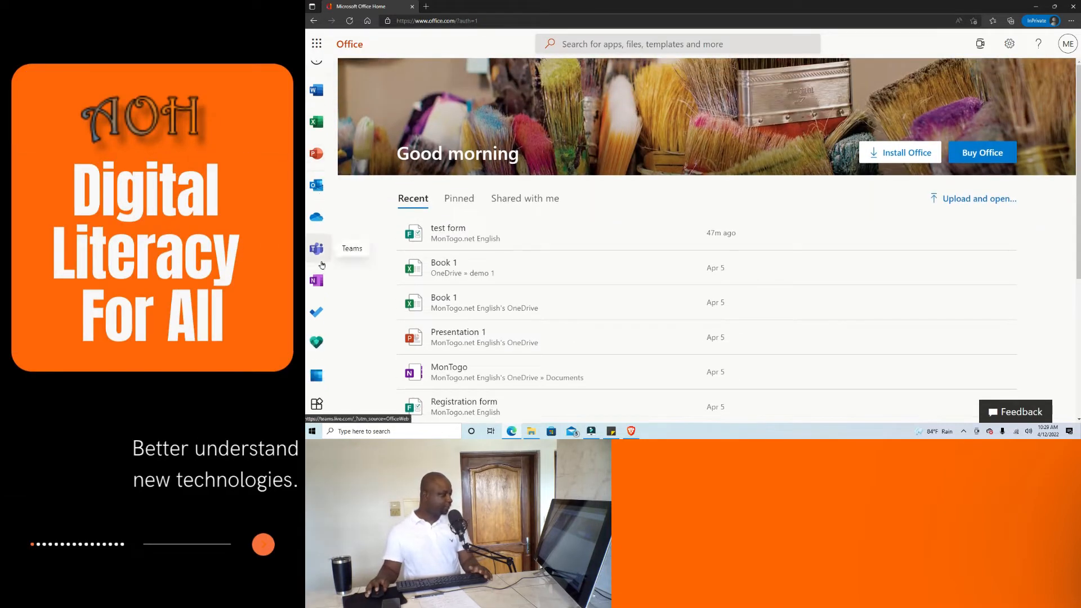
pyautogui.scroll(-1, 420, 236)
pyautogui.scroll(1, 420, 225)
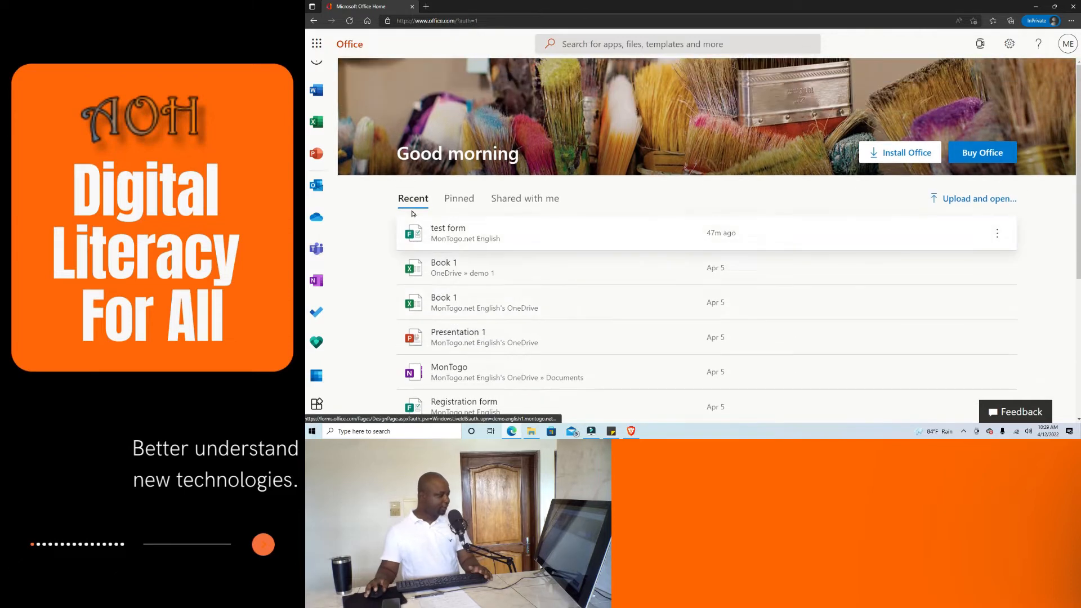
pyautogui.scroll(-2, 662, 277)
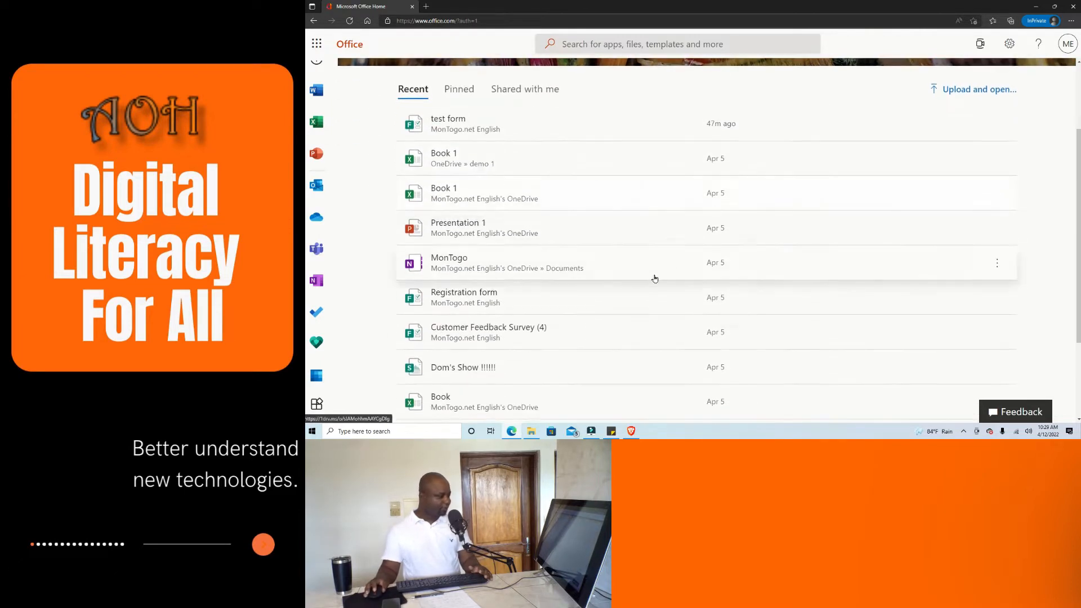
pyautogui.scroll(-2, 467, 309)
pyautogui.scroll(4, 379, 341)
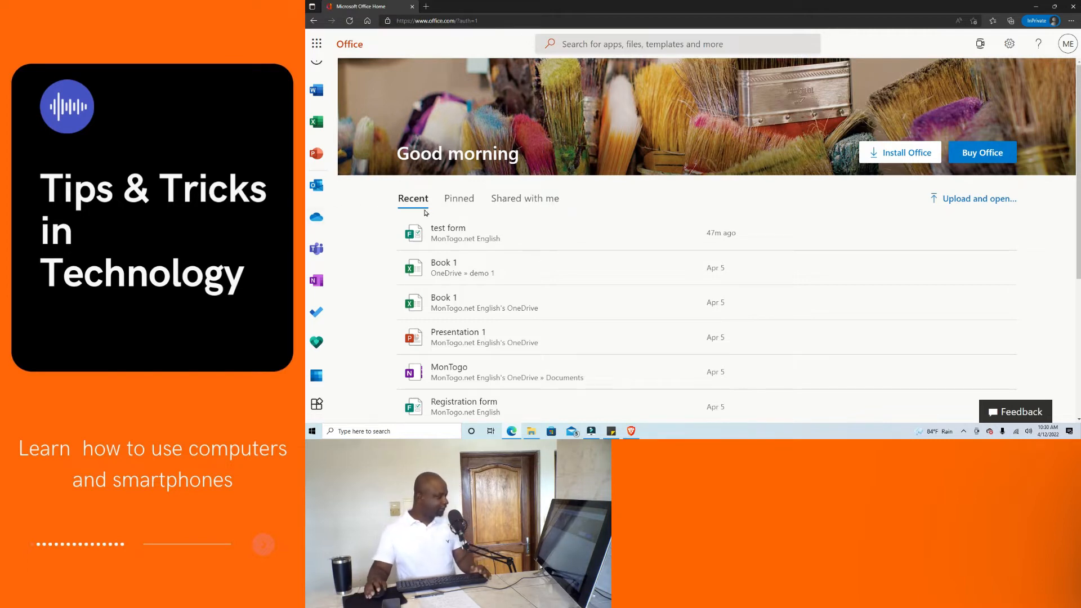
# Launch Microsoft Forms from the app launcher's All apps list.
pyautogui.click(316, 43)
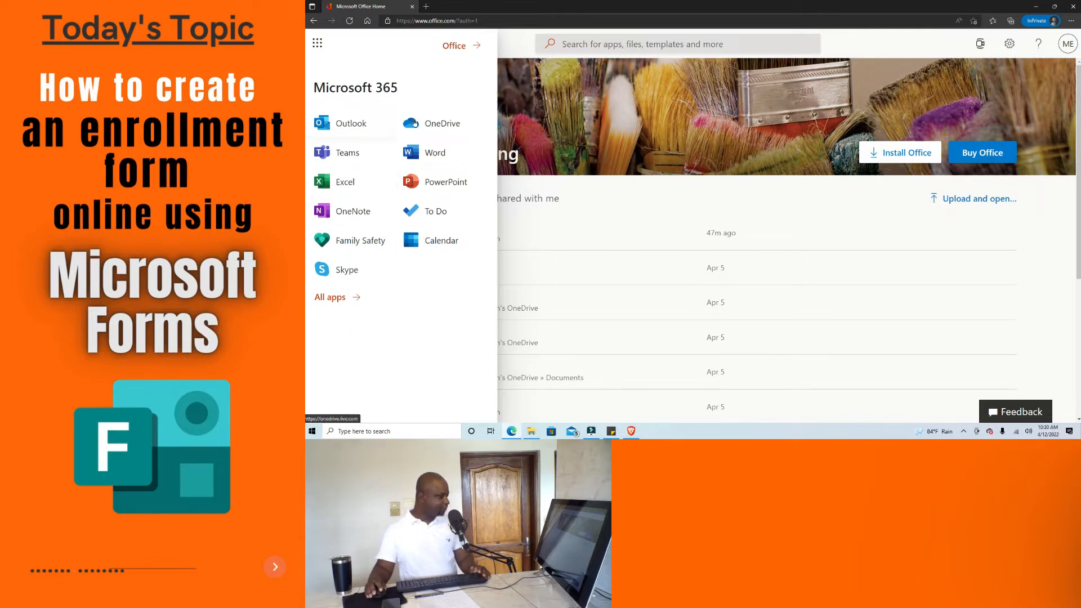
pyautogui.click(331, 300)
pyautogui.scroll(-6, 409, 157)
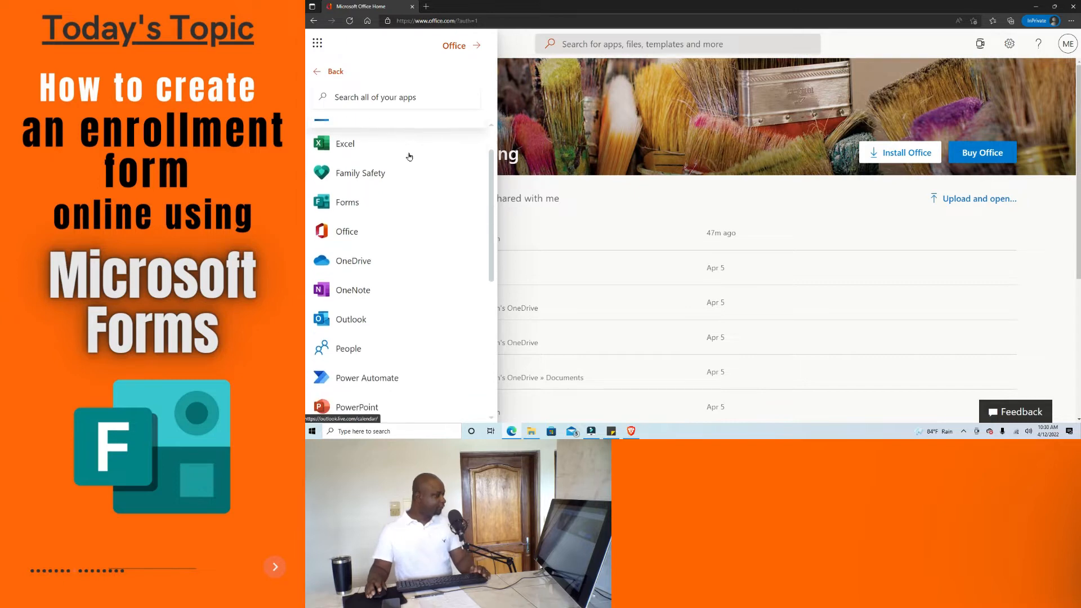
pyautogui.scroll(5, 425, 276)
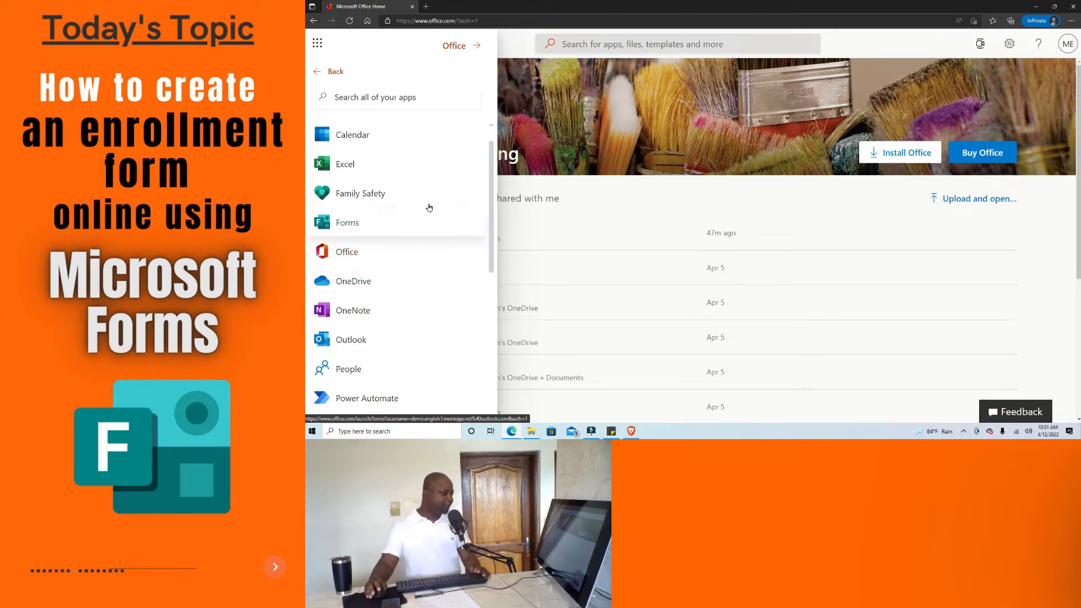
pyautogui.click(354, 223)
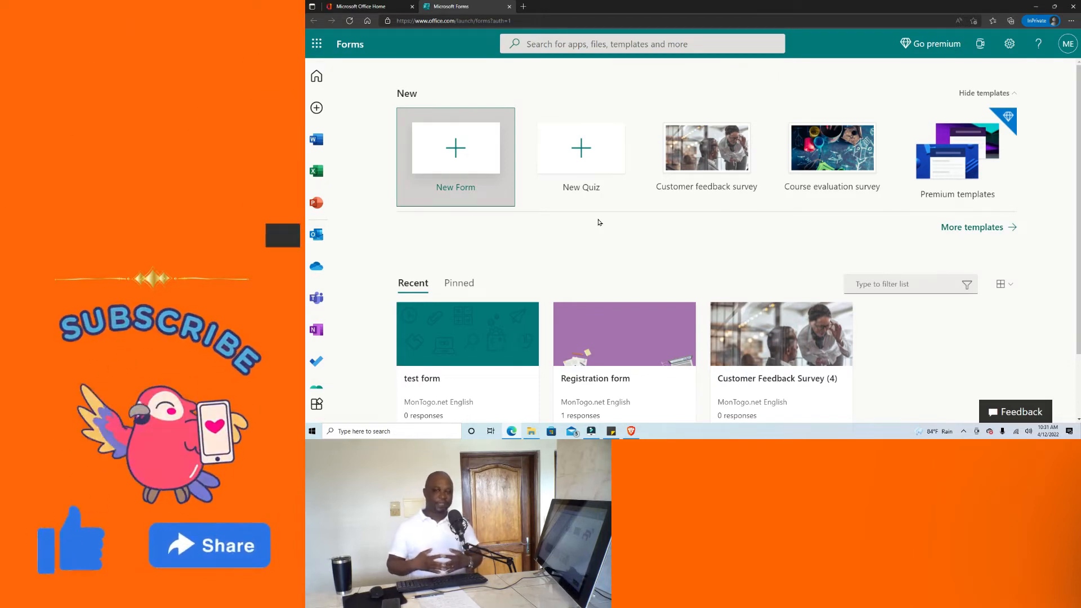
# Create a new blank form from the New Form tile on the Forms home page.
pyautogui.scroll(-1, 591, 218)
pyautogui.scroll(1, 563, 203)
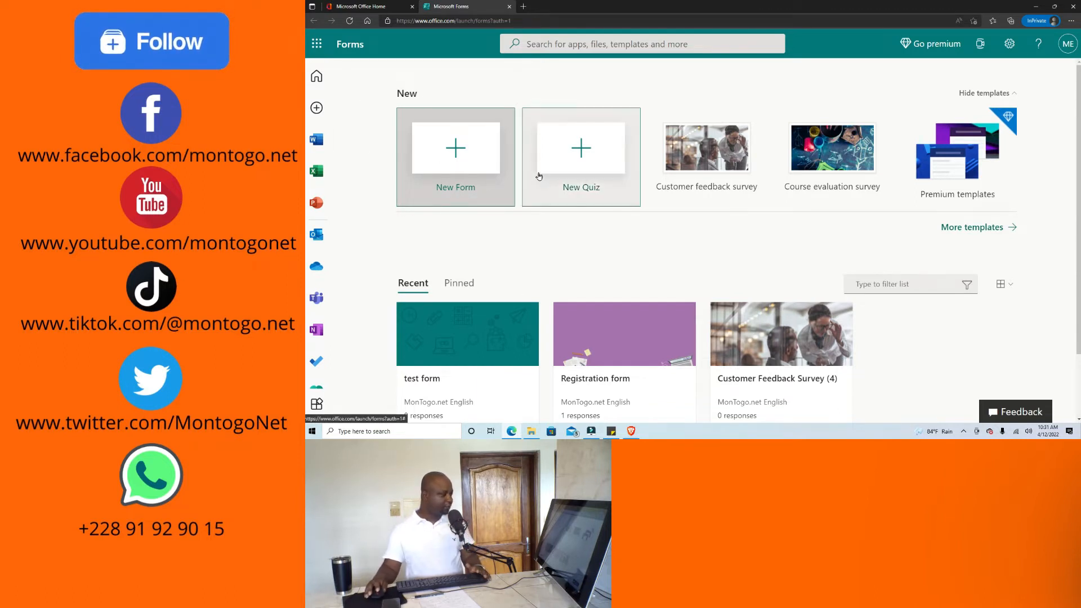
pyautogui.click(472, 152)
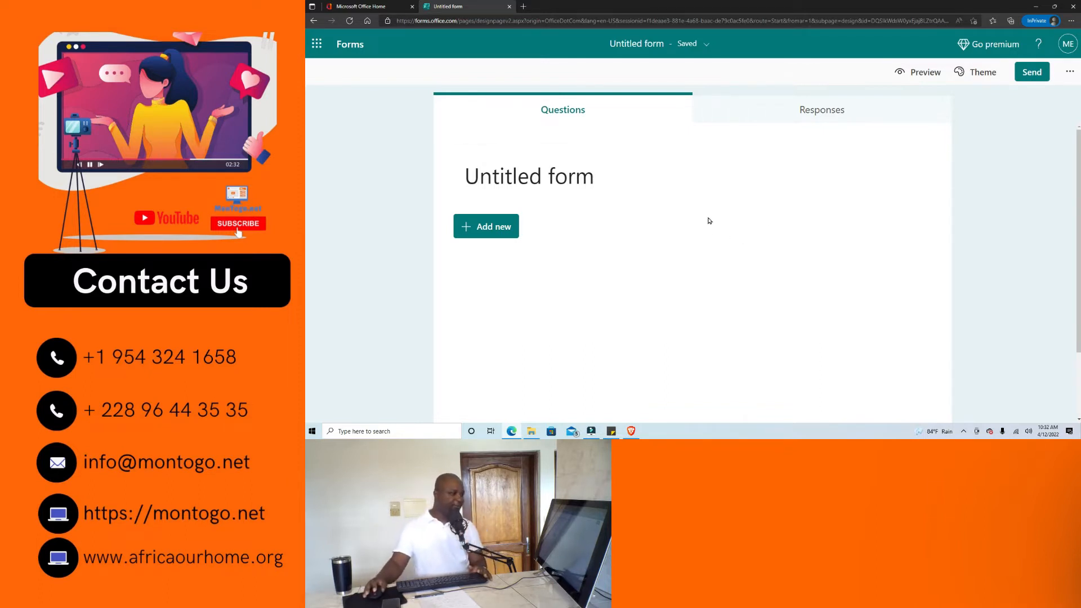
pyautogui.click(923, 75)
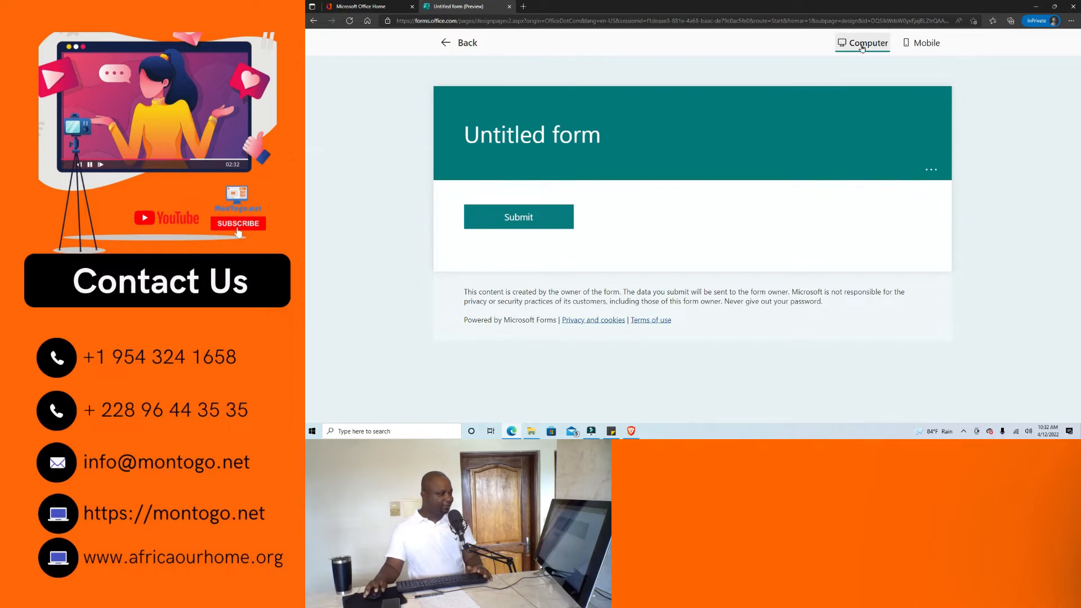
pyautogui.click(926, 44)
pyautogui.scroll(-3, 732, 237)
pyautogui.scroll(3, 736, 252)
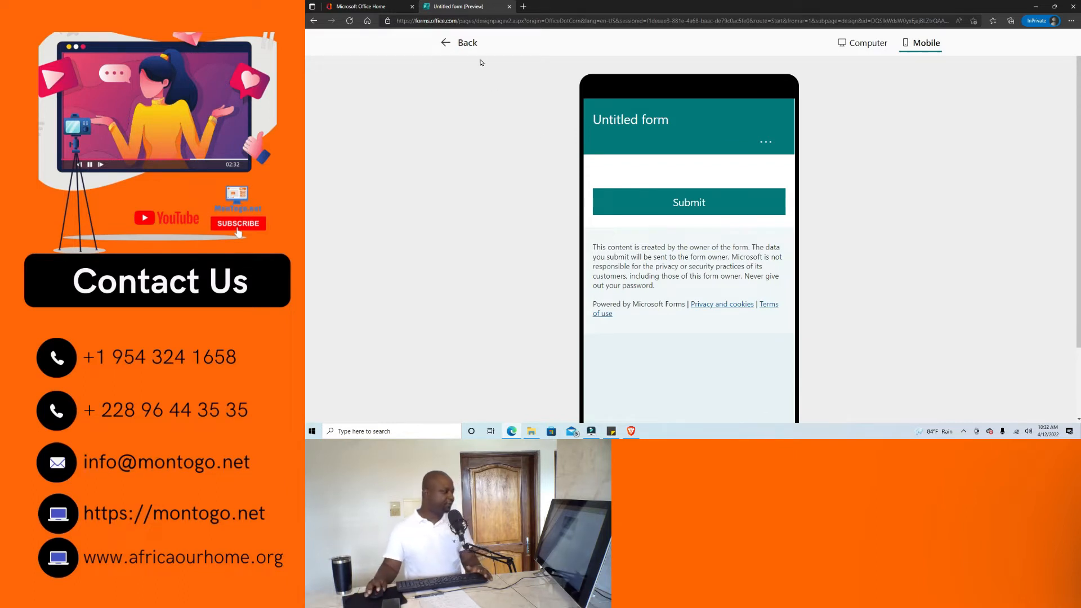
pyautogui.click(468, 43)
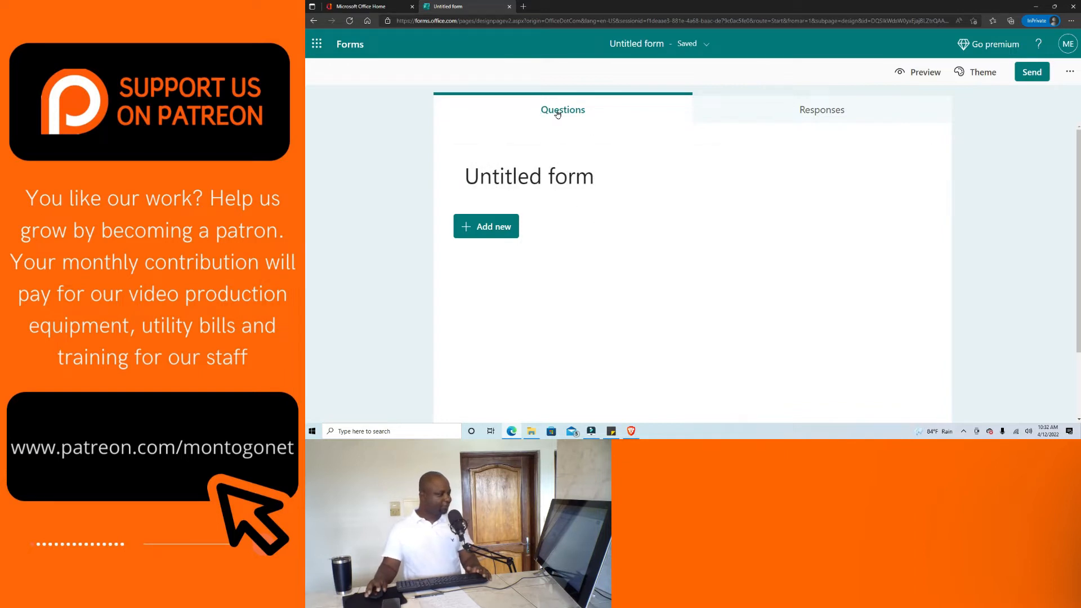
pyautogui.click(849, 107)
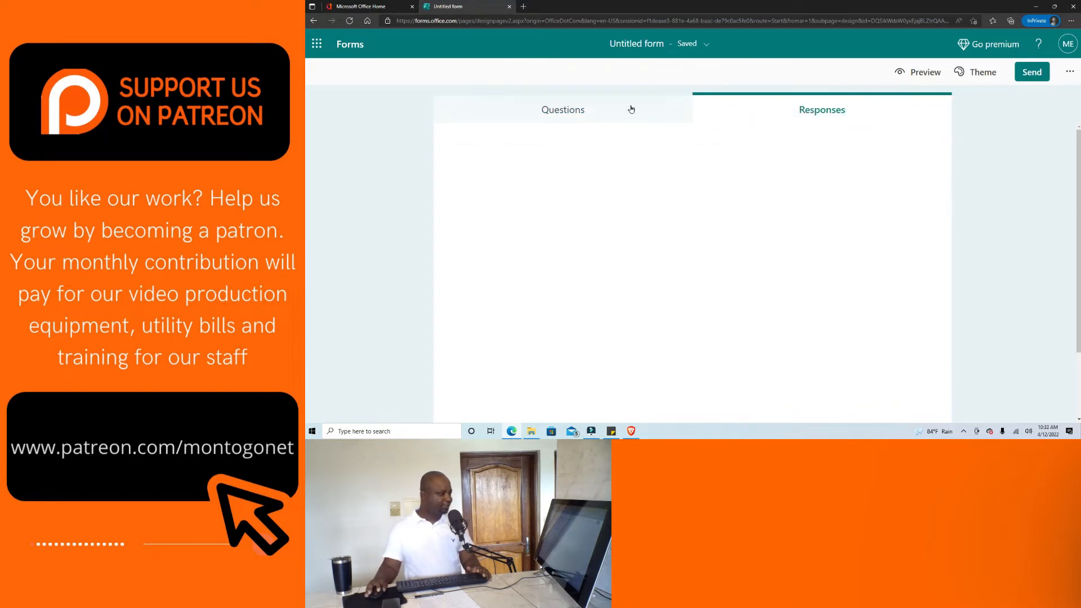
pyautogui.click(585, 116)
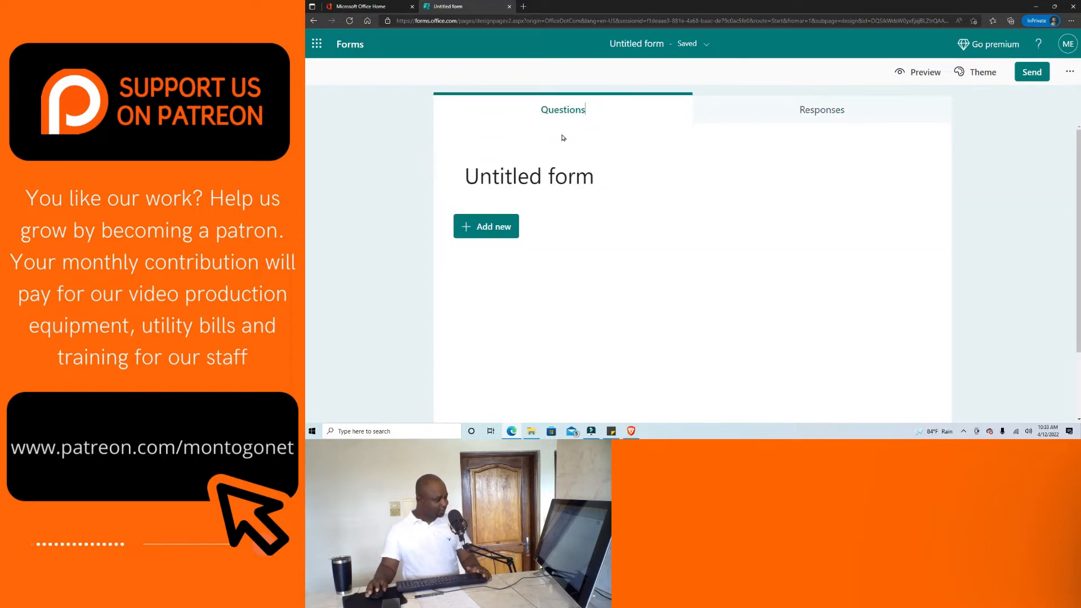
pyautogui.scroll(-2, 613, 254)
pyautogui.scroll(2, 647, 391)
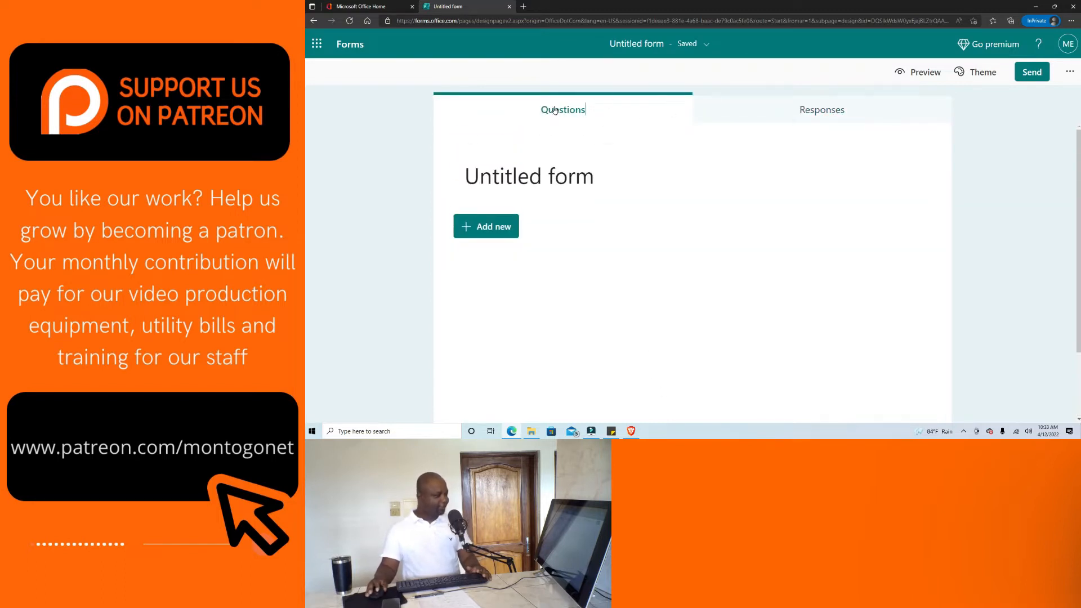
pyautogui.click(811, 110)
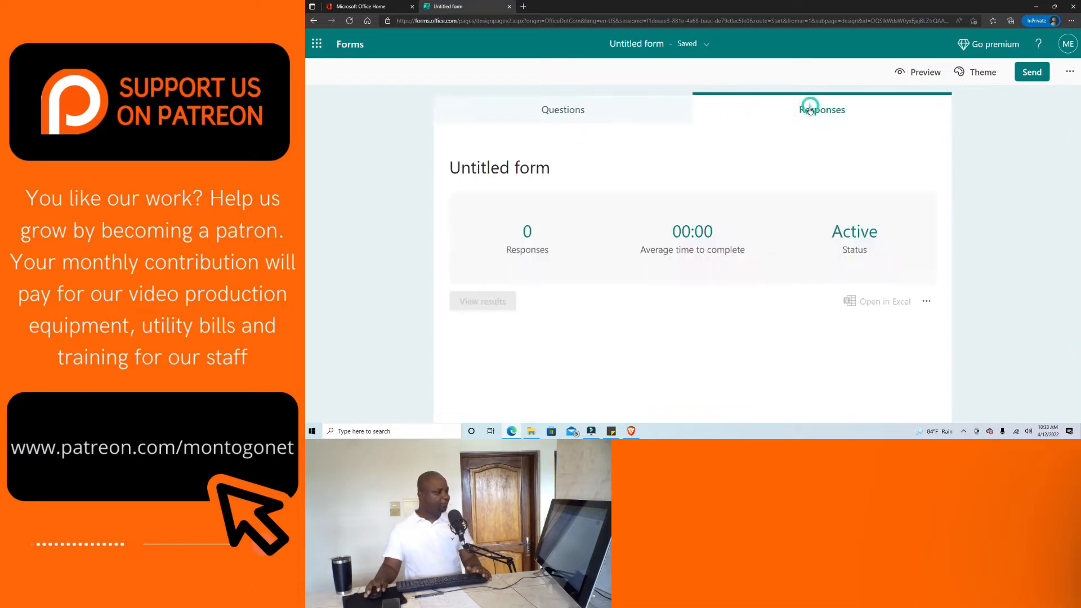
pyautogui.scroll(-1, 764, 304)
pyautogui.scroll(1, 763, 308)
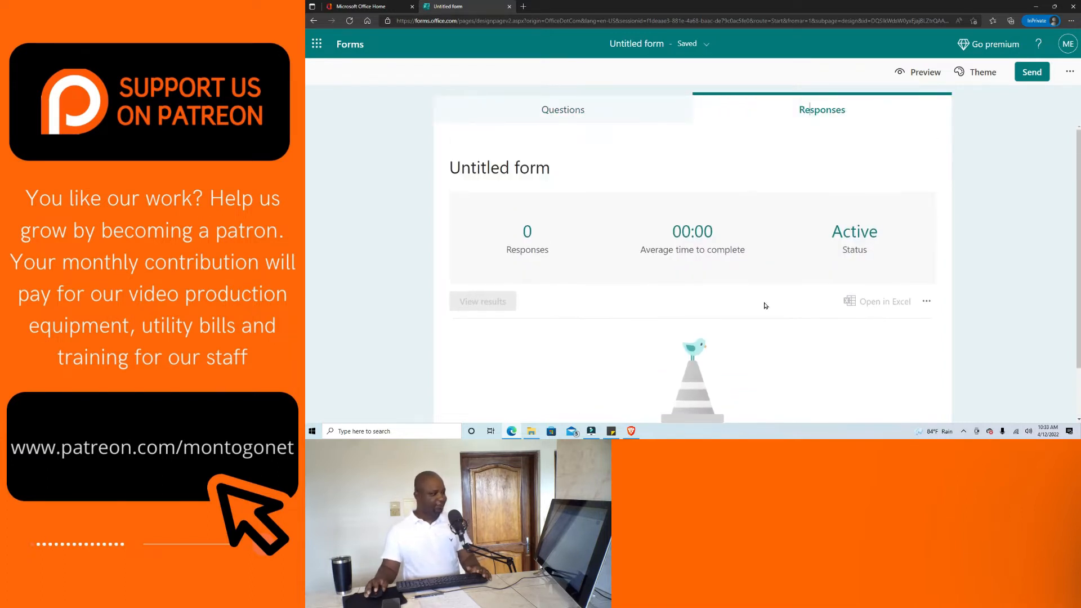
pyautogui.click(983, 72)
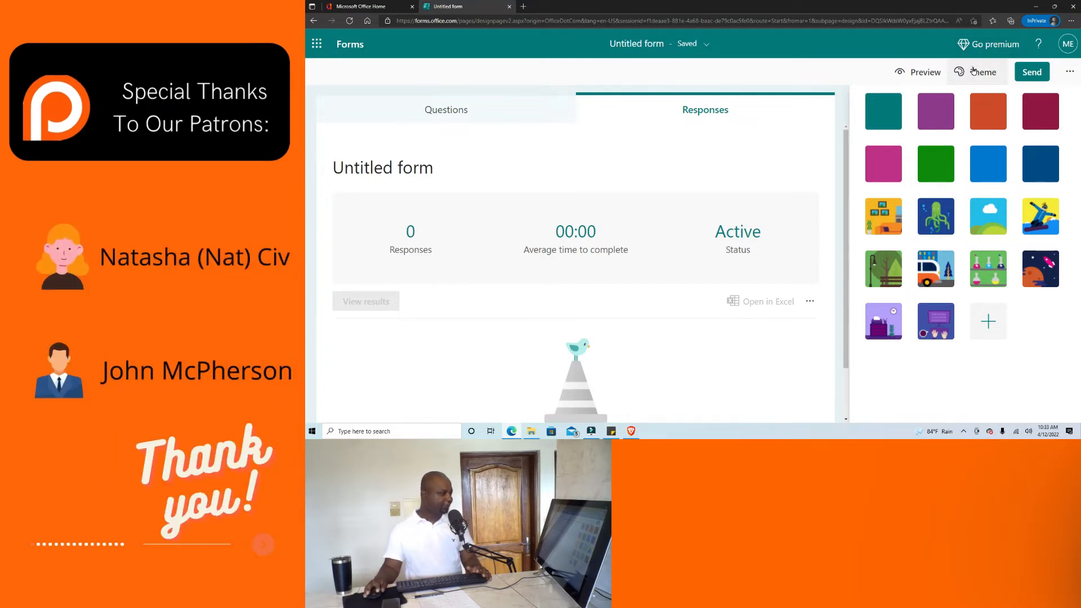
pyautogui.click(973, 70)
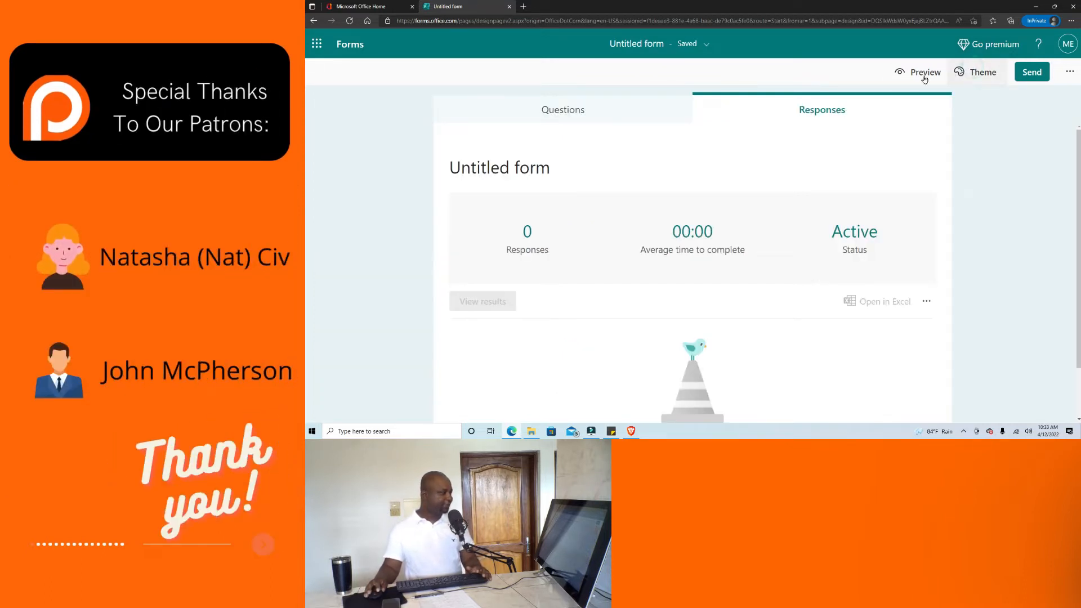
pyautogui.click(568, 109)
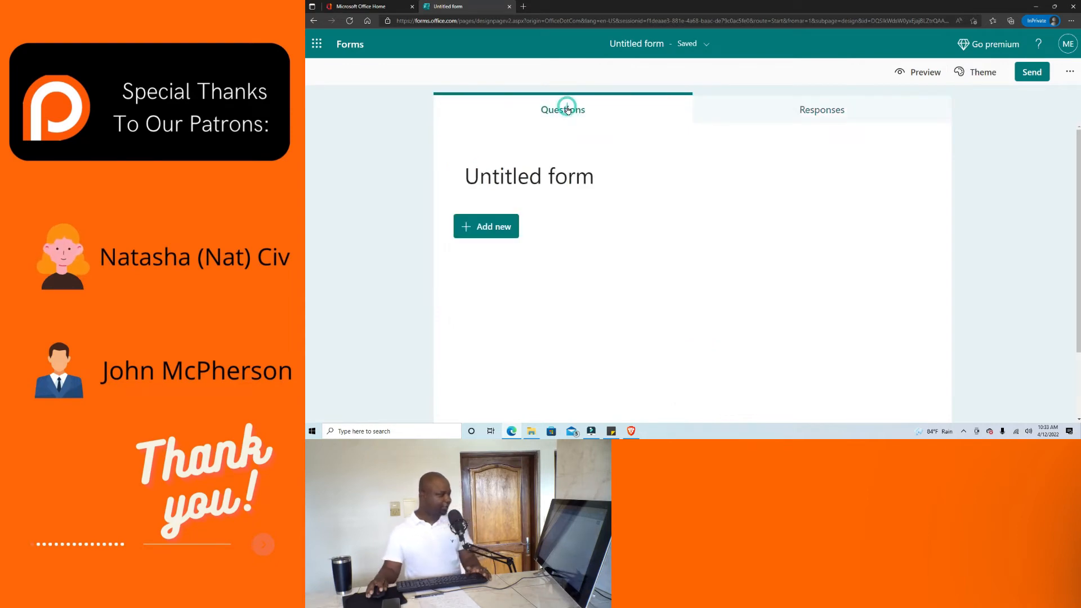
# Replace the 'Untitled form' title with 'Saint Mary Private School'.
pyautogui.click(601, 179)
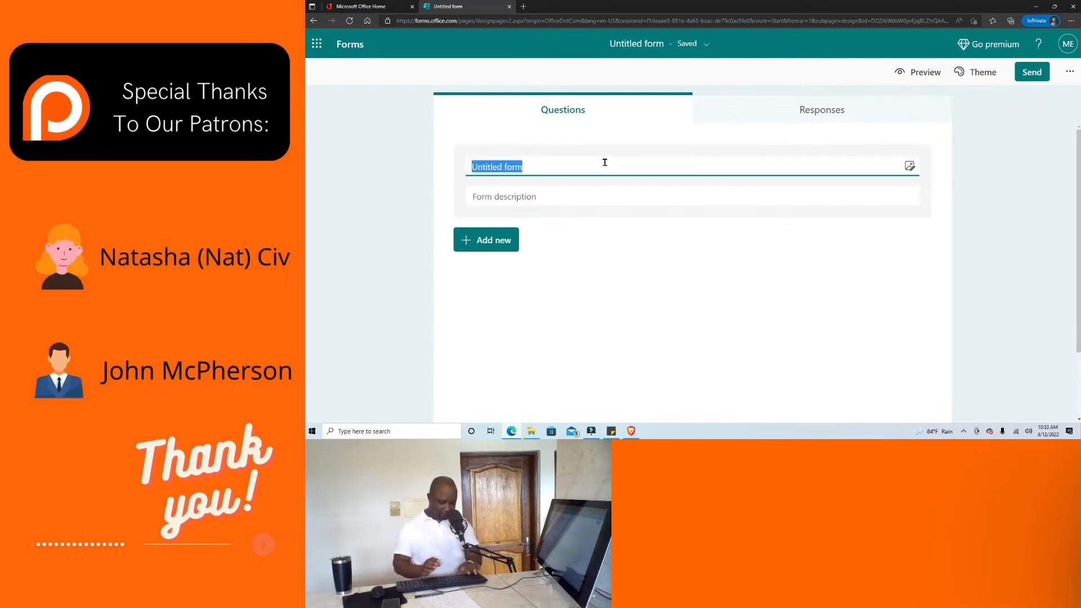
pyautogui.write('Sa')
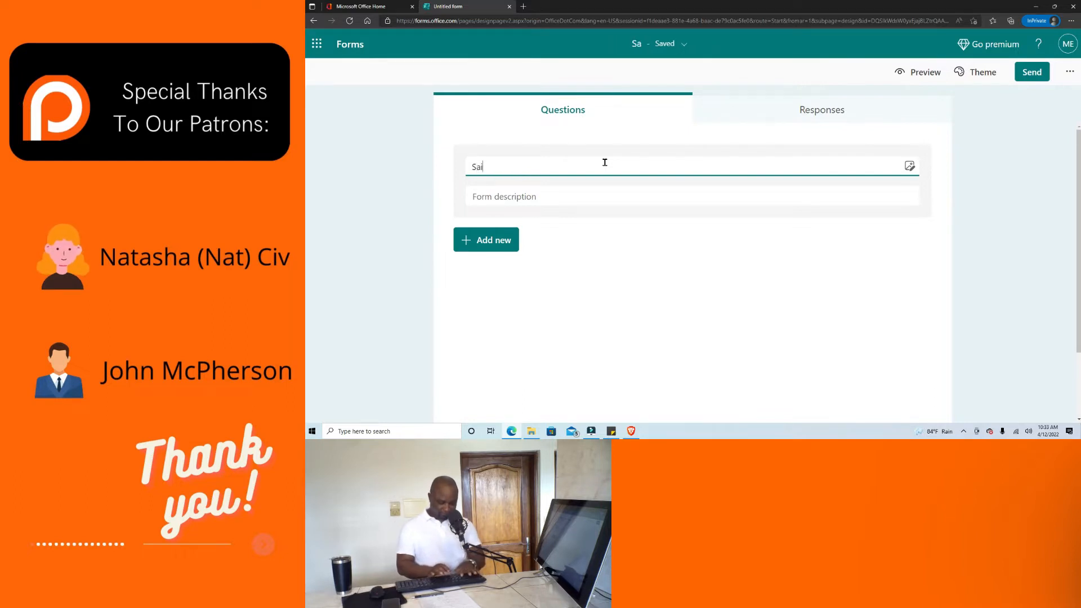
pyautogui.write('int')
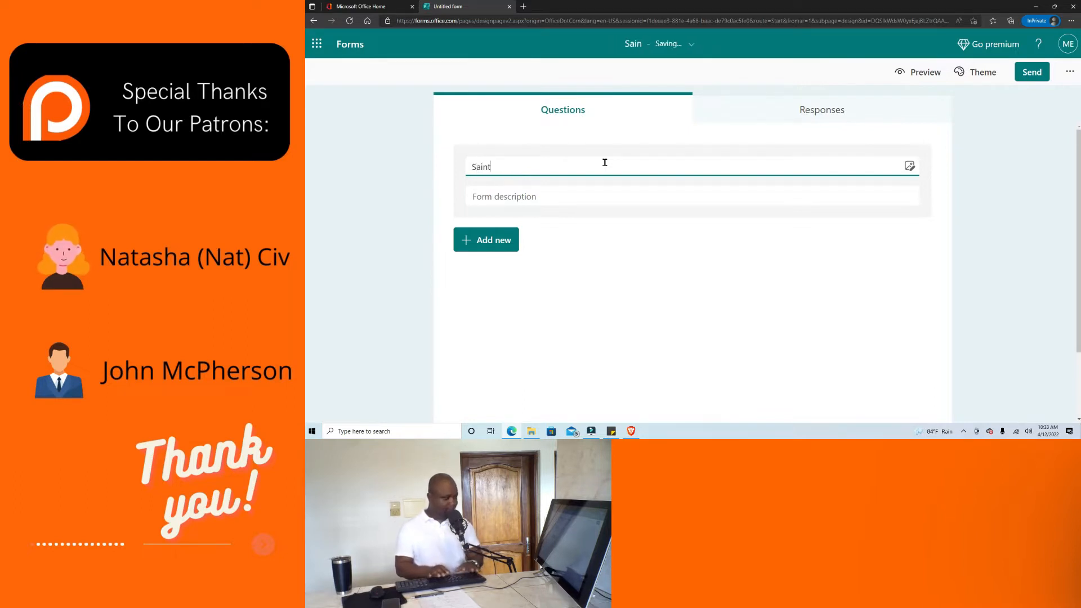
pyautogui.write(' Mary')
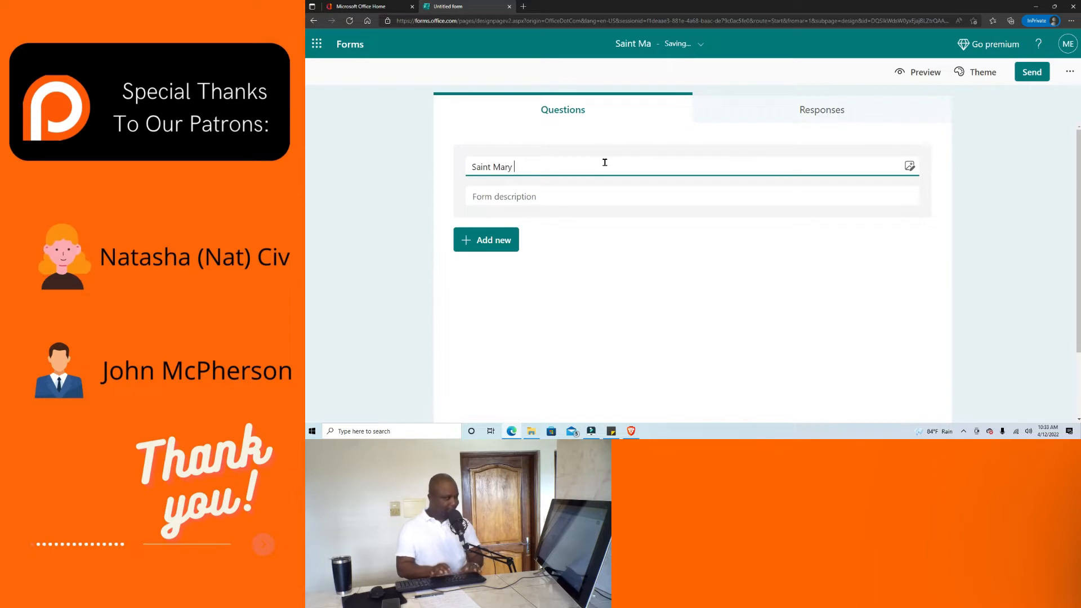
pyautogui.write(' Private School')
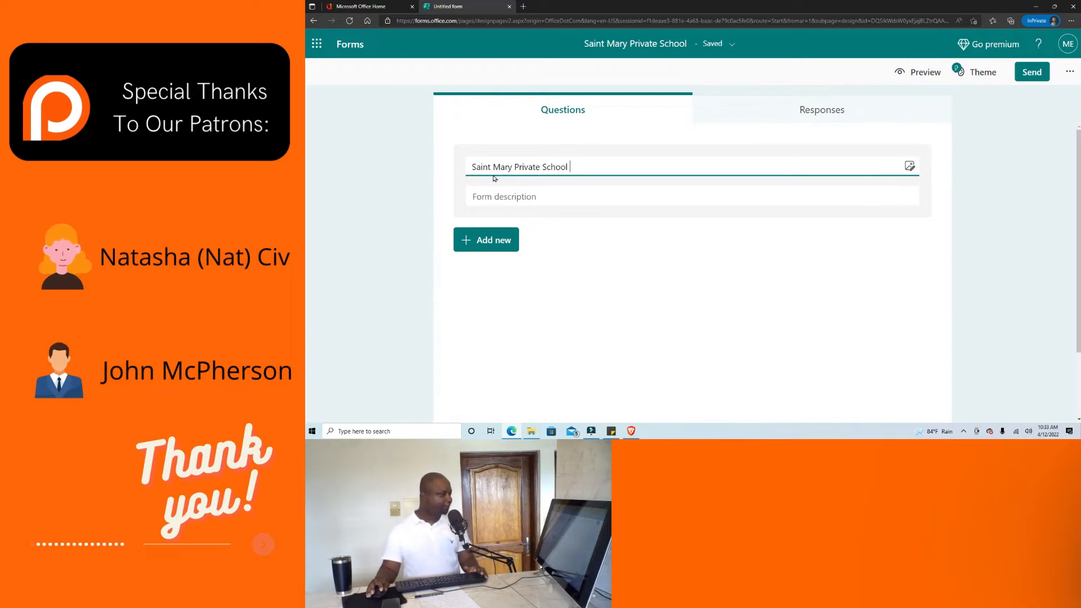
# Enter 'Enrollment Form' as the form's description.
pyautogui.click(535, 195)
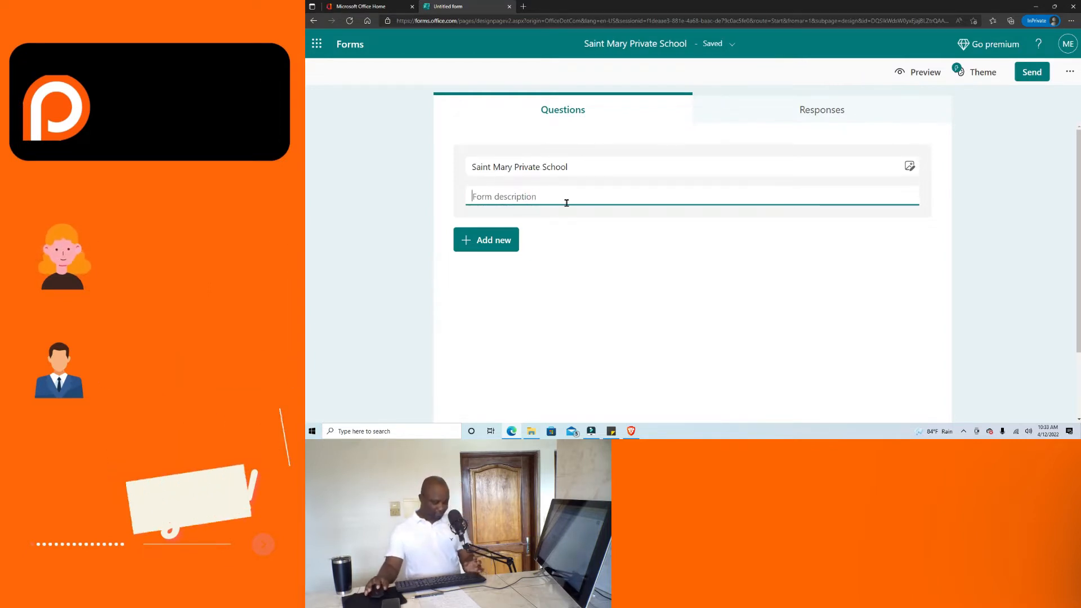
pyautogui.write('E')
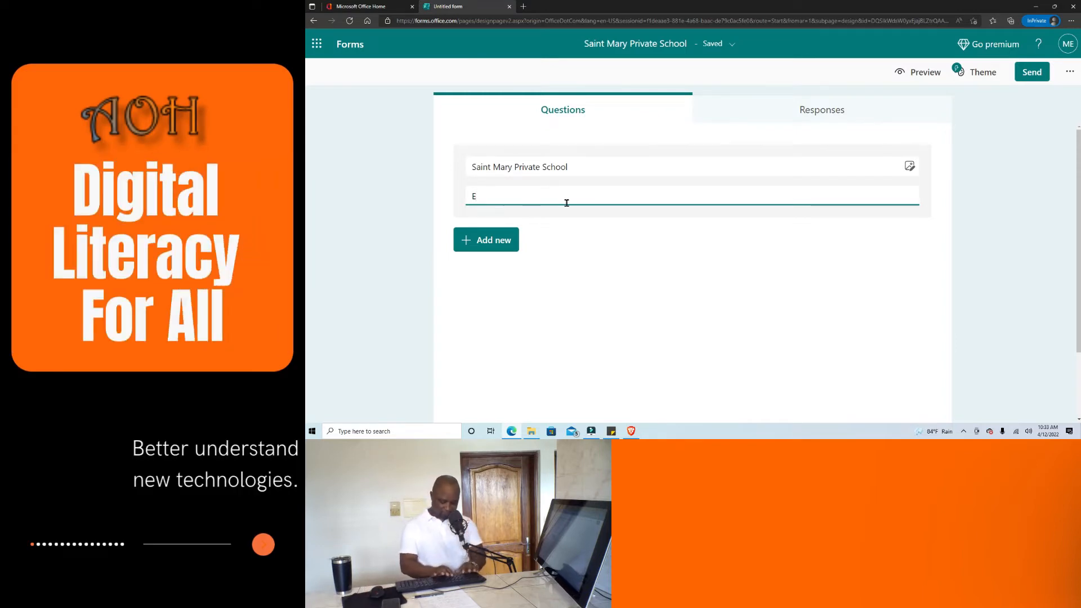
pyautogui.write('nrollment Form')
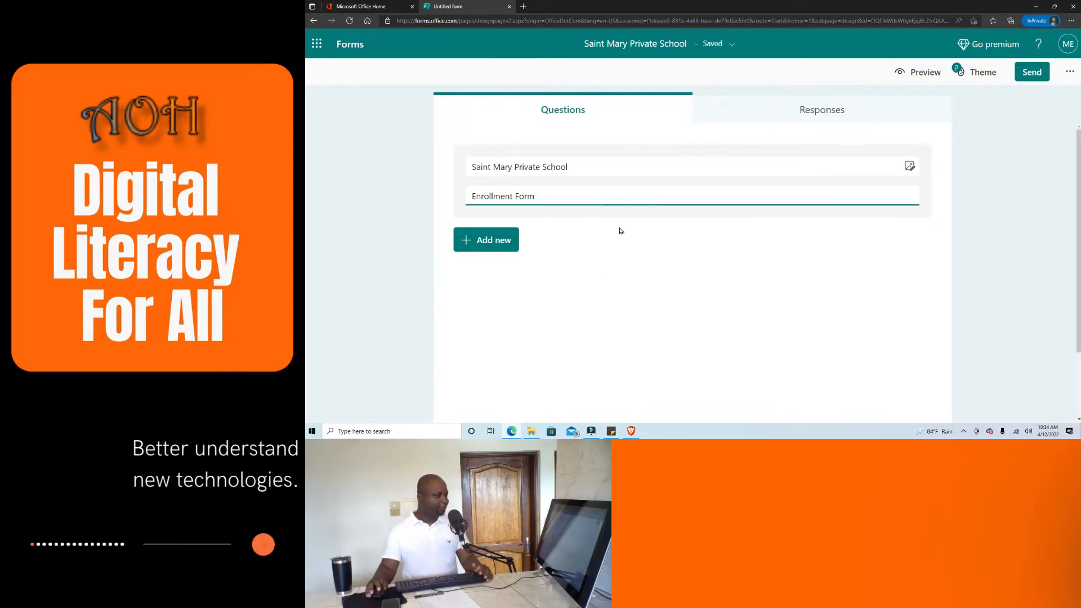
pyautogui.click(925, 79)
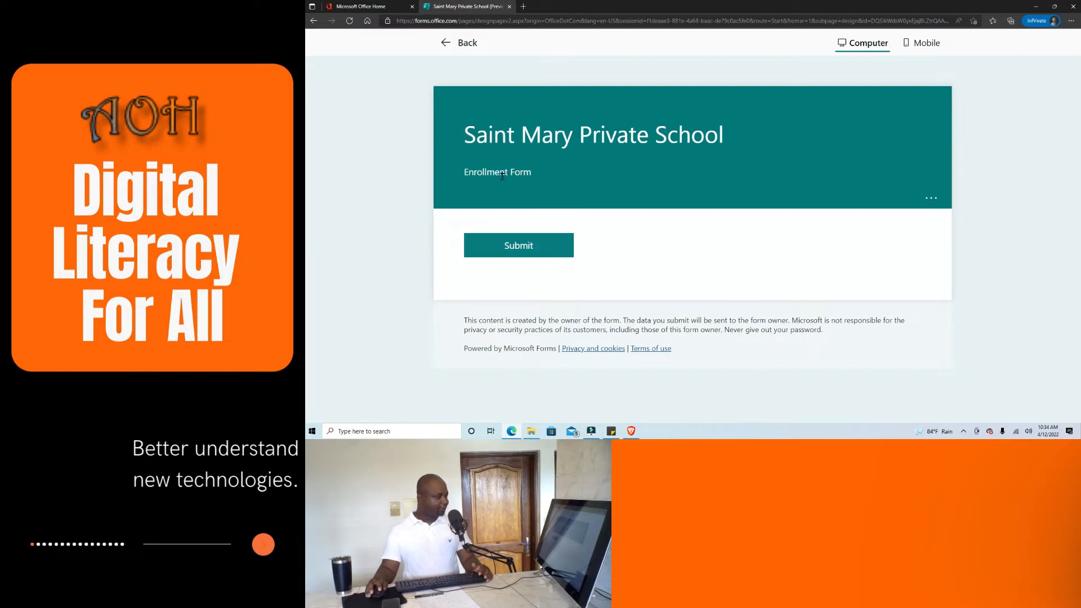
pyautogui.click(448, 45)
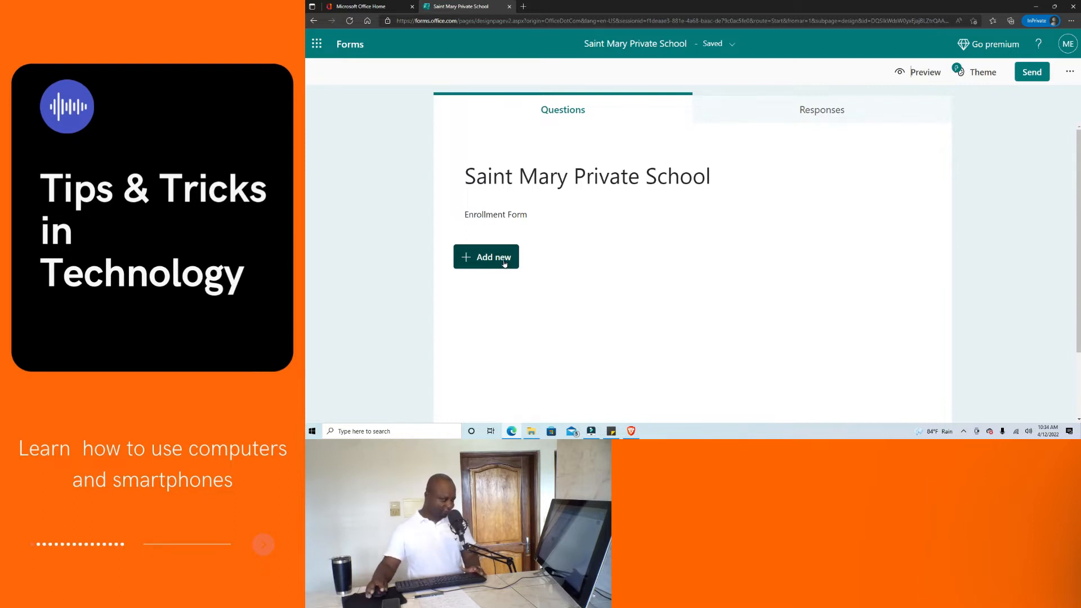
# Add section 'Student's Information' with subtitle 'Please provide the following information about your child'.
pyautogui.click(504, 262)
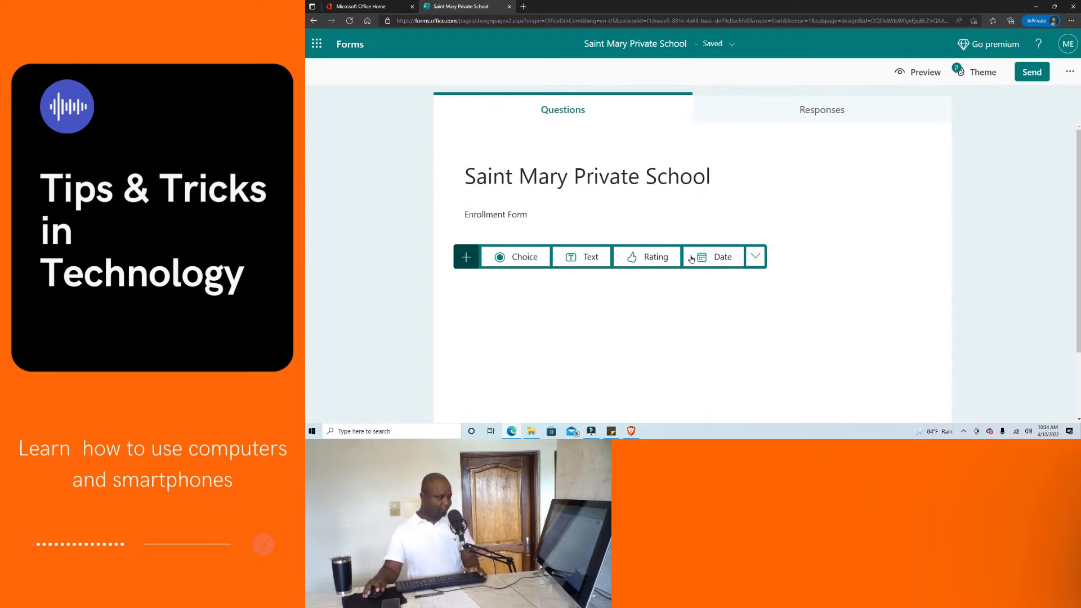
pyautogui.click(756, 257)
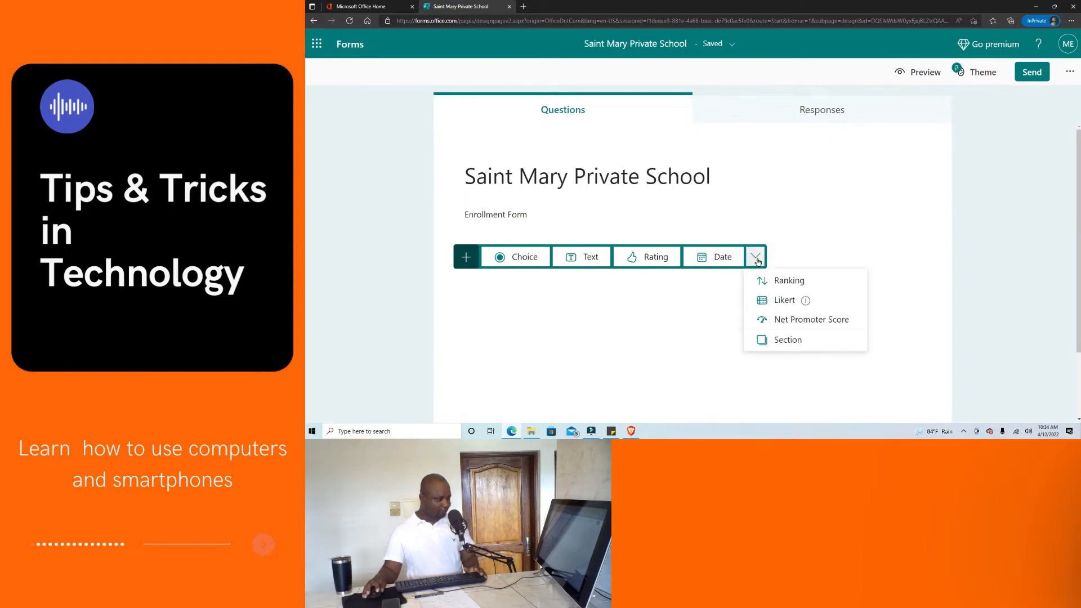
pyautogui.click(789, 340)
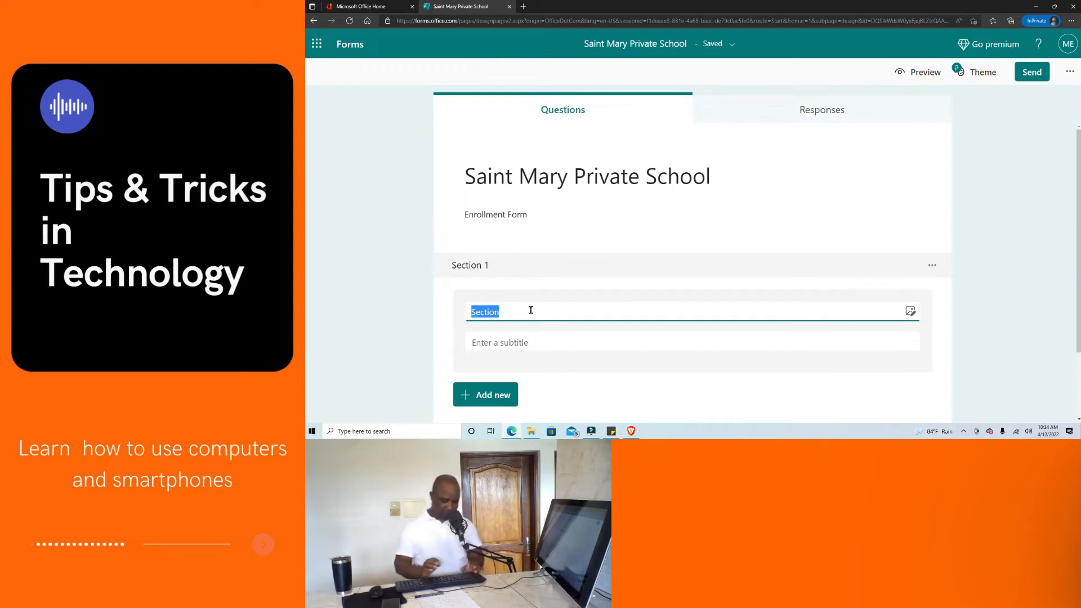
pyautogui.write('Stu')
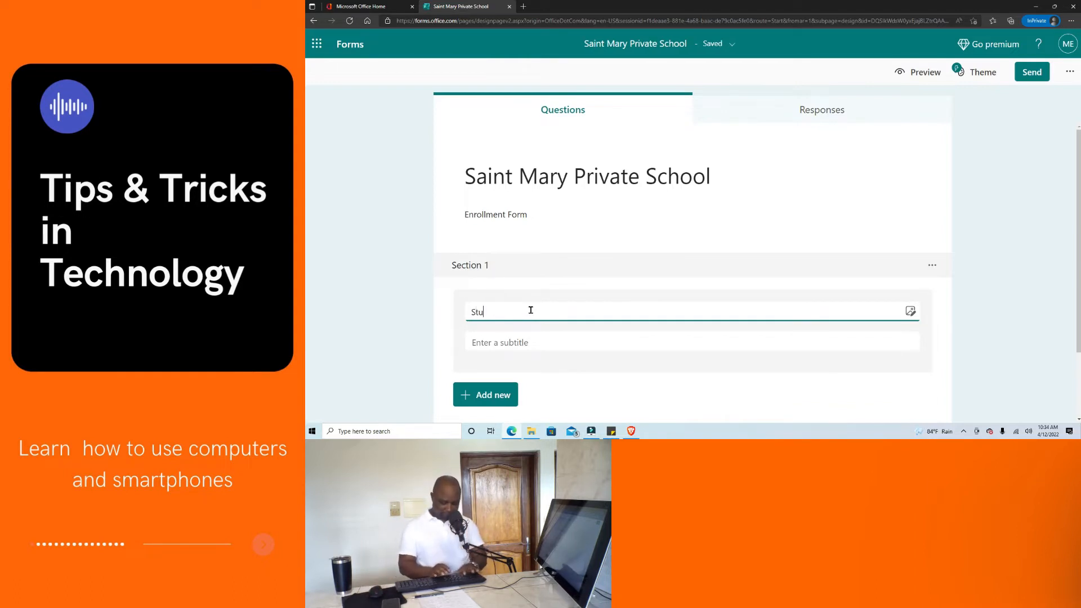
pyautogui.write("dent's Information")
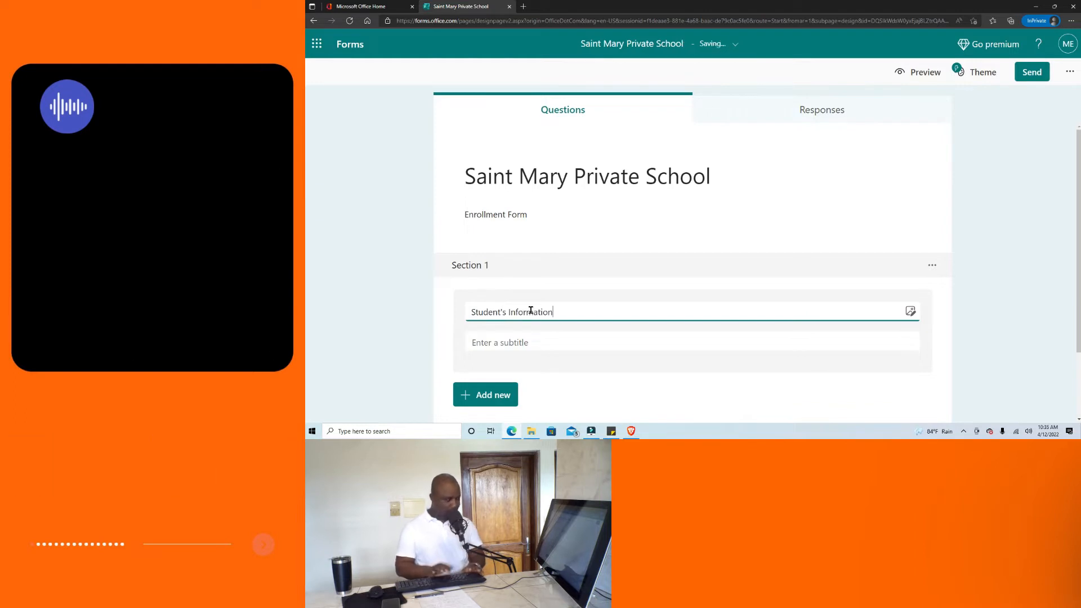
pyautogui.click(508, 341)
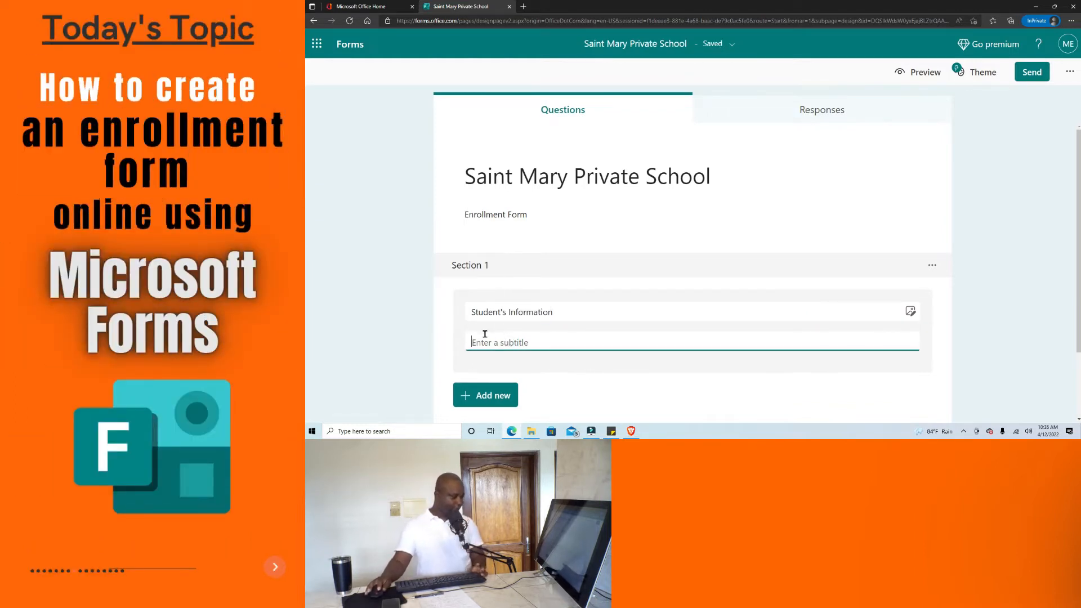
pyautogui.write('Please provide the following information about your child')
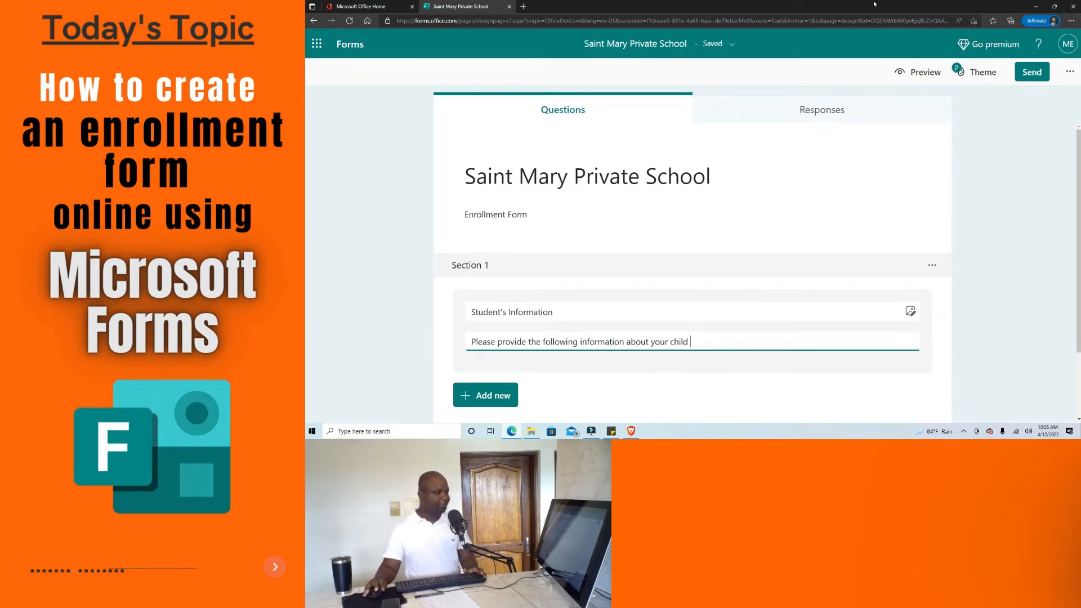
pyautogui.click(921, 74)
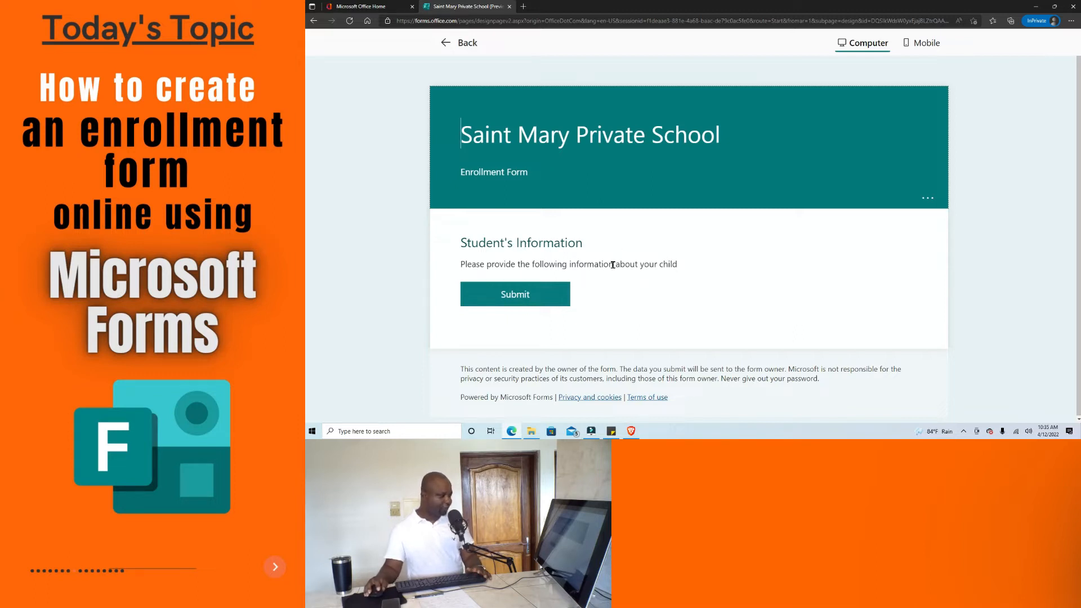
pyautogui.click(456, 41)
pyautogui.scroll(-2, 598, 152)
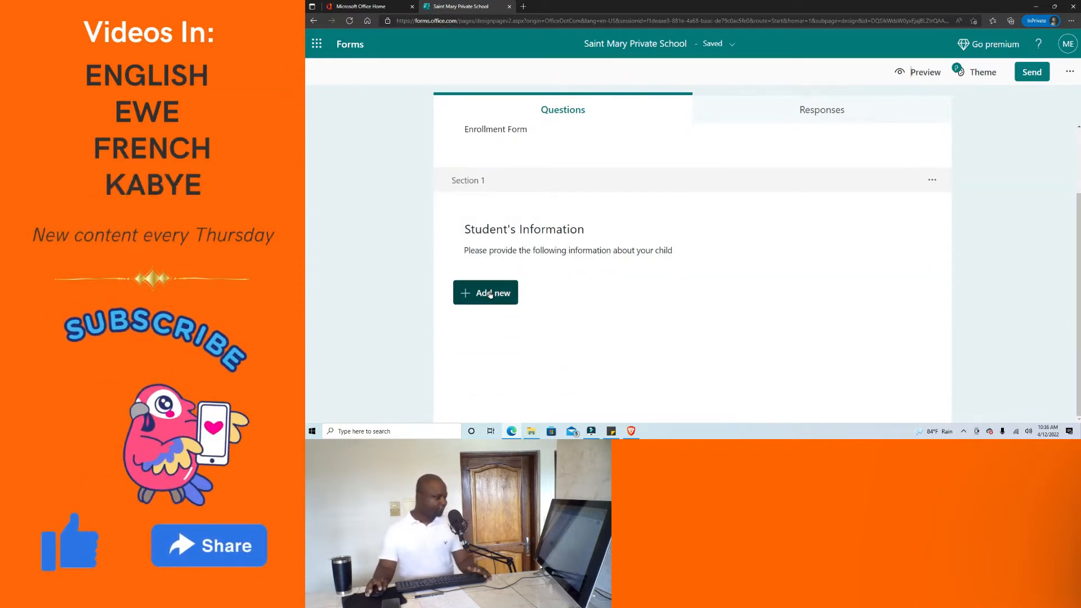
# Add a text question titled 'First Name'.
pyautogui.click(491, 293)
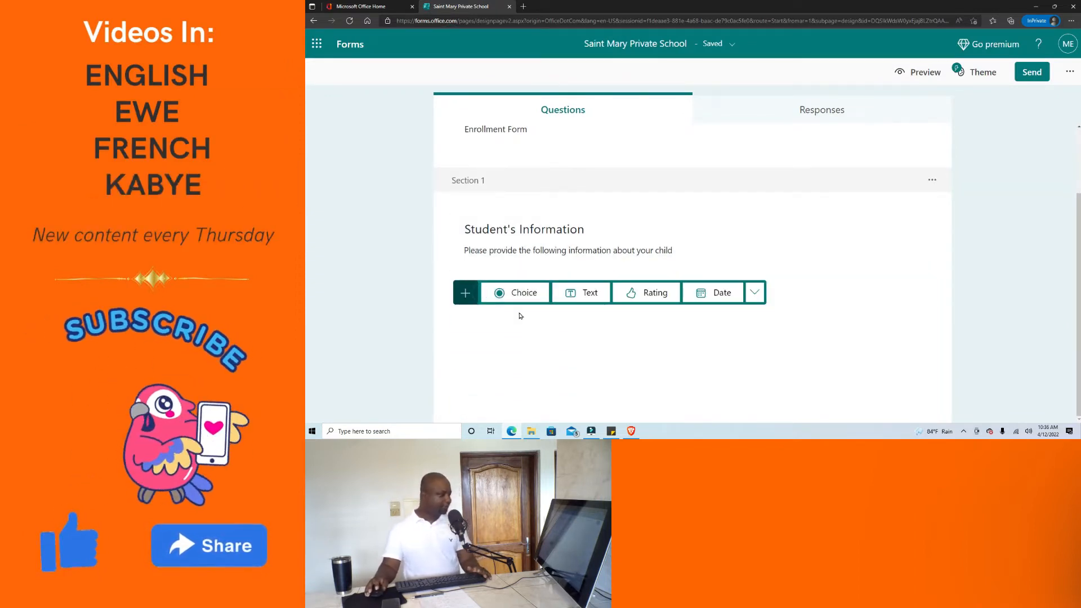
pyautogui.click(591, 293)
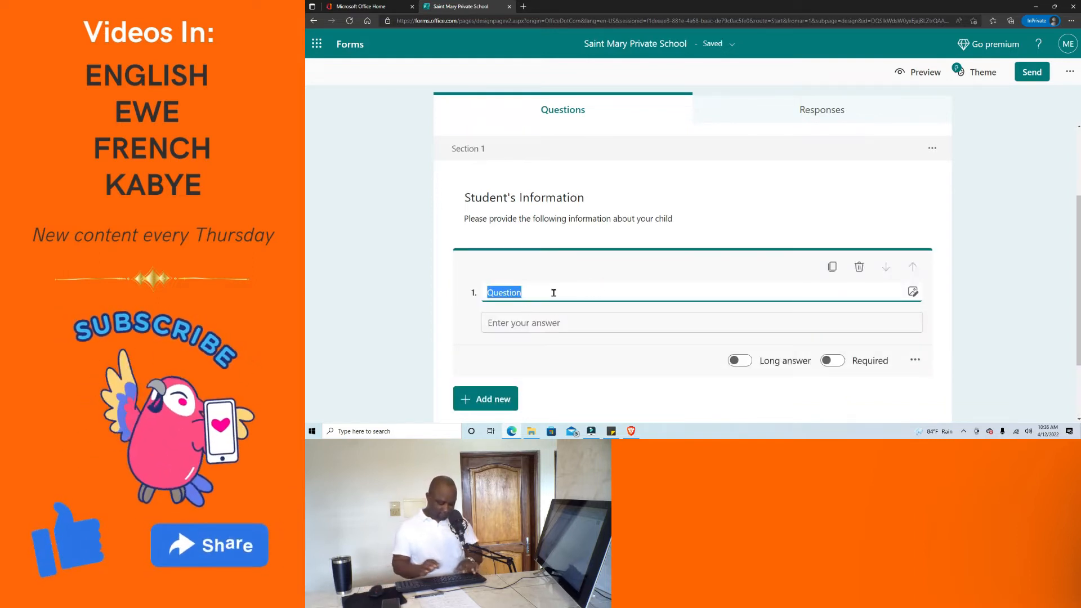
pyautogui.write('First Name')
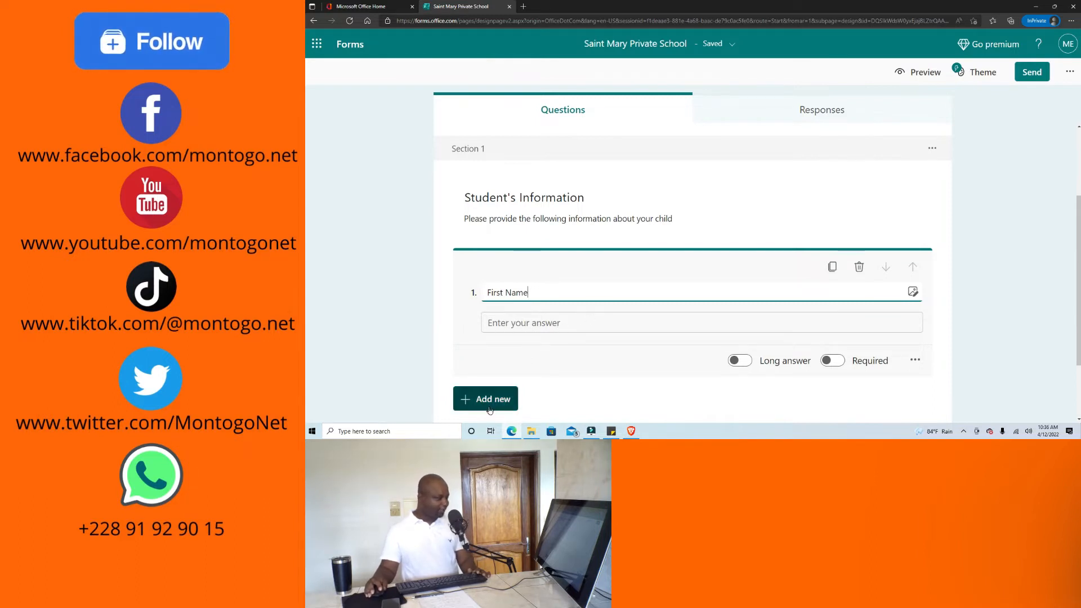
# Duplicate the First Name question and retitle the copy 'Last Name'.
pyautogui.click(833, 268)
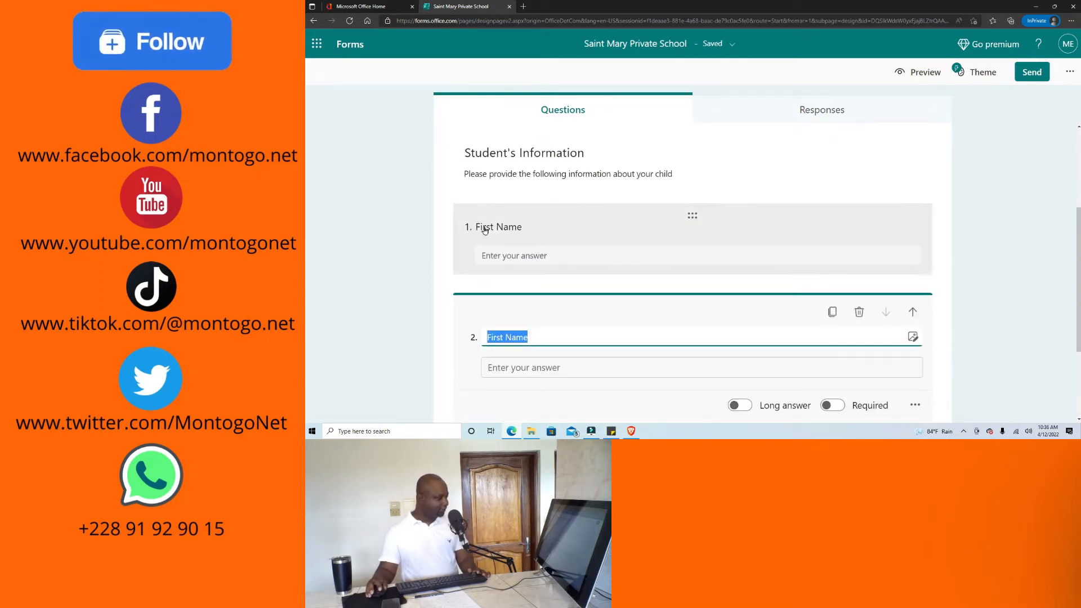
pyautogui.click(505, 338)
pyautogui.moveTo(505, 338); pyautogui.dragTo(473, 336)
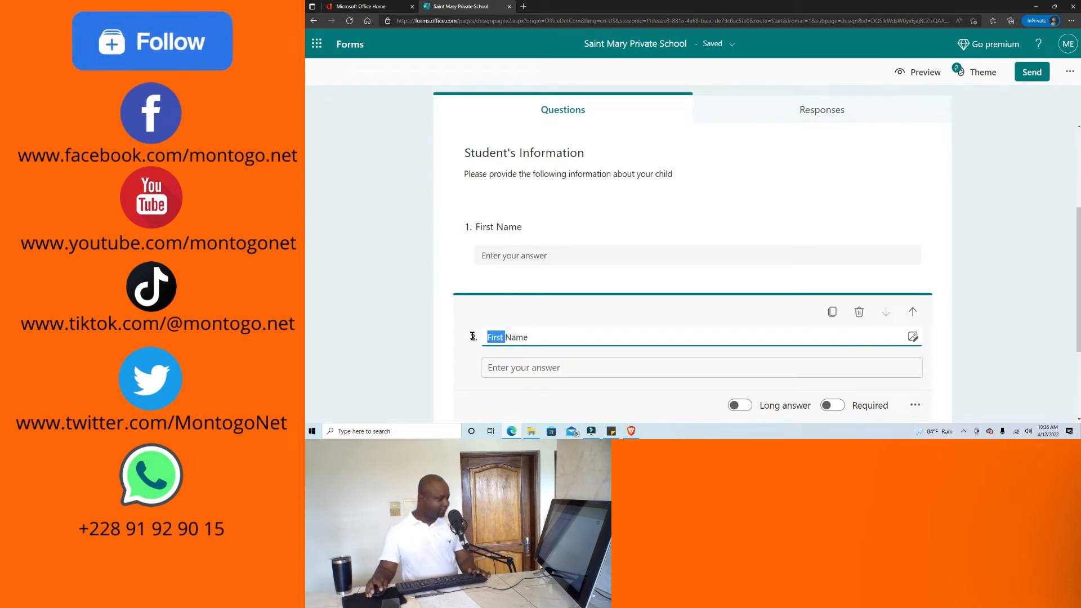
pyautogui.write('Last')
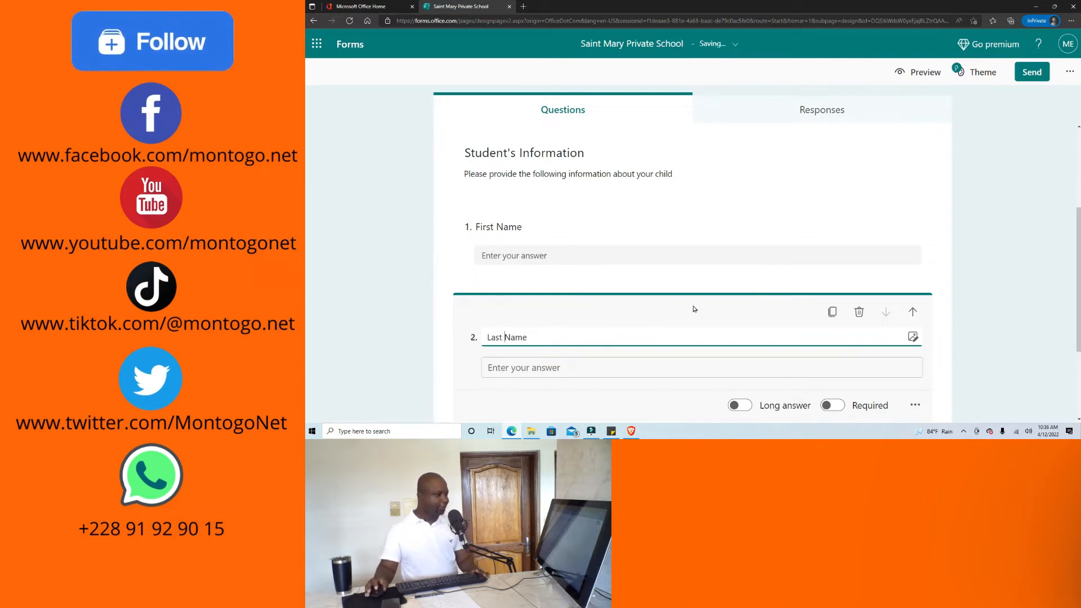
pyautogui.click(920, 73)
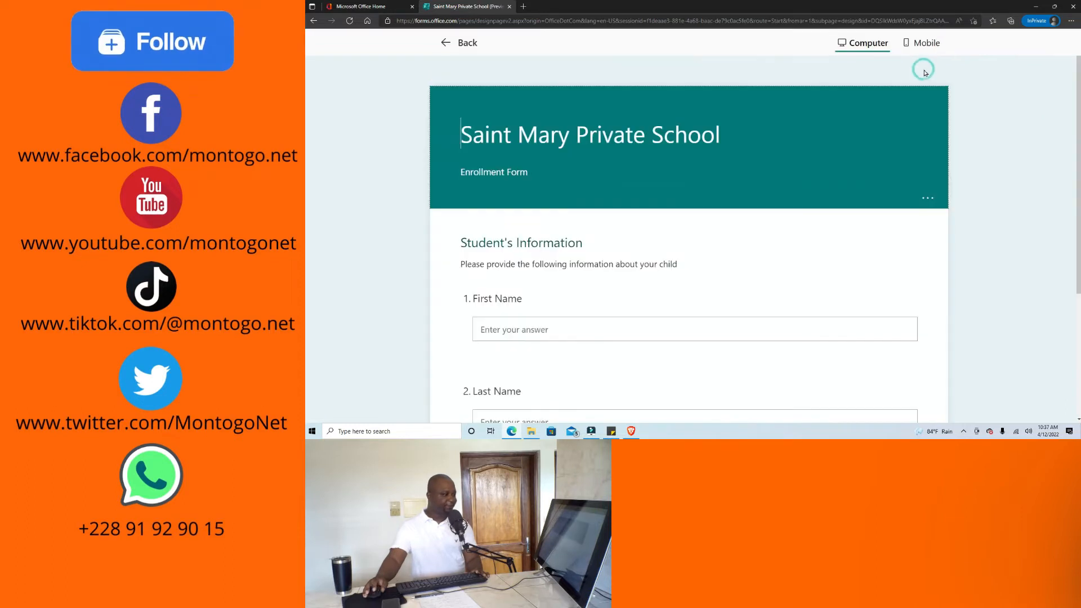
pyautogui.scroll(-2, 651, 153)
pyautogui.scroll(2, 651, 153)
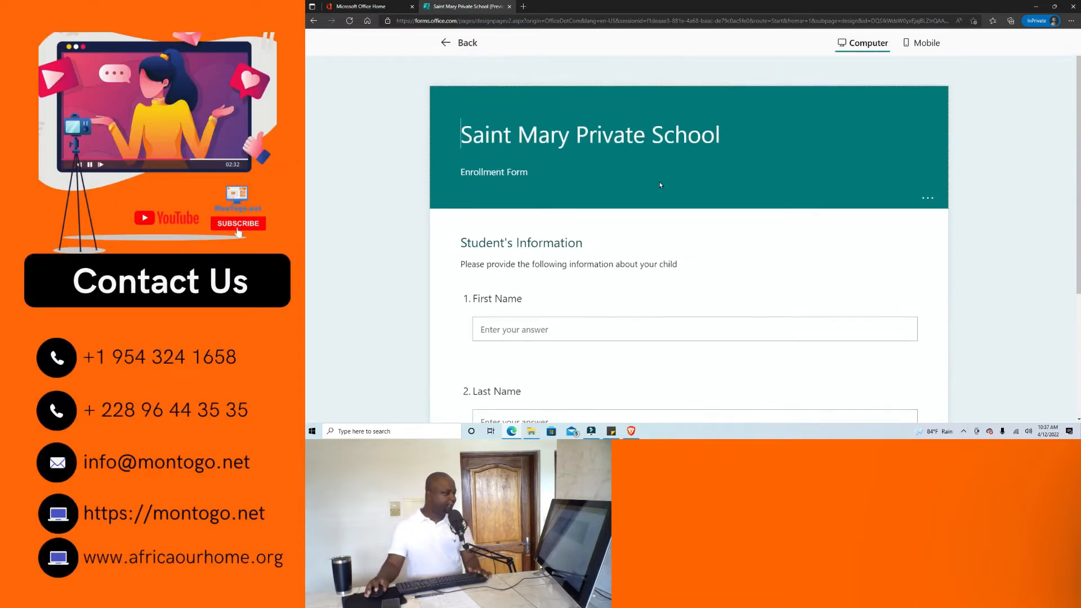
pyautogui.scroll(-2, 619, 182)
pyautogui.scroll(2, 581, 180)
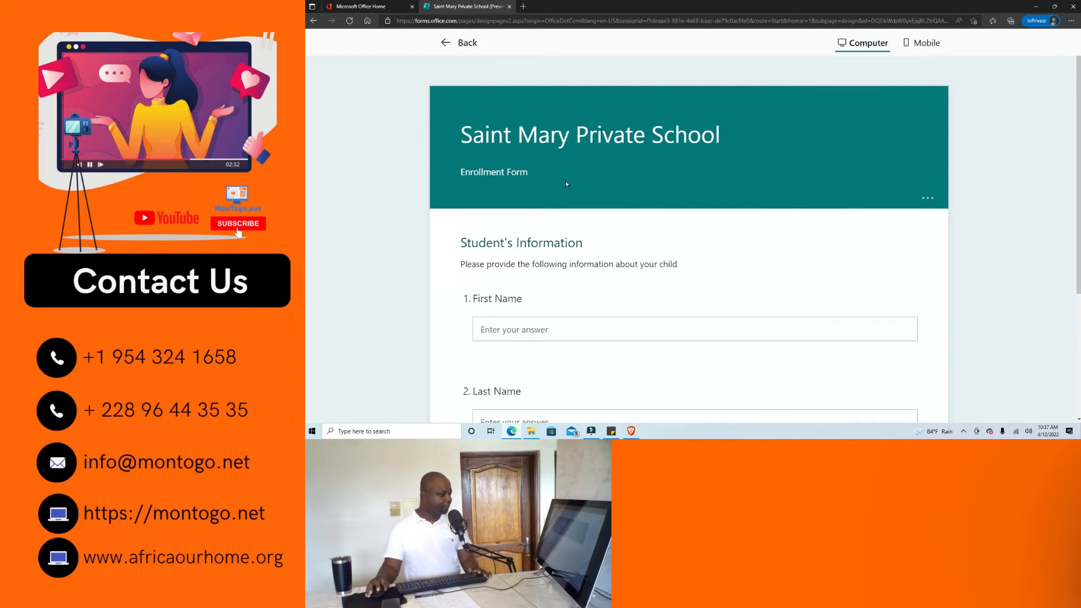
pyautogui.scroll(-1, 557, 184)
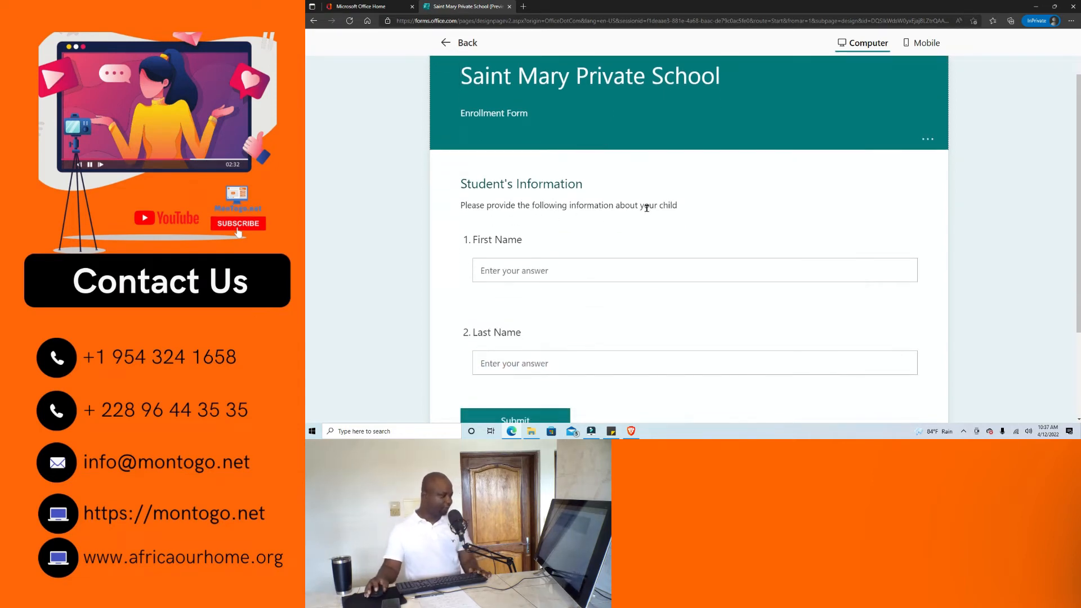
pyautogui.scroll(-1, 696, 233)
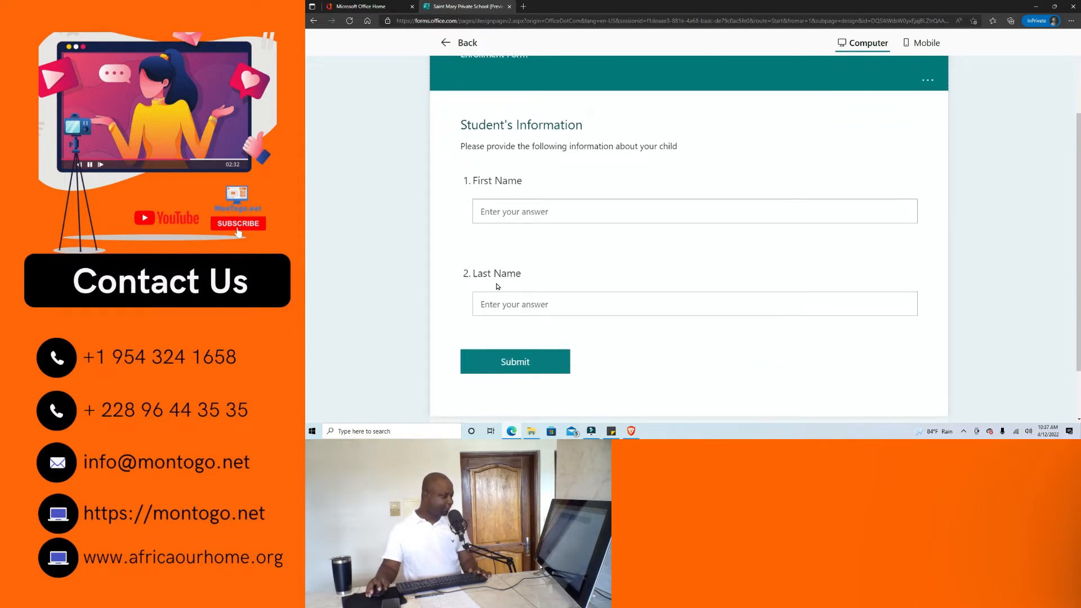
pyautogui.scroll(-1, 550, 286)
pyautogui.scroll(2, 552, 286)
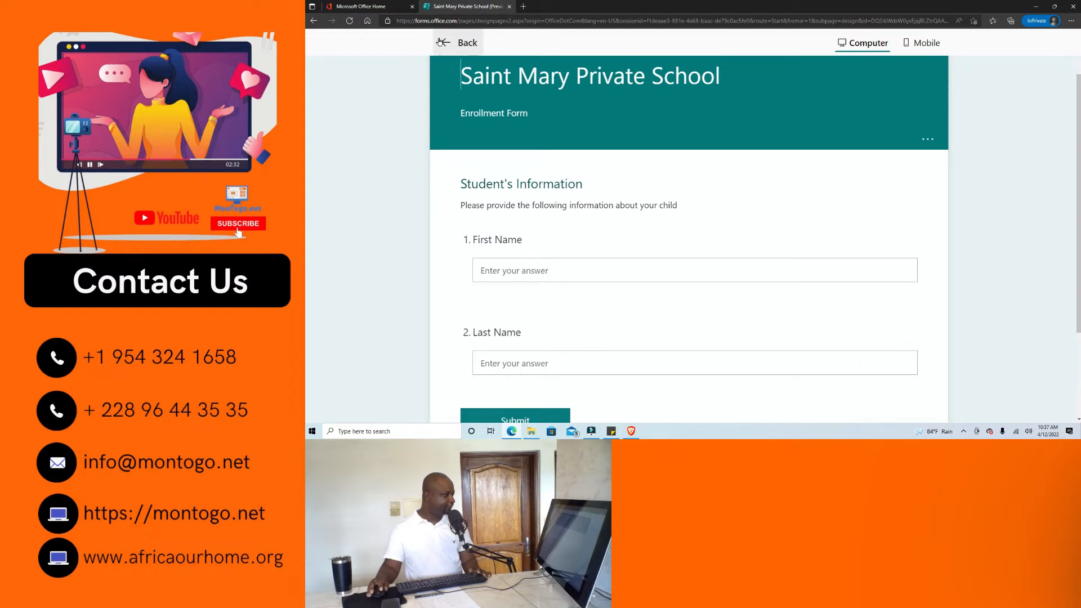
pyautogui.click(440, 41)
pyautogui.scroll(-3, 671, 244)
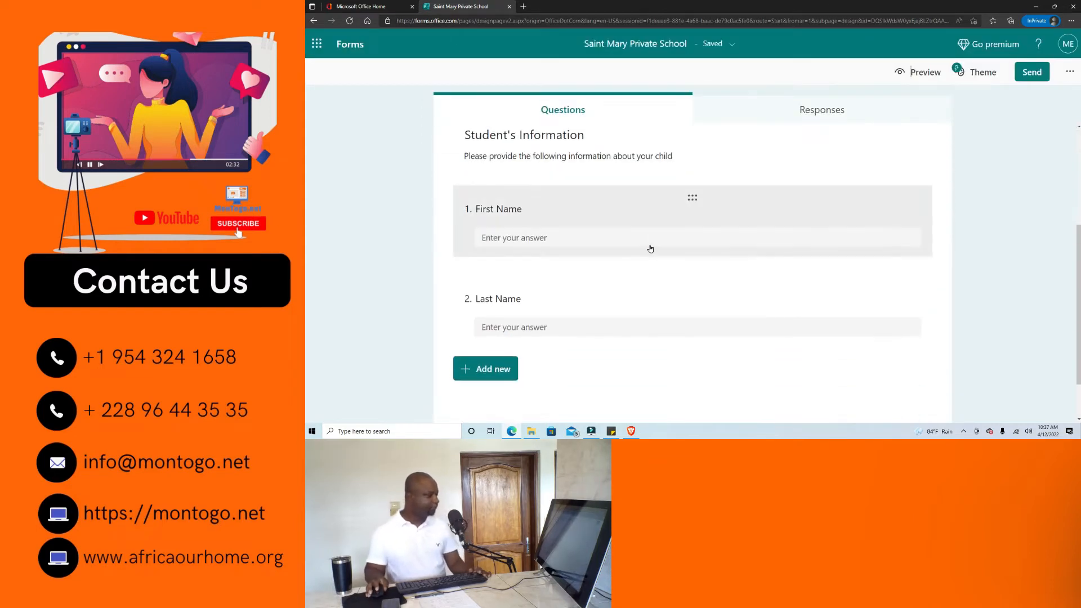
pyautogui.scroll(-1, 649, 249)
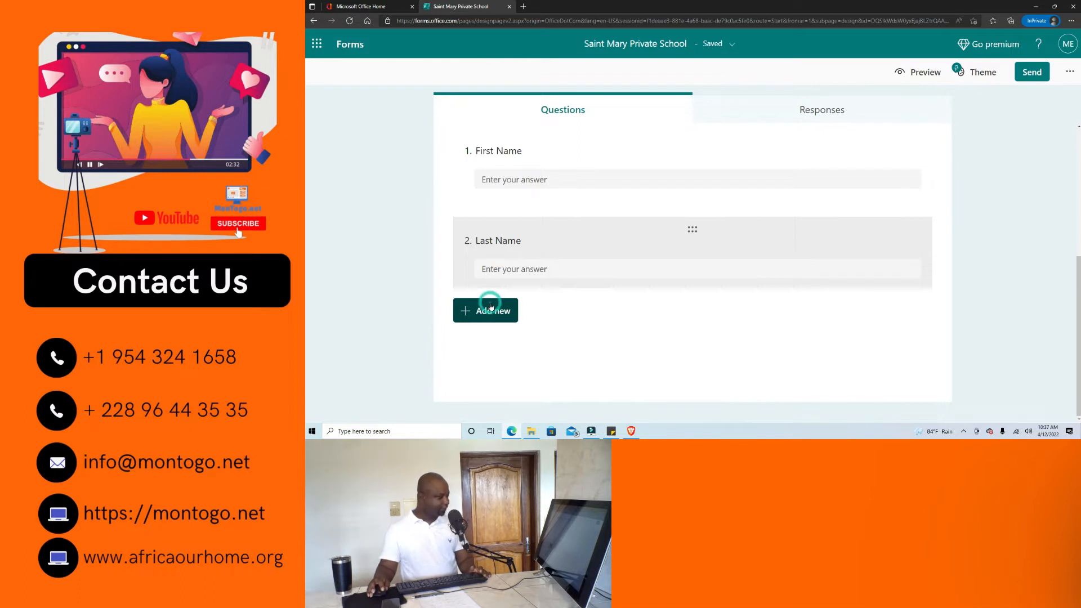
# Add a date question and begin titling it 'Date Of Birth'.
pyautogui.click(494, 308)
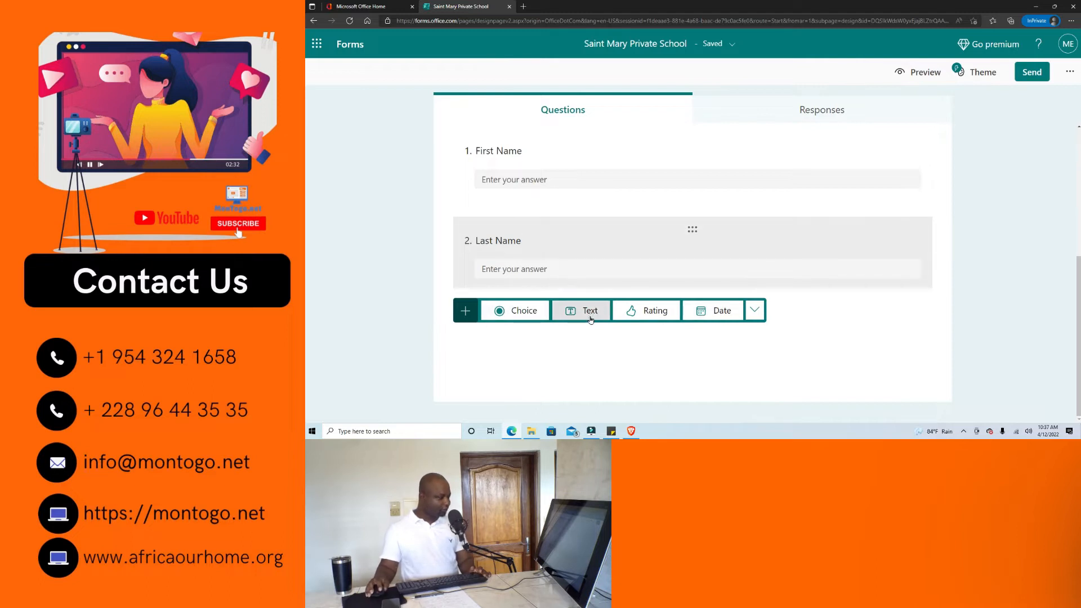
pyautogui.click(722, 313)
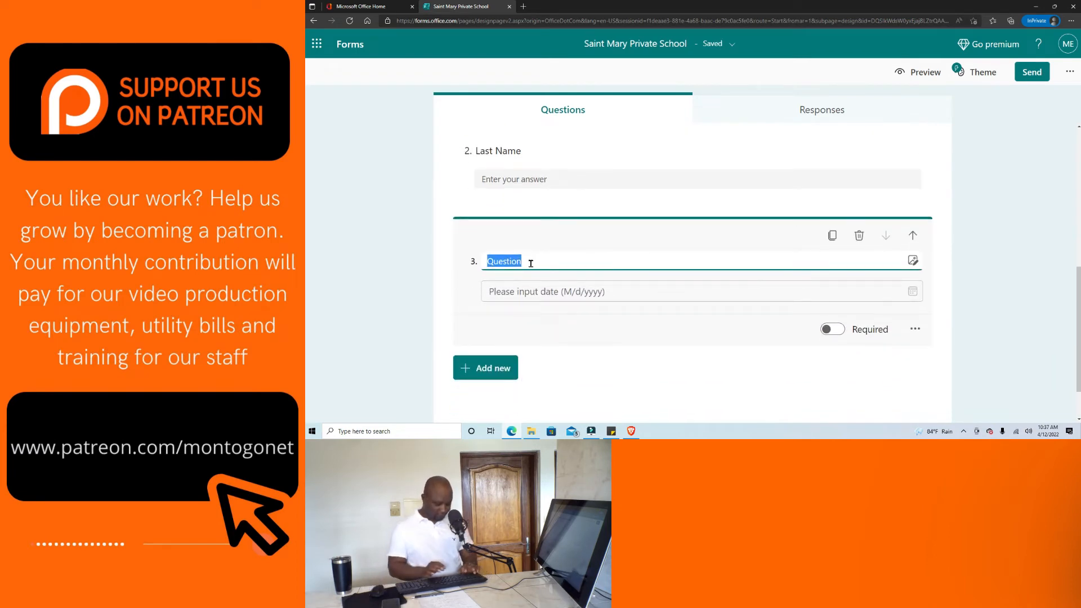
pyautogui.write('Date')
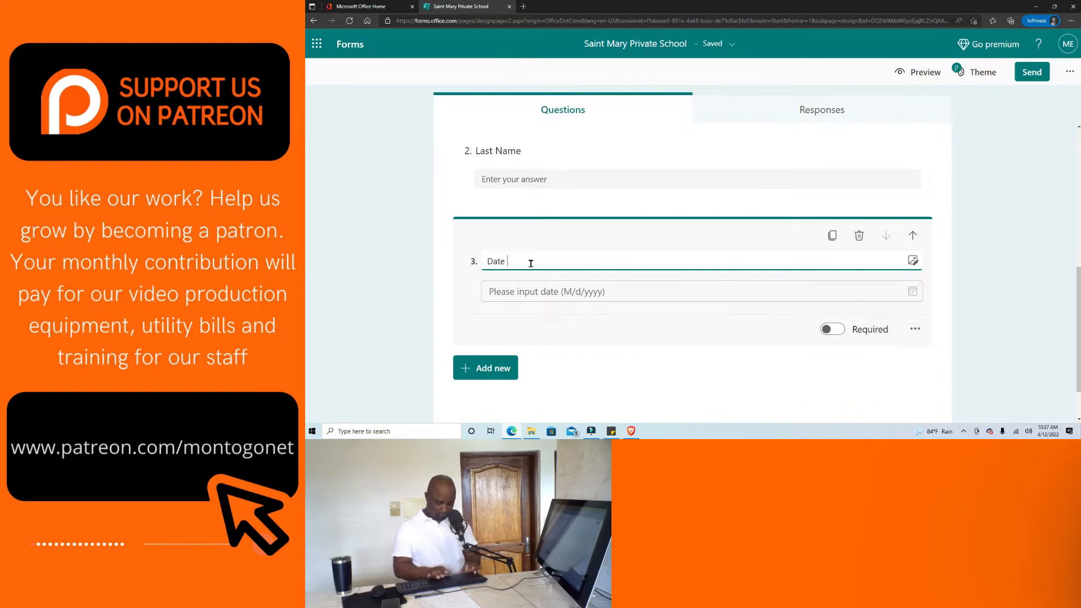
pyautogui.write(' Of Birth')
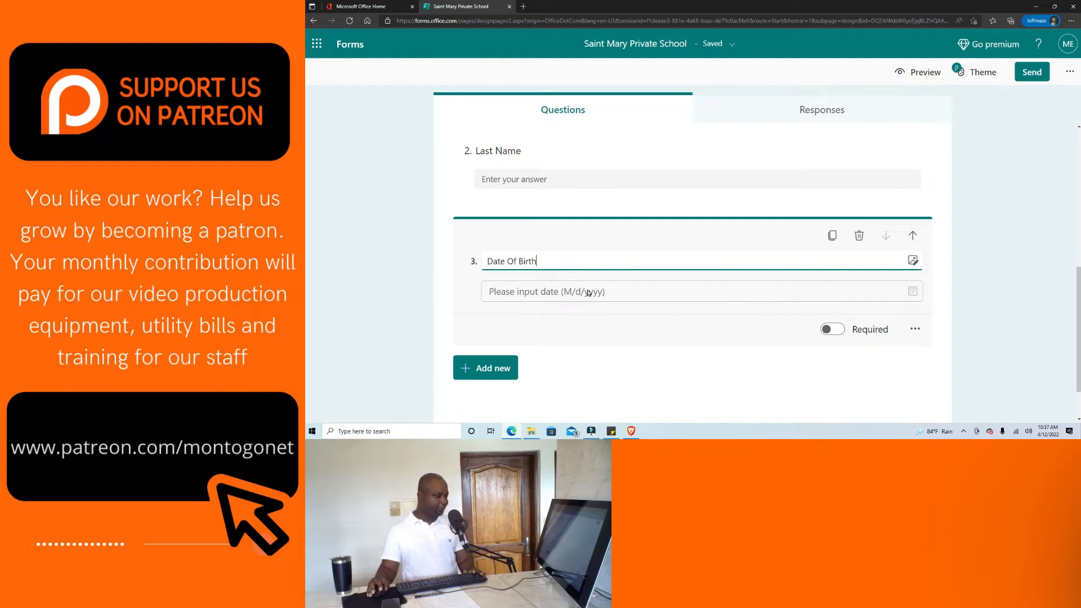
# Add choice question 4 titled 'Sex' with the options Male and Female.
pyautogui.click(482, 368)
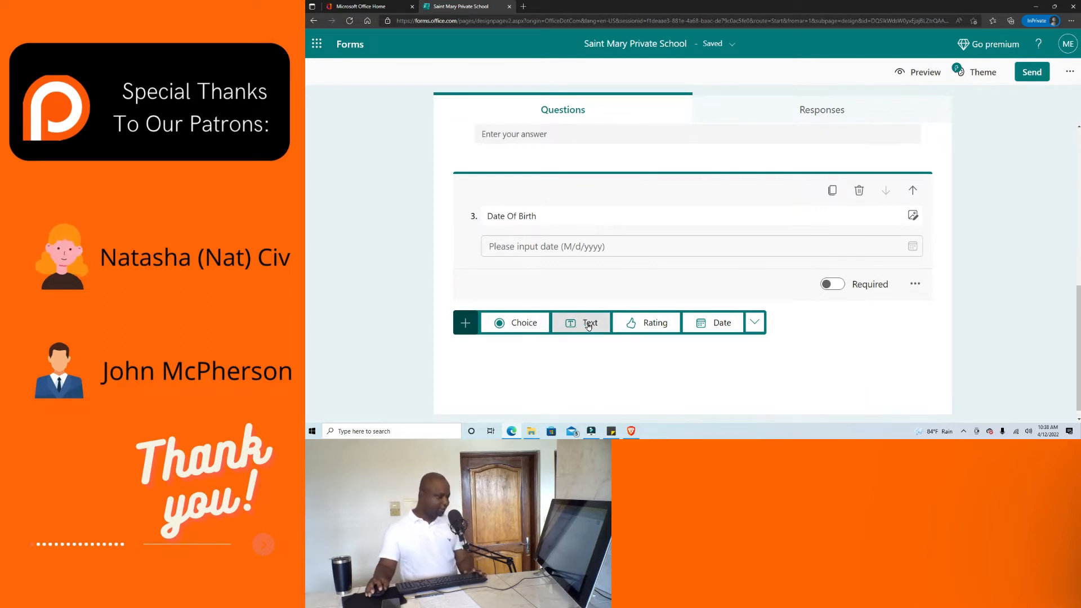
pyautogui.click(524, 323)
pyautogui.doubleClick(533, 303)
pyautogui.write('S')
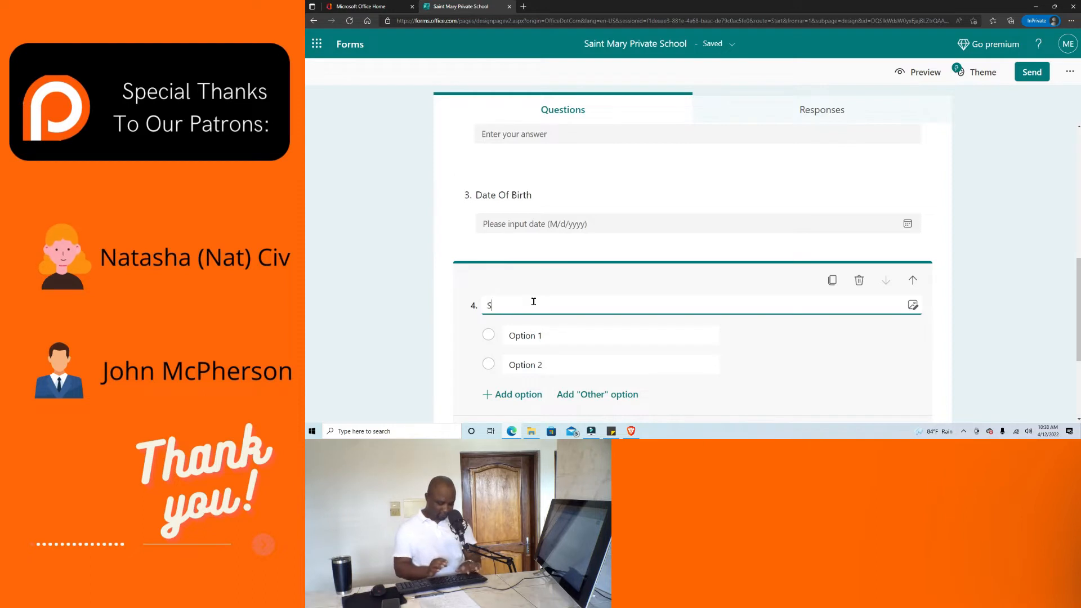
pyautogui.write('ex')
pyautogui.click(543, 336)
pyautogui.write('Male')
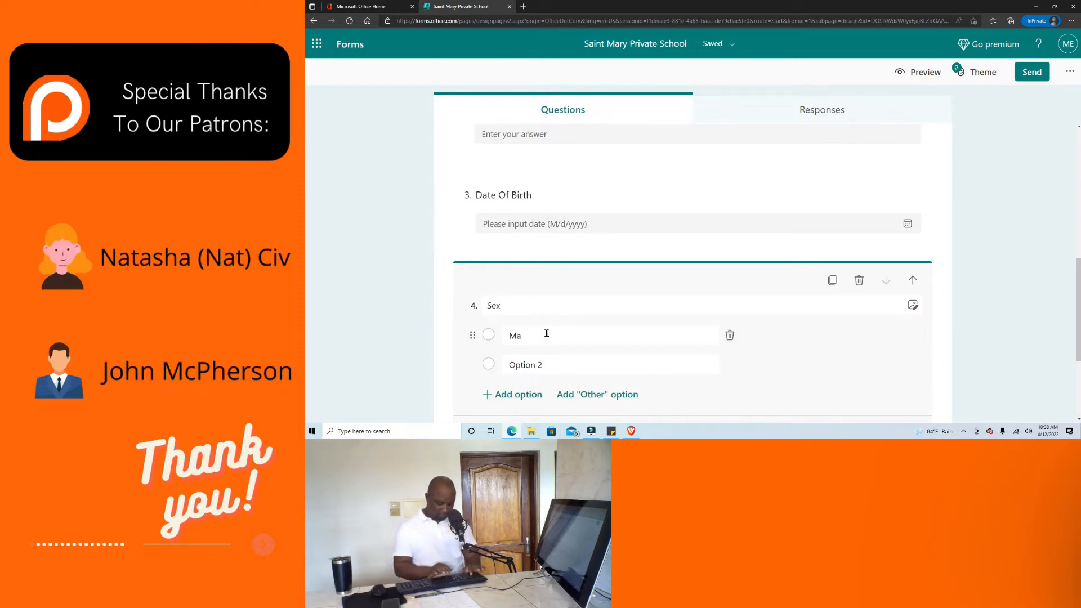
pyautogui.click(563, 366)
pyautogui.write('Femail')
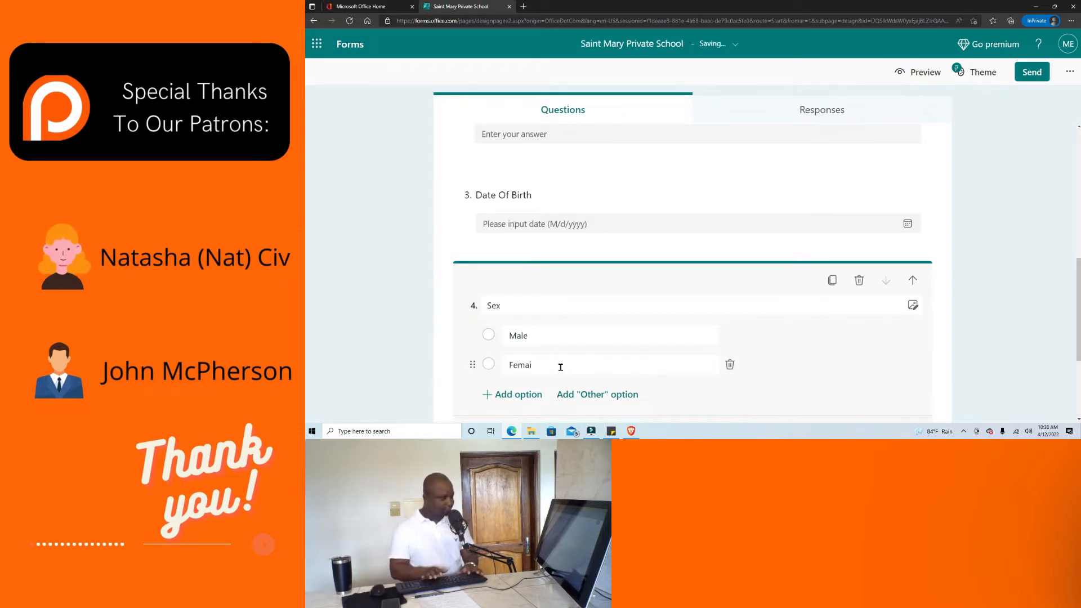
pyautogui.press('BackSpace')
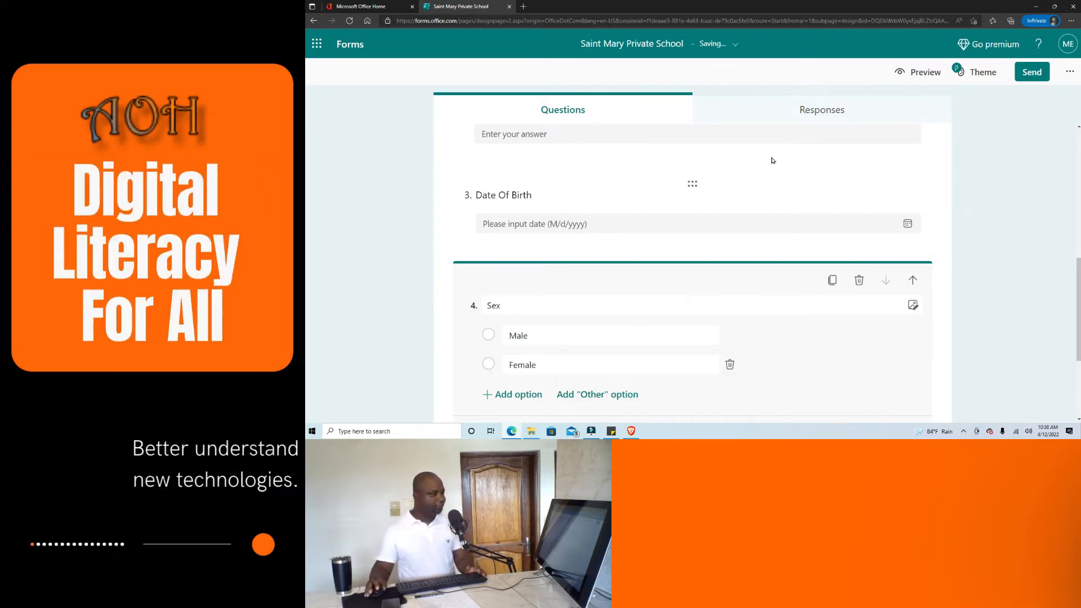
# Preview the form and scroll down through its questions.
pyautogui.click(924, 71)
pyautogui.scroll(-2, 666, 188)
pyautogui.scroll(2, 478, 122)
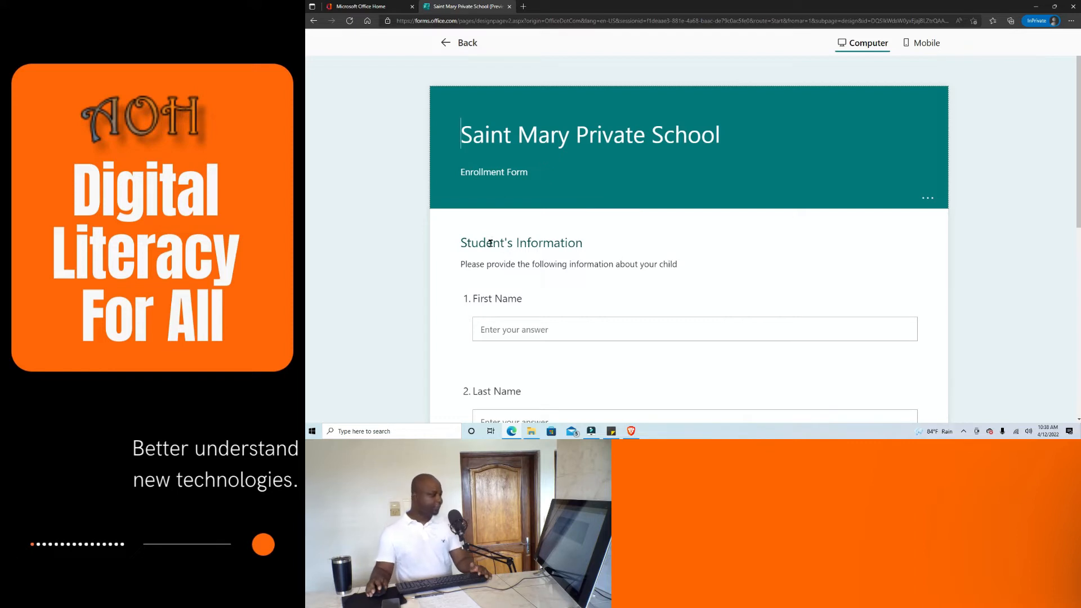
pyautogui.scroll(-1, 546, 241)
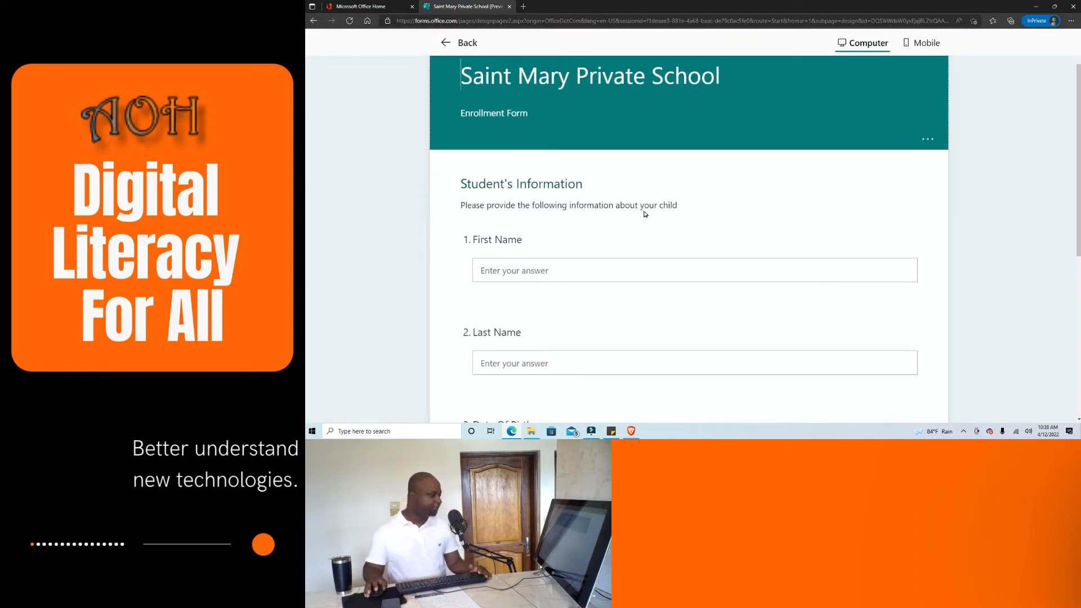
pyautogui.scroll(-2, 533, 186)
pyautogui.scroll(-3, 538, 202)
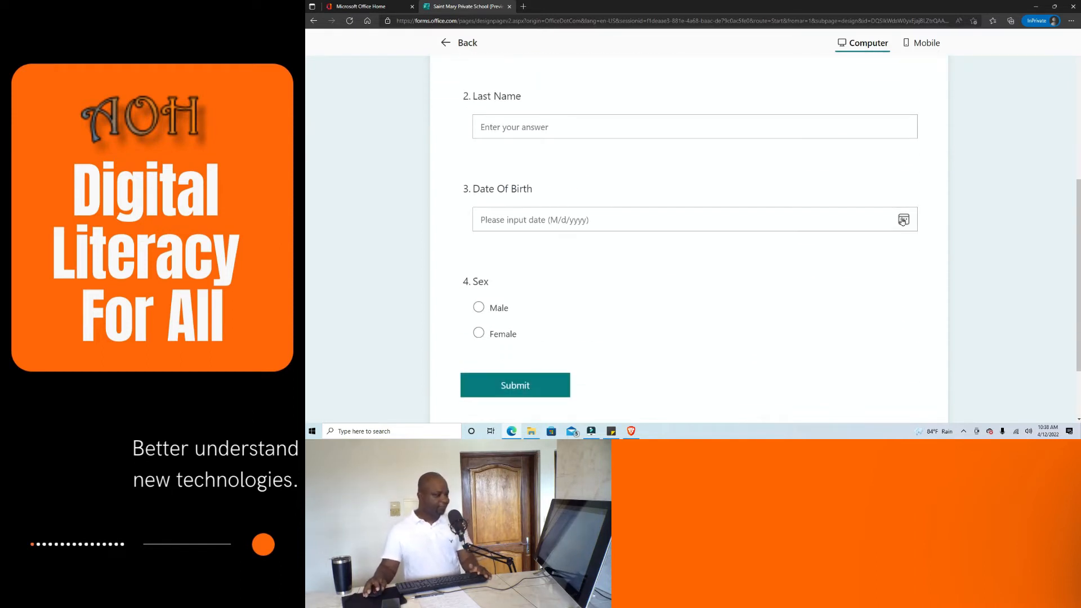
# Open the Date Of Birth calendar and its year list, then close the date picker.
pyautogui.click(904, 219)
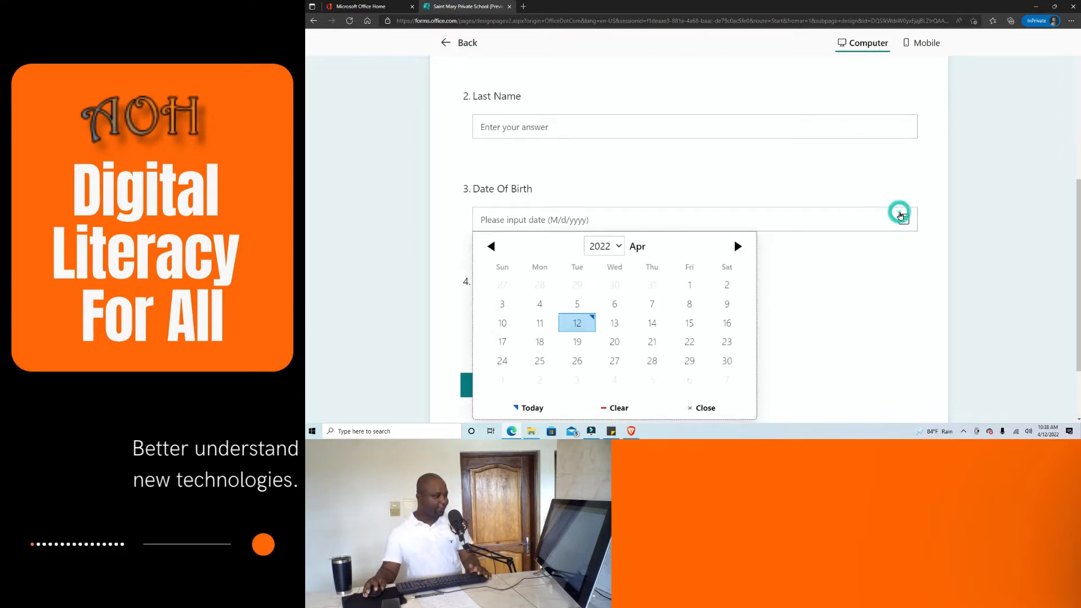
pyautogui.scroll(-2, 632, 307)
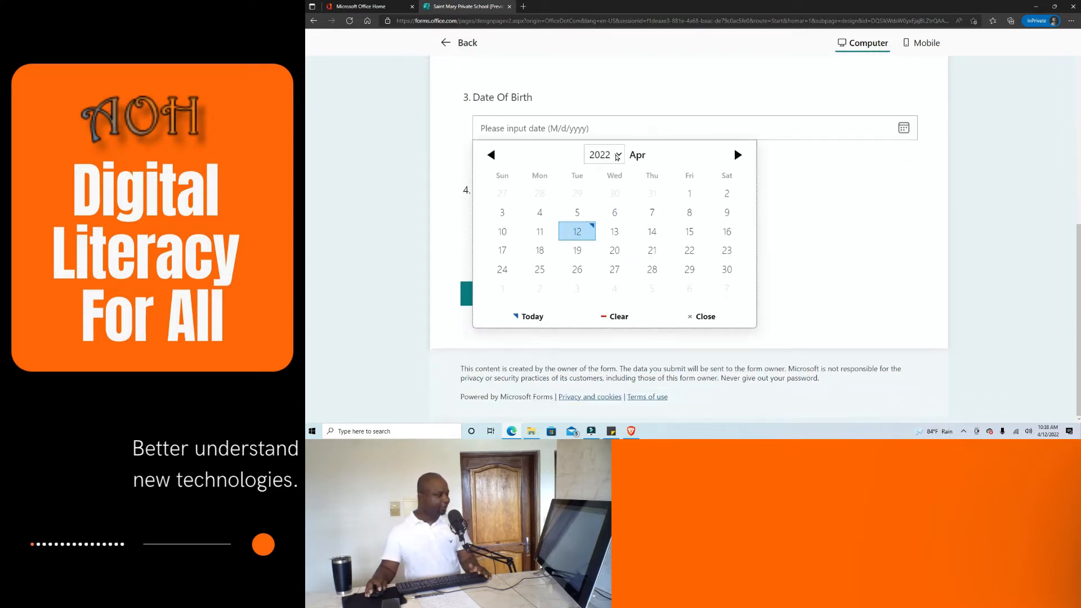
pyautogui.click(617, 155)
pyautogui.click(876, 186)
pyautogui.click(876, 186)
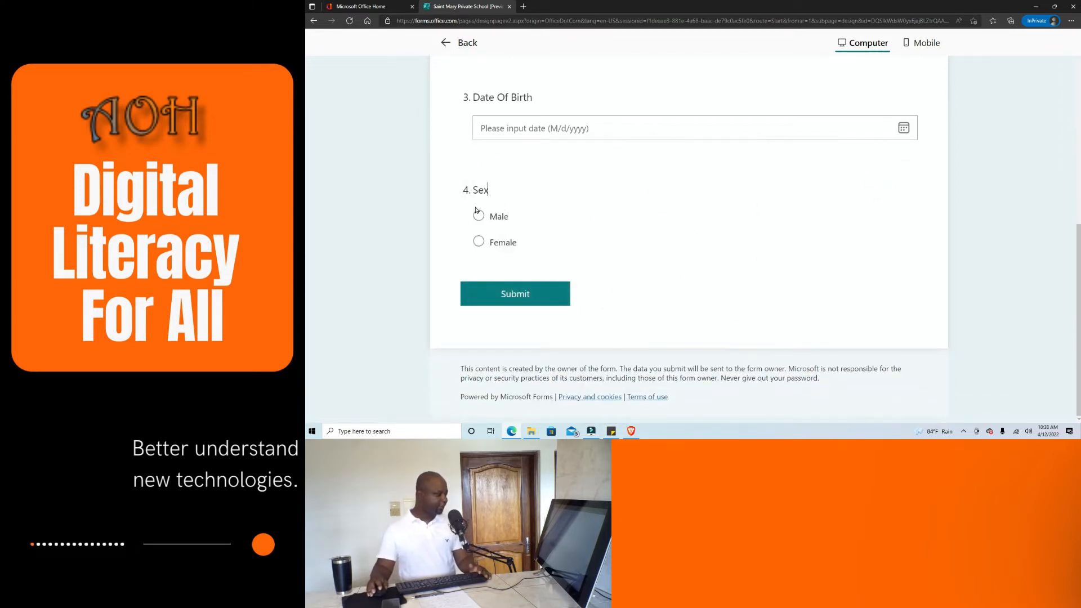
pyautogui.scroll(2, 472, 202)
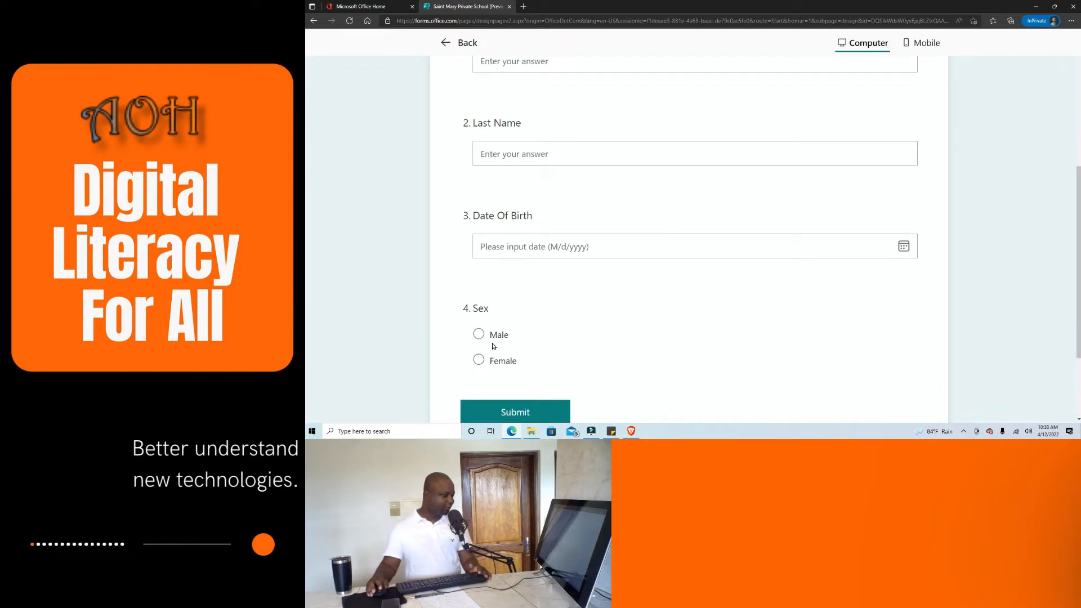
# Select Male, then Female for Sex, and return to editing the form.
pyautogui.click(478, 336)
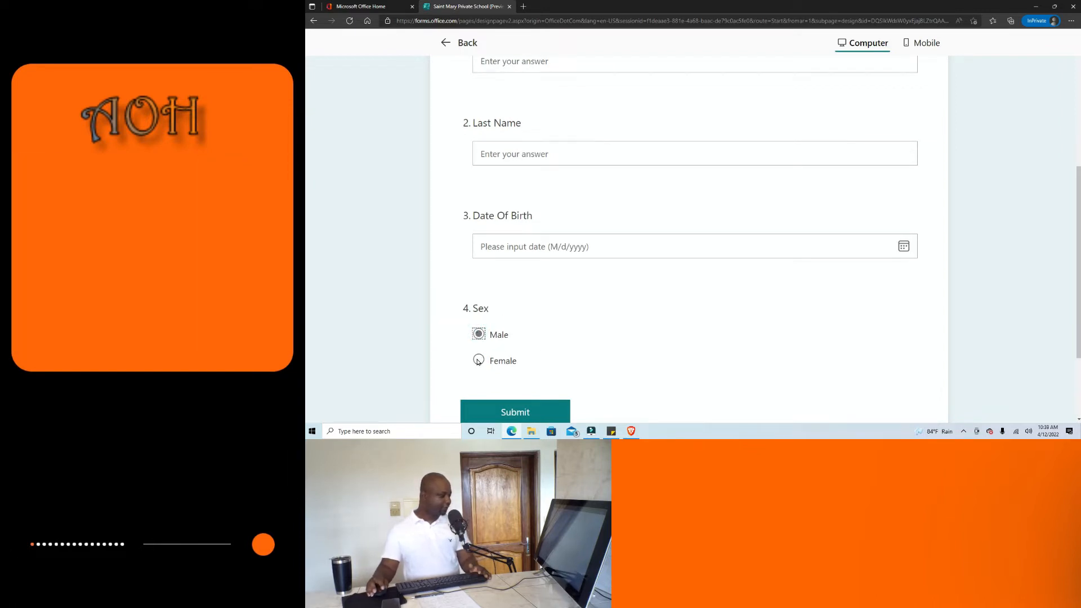
pyautogui.click(479, 359)
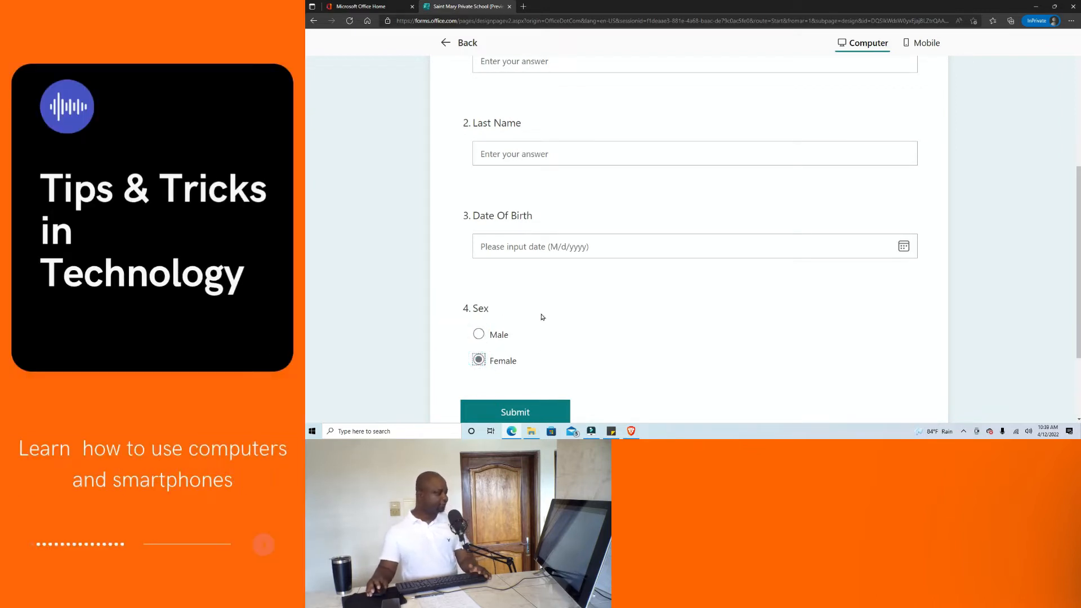
pyautogui.scroll(10, 508, 331)
pyautogui.click(453, 42)
# Add text question 5 titled 'Previous School' below Sex.
pyautogui.scroll(-5, 699, 188)
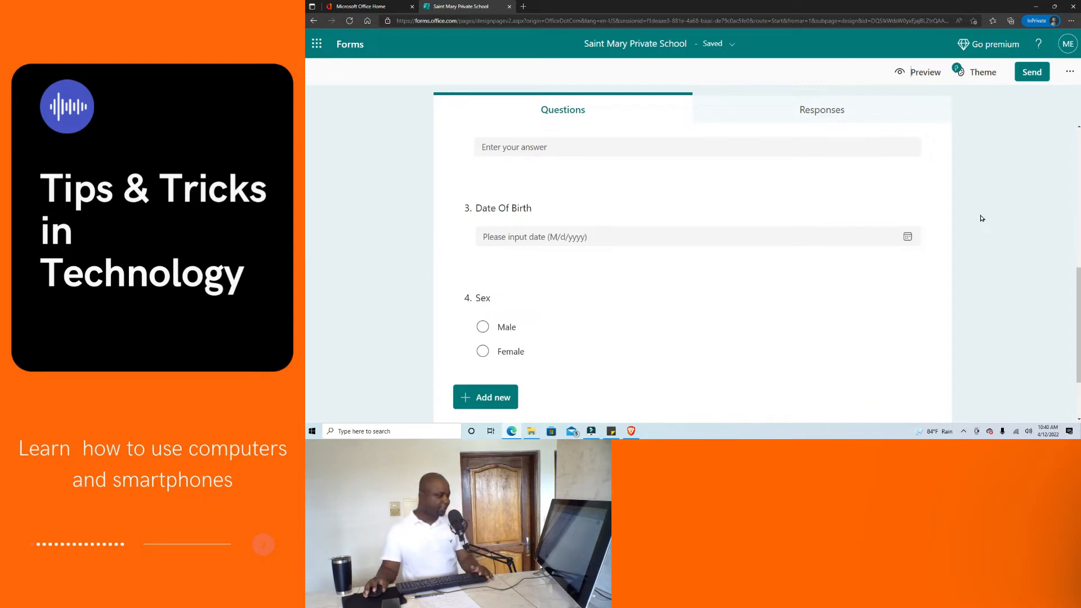
pyautogui.scroll(-1, 982, 217)
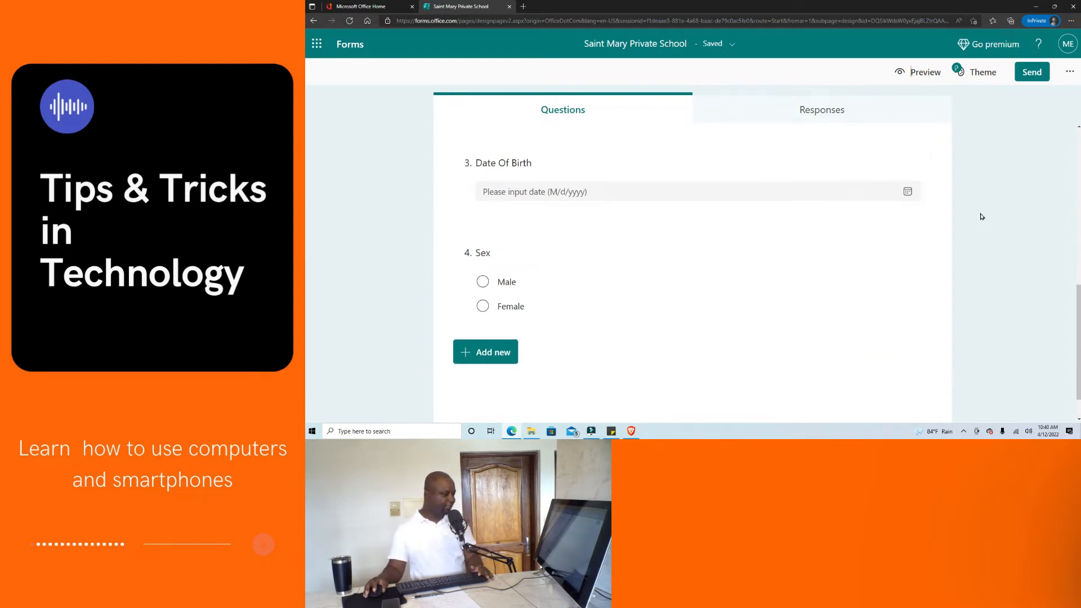
pyautogui.click(484, 358)
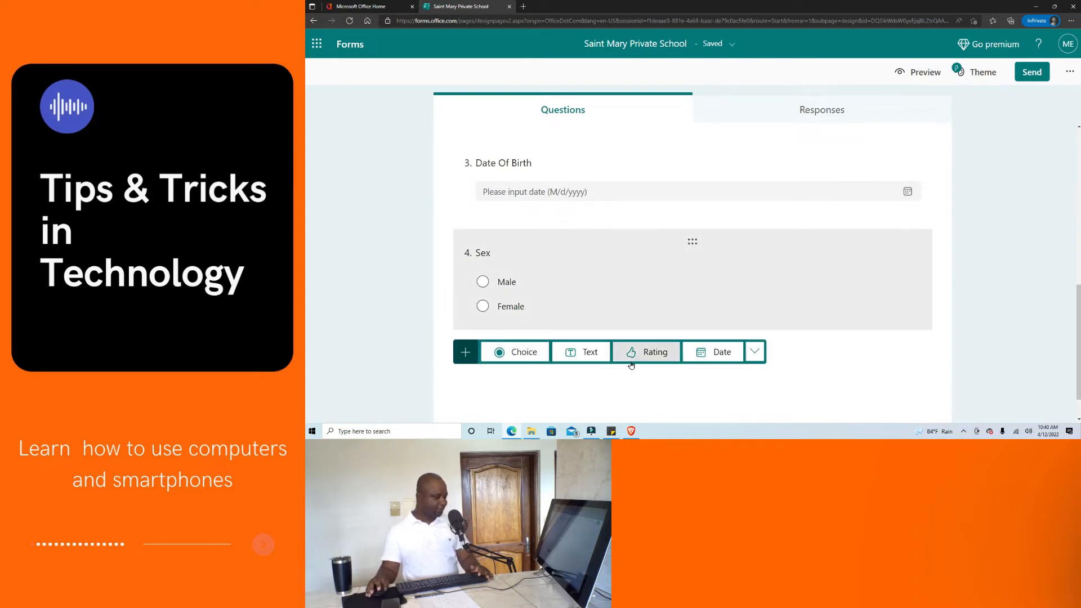
pyautogui.click(586, 355)
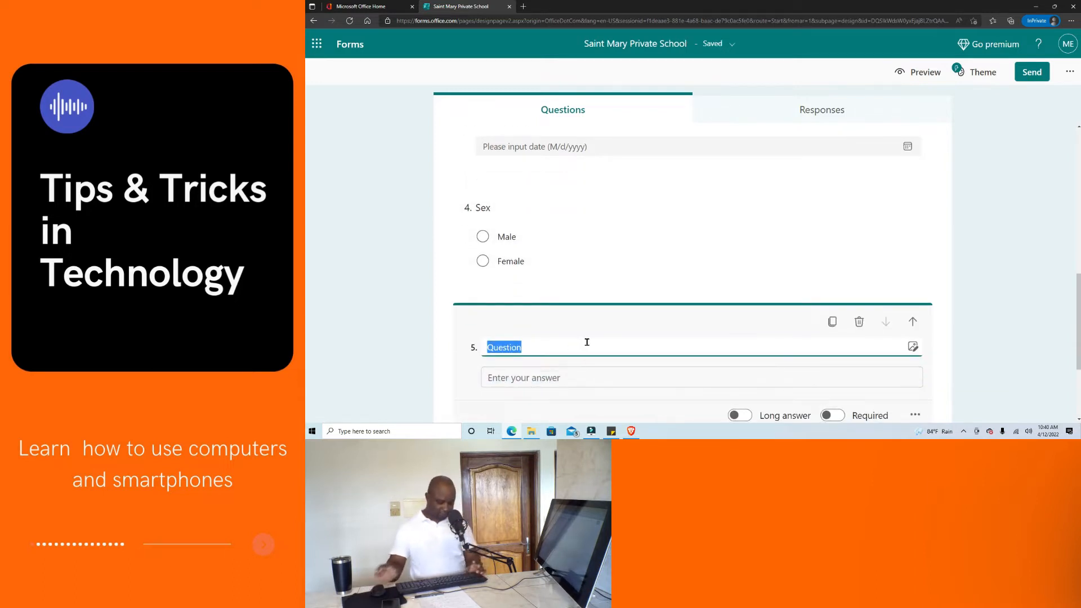
pyautogui.write('Previous')
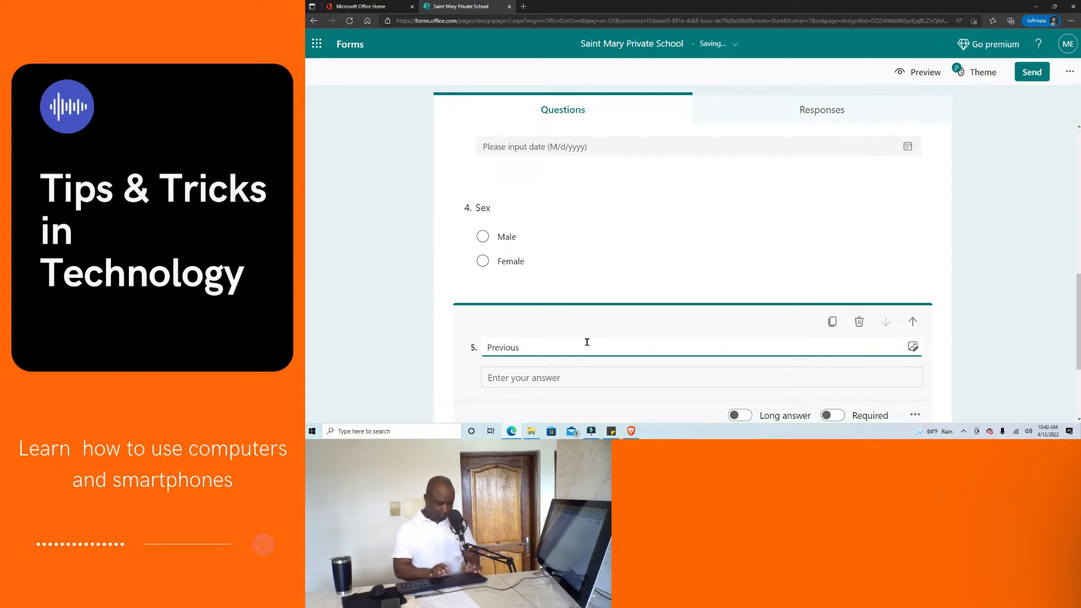
pyautogui.write('School')
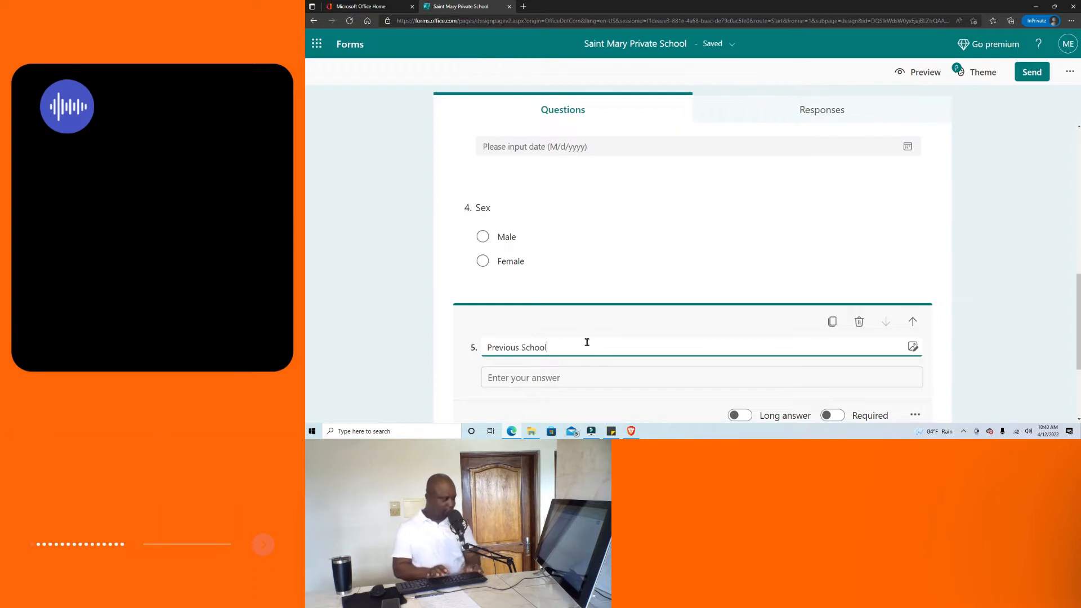
pyautogui.scroll(-2, 619, 321)
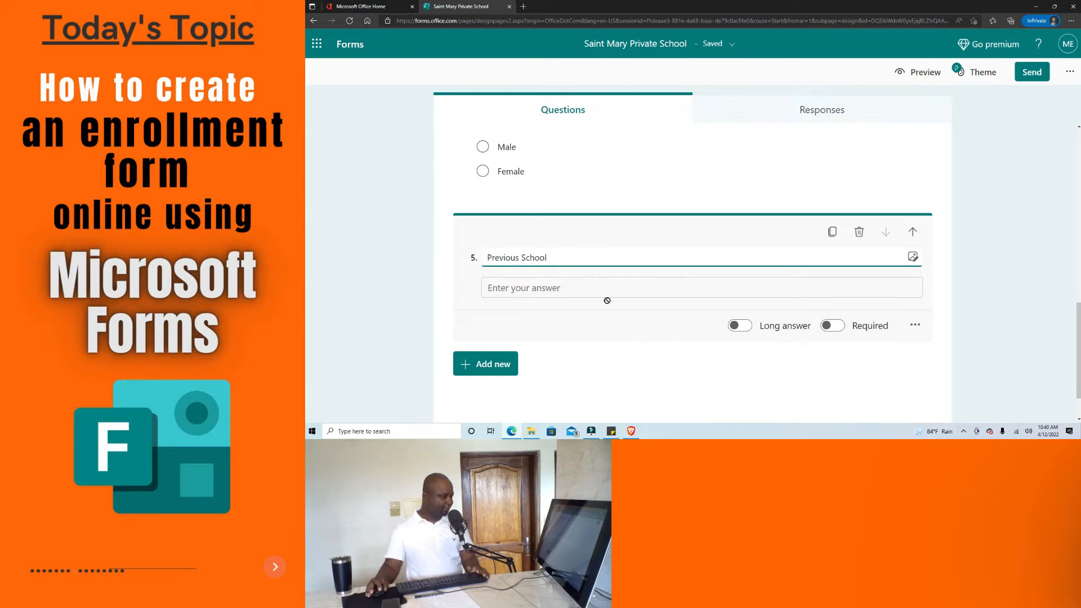
pyautogui.click(621, 387)
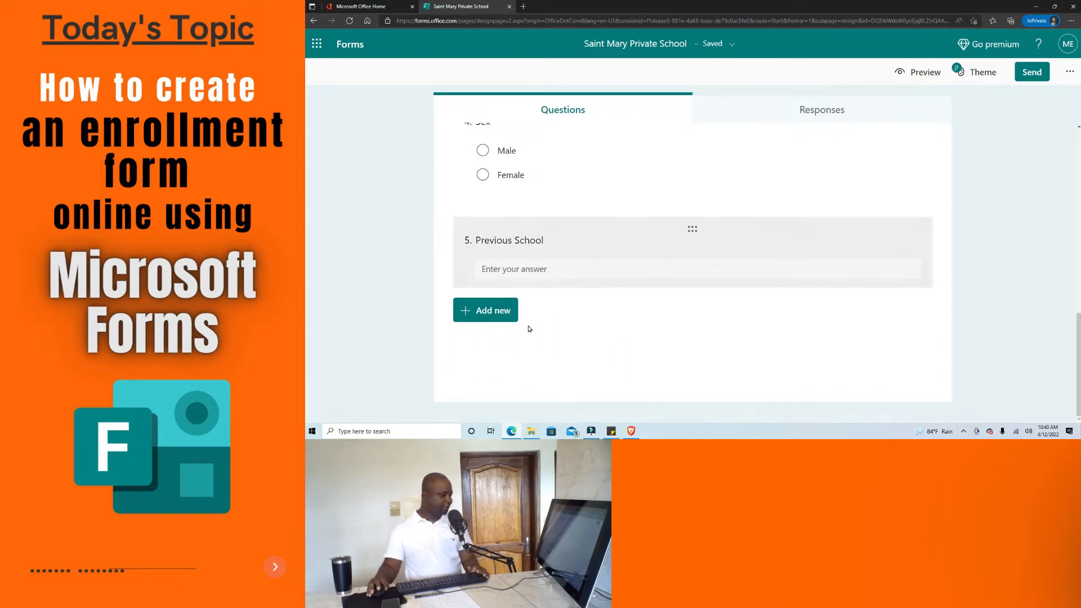
# Add a Likert question titled 'Class' from the more question types list.
pyautogui.click(496, 316)
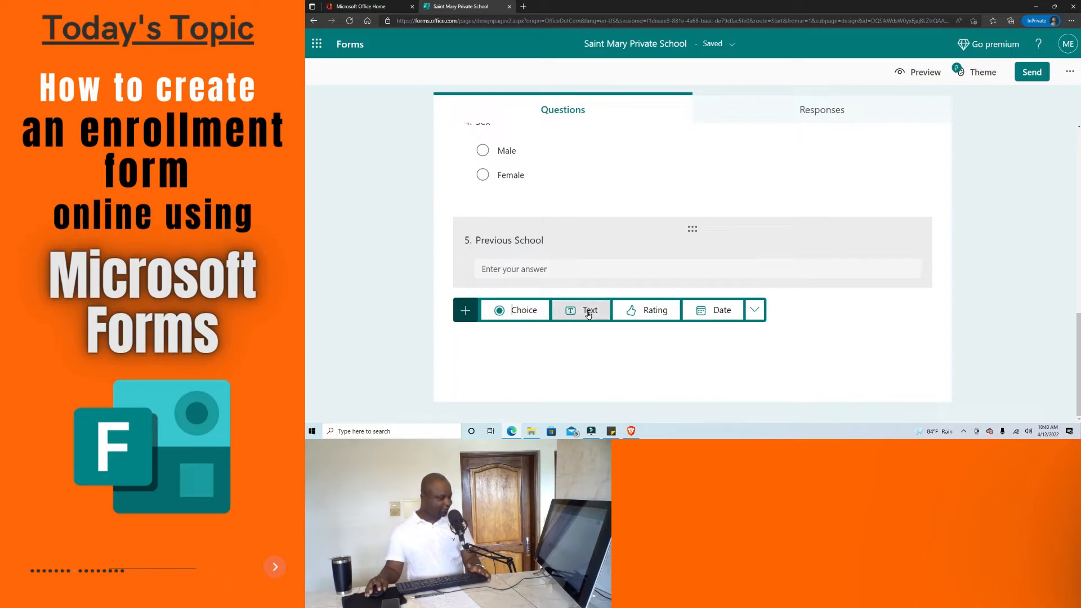
pyautogui.click(754, 310)
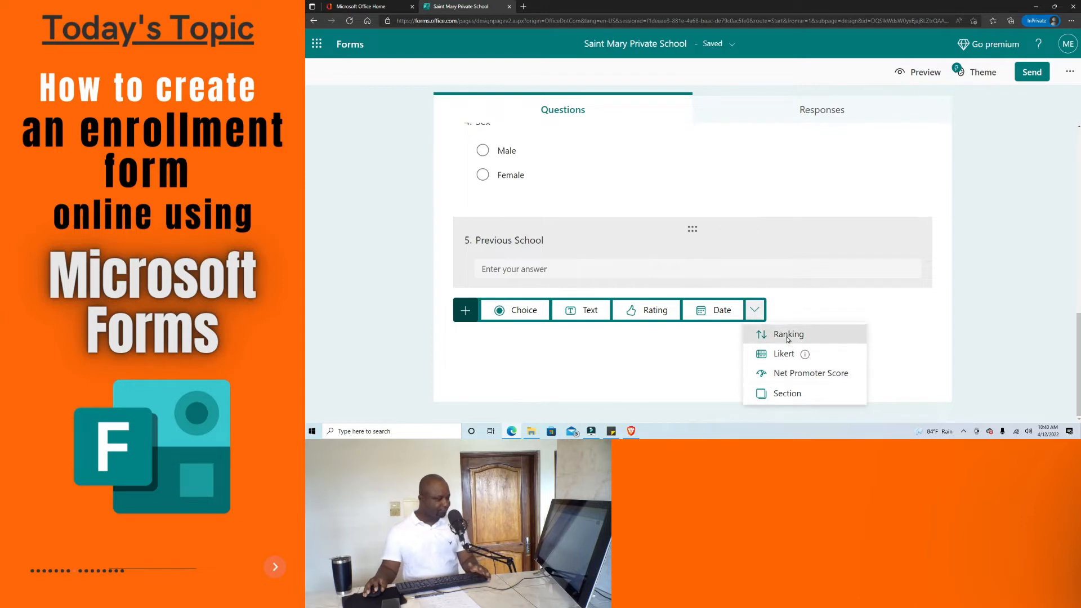
pyautogui.click(786, 354)
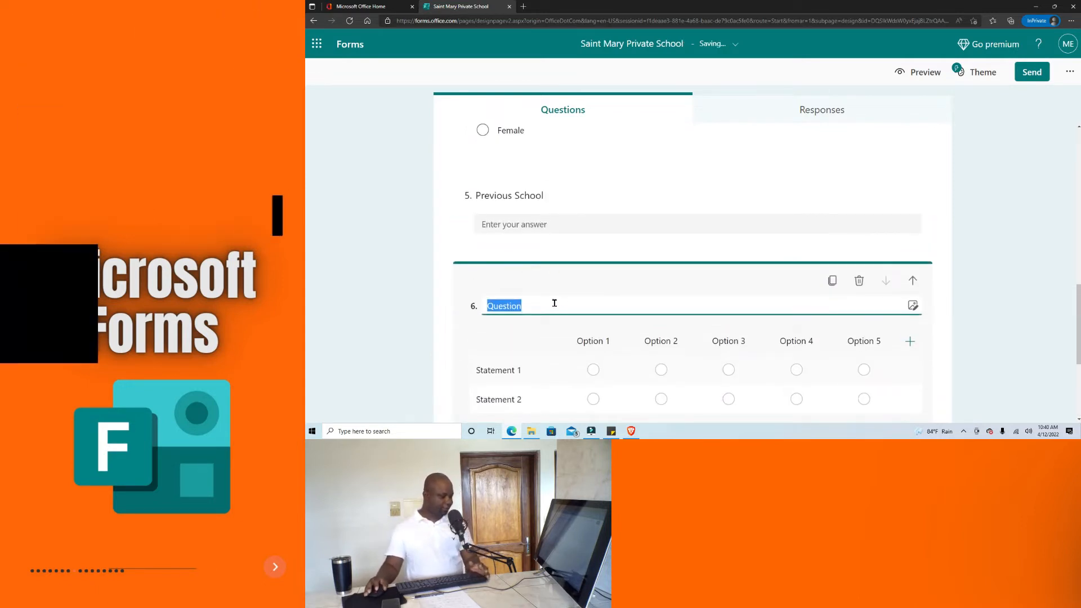
pyautogui.write('Class')
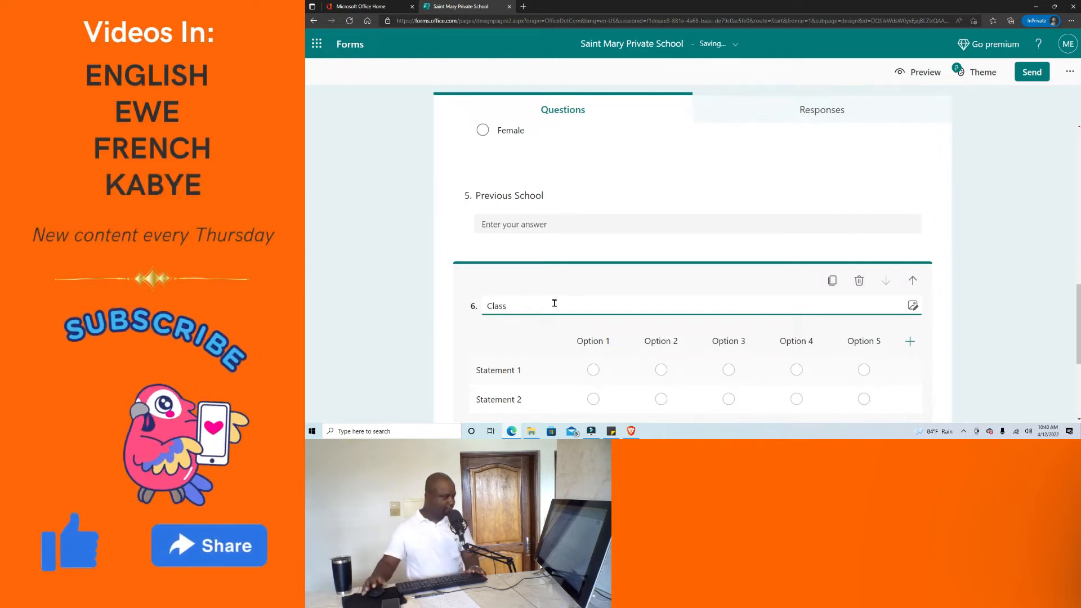
pyautogui.scroll(-2, 554, 303)
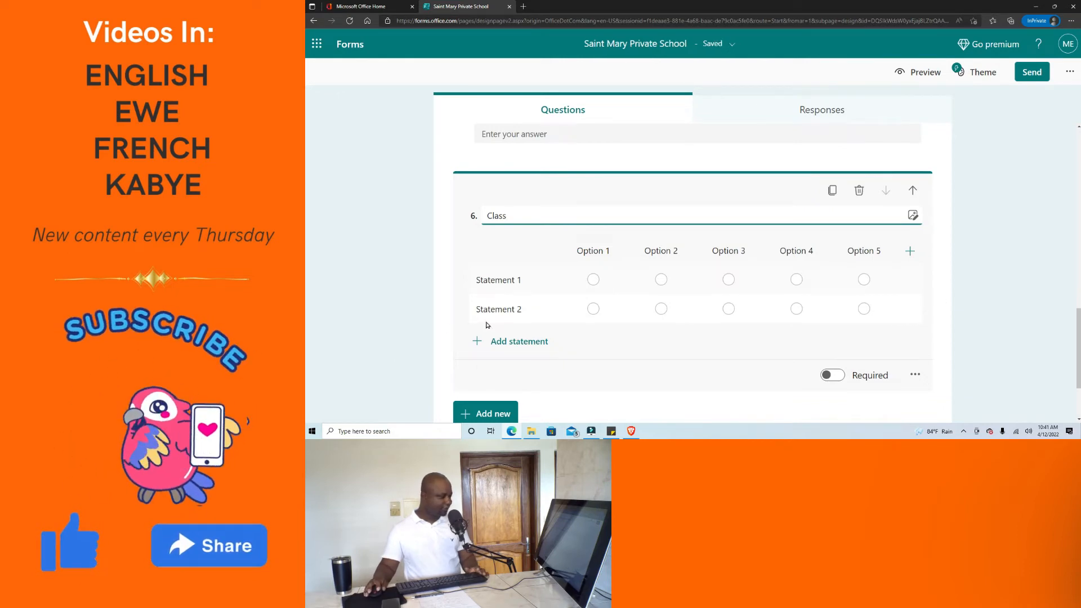
# Delete Statement 2 and rename Statement 1 to 'Please Select'.
pyautogui.click(533, 312)
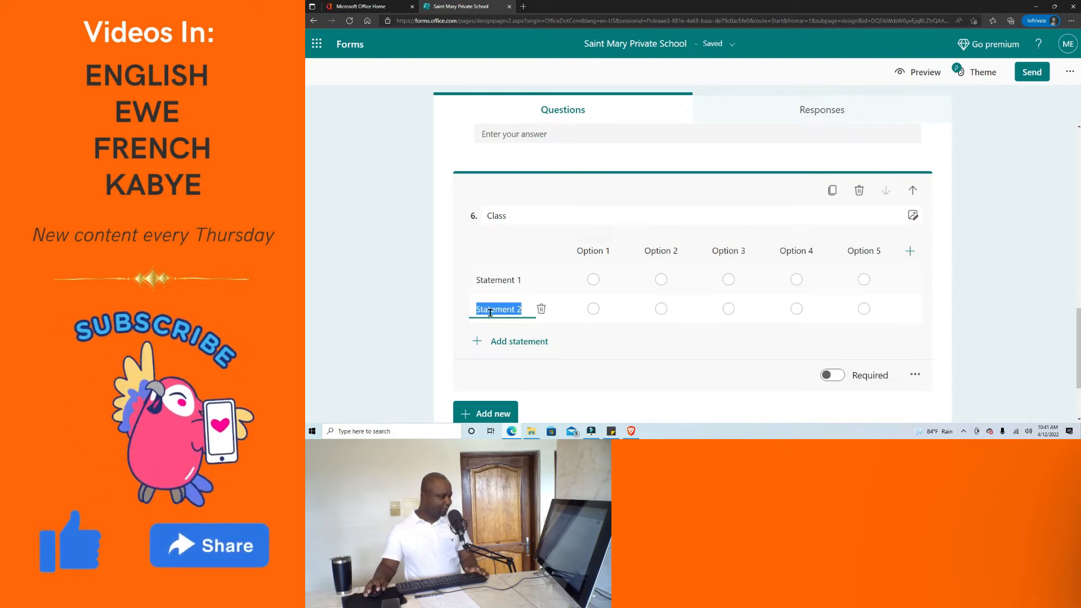
pyautogui.click(540, 310)
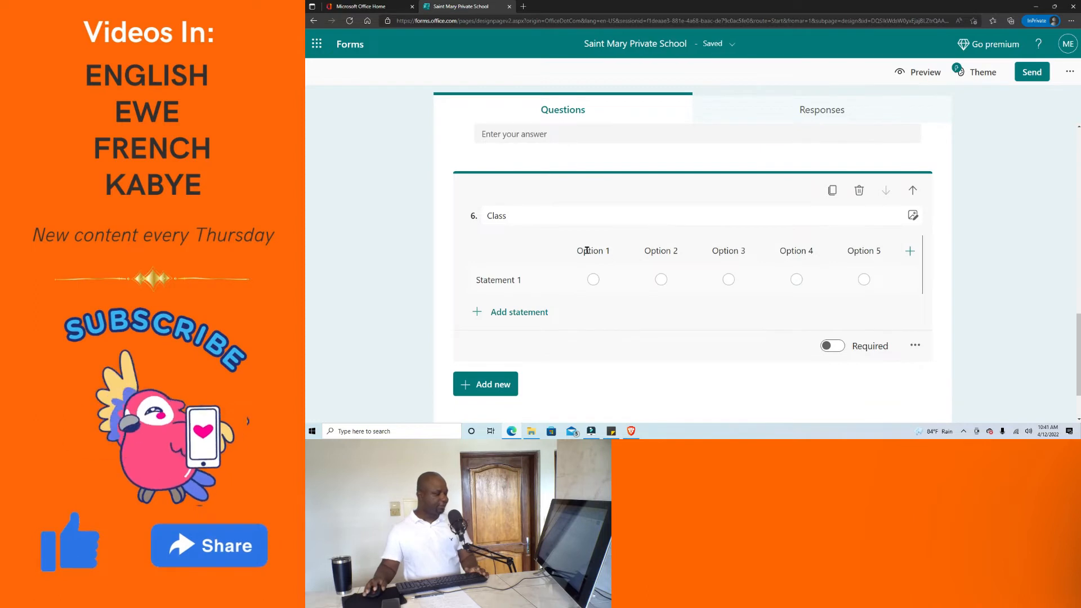
pyautogui.click(514, 277)
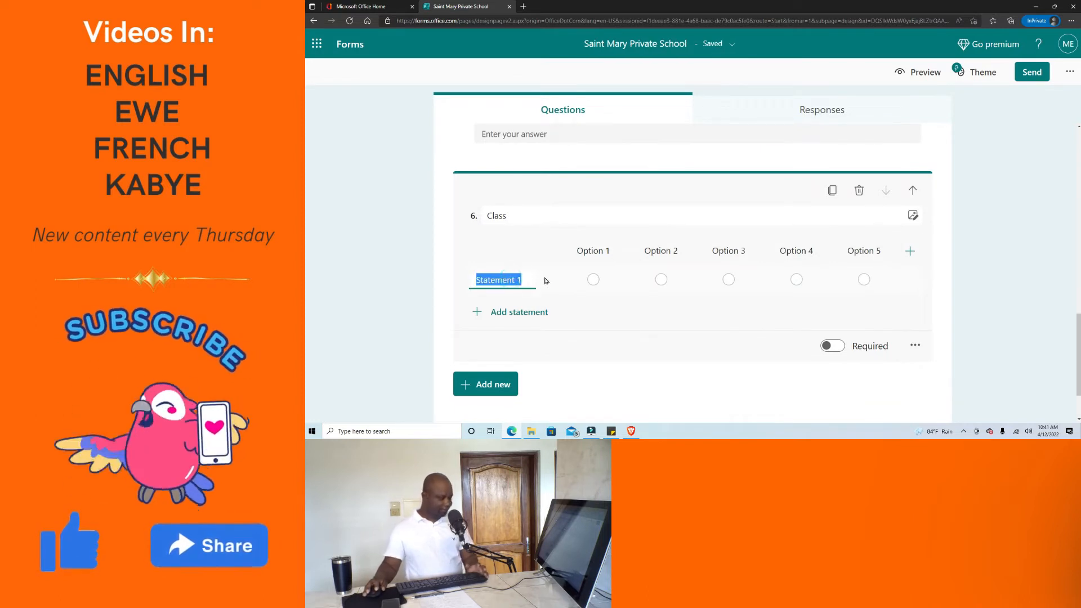
pyautogui.write('Ple')
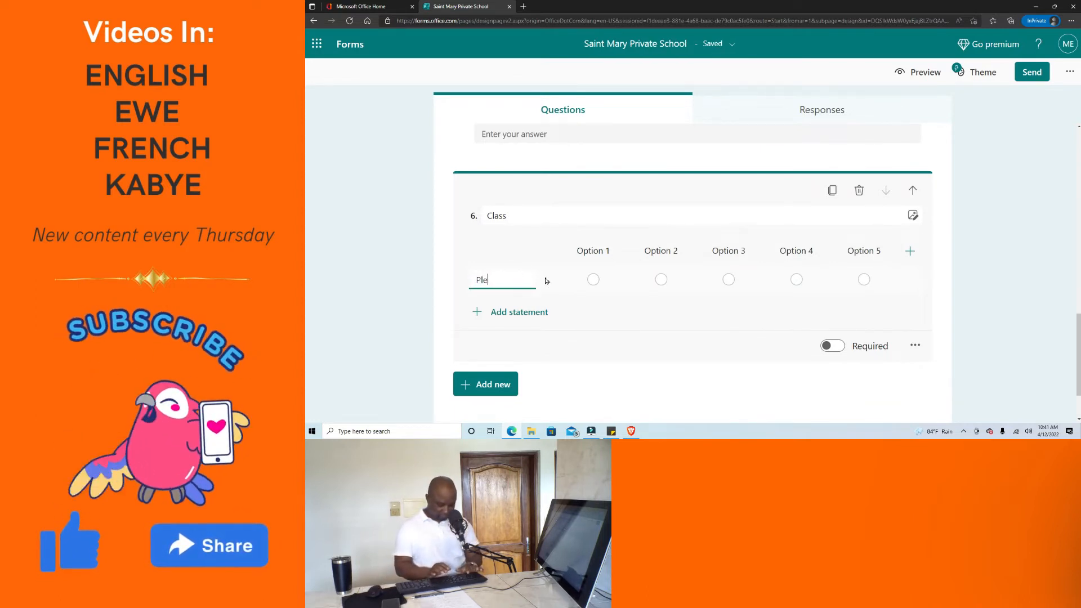
pyautogui.write('ase ')
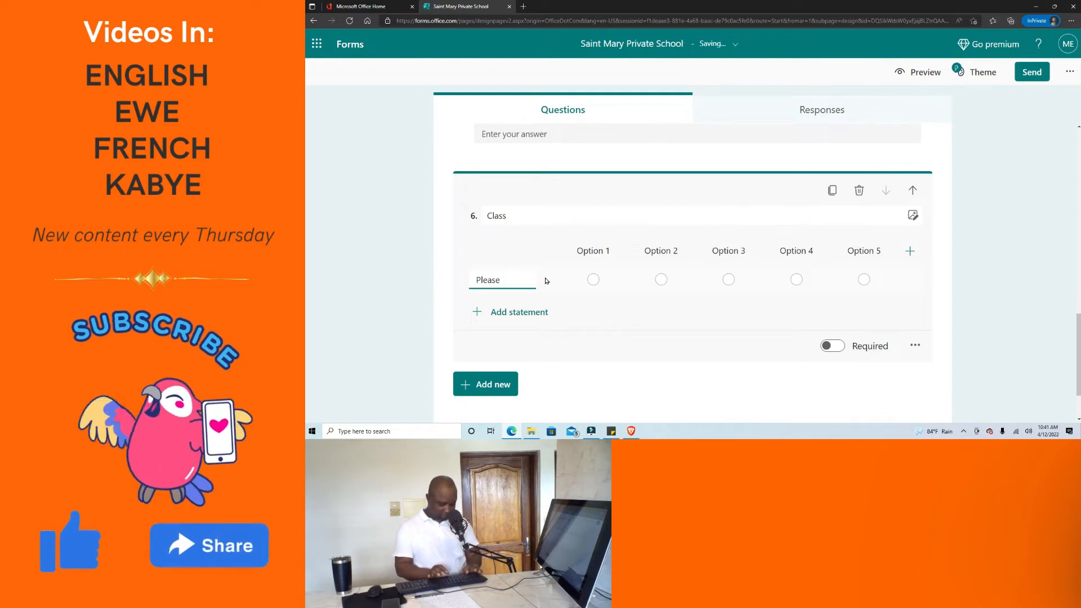
pyautogui.write('Select')
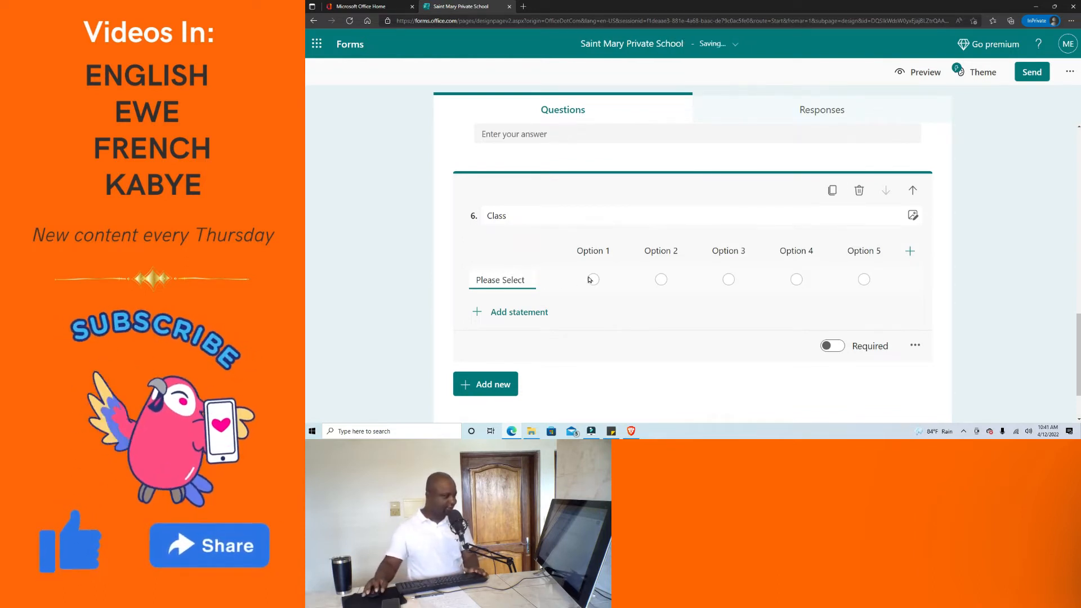
# Rename the first two Likert column headings to Class 1 and Class 2.
pyautogui.click(591, 249)
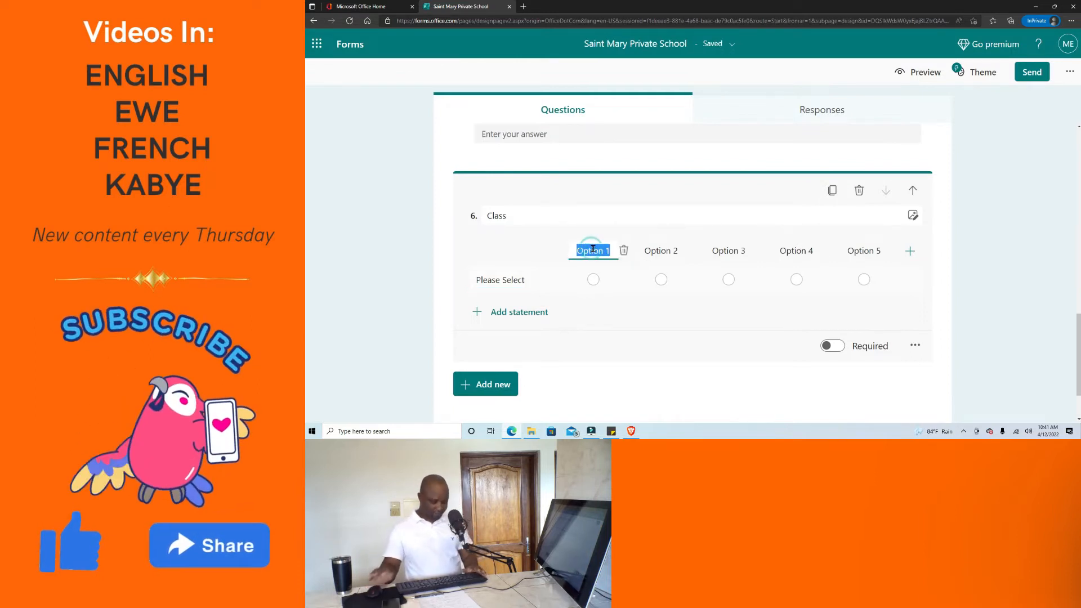
pyautogui.write('Class 1')
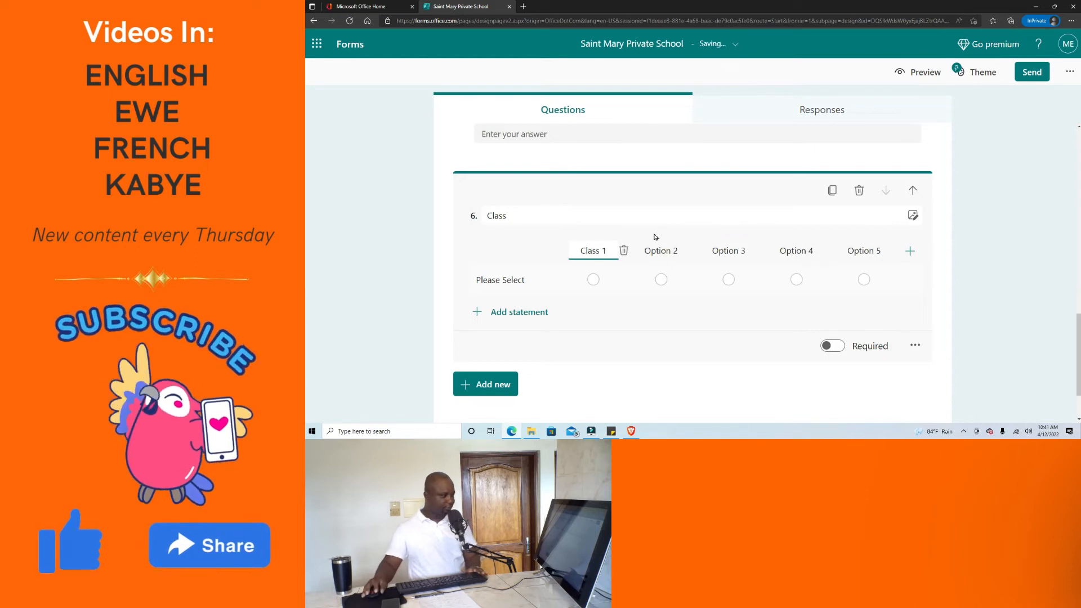
pyautogui.click(662, 250)
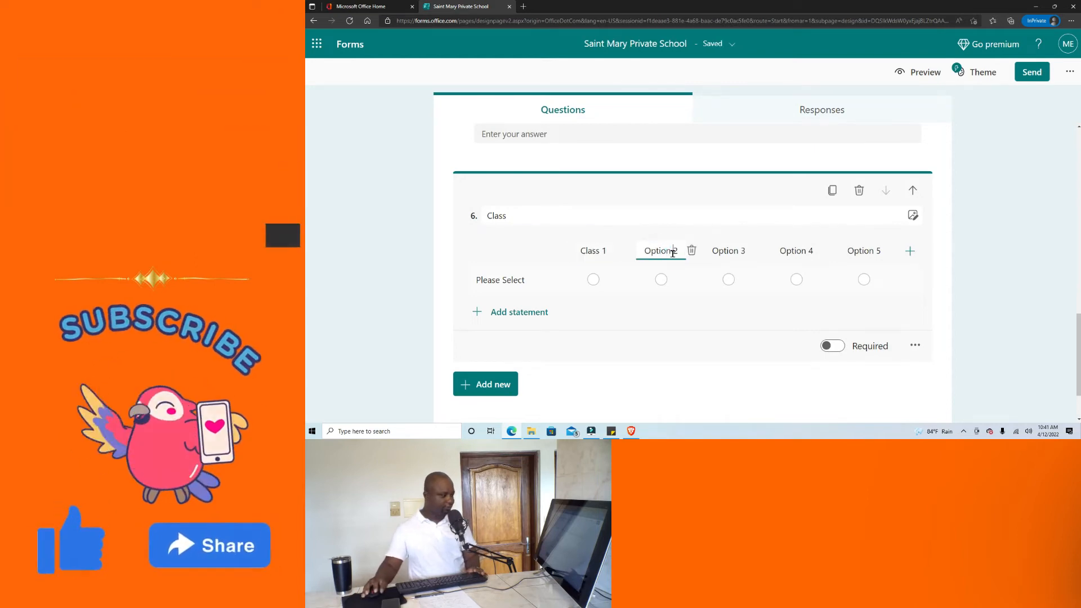
pyautogui.moveTo(672, 253); pyautogui.dragTo(641, 254)
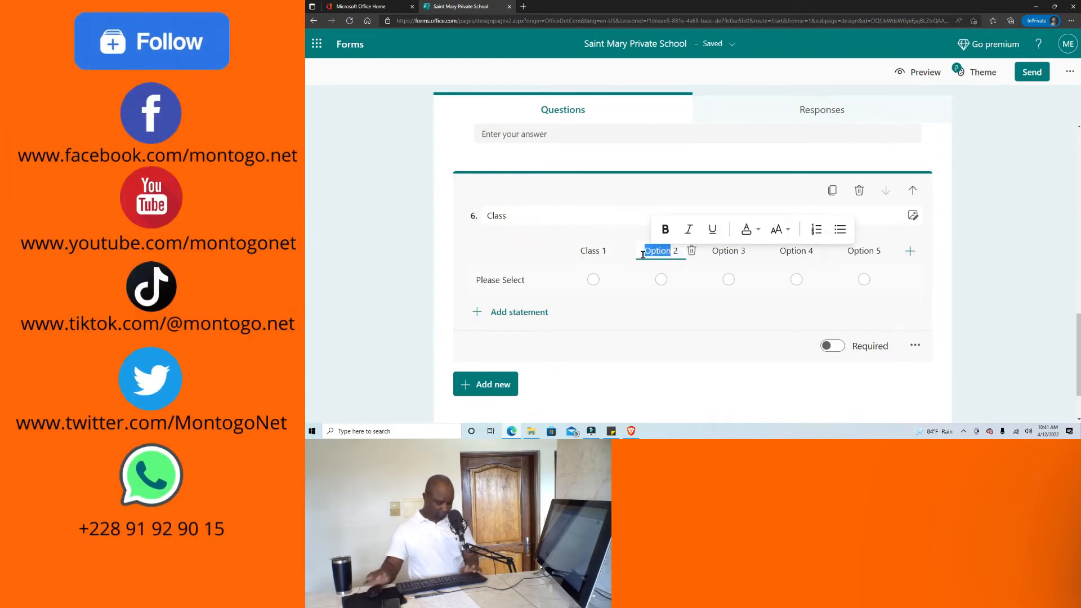
pyautogui.write('cla')
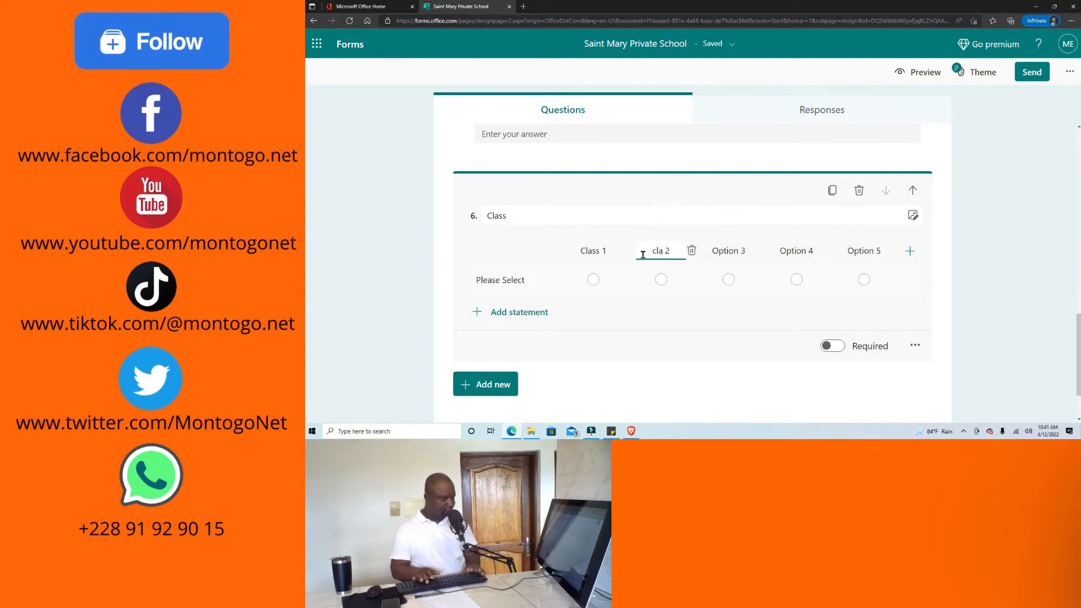
pyautogui.press('BackSpace')
pyautogui.press('BackSpace')
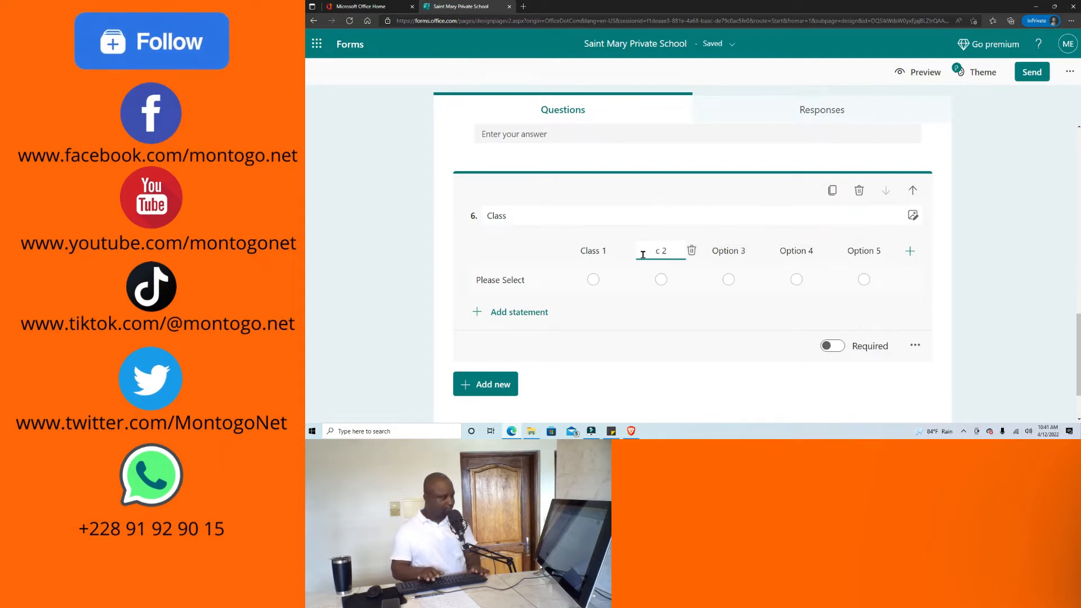
pyautogui.write('Cl')
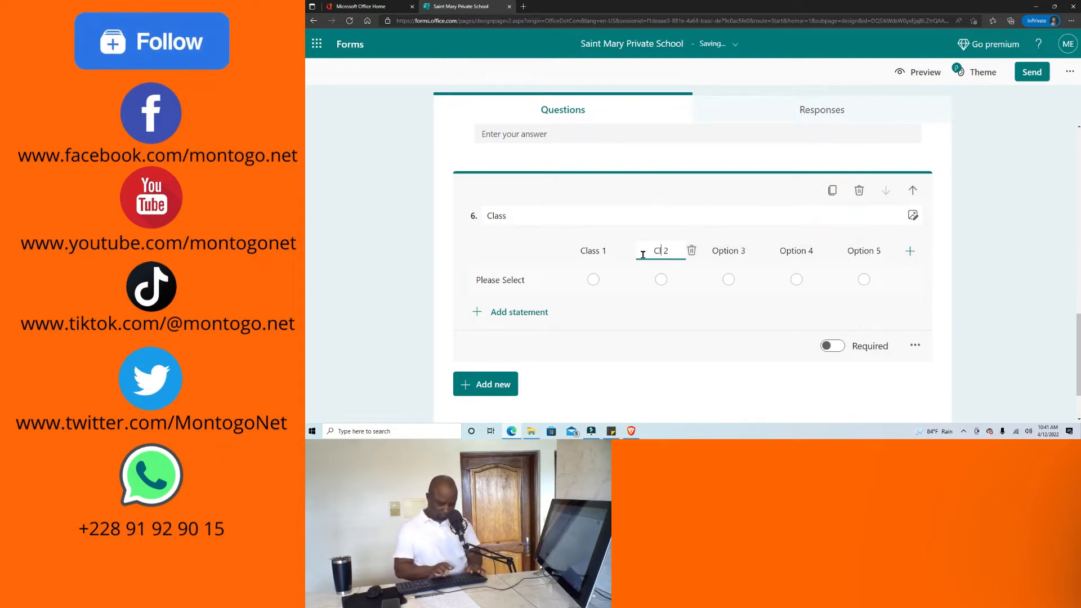
pyautogui.write('ass')
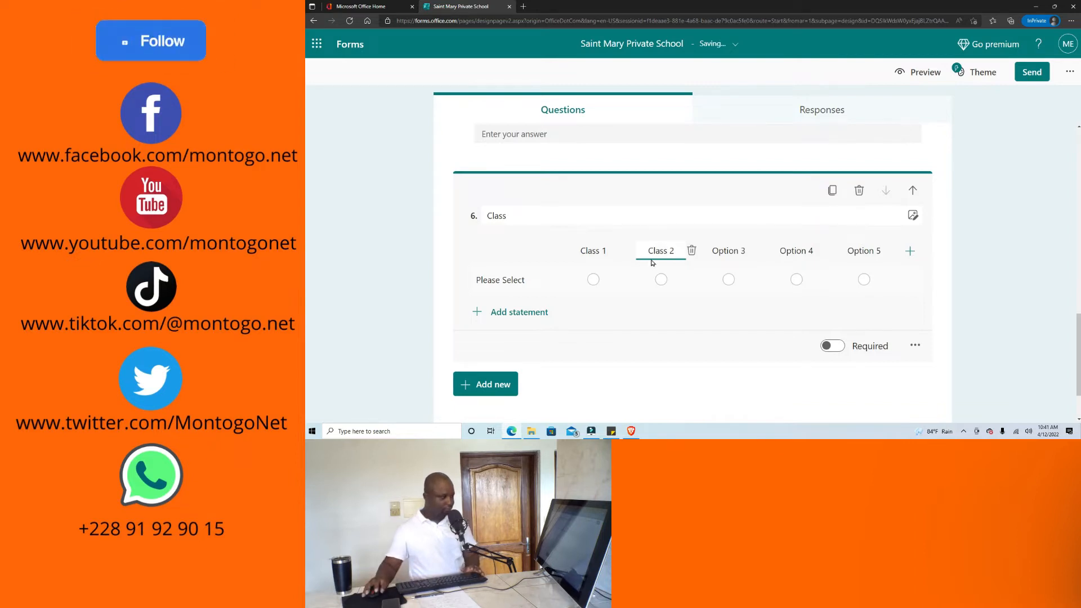
pyautogui.doubleClick(657, 249)
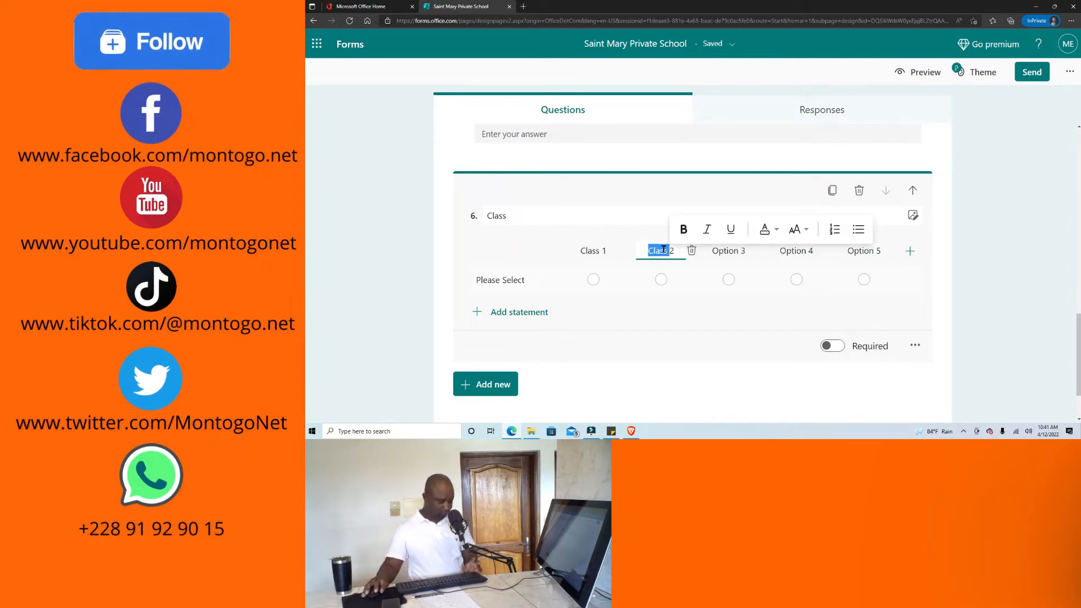
# Rename the third, fourth and fifth column headings to Class 3, Class 4 and Class 5.
pyautogui.click(734, 252)
pyautogui.doubleClick(717, 253)
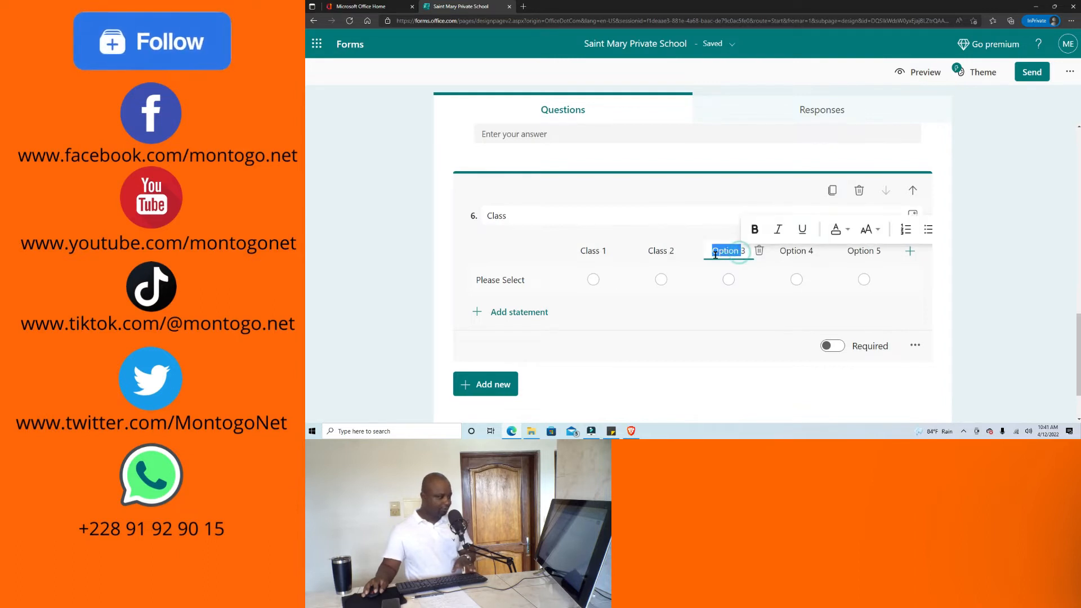
pyautogui.write('Class')
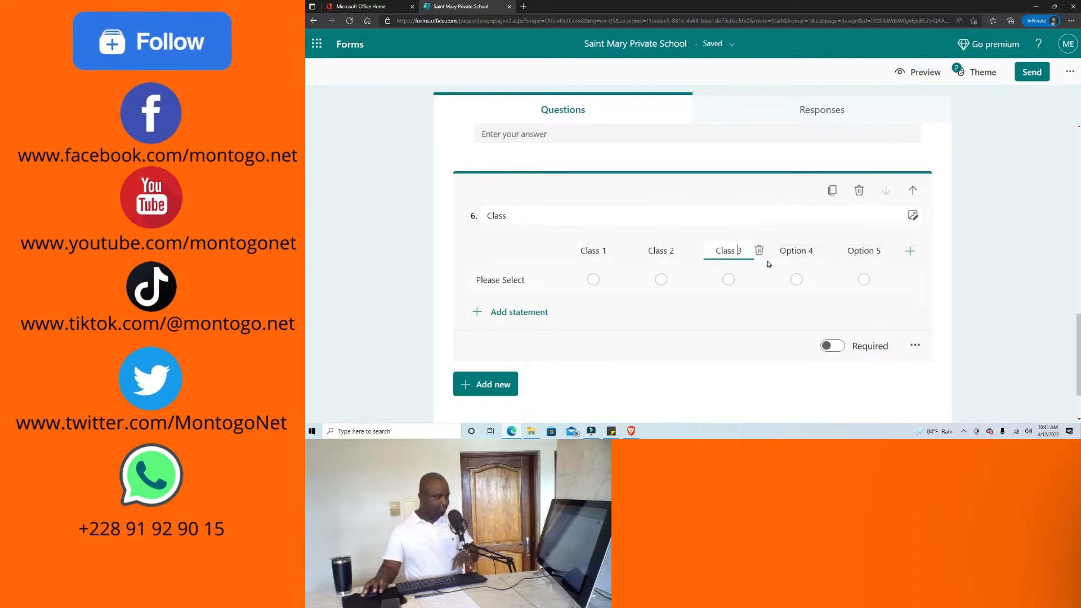
pyautogui.click(791, 250)
pyautogui.click(807, 251)
pyautogui.doubleClick(791, 251)
pyautogui.write('Class')
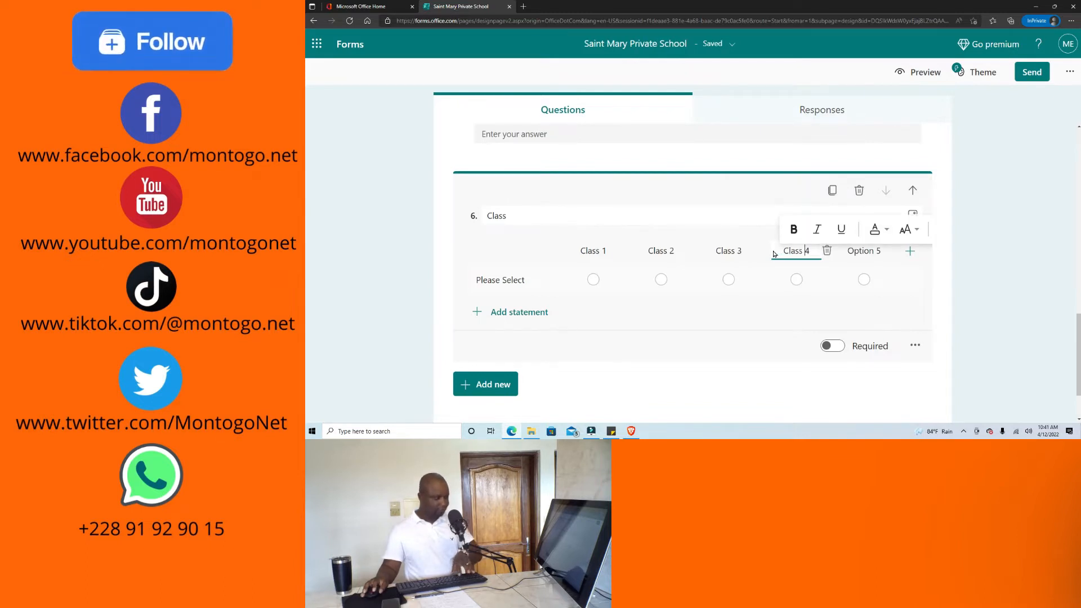
pyautogui.click(878, 252)
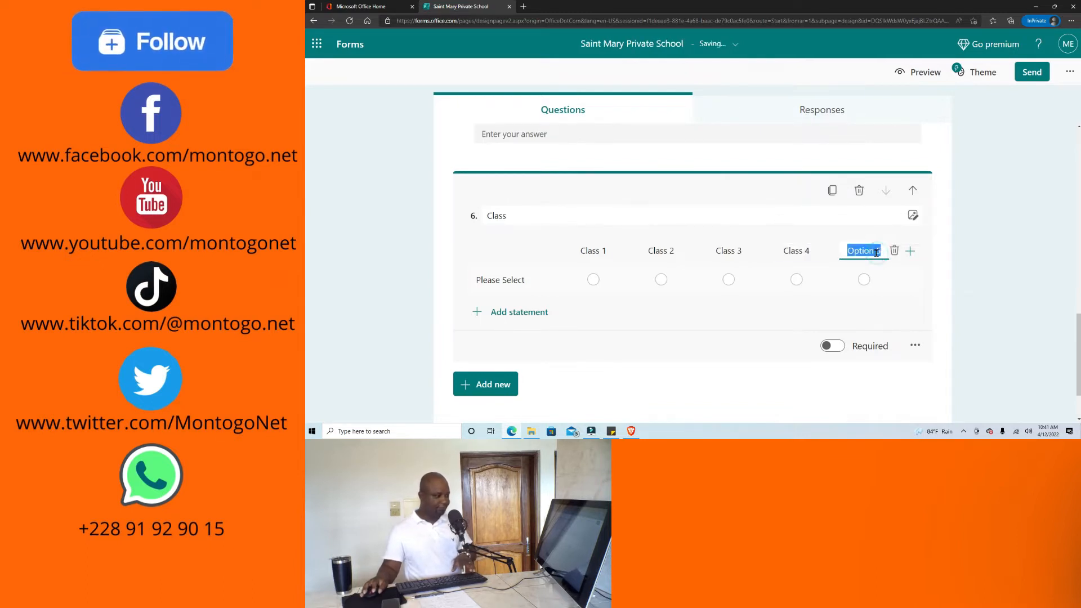
pyautogui.click(878, 251)
pyautogui.moveTo(875, 251); pyautogui.dragTo(834, 257)
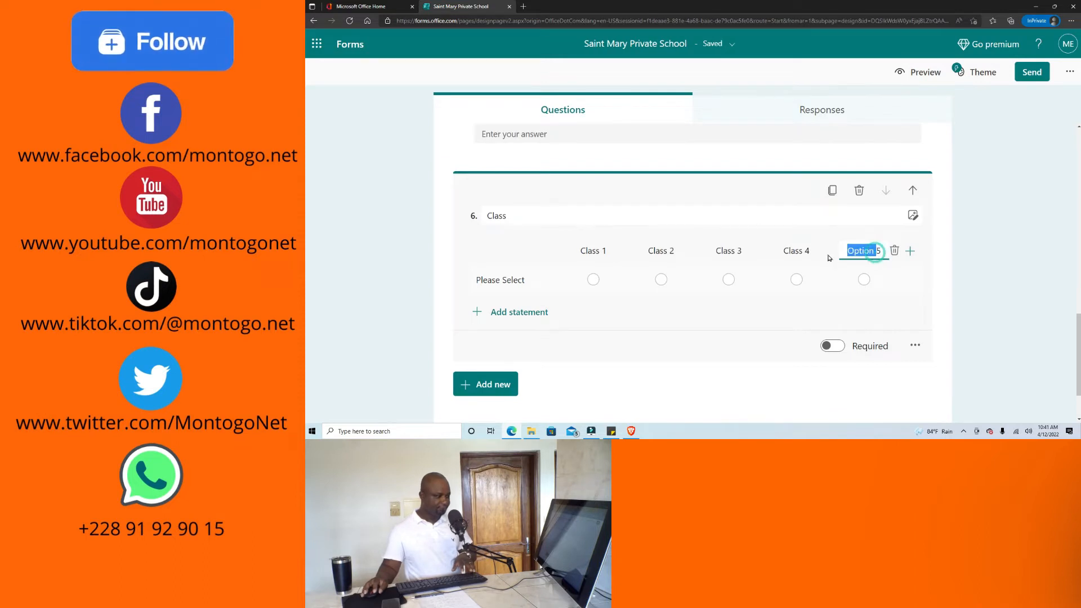
pyautogui.write('Class')
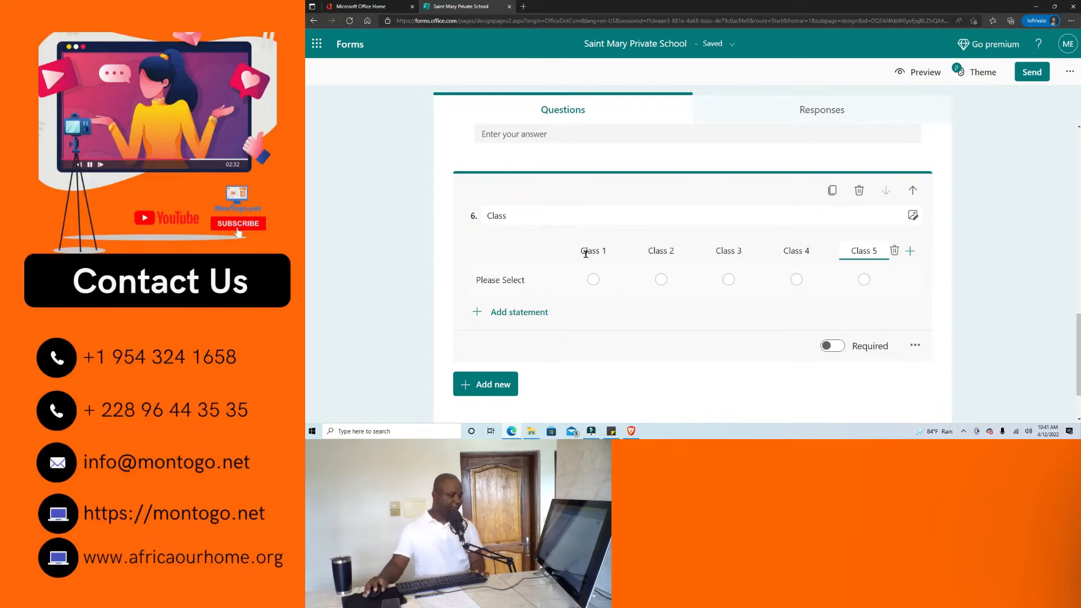
# Add a sixth column named Class 6 and make the Class question required.
pyautogui.click(910, 252)
pyautogui.moveTo(879, 250); pyautogui.dragTo(820, 248)
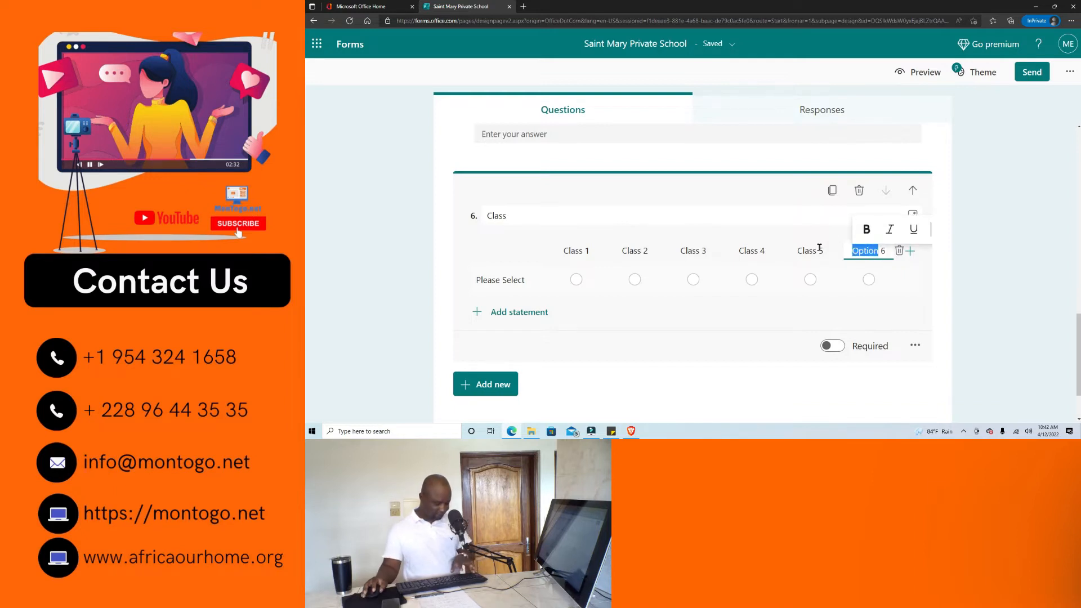
pyautogui.write('Class')
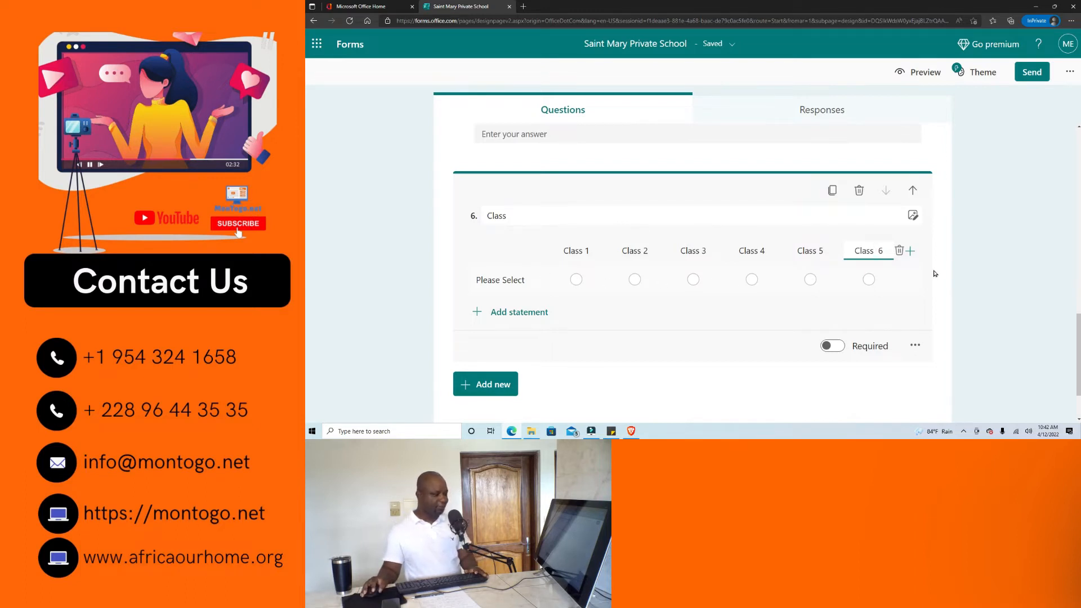
pyautogui.click(835, 345)
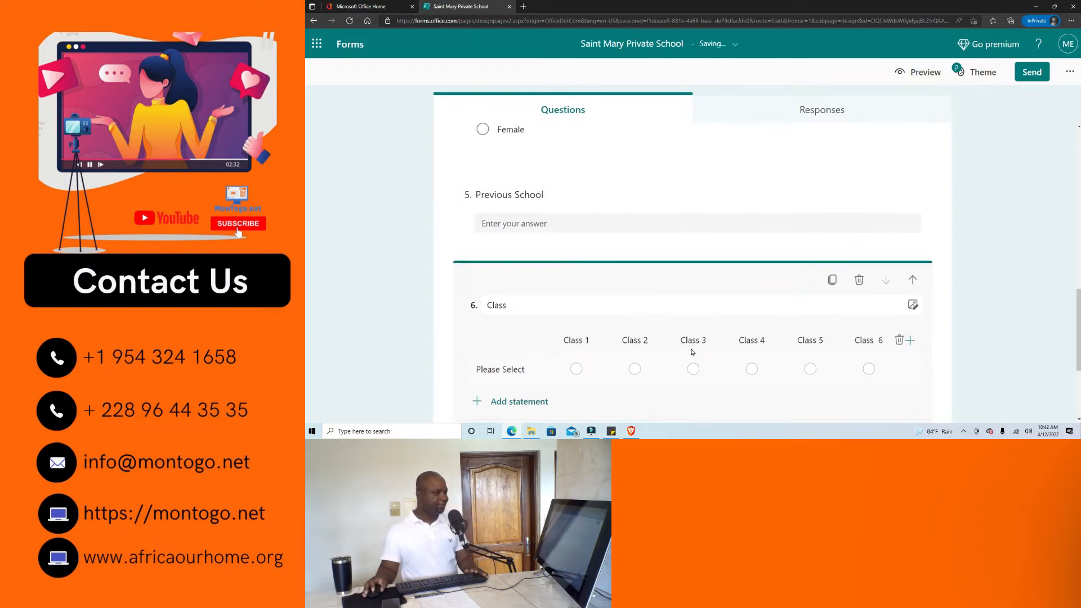
pyautogui.click(933, 72)
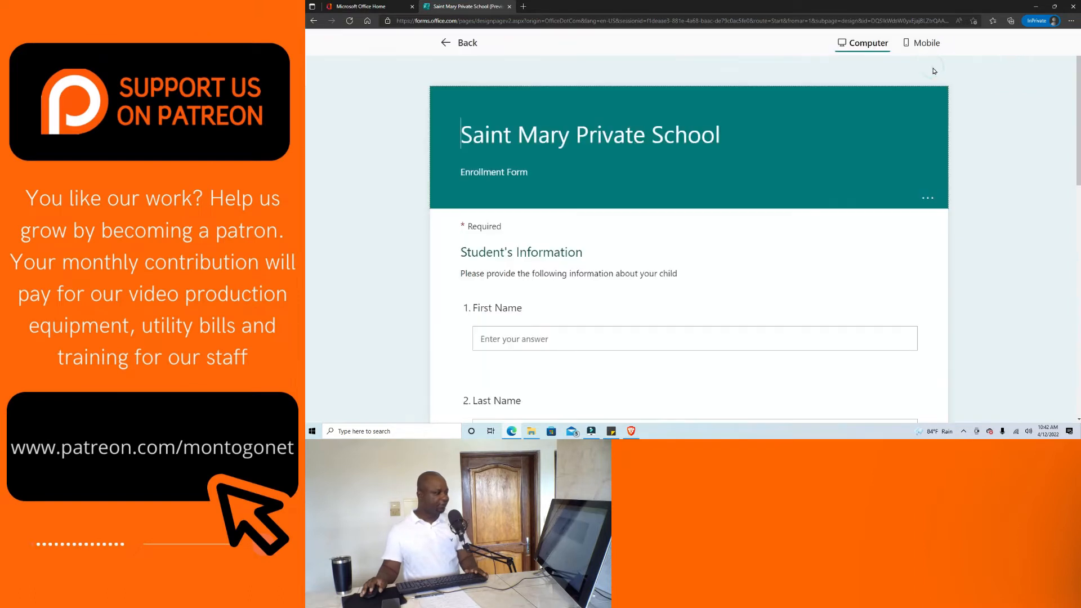
pyautogui.scroll(-4, 632, 210)
pyautogui.scroll(-5, 558, 197)
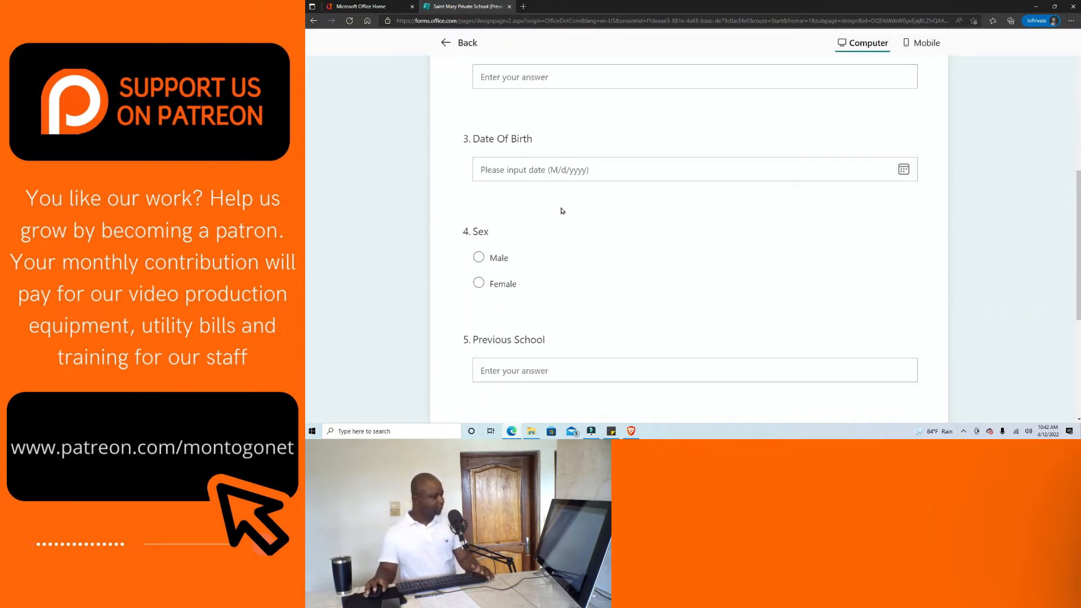
pyautogui.scroll(-1, 847, 319)
pyautogui.scroll(3, 848, 319)
pyautogui.scroll(-1, 847, 318)
pyautogui.scroll(5, 844, 316)
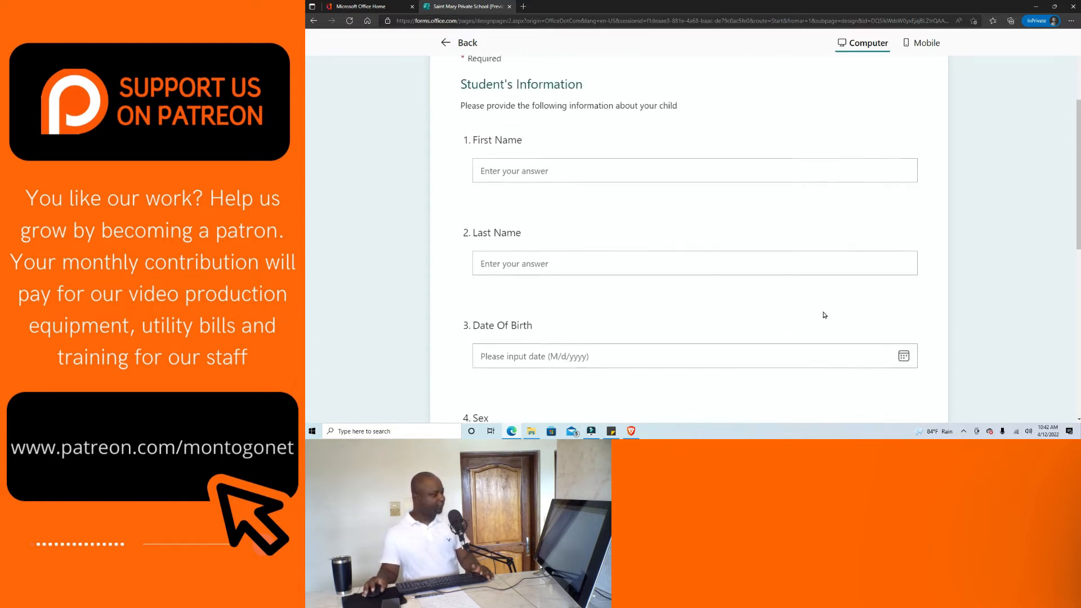
pyautogui.scroll(2, 826, 317)
pyautogui.scroll(-5, 608, 231)
pyautogui.scroll(3, 608, 232)
pyautogui.scroll(1, 608, 234)
pyautogui.scroll(-3, 608, 233)
pyautogui.scroll(3, 608, 232)
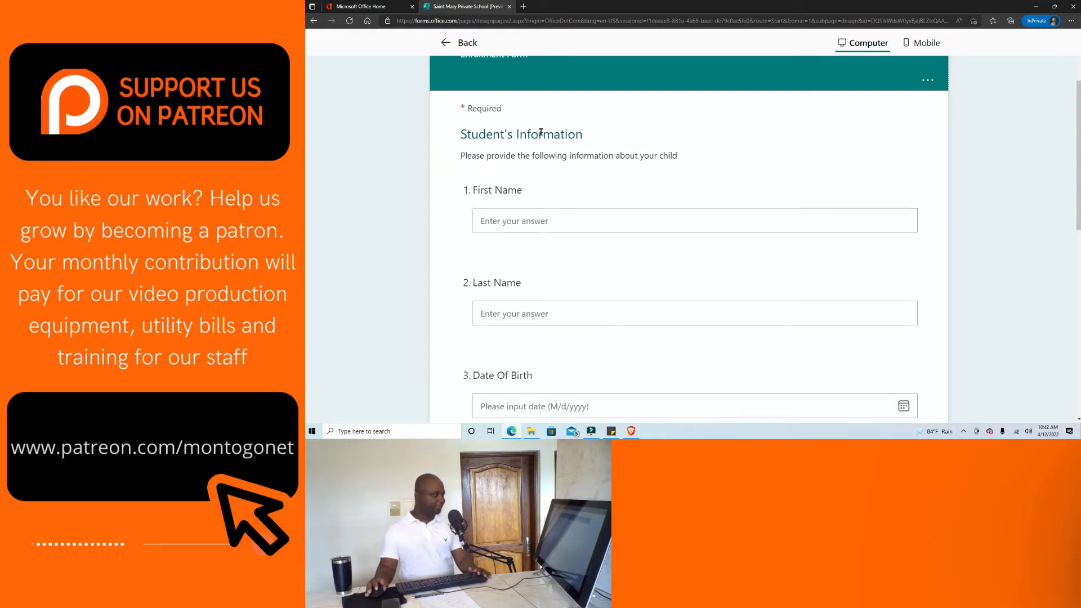
pyautogui.scroll(2, 549, 146)
# Leave the preview and add a section titled "Parents' Information" after the Class question.
pyautogui.click(459, 42)
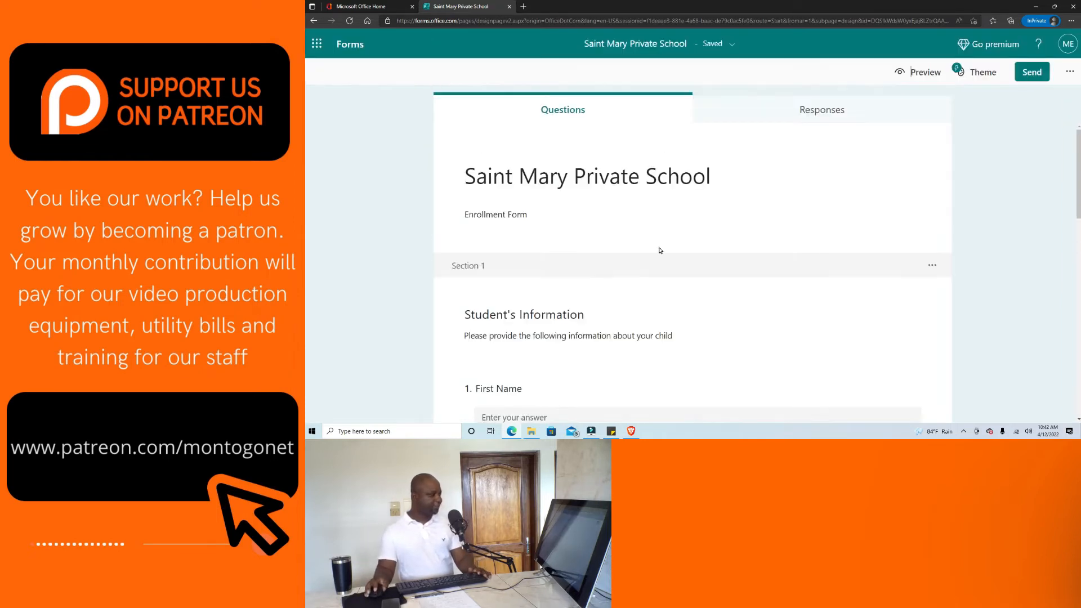
pyautogui.scroll(-2, 656, 248)
pyautogui.scroll(2, 654, 246)
pyautogui.scroll(-5, 586, 214)
pyautogui.scroll(-6, 593, 228)
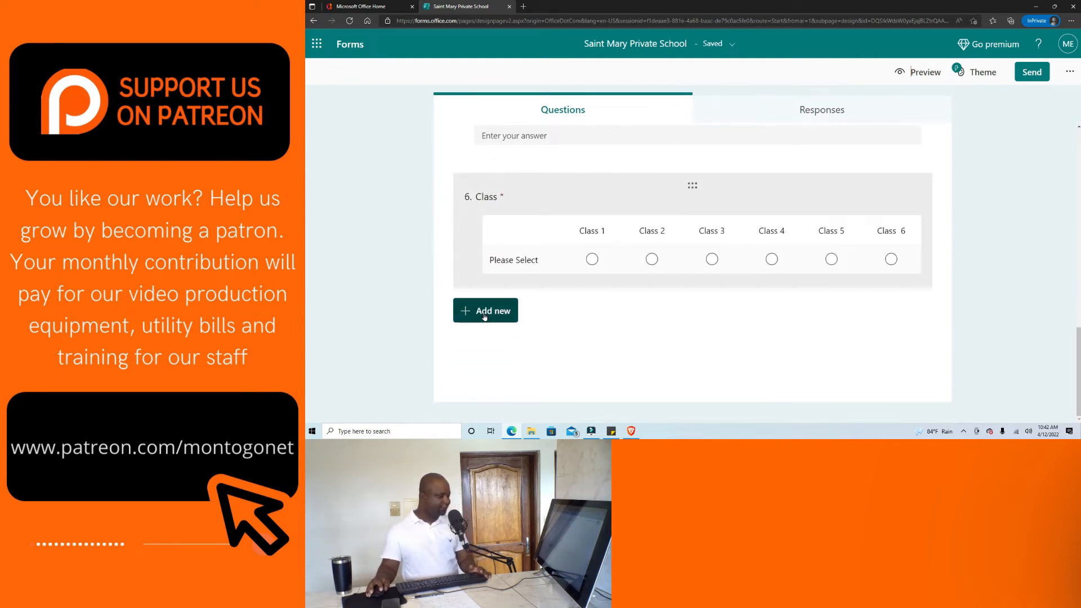
pyautogui.click(484, 317)
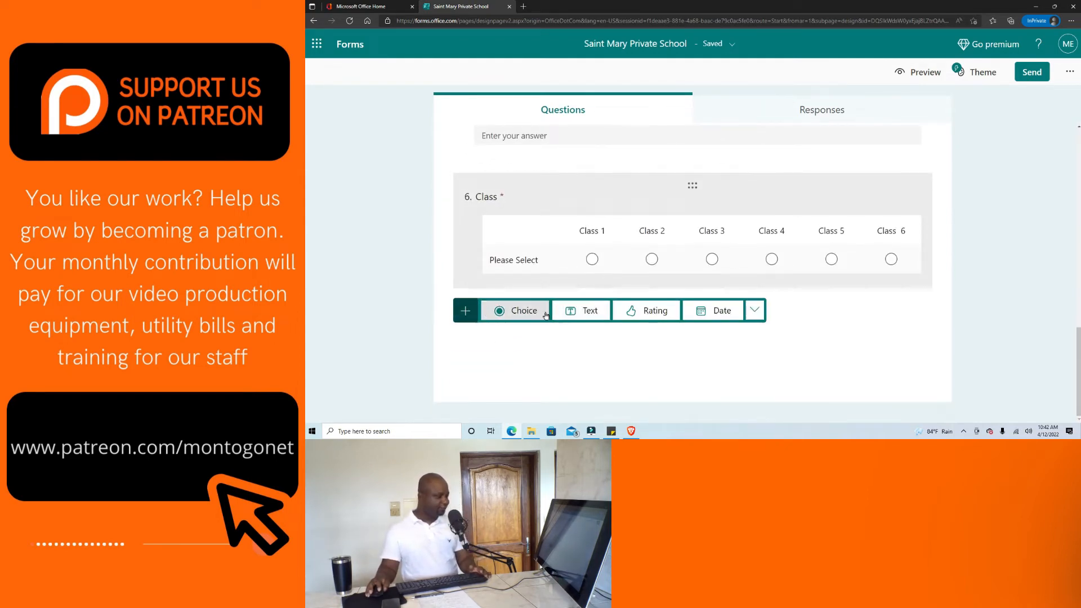
pyautogui.click(754, 310)
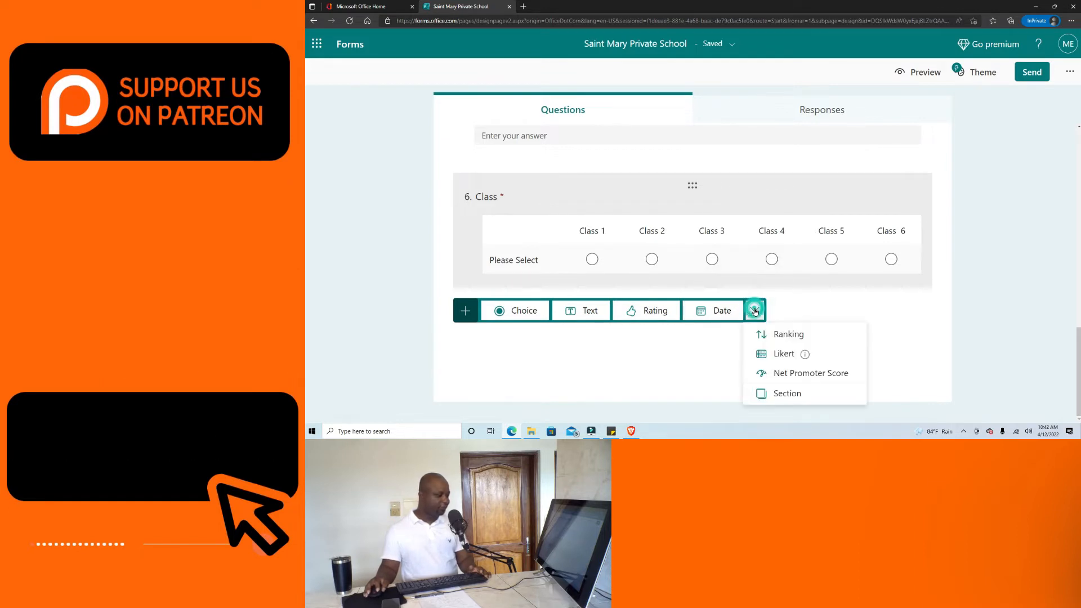
pyautogui.click(787, 393)
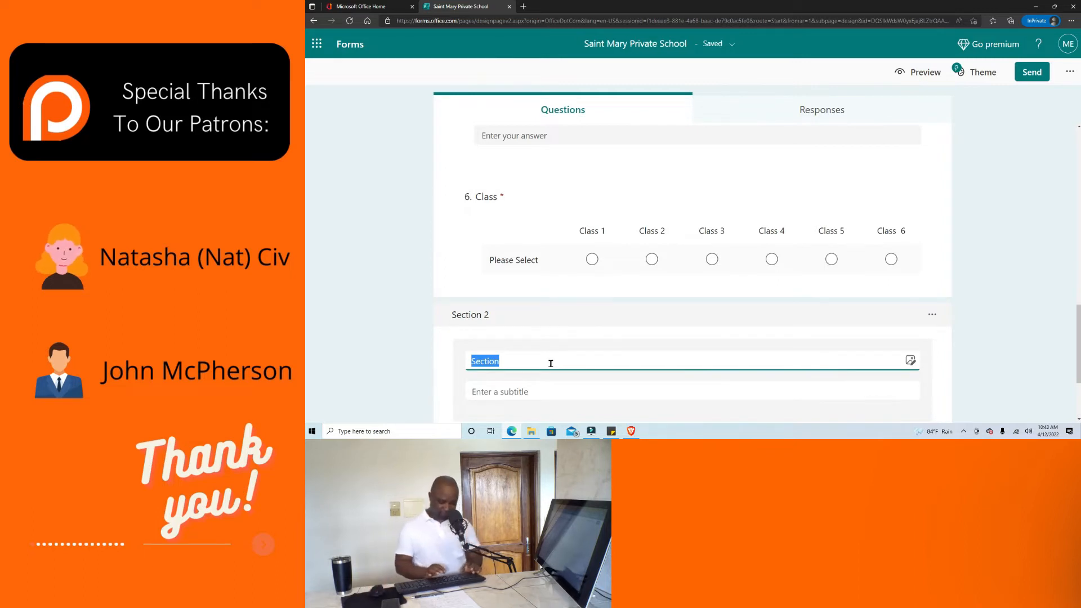
pyautogui.write('P')
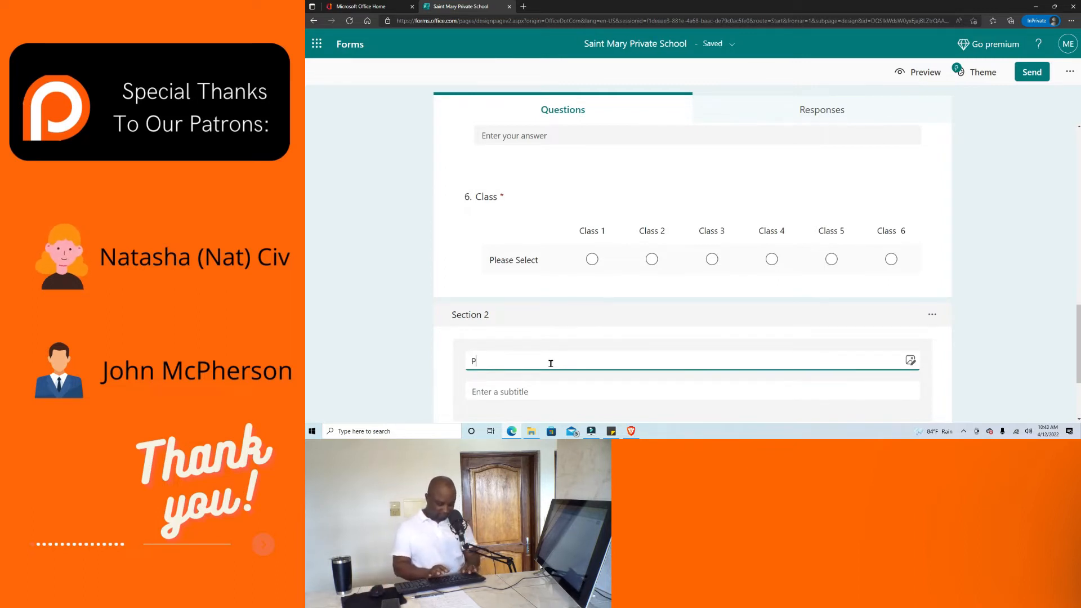
pyautogui.write("arents' Information")
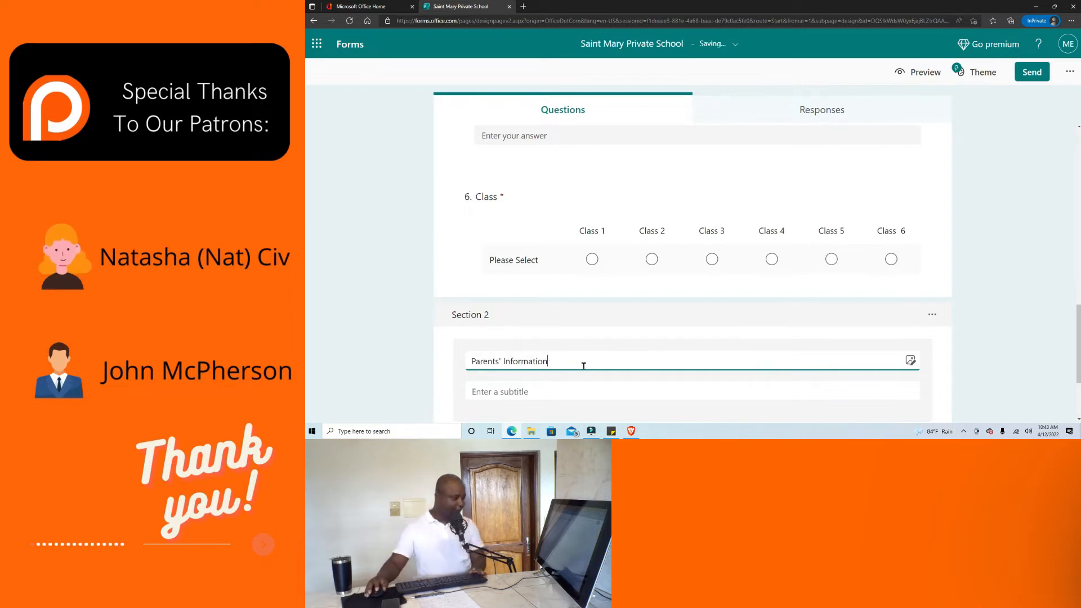
# Begin the section subtitle 'Please provide information about student parents or guardians'.
pyautogui.scroll(-2, 584, 366)
pyautogui.click(527, 302)
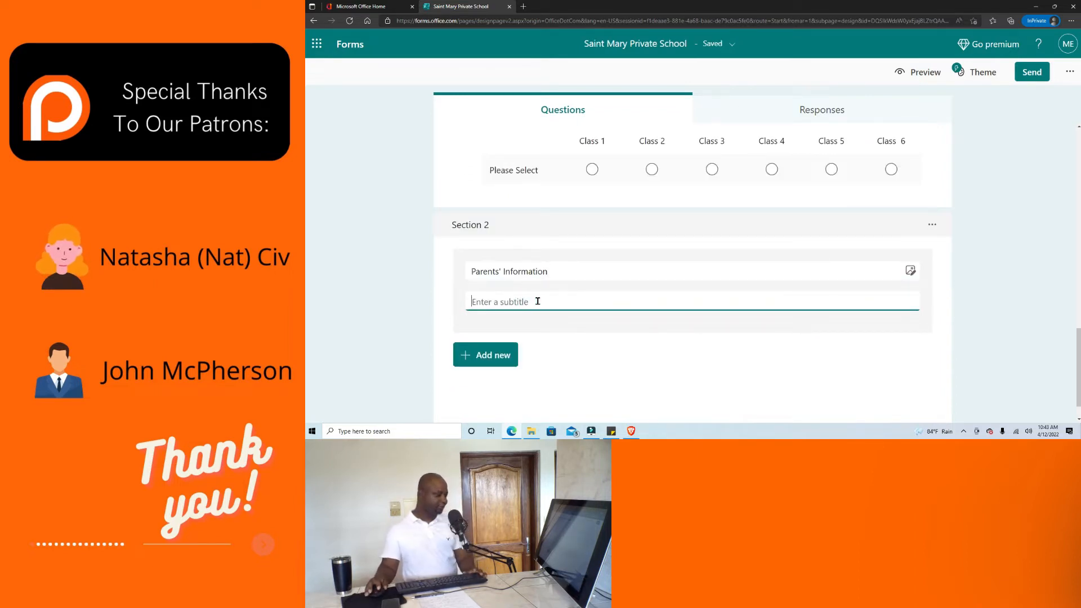
pyautogui.write('Pl;ease provide information about student parents or guardians')
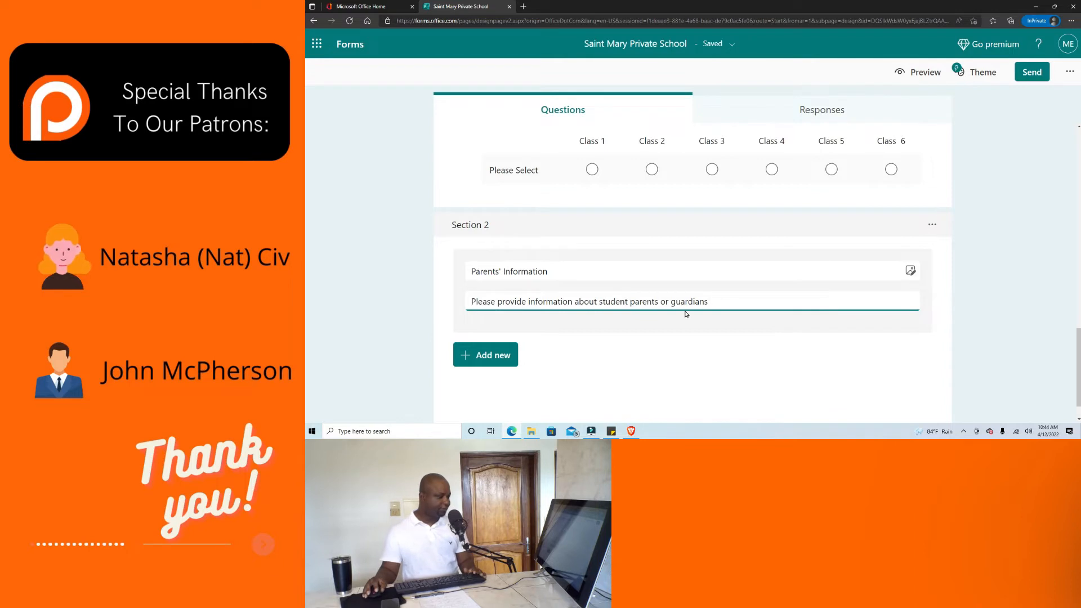
pyautogui.click(926, 72)
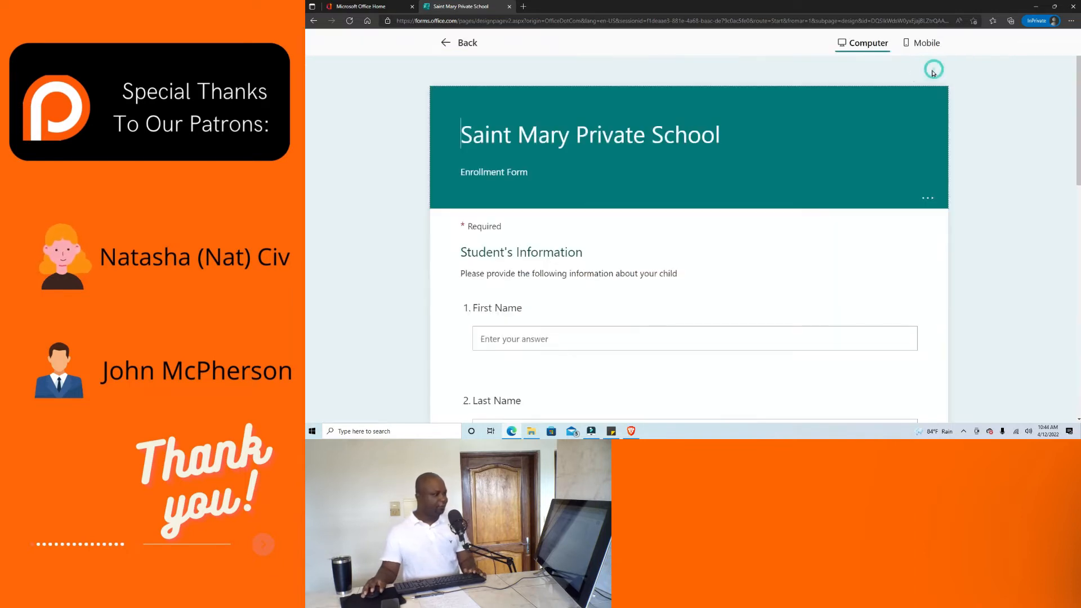
pyautogui.scroll(1, 562, 136)
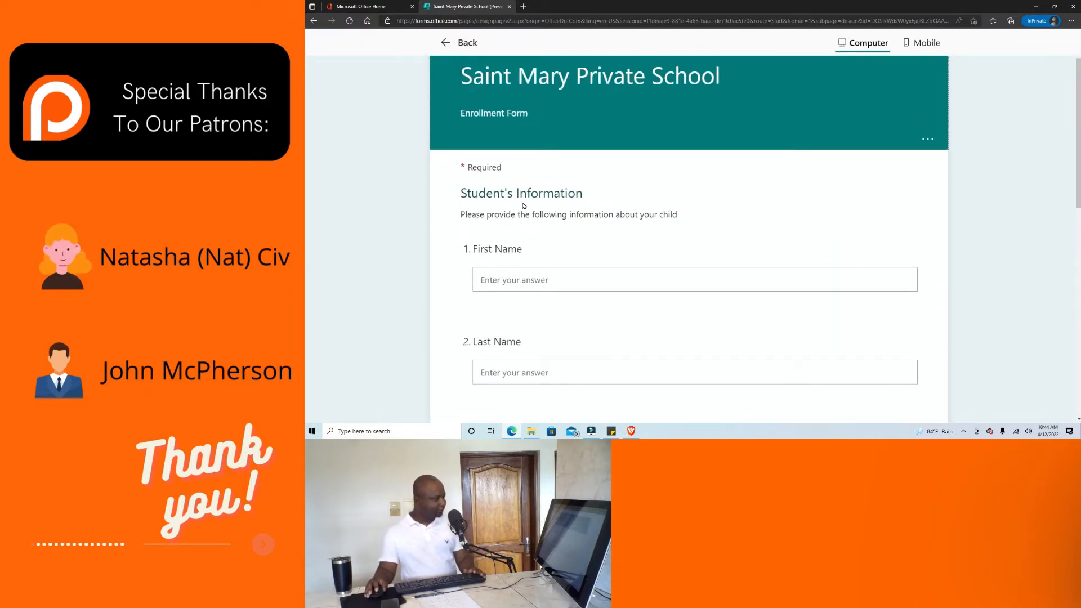
pyautogui.scroll(-1, 524, 204)
pyautogui.scroll(-8, 553, 193)
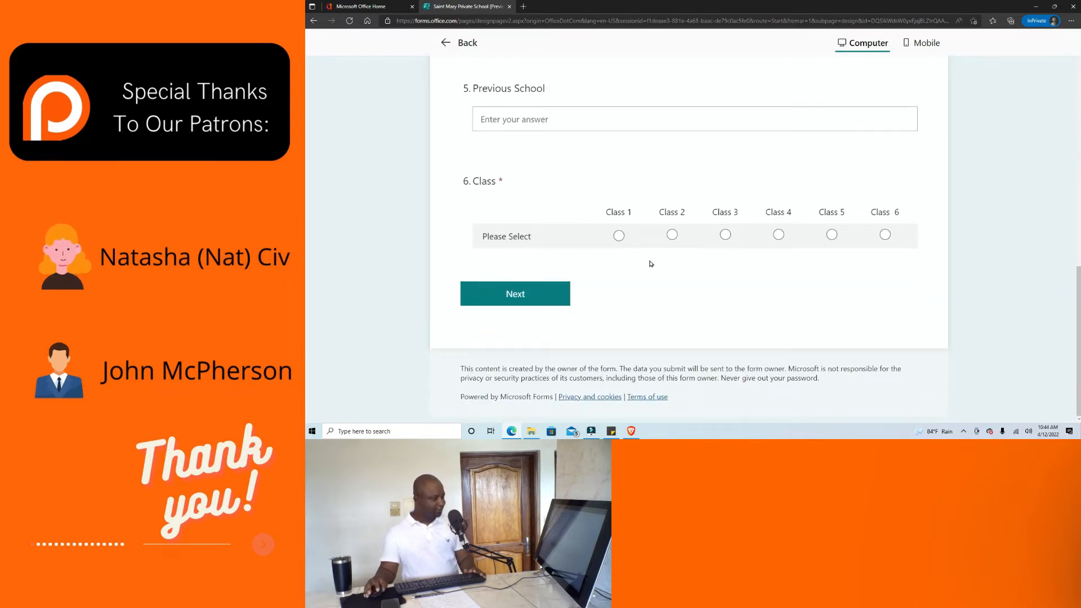
pyautogui.click(619, 235)
pyautogui.click(560, 294)
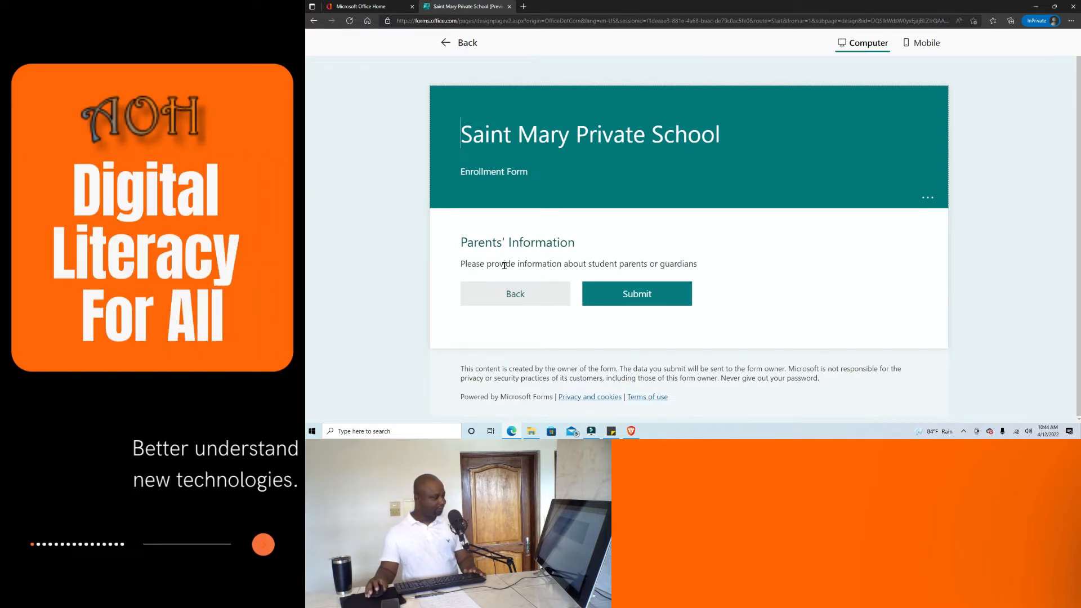
pyautogui.click(446, 46)
pyautogui.scroll(-10, 648, 273)
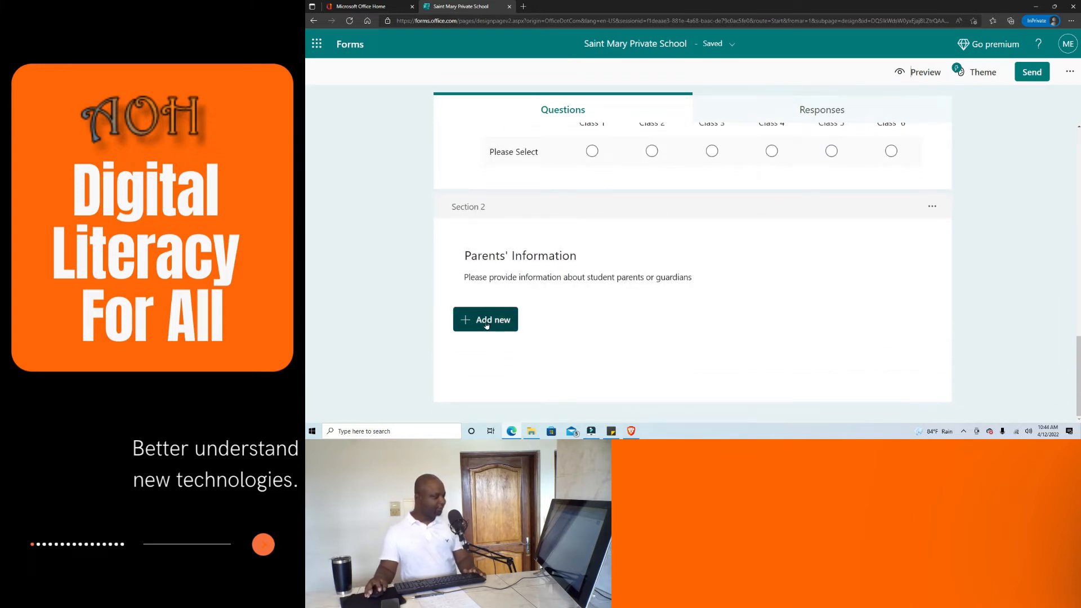
# Add text question 7 titled "Father's name" at the top of Parents' Information.
pyautogui.click(487, 325)
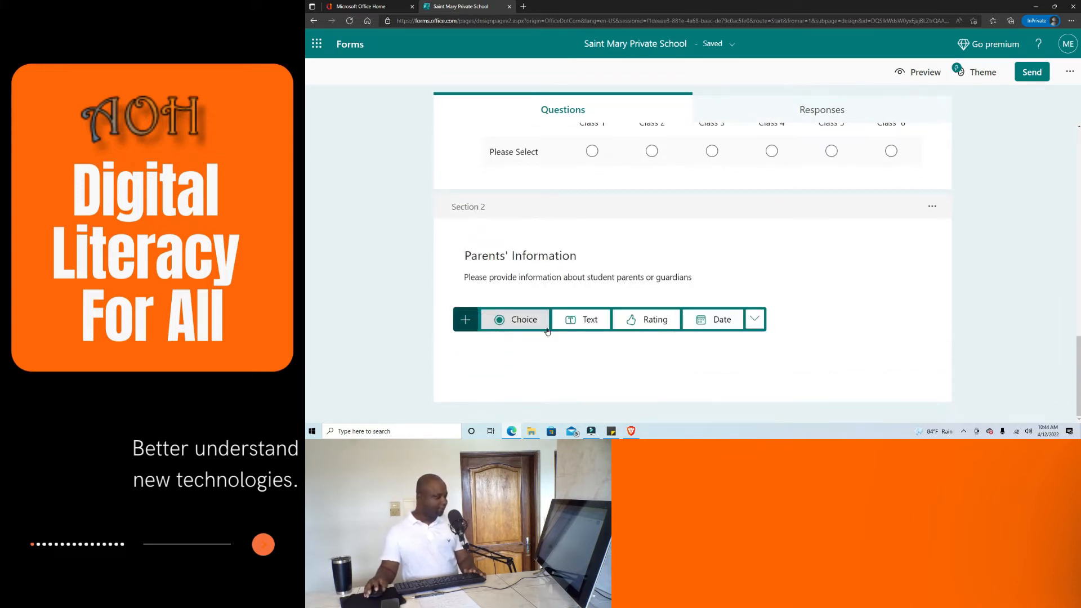
pyautogui.click(586, 321)
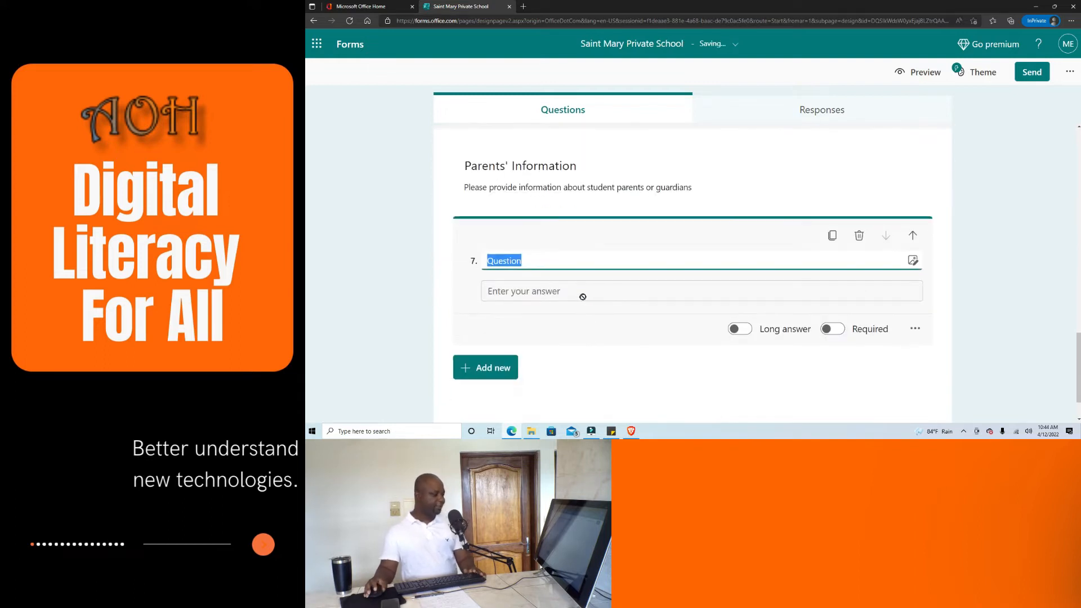
pyautogui.write("Father's name")
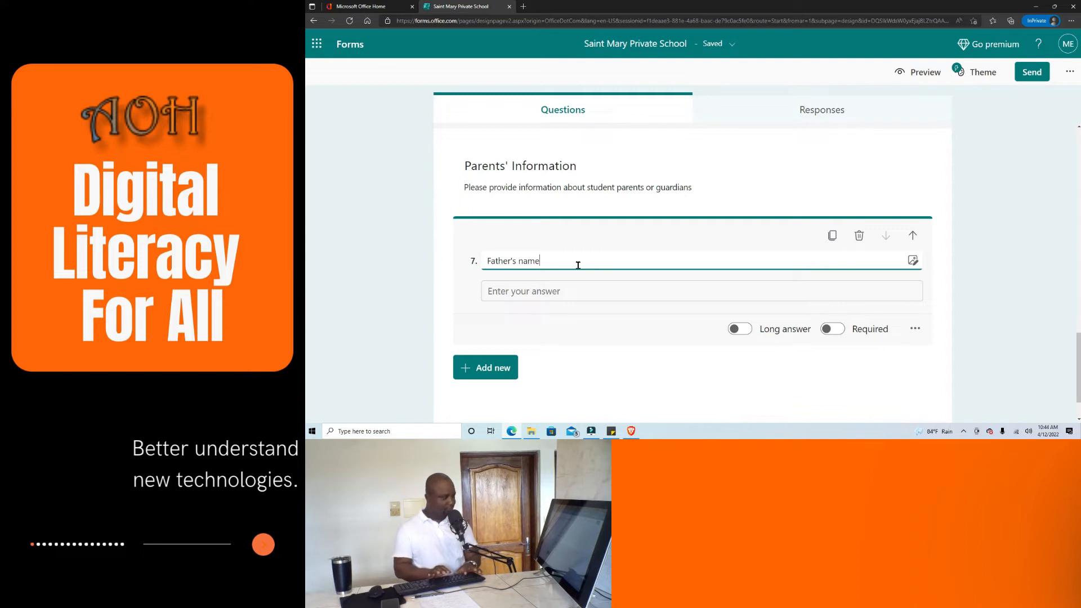
pyautogui.click(591, 314)
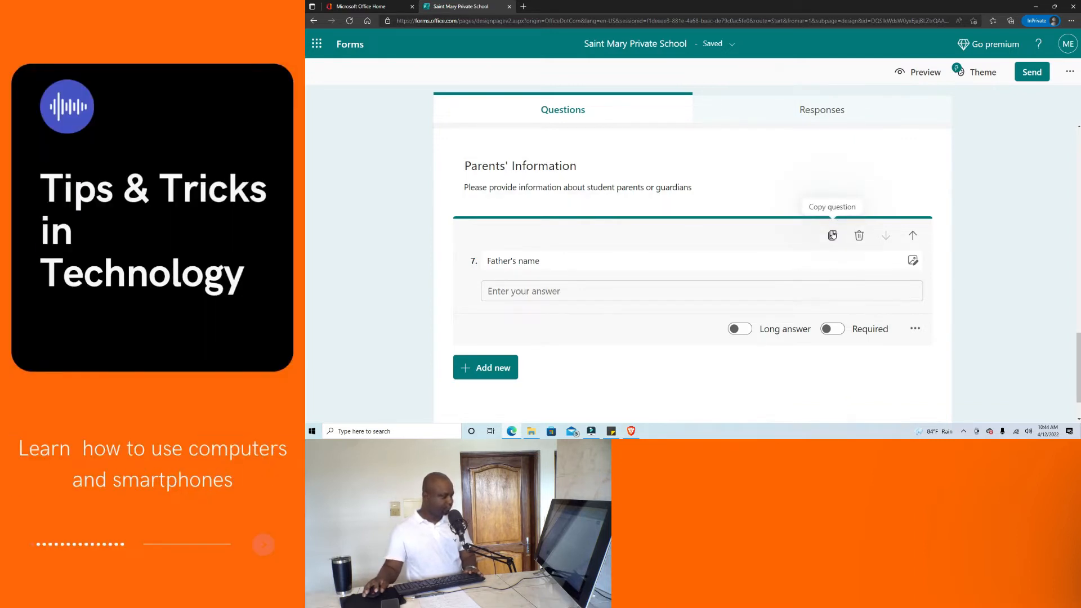
# Duplicate the Father's name question and retitle the copy 'Profession'.
pyautogui.click(832, 236)
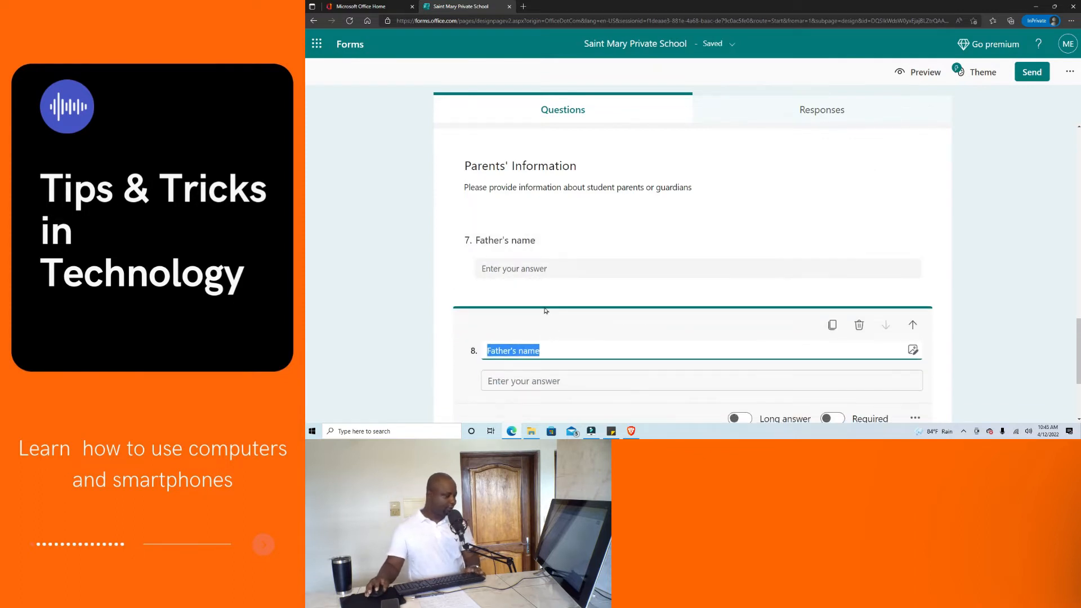
pyautogui.scroll(-2, 545, 317)
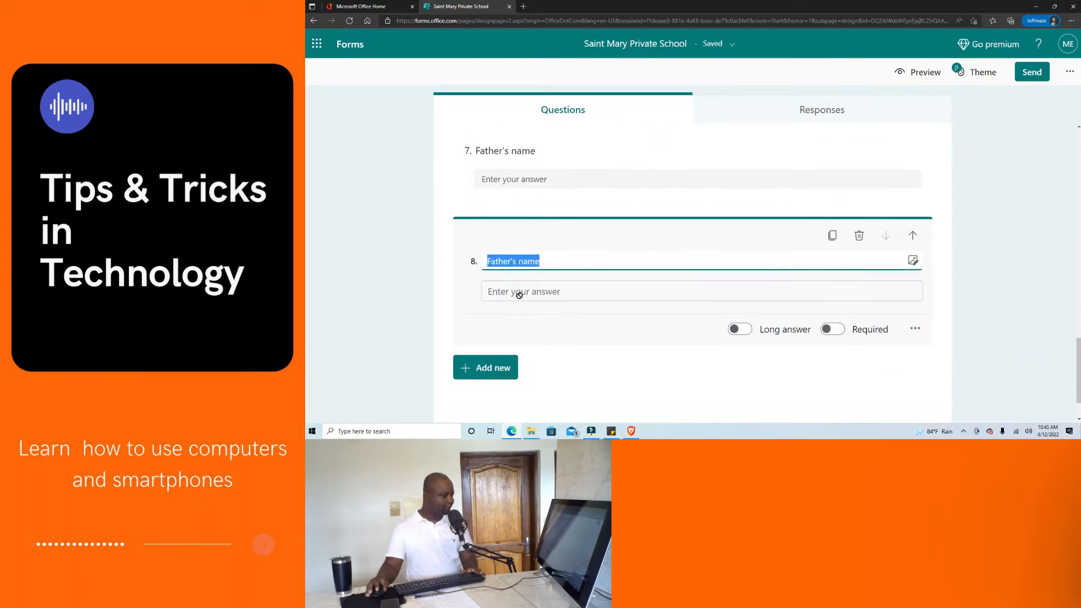
pyautogui.click(560, 262)
pyautogui.moveTo(560, 261); pyautogui.dragTo(479, 261)
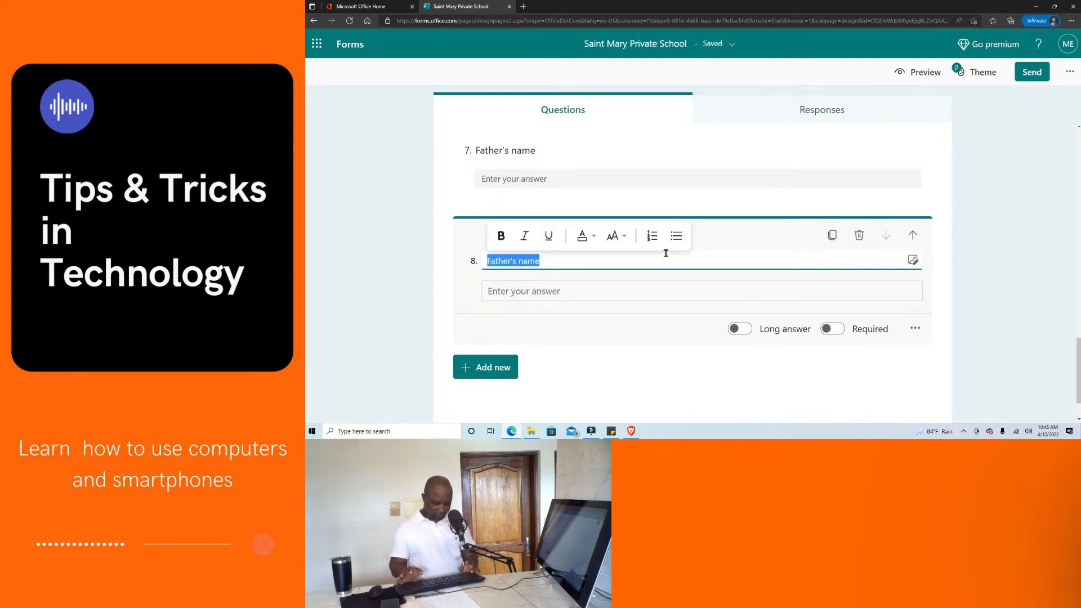
pyautogui.write('Profession')
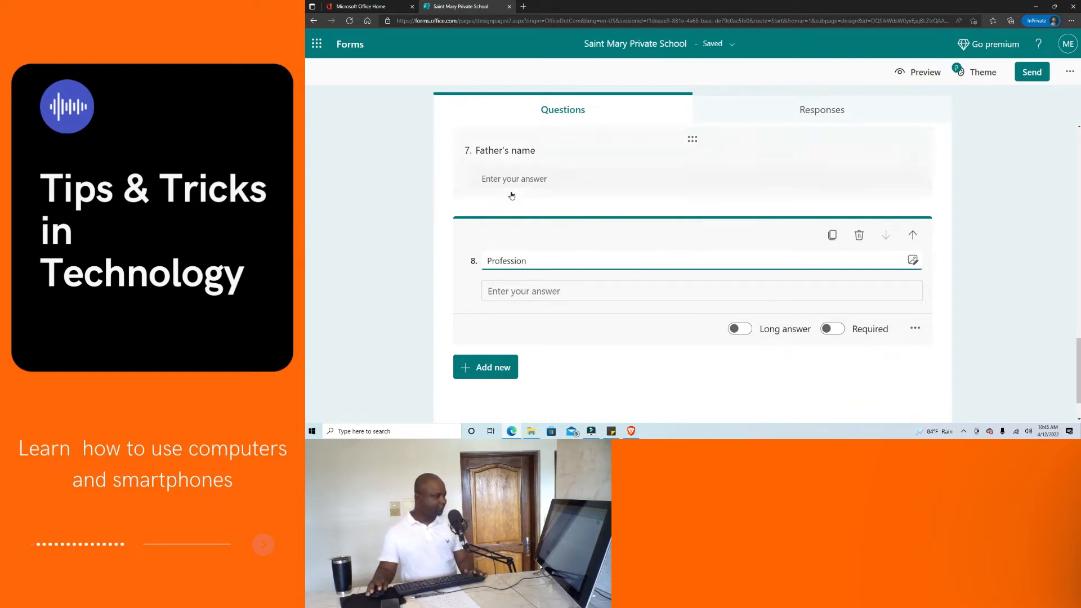
# Add text question 9 titled 'Telephone number' after Profession.
pyautogui.click(479, 369)
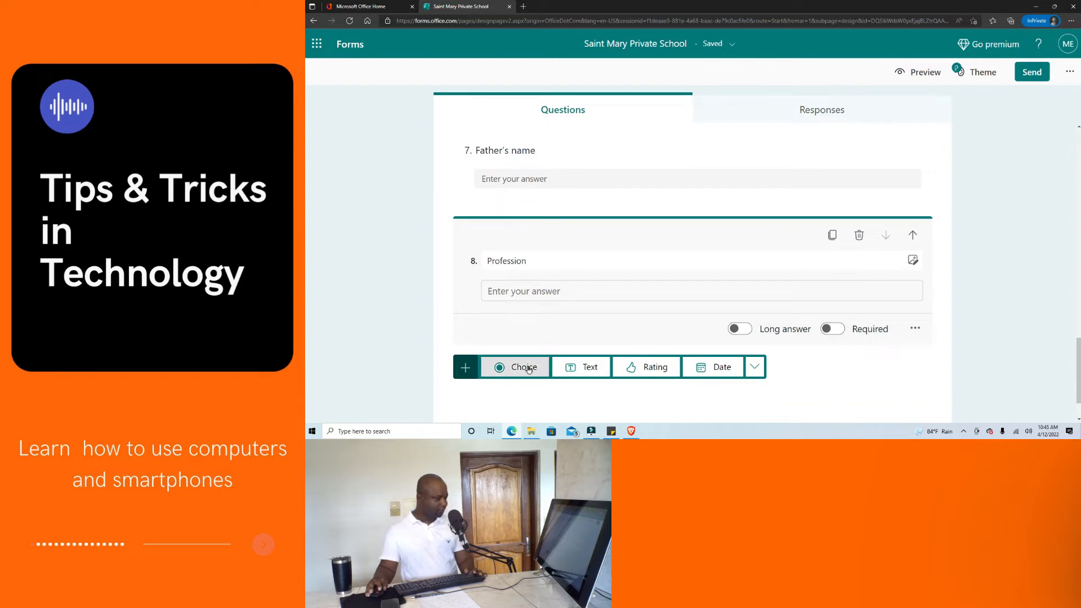
pyautogui.click(581, 367)
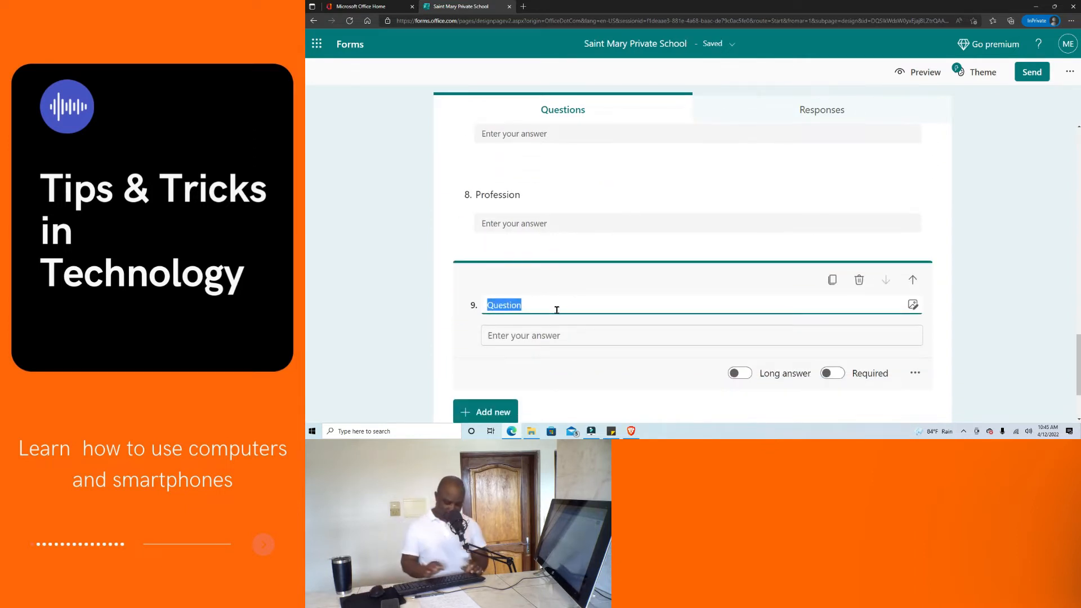
pyautogui.write('Telephone number')
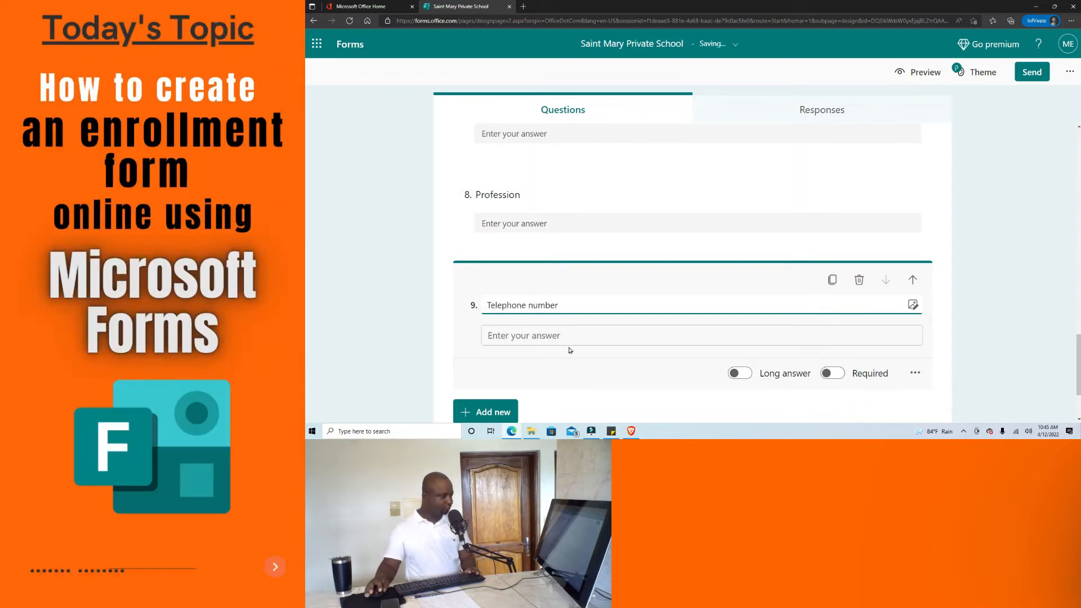
pyautogui.scroll(-1, 538, 358)
pyautogui.scroll(1, 540, 320)
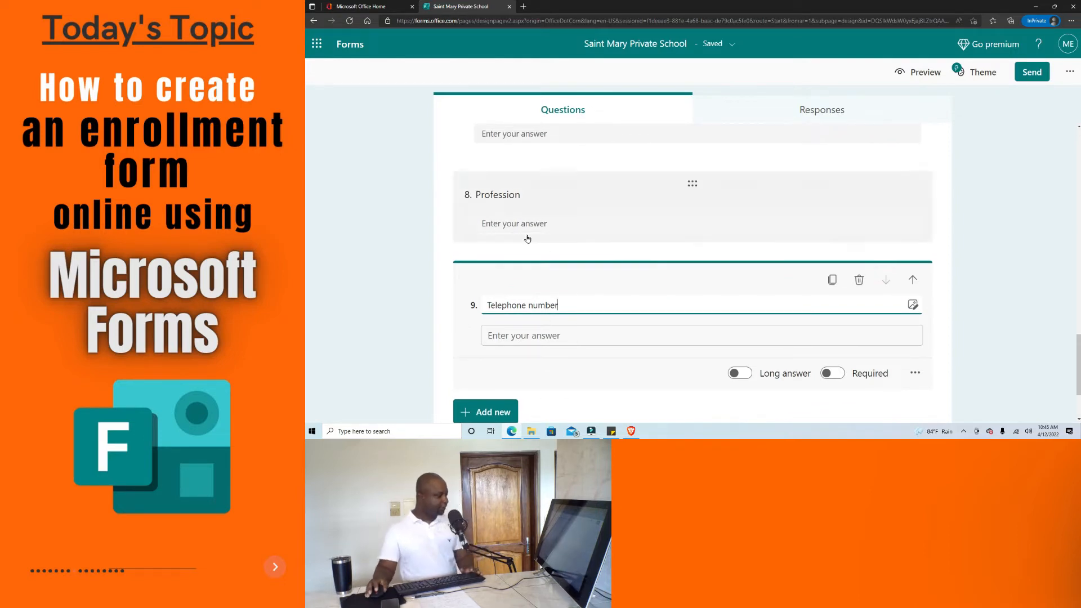
pyautogui.scroll(-1, 547, 355)
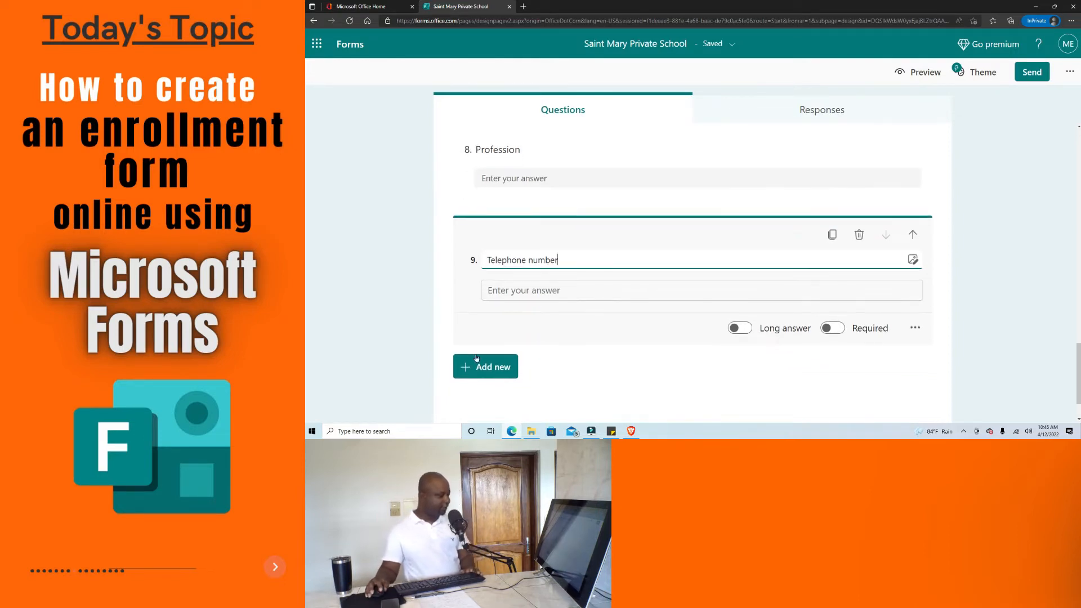
# Add text question 10 titled 'Residency' after Telephone number, then scroll through to review the form.
pyautogui.click(492, 367)
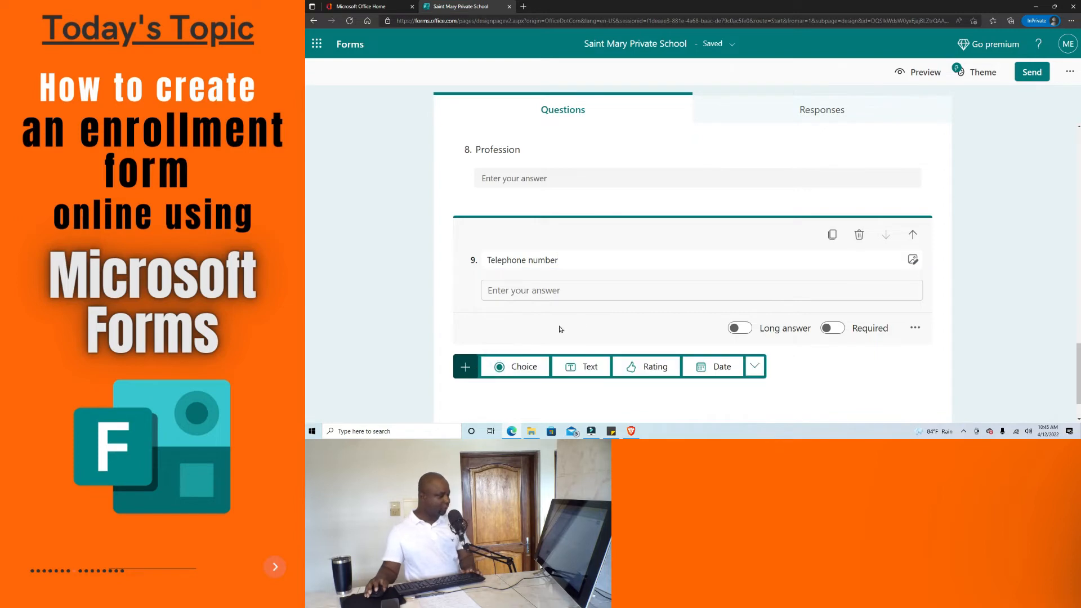
pyautogui.click(596, 366)
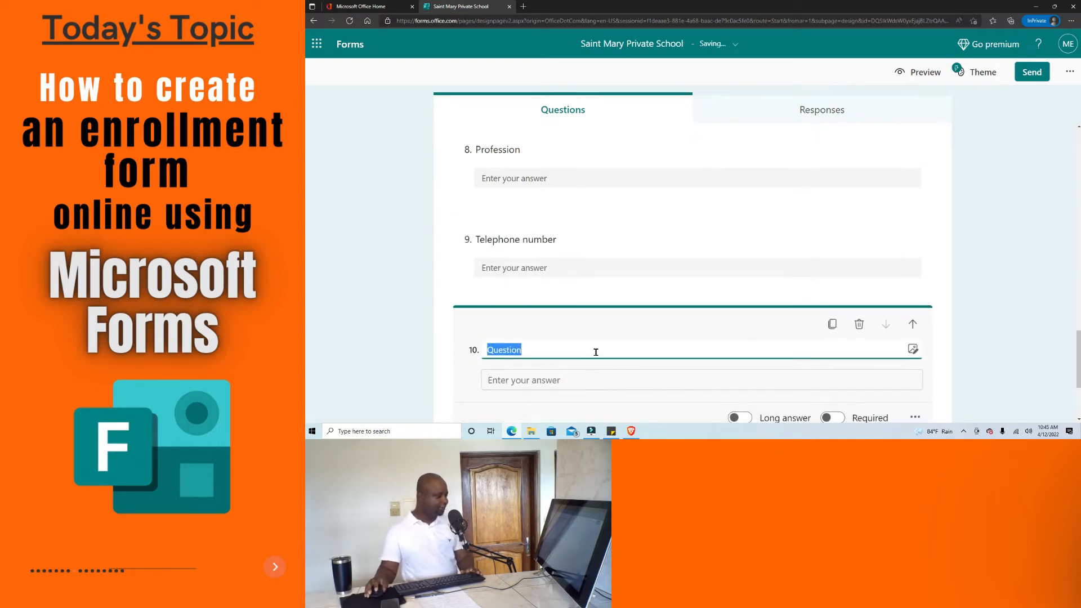
pyautogui.write('R')
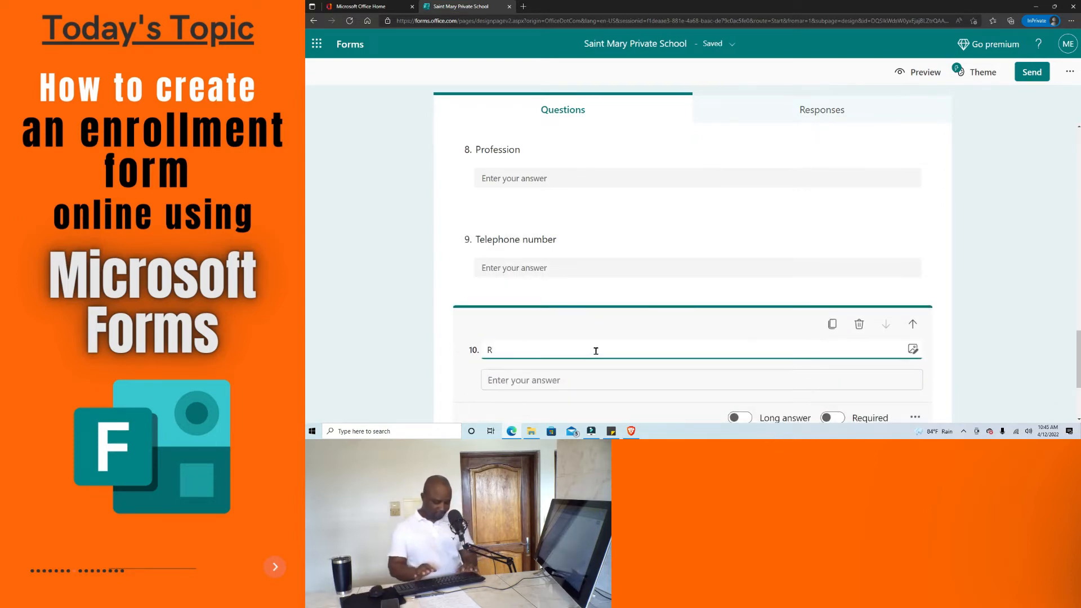
pyautogui.write('esidency')
pyautogui.click(748, 293)
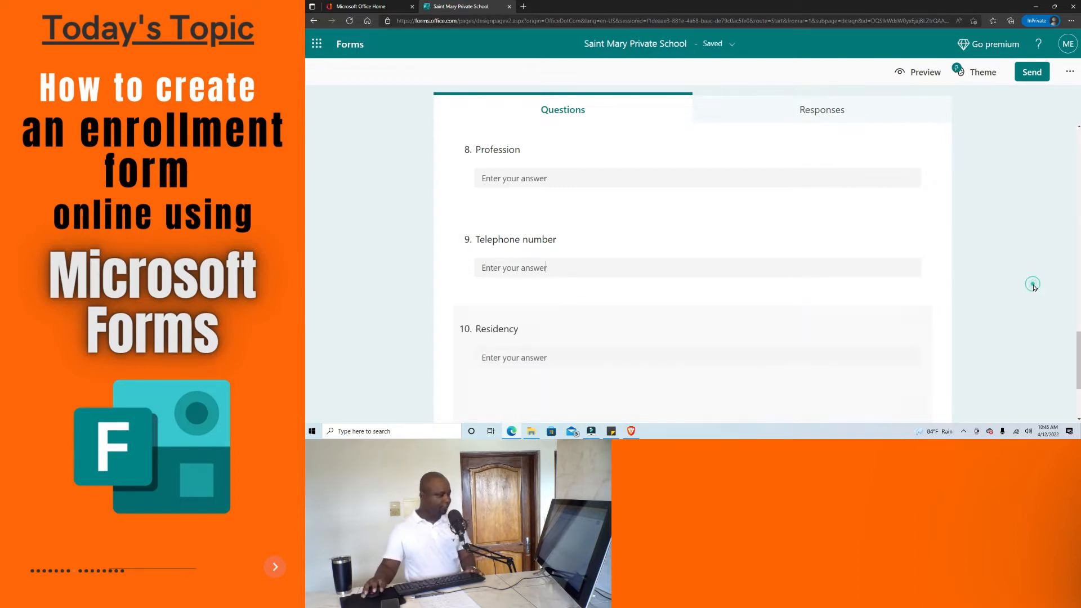
pyautogui.scroll(2, 659, 317)
pyautogui.scroll(-2, 659, 317)
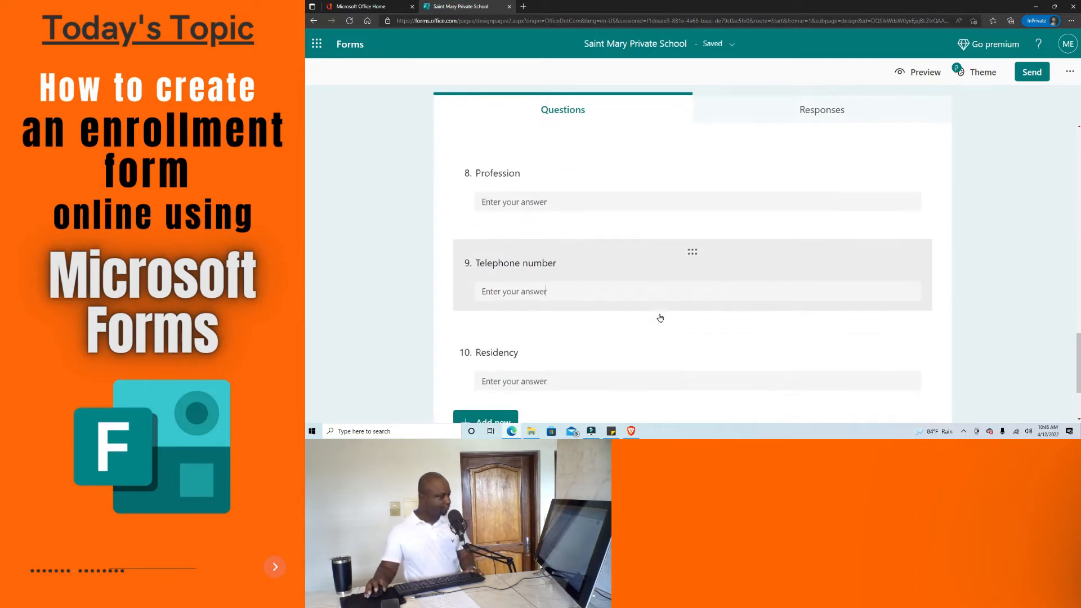
pyautogui.scroll(3, 532, 295)
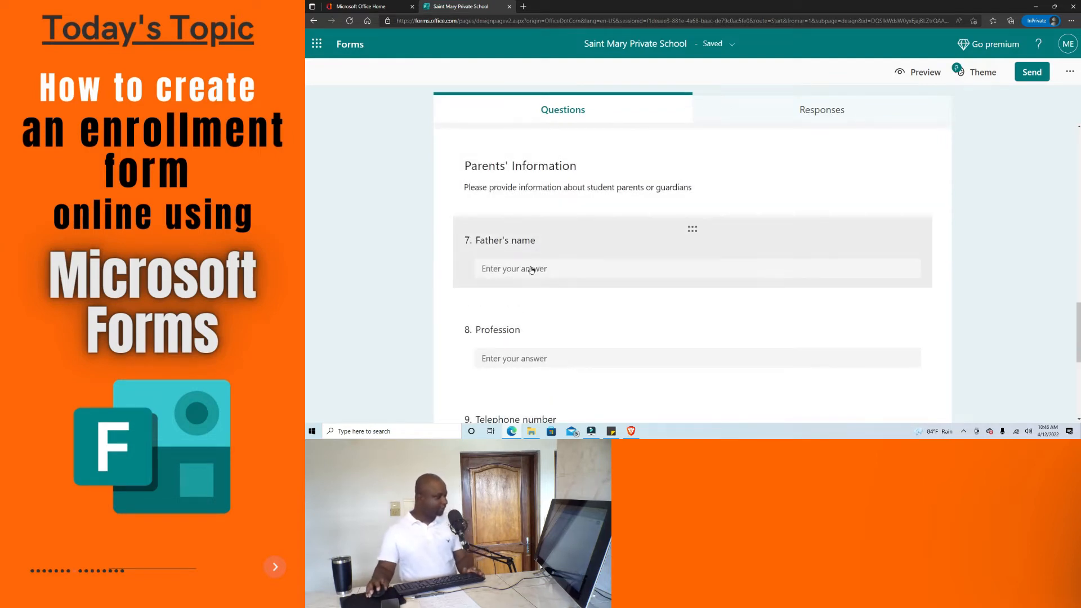
pyautogui.scroll(-1, 532, 270)
pyautogui.scroll(-1, 523, 286)
pyautogui.scroll(-3, 526, 284)
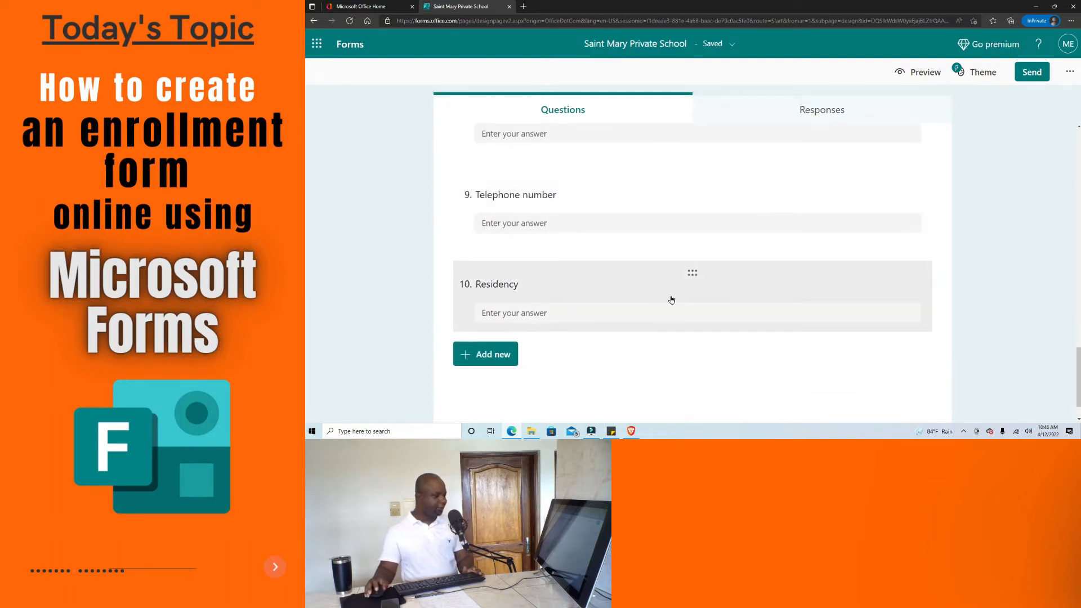
pyautogui.scroll(2, 541, 260)
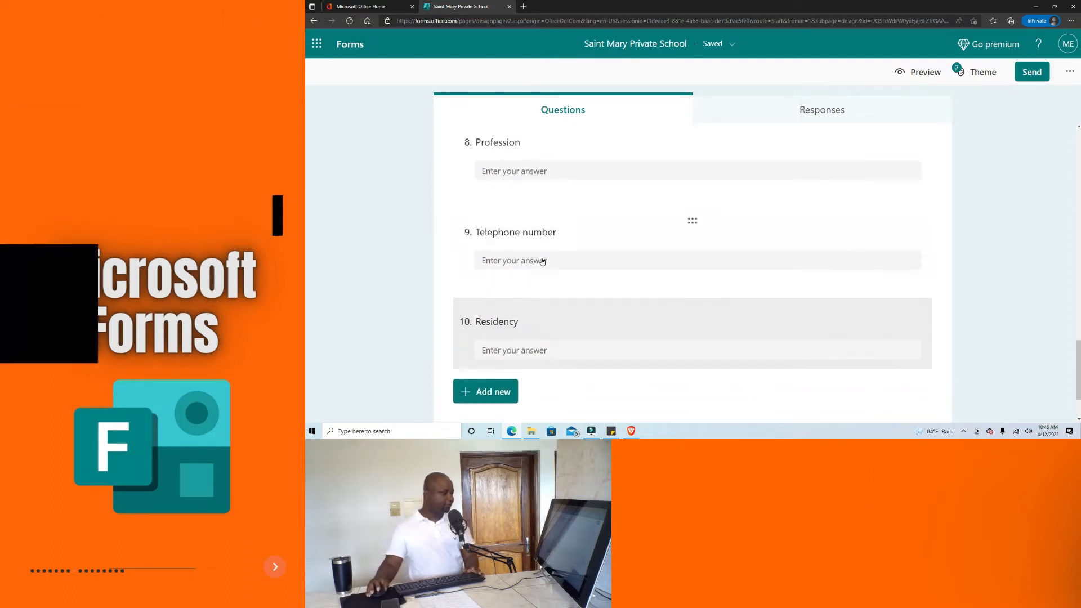
pyautogui.scroll(-1, 552, 248)
pyautogui.scroll(1, 563, 276)
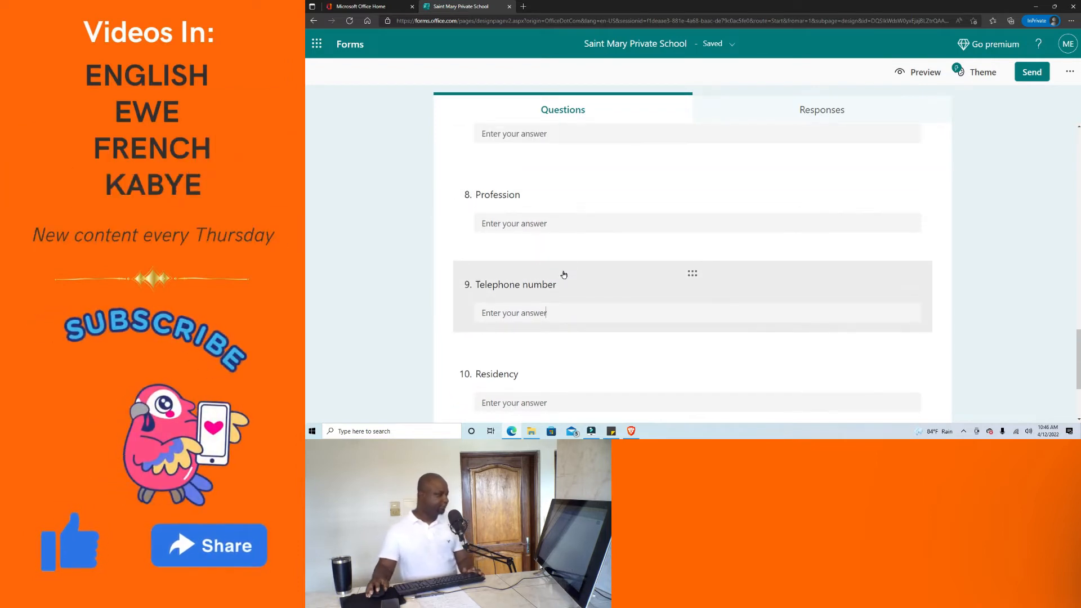
pyautogui.scroll(-3, 557, 290)
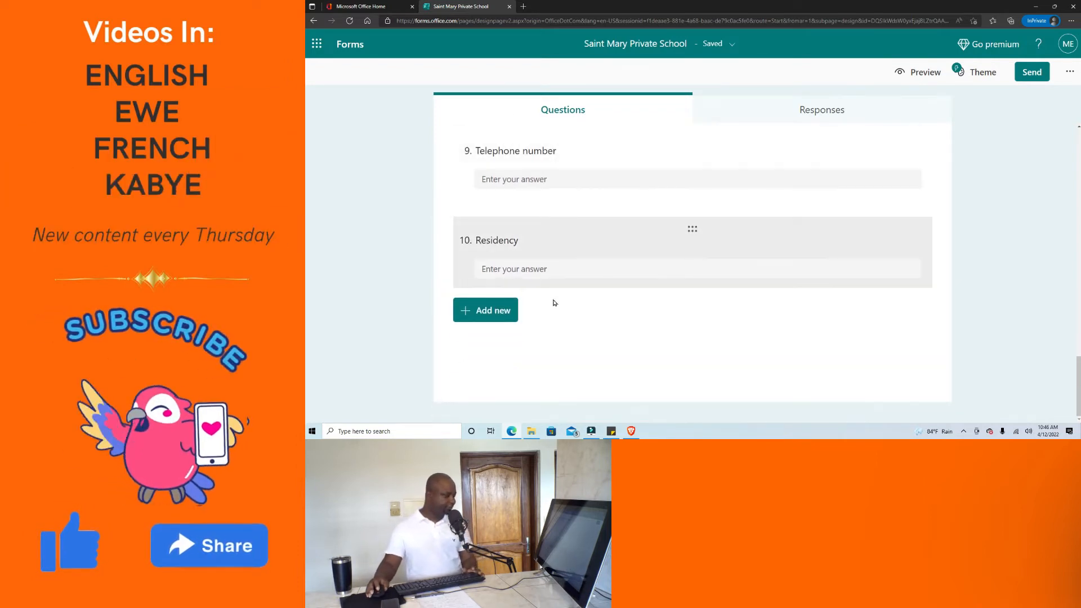
# Add text questions 11 "Mother's name" and 12 "Profession".
pyautogui.click(497, 311)
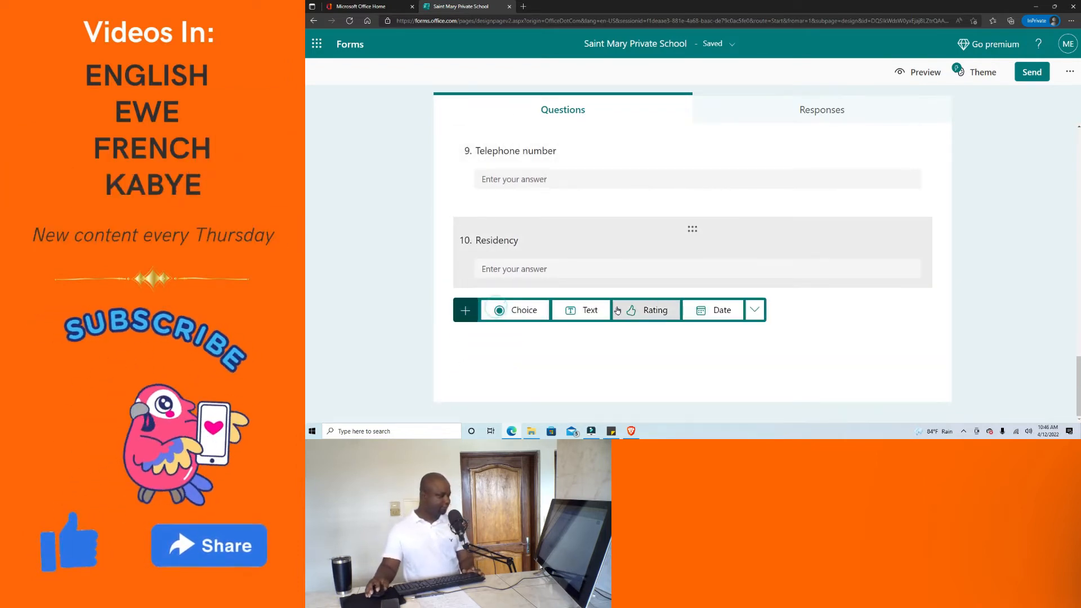
pyautogui.click(591, 310)
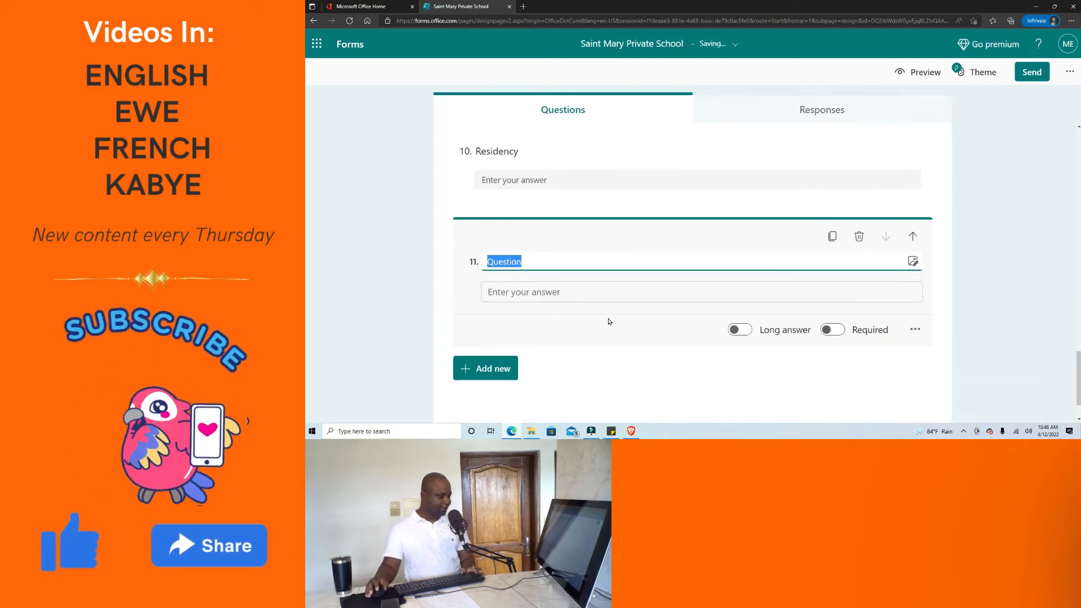
pyautogui.write("Mother's name")
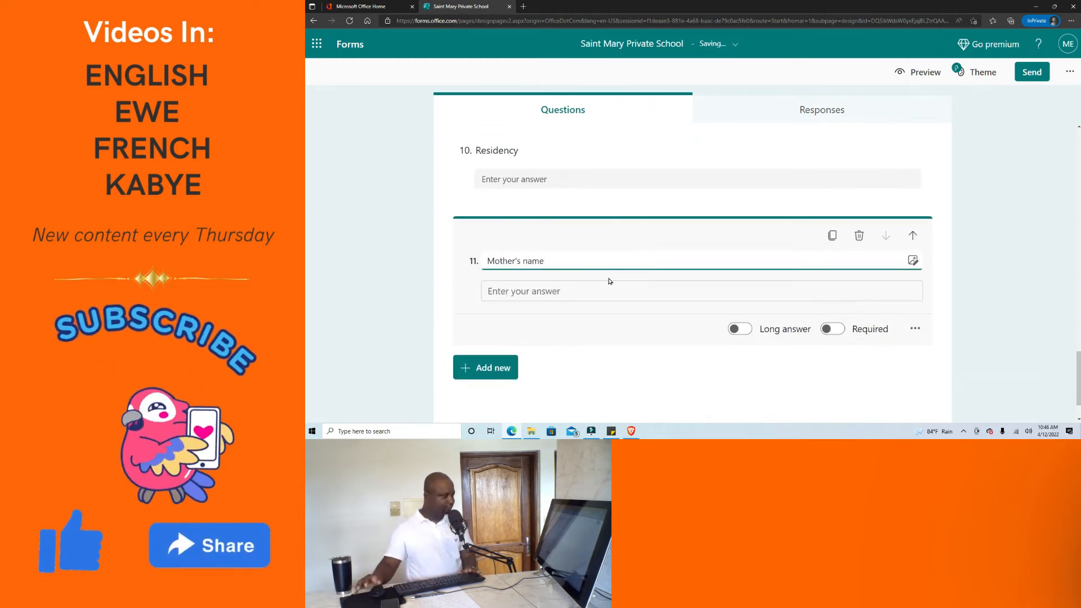
pyautogui.click(499, 365)
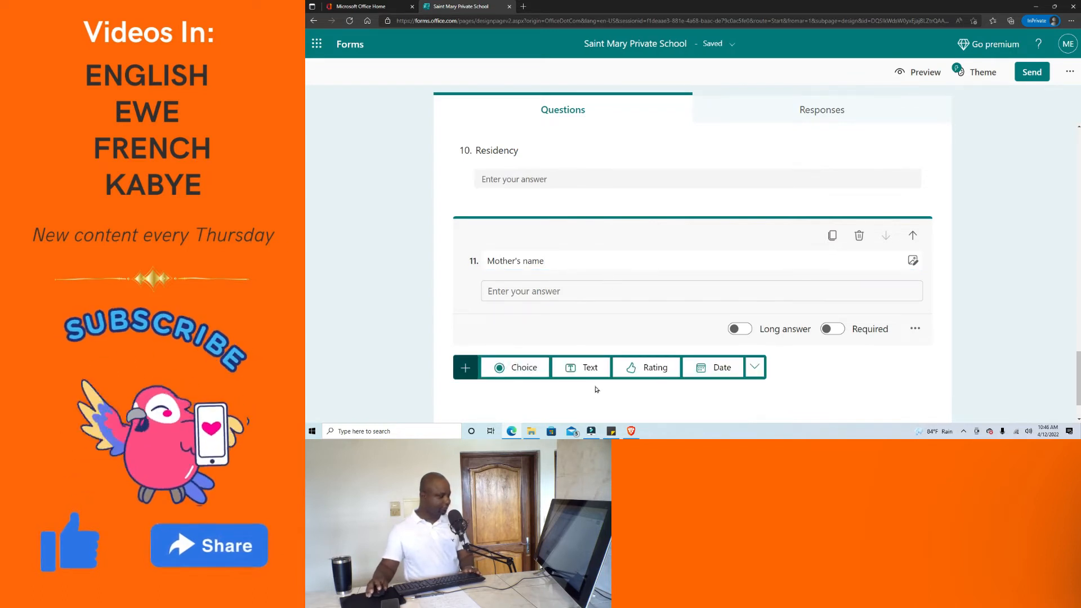
pyautogui.scroll(-1, 588, 298)
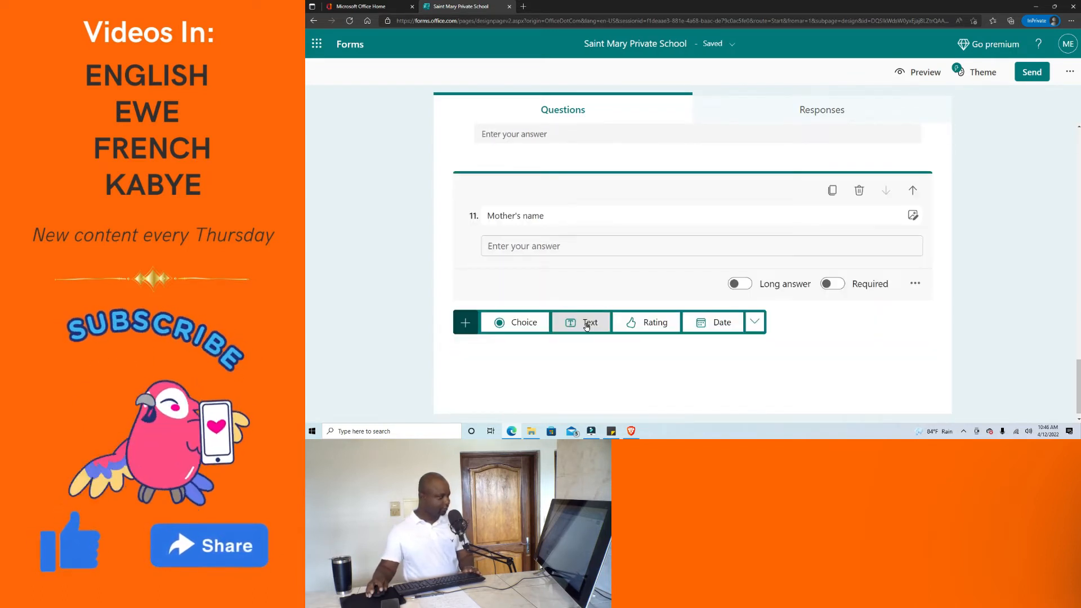
pyautogui.click(587, 325)
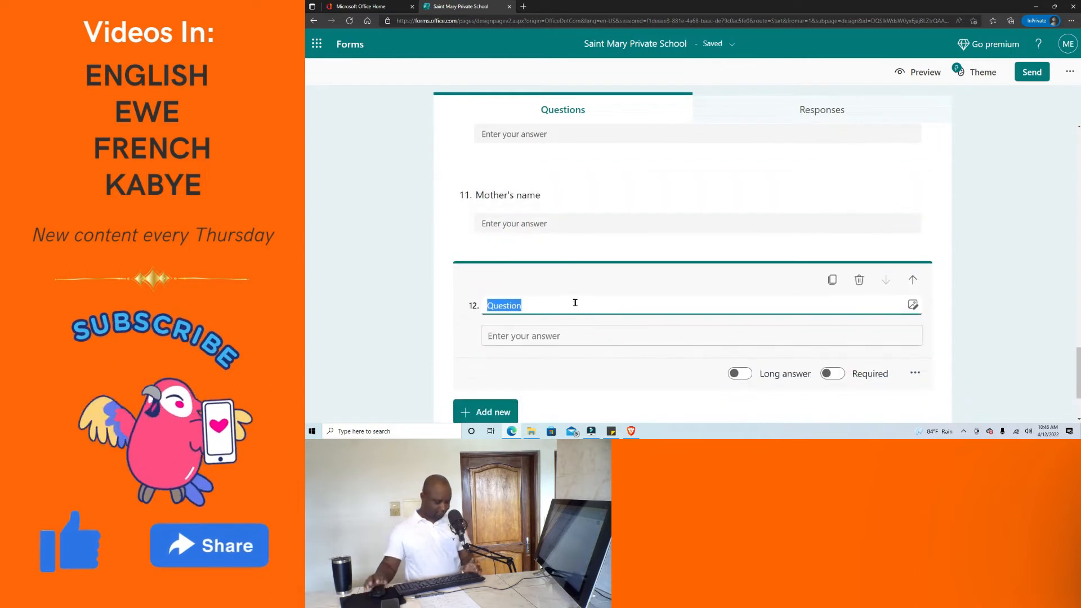
pyautogui.write('Profession')
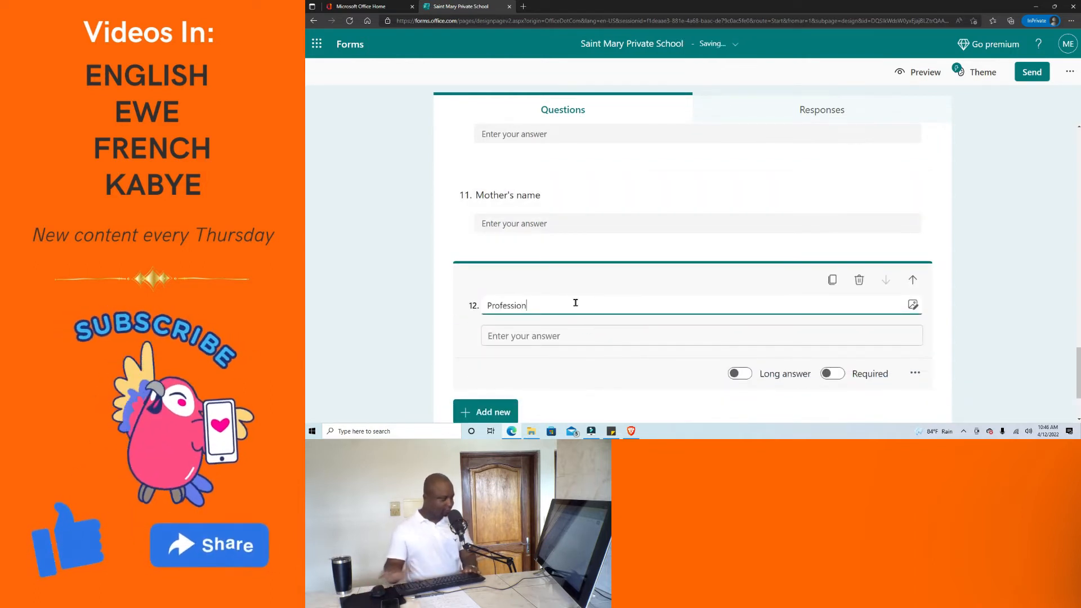
pyautogui.click(549, 366)
# Add text questions 13 "Telephone Number" and 14 "Residency", then reselect Residency.
pyautogui.scroll(-1, 548, 366)
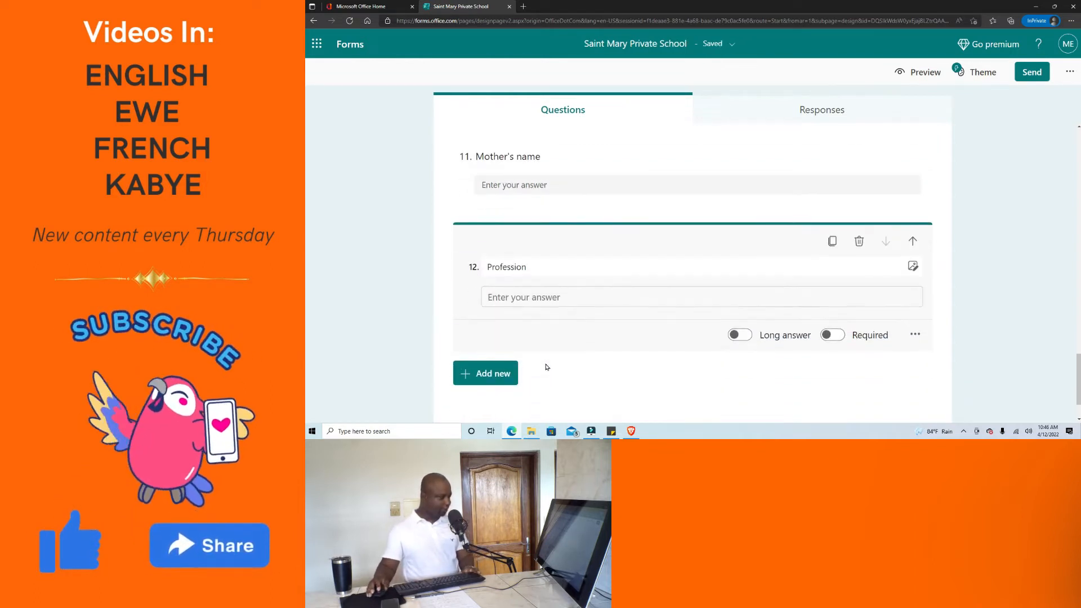
pyautogui.click(495, 367)
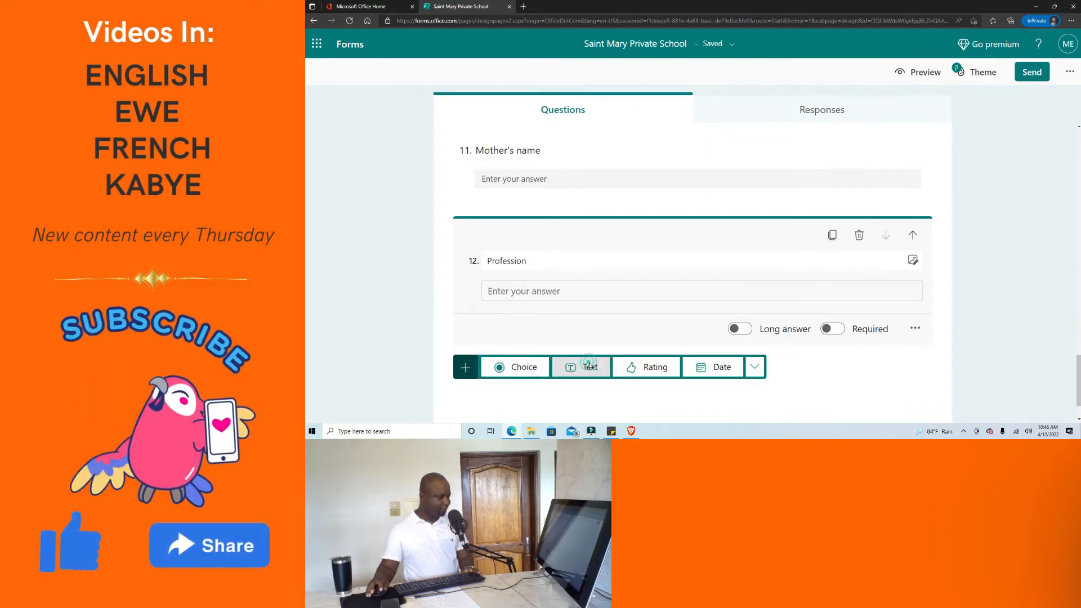
pyautogui.click(586, 367)
pyautogui.write('Telephone Number')
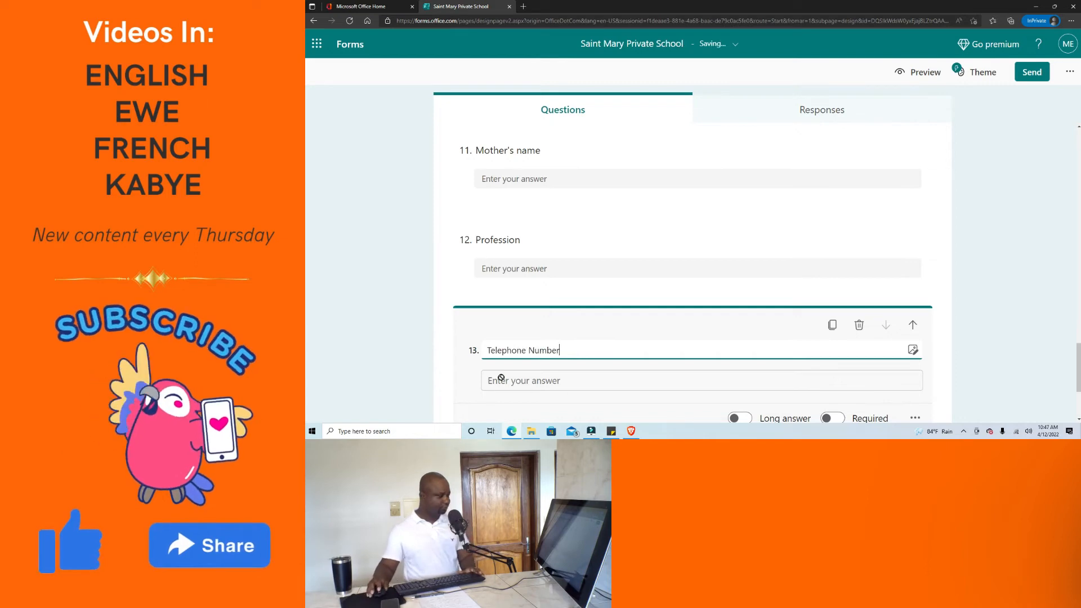
pyautogui.scroll(-3, 495, 379)
pyautogui.scroll(1, 500, 322)
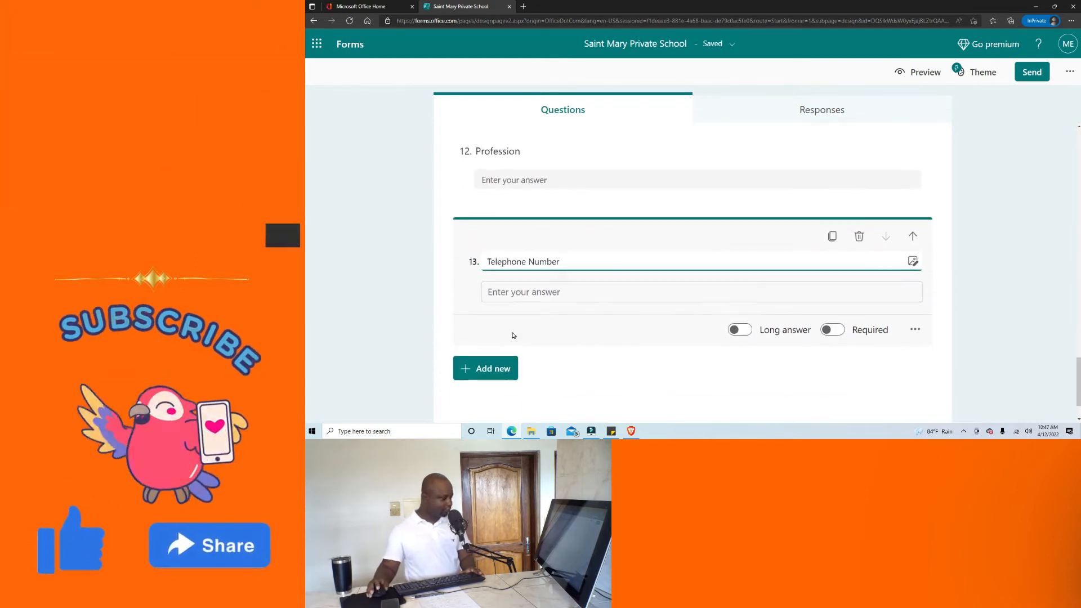
pyautogui.click(495, 372)
pyautogui.scroll(-1, 564, 356)
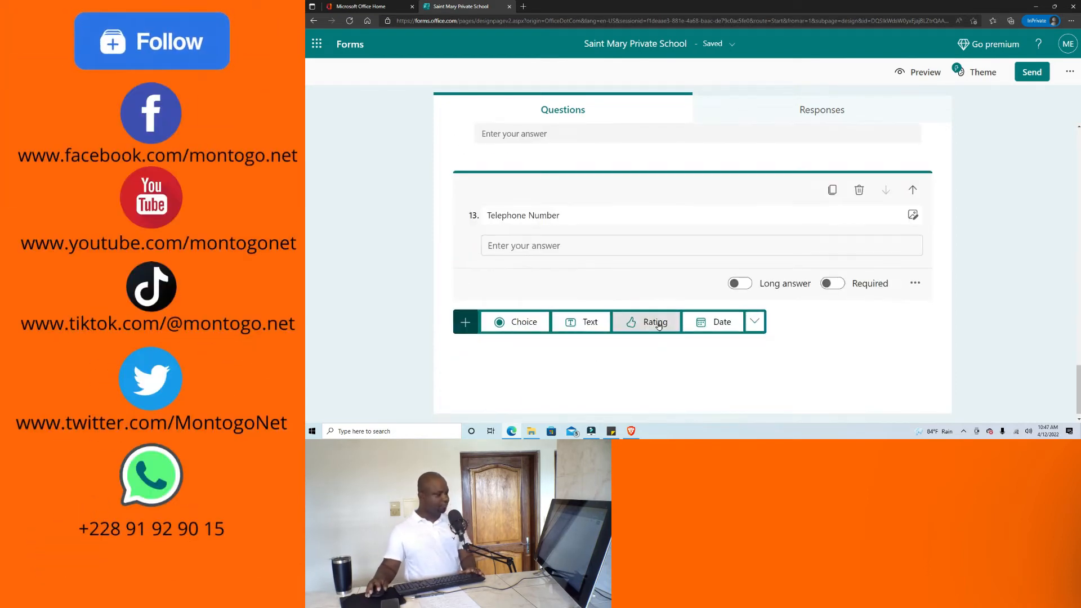
pyautogui.click(587, 323)
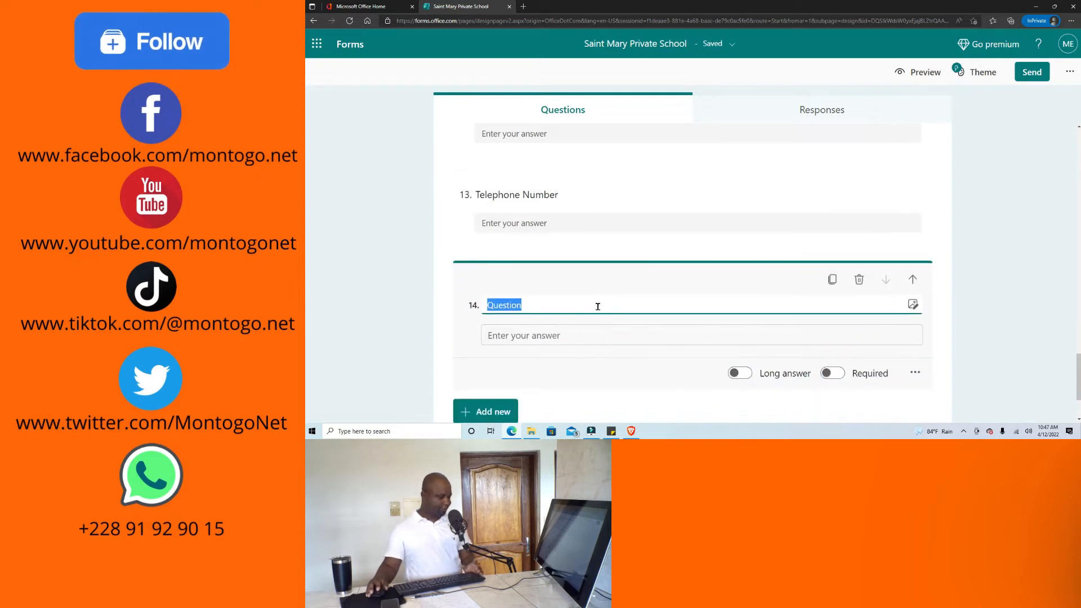
pyautogui.write('Residency')
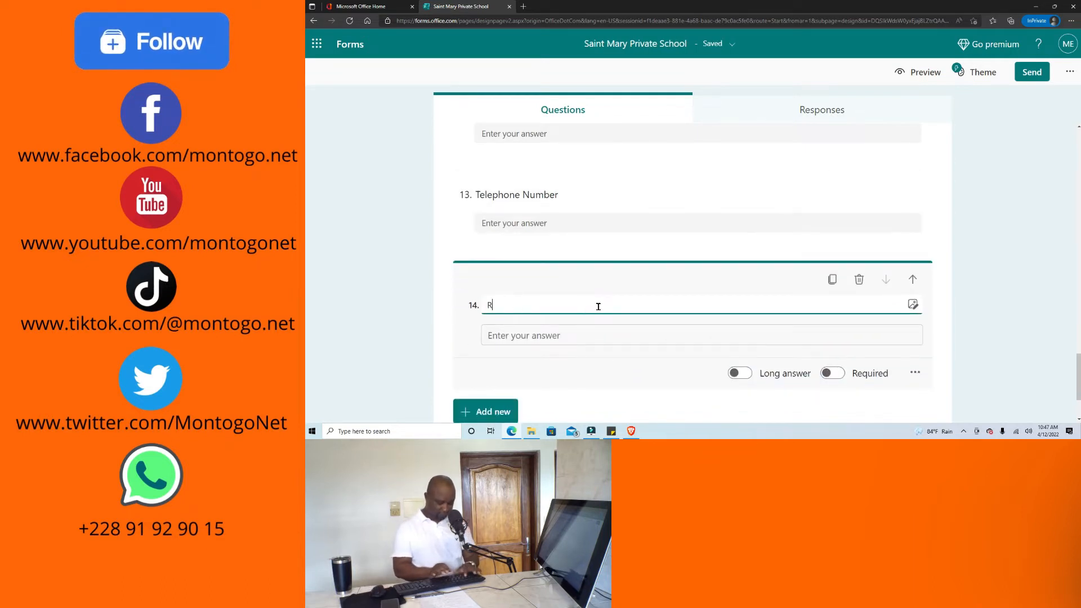
pyautogui.click(588, 374)
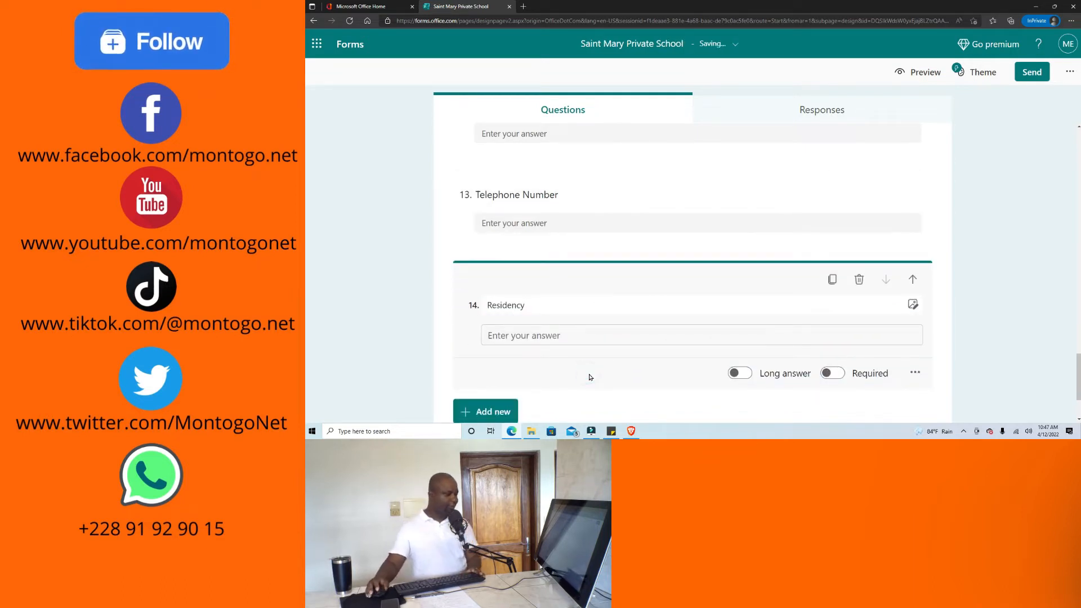
pyautogui.scroll(2, 588, 375)
pyautogui.scroll(7, 590, 374)
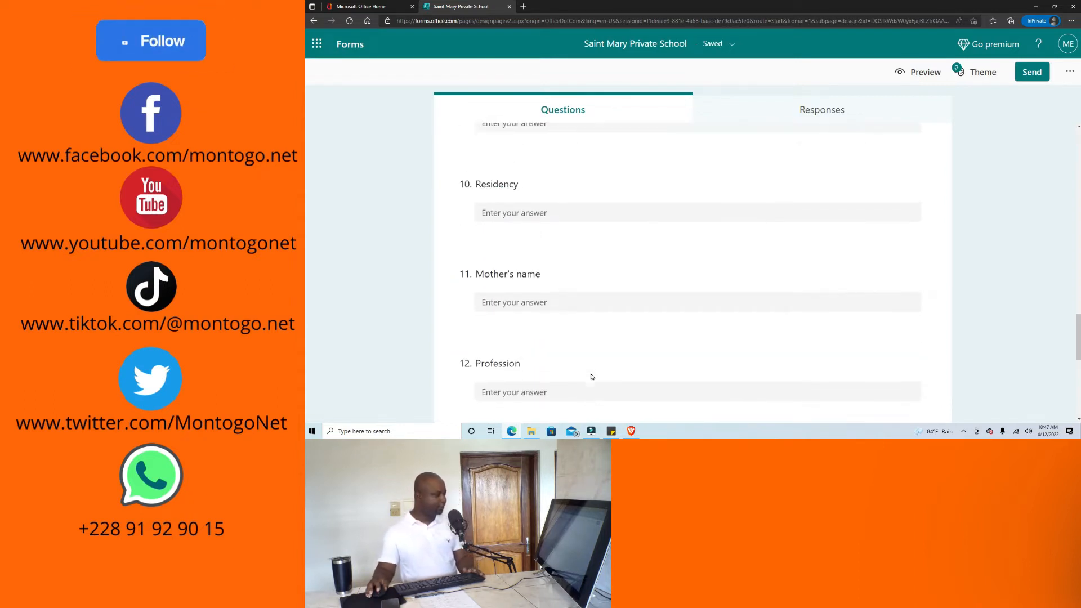
pyautogui.scroll(2, 522, 210)
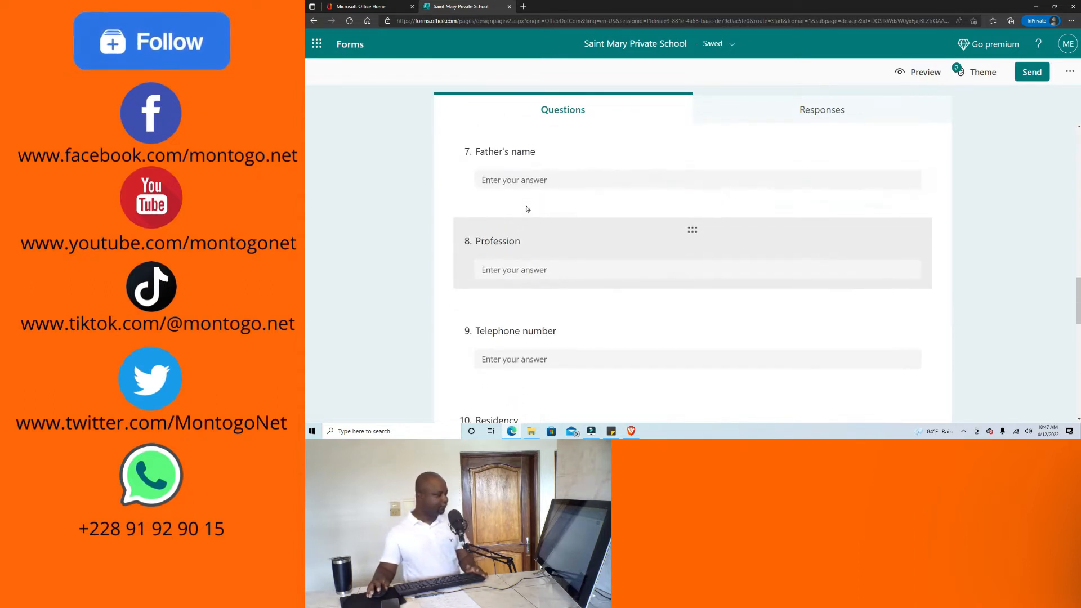
pyautogui.scroll(-5, 531, 193)
pyautogui.scroll(-5, 560, 248)
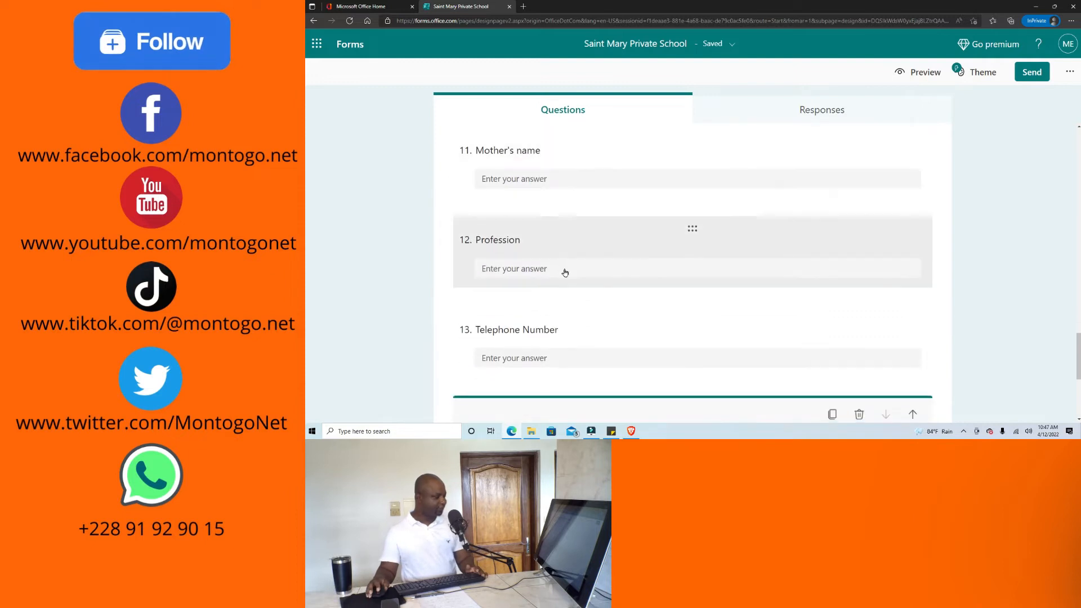
pyautogui.click(565, 272)
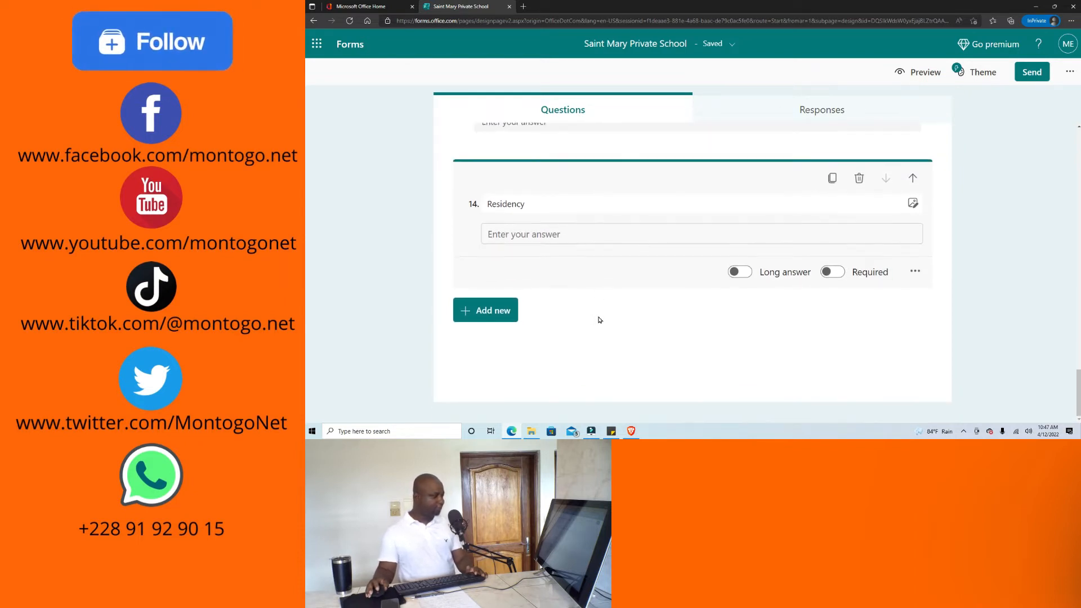
# Add text question 15 titled "Emergency Contact name".
pyautogui.click(495, 319)
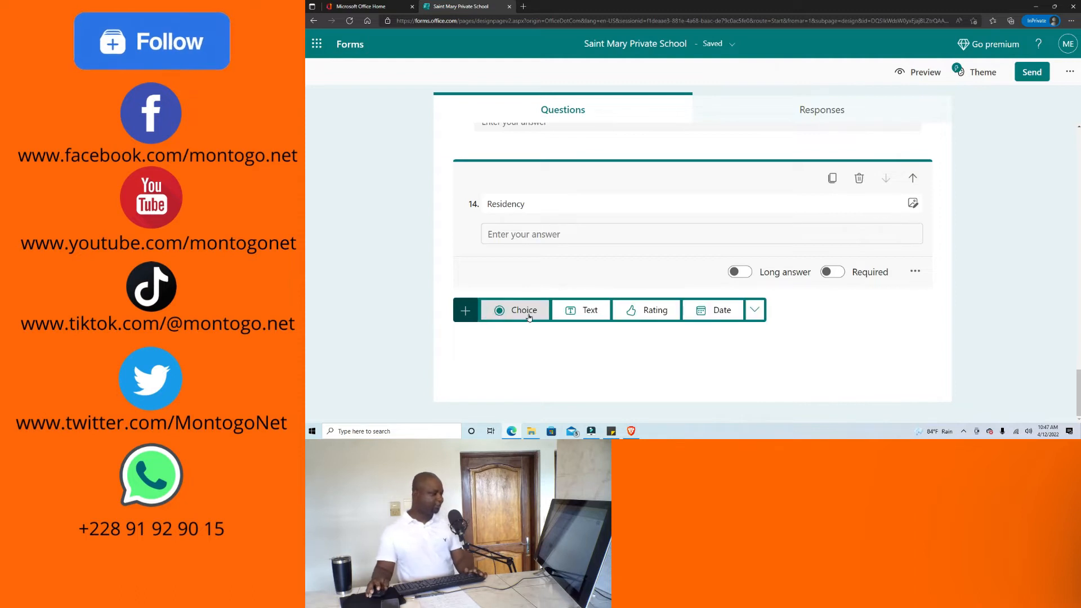
pyautogui.click(588, 312)
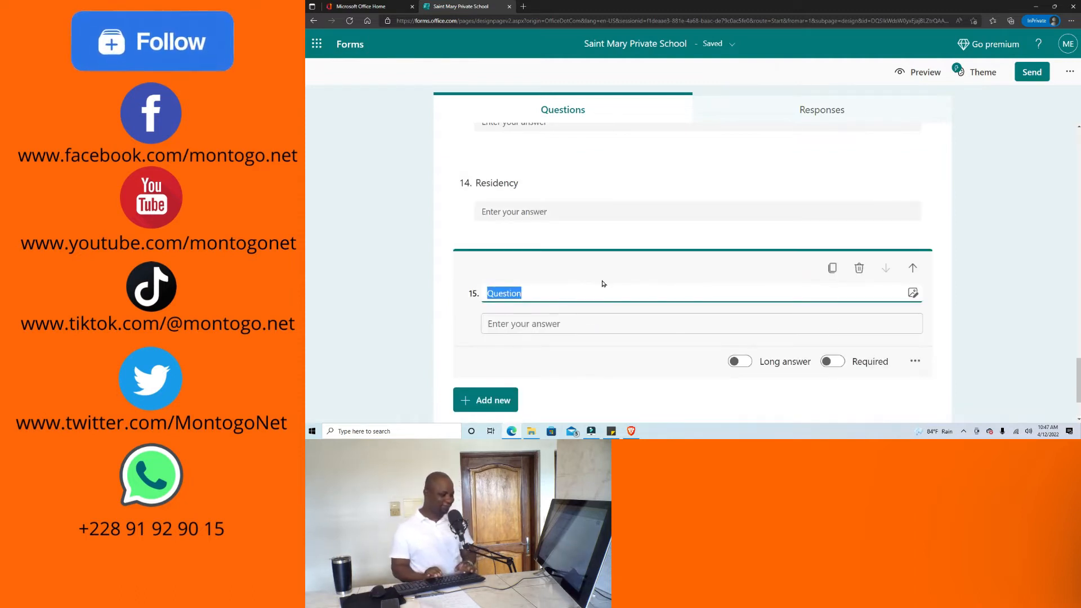
pyautogui.write('Emergency Contact')
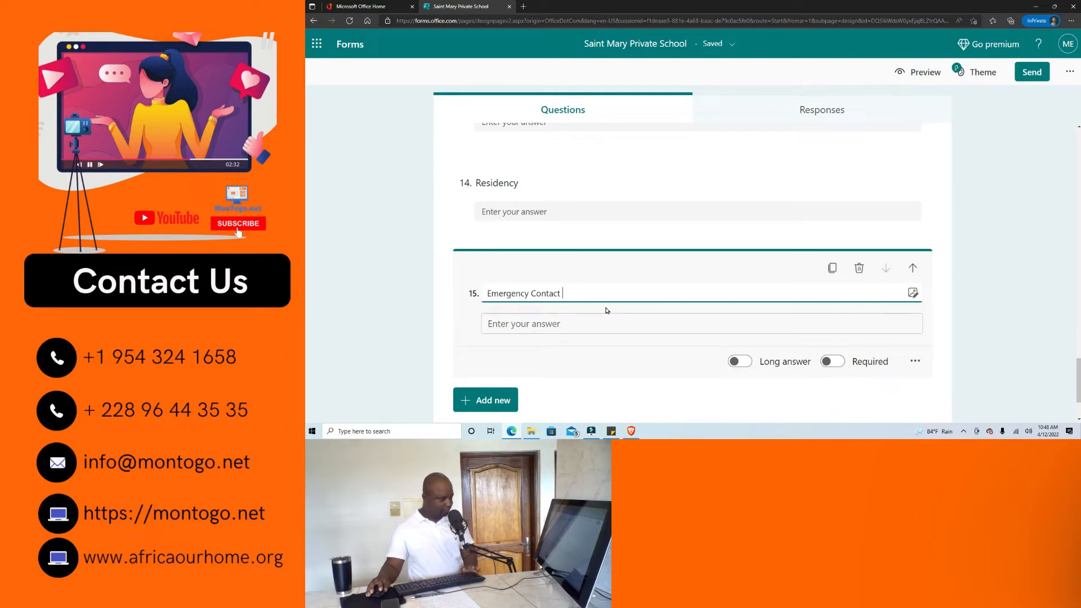
pyautogui.write('name')
pyautogui.click(575, 365)
# Add text question 16 titled "Telephone number", correcting the typo.
pyautogui.scroll(-1, 556, 353)
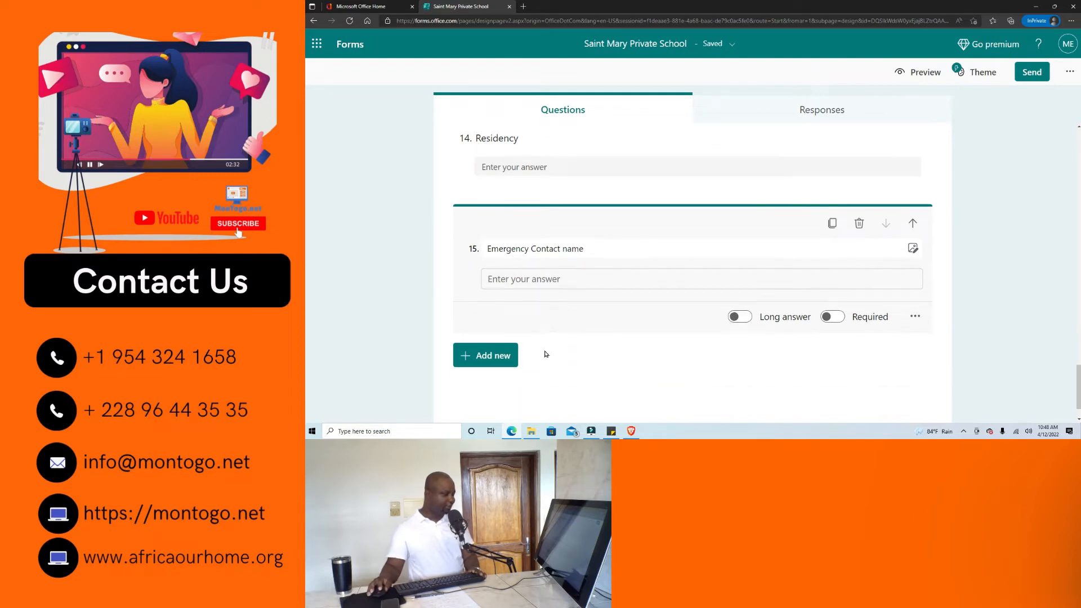
pyautogui.click(474, 353)
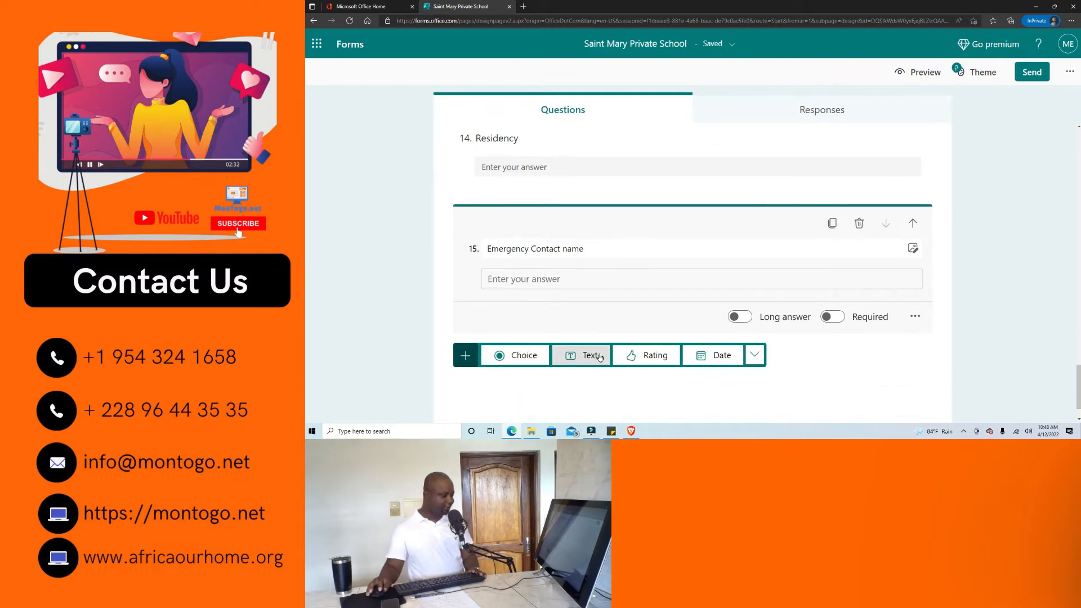
pyautogui.click(592, 357)
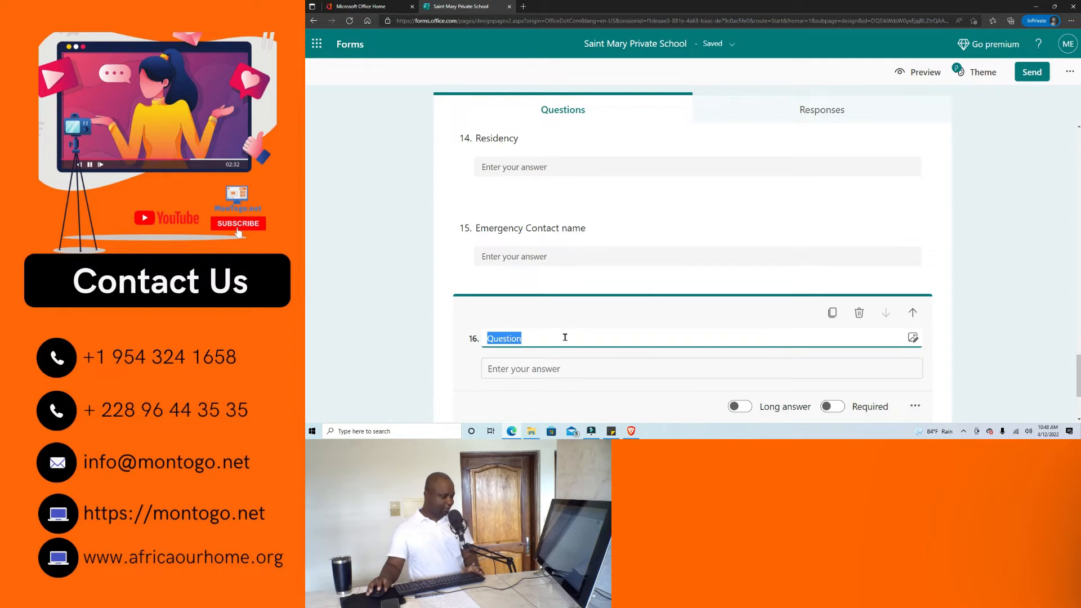
pyautogui.write('Telephone nuyme')
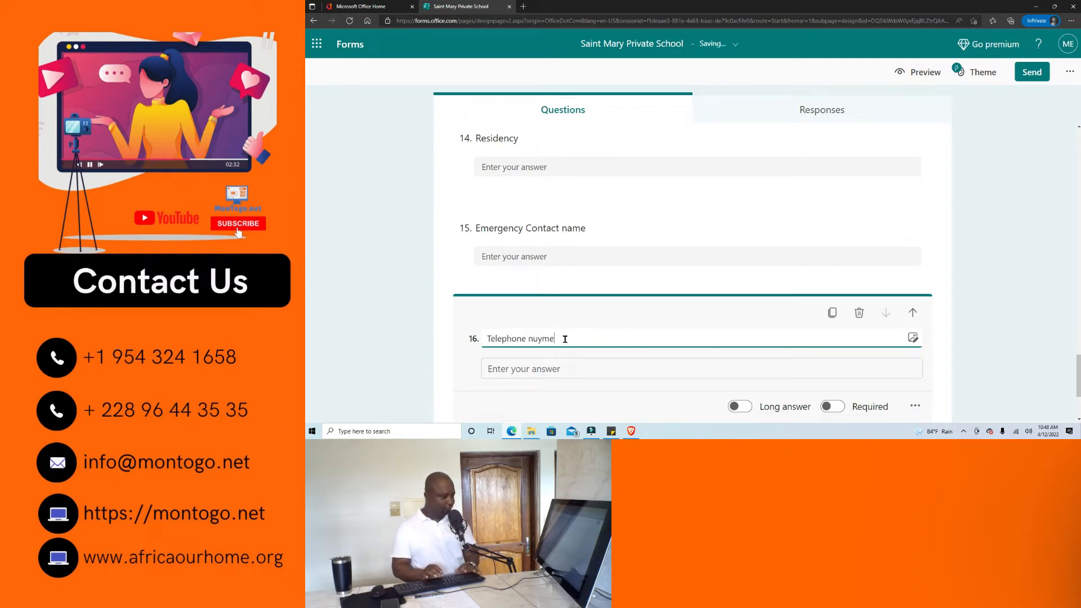
pyautogui.press('BackSpace')
pyautogui.press('BackSpace')
pyautogui.press('BackSpace')
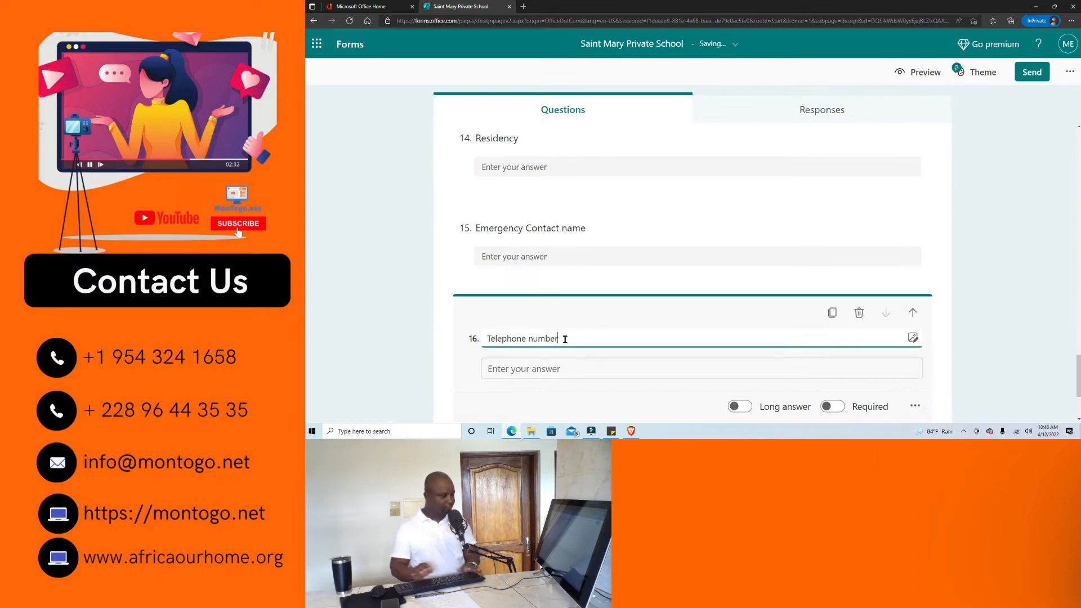
# Add text question 17 titled "Relationship to the student".
pyautogui.scroll(-2, 565, 339)
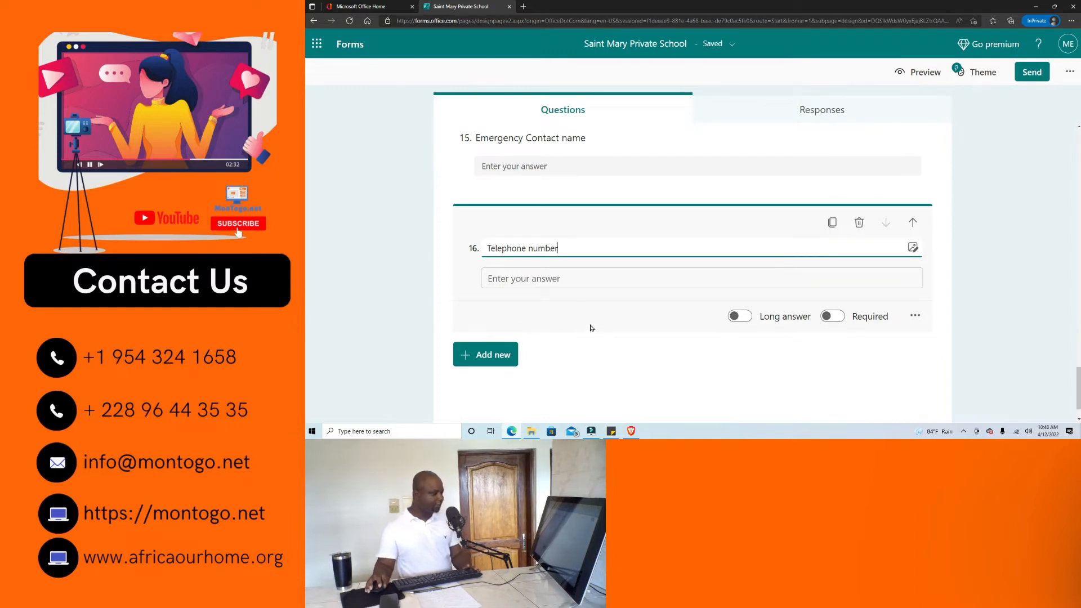
pyautogui.click(507, 356)
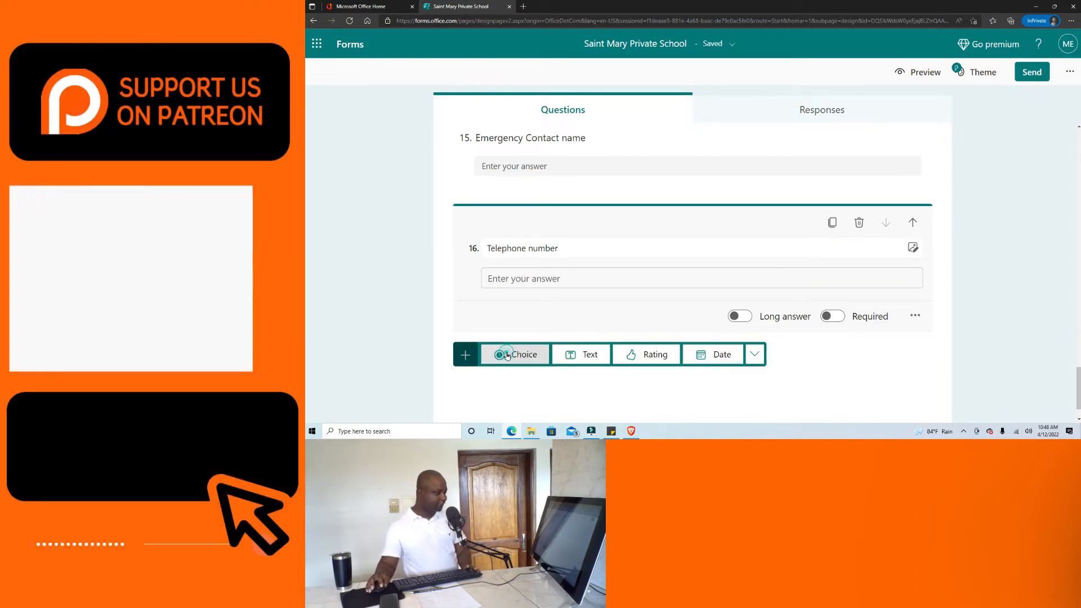
pyautogui.click(591, 354)
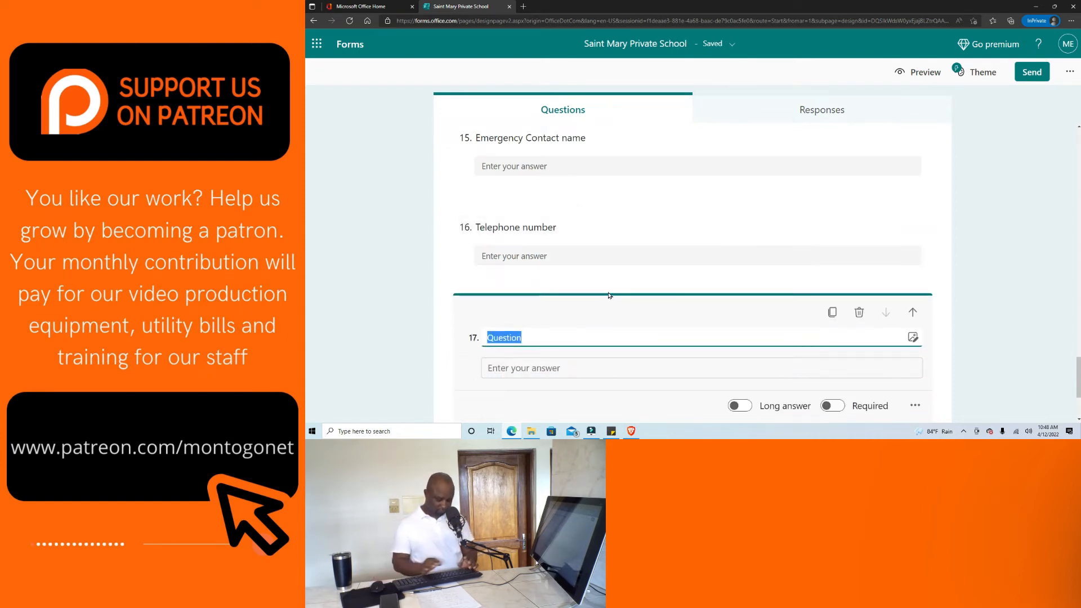
pyautogui.write('Relationship to the student')
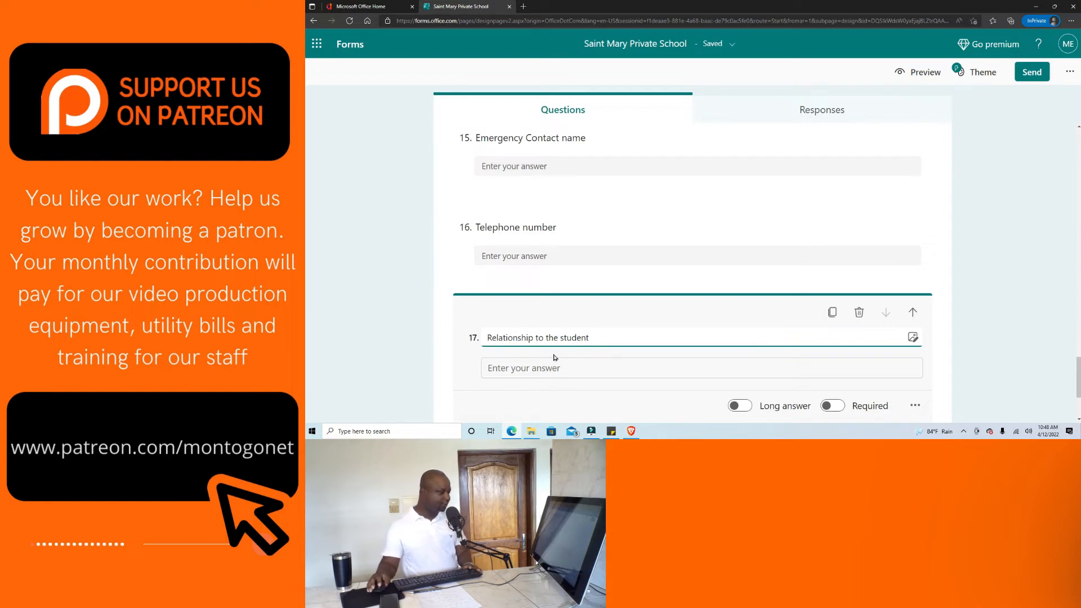
pyautogui.scroll(-1, 592, 360)
pyautogui.scroll(-1, 592, 360)
pyautogui.scroll(-2, 629, 387)
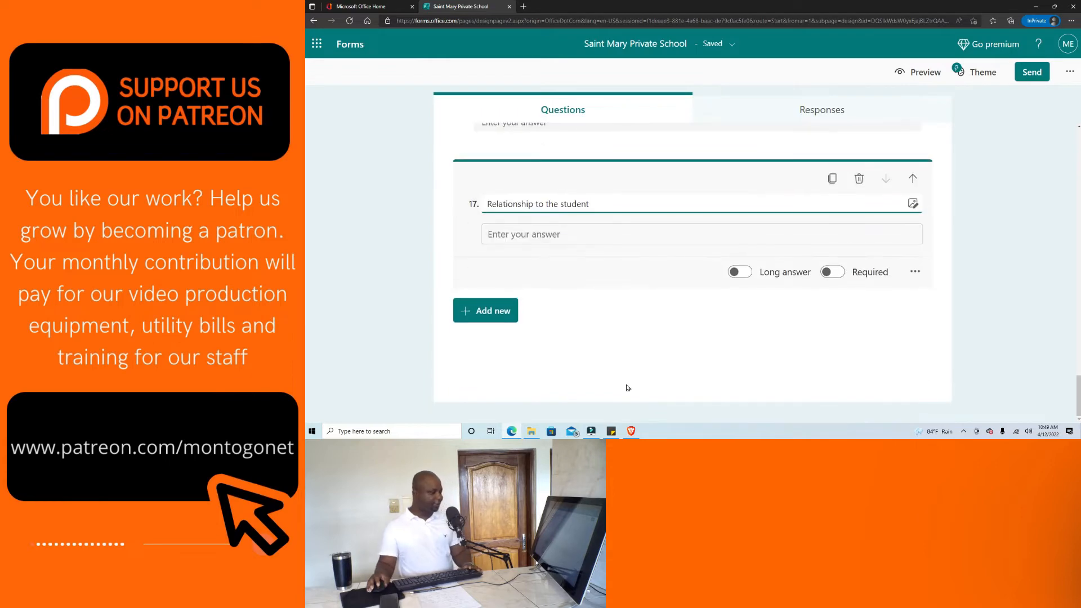
# Add text question 18 titled "Comment" with Long answer switched on.
pyautogui.click(474, 314)
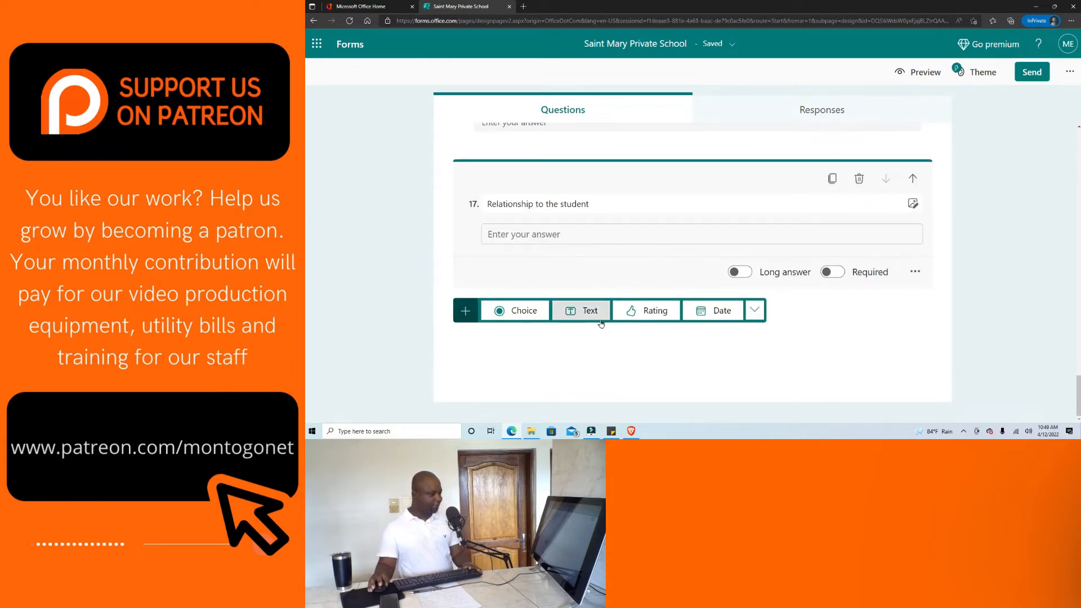
pyautogui.click(587, 313)
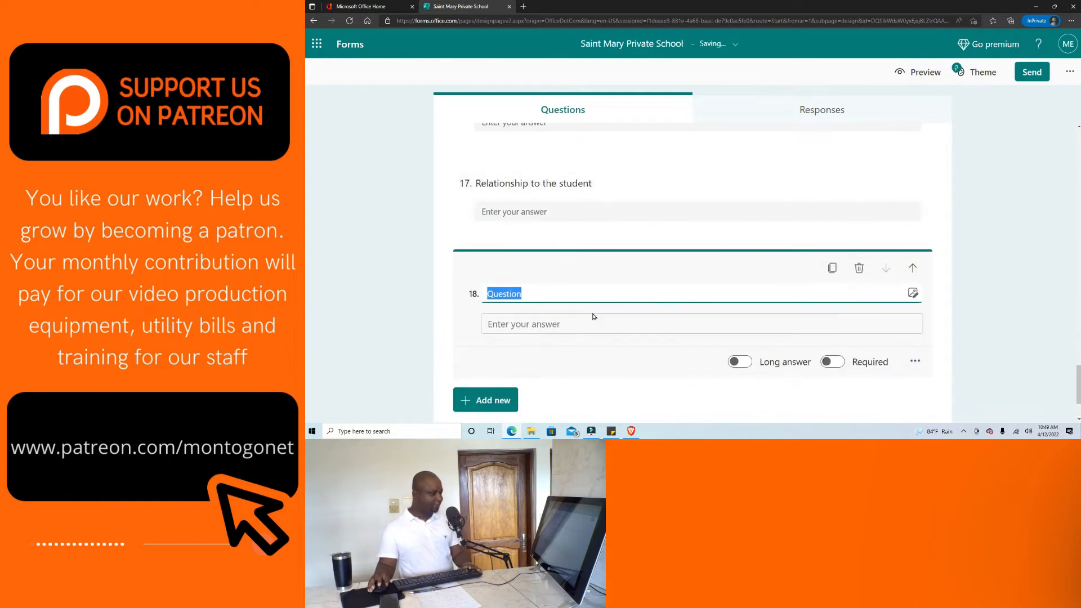
pyautogui.write('Comment')
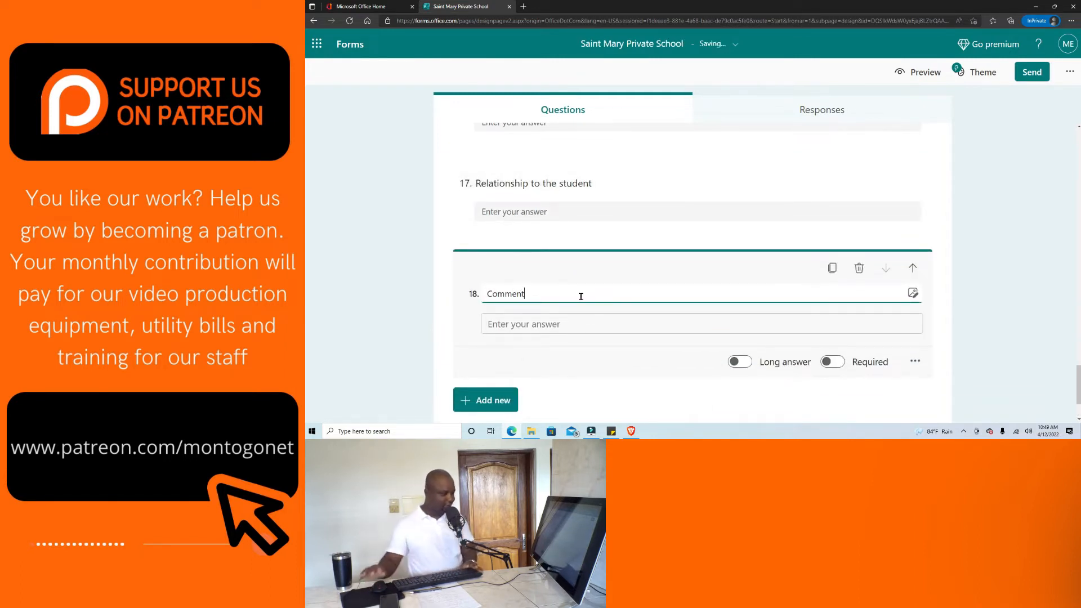
pyautogui.scroll(1, 663, 325)
pyautogui.scroll(-2, 663, 325)
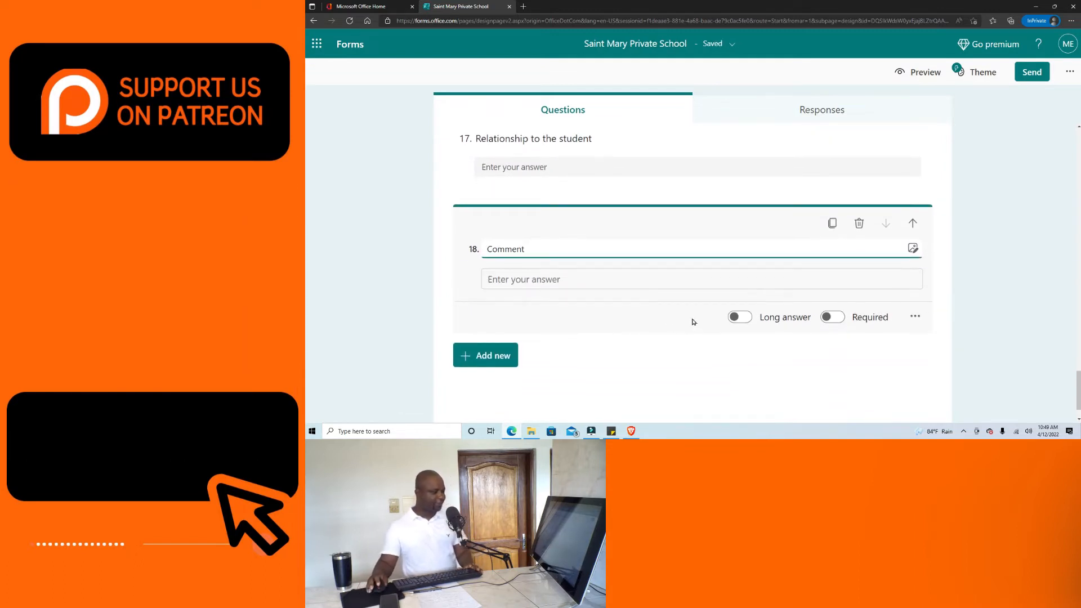
pyautogui.scroll(1, 719, 287)
pyautogui.scroll(3, 640, 184)
pyautogui.scroll(-4, 618, 200)
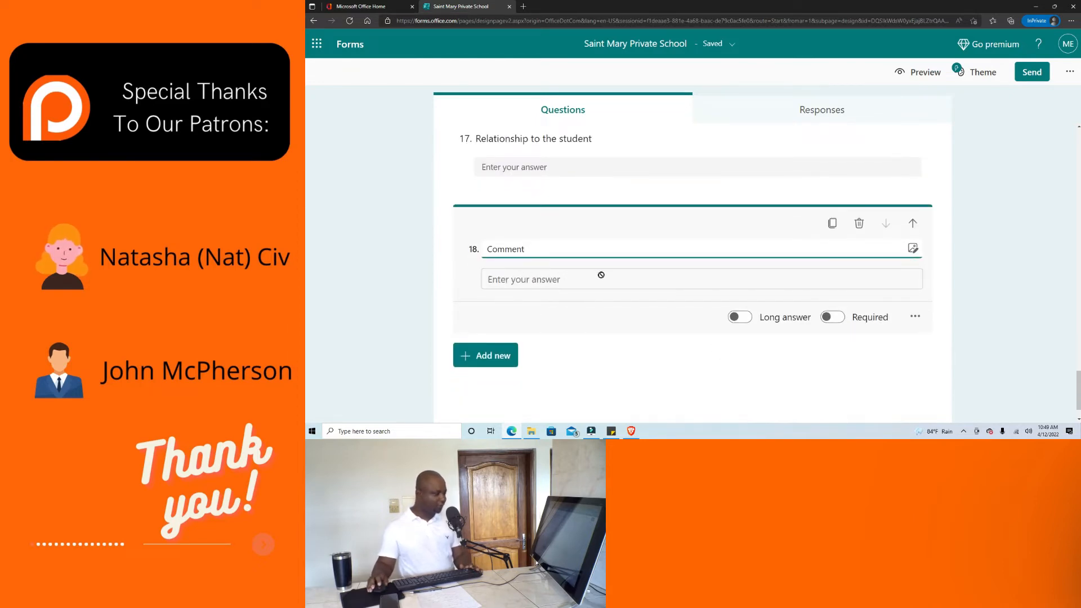
pyautogui.click(745, 322)
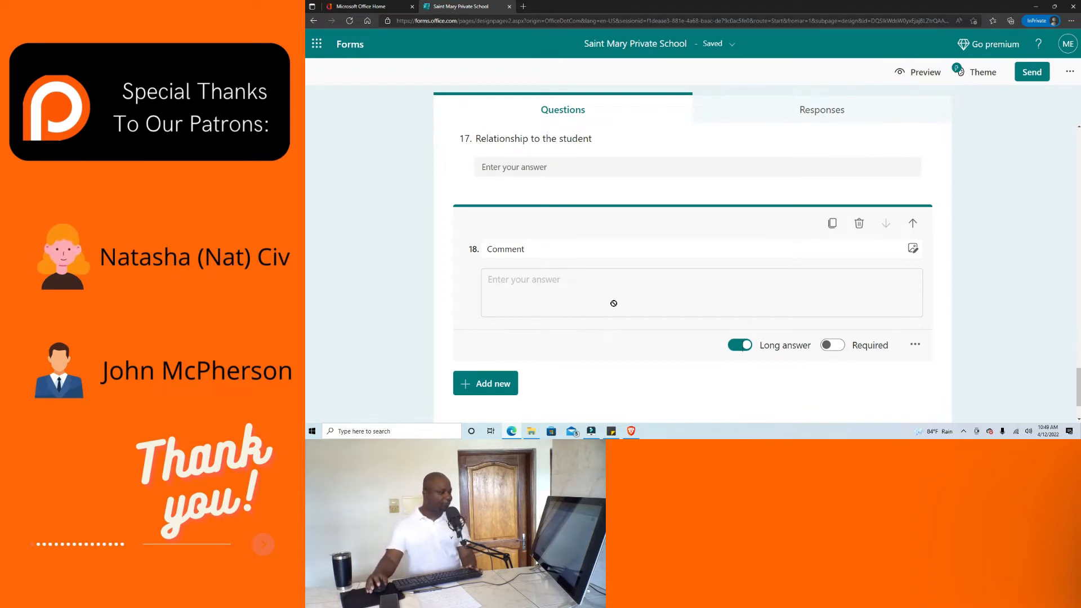
# Review all the enrollment form questions, then switch to the form preview.
pyautogui.scroll(8, 614, 304)
pyautogui.scroll(8, 627, 359)
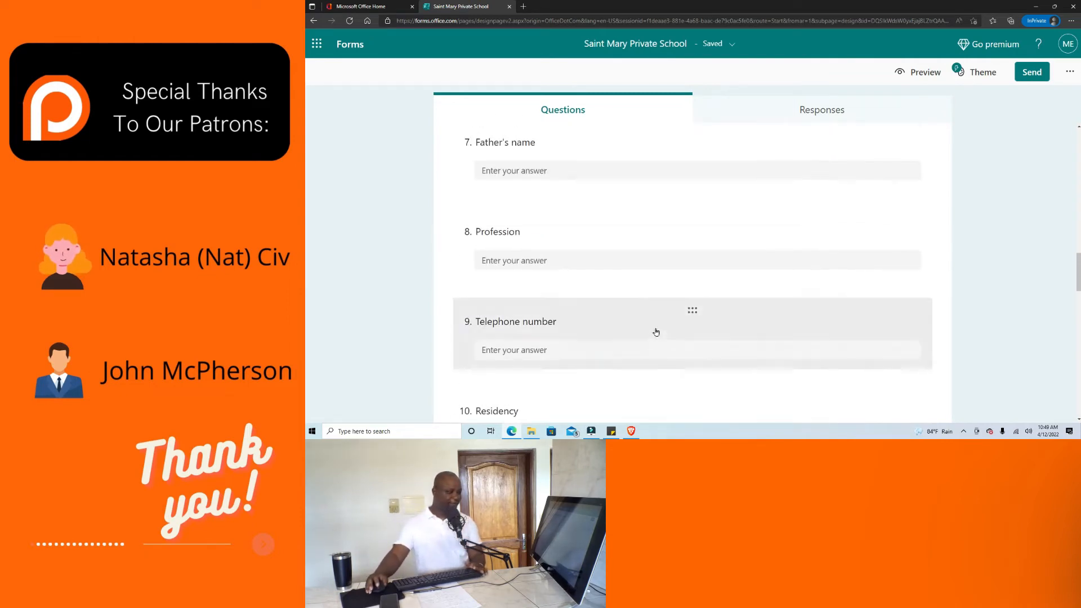
pyautogui.scroll(7, 659, 332)
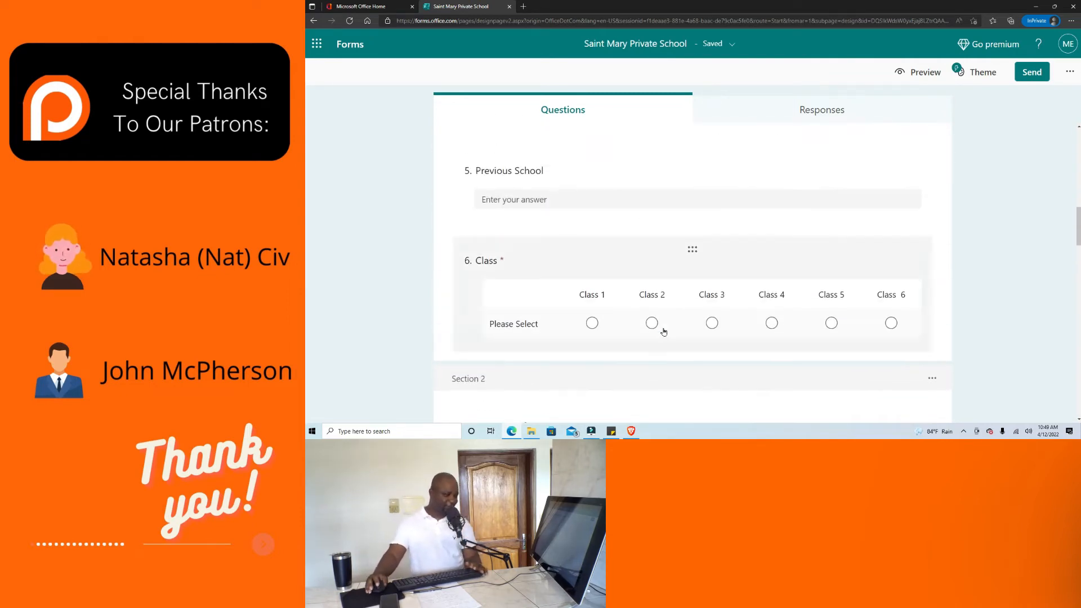
pyautogui.scroll(2, 949, 218)
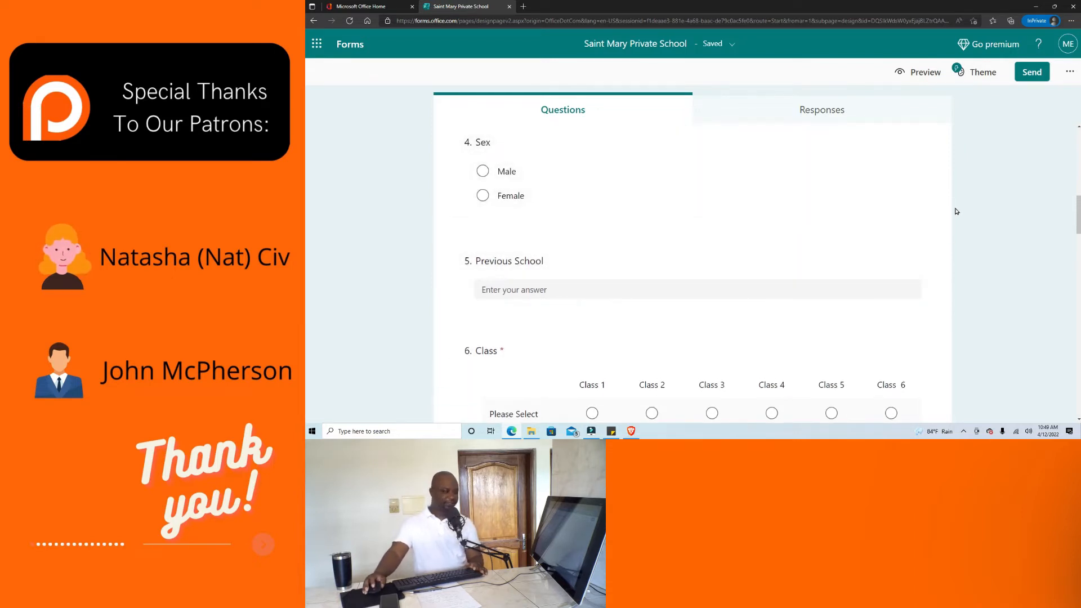
pyautogui.scroll(1, 951, 218)
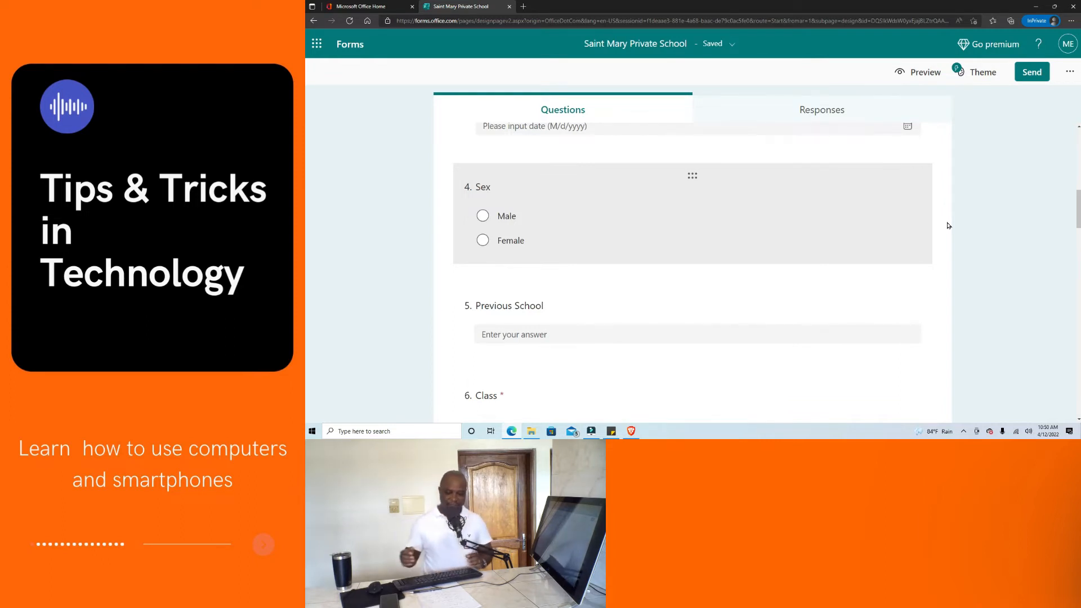
pyautogui.scroll(-6, 811, 256)
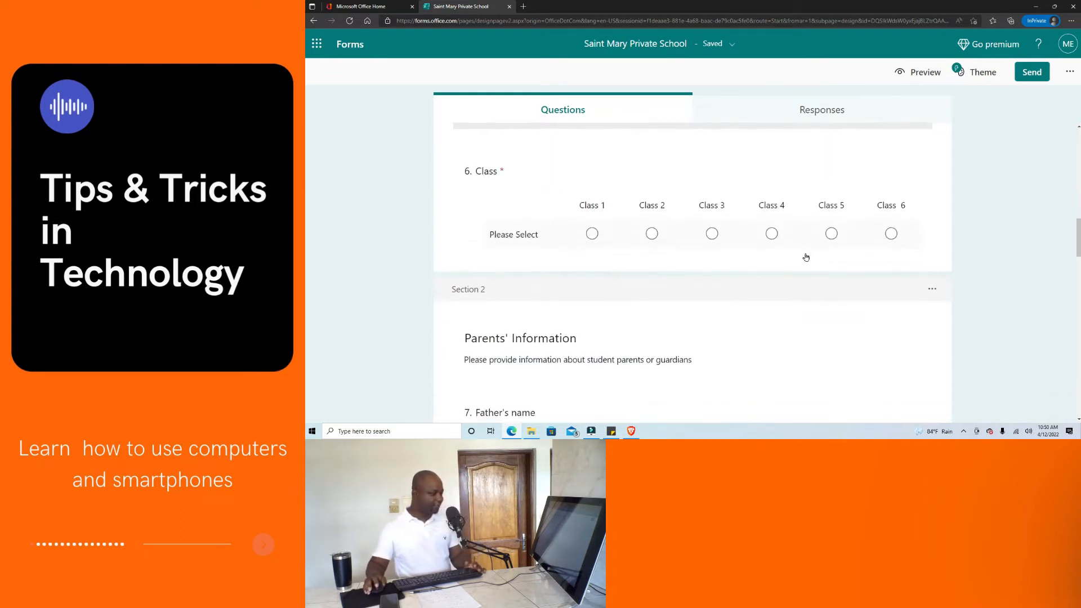
pyautogui.scroll(-3, 814, 331)
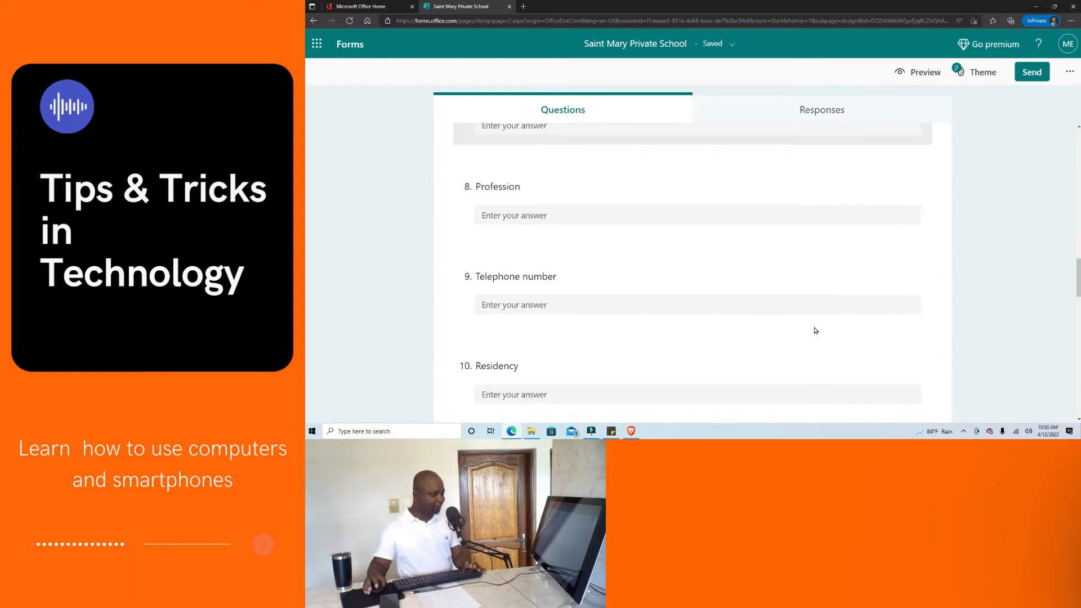
pyautogui.click(918, 72)
# Look through the computer preview of the form, then go back to the editor.
pyautogui.scroll(-1, 878, 265)
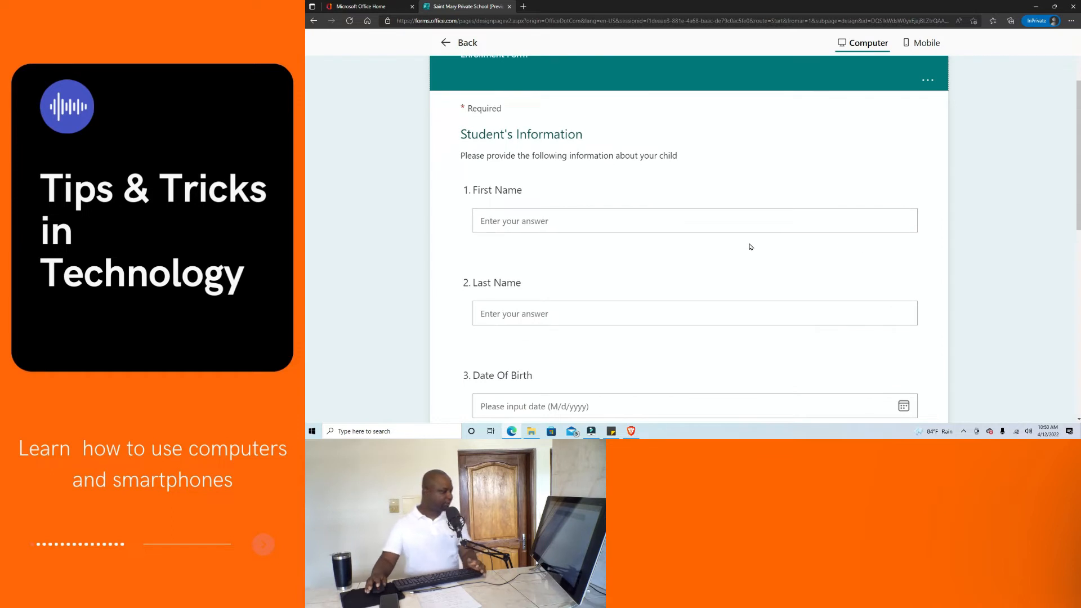
pyautogui.scroll(-2, 749, 245)
pyautogui.scroll(3, 748, 244)
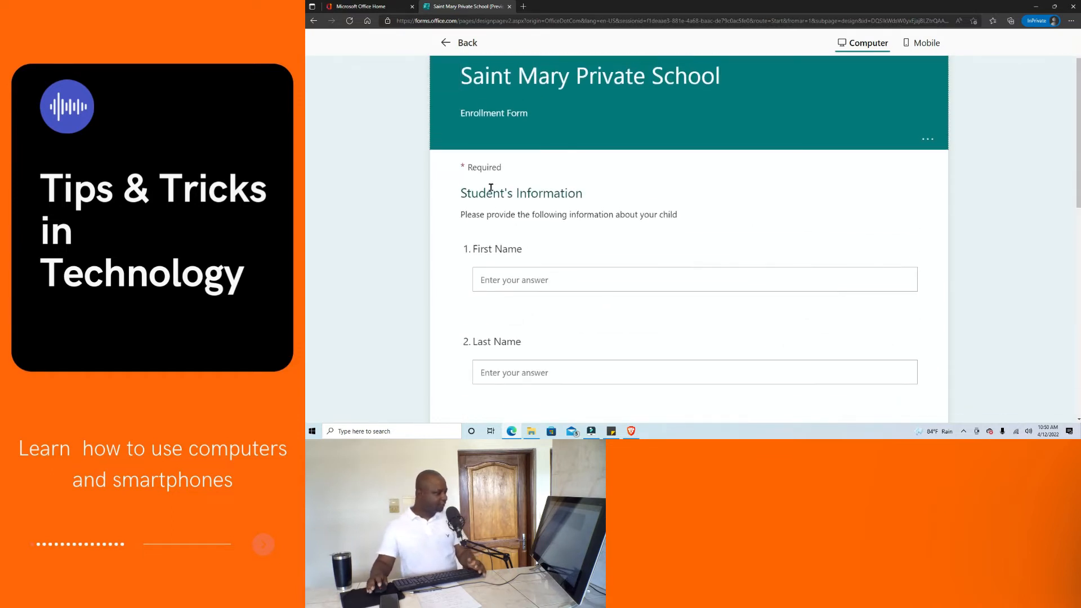
pyautogui.scroll(1, 491, 188)
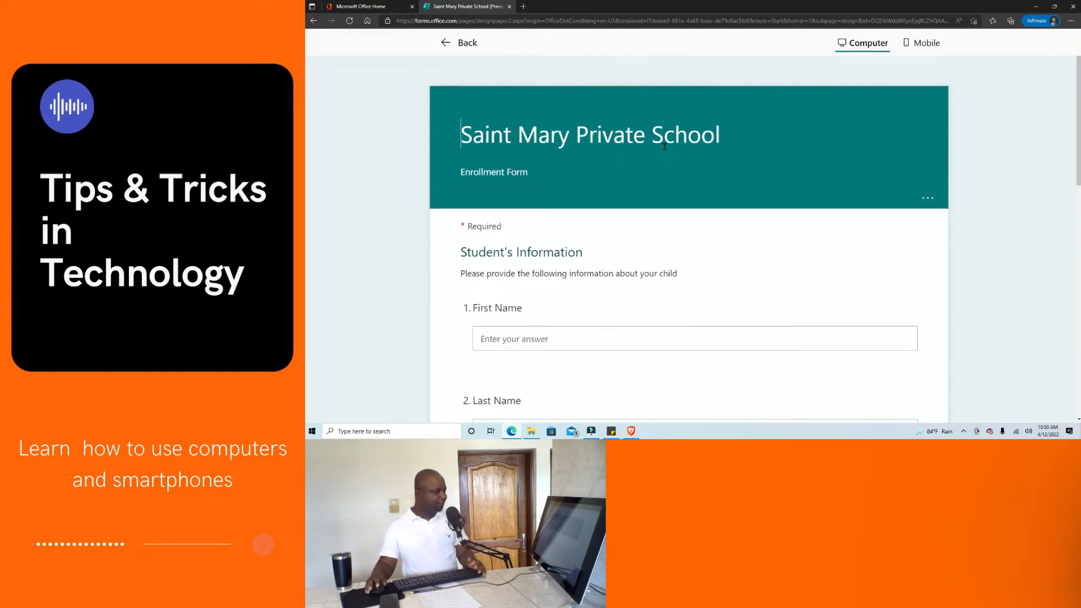
pyautogui.scroll(-1, 603, 149)
pyautogui.scroll(-10, 517, 135)
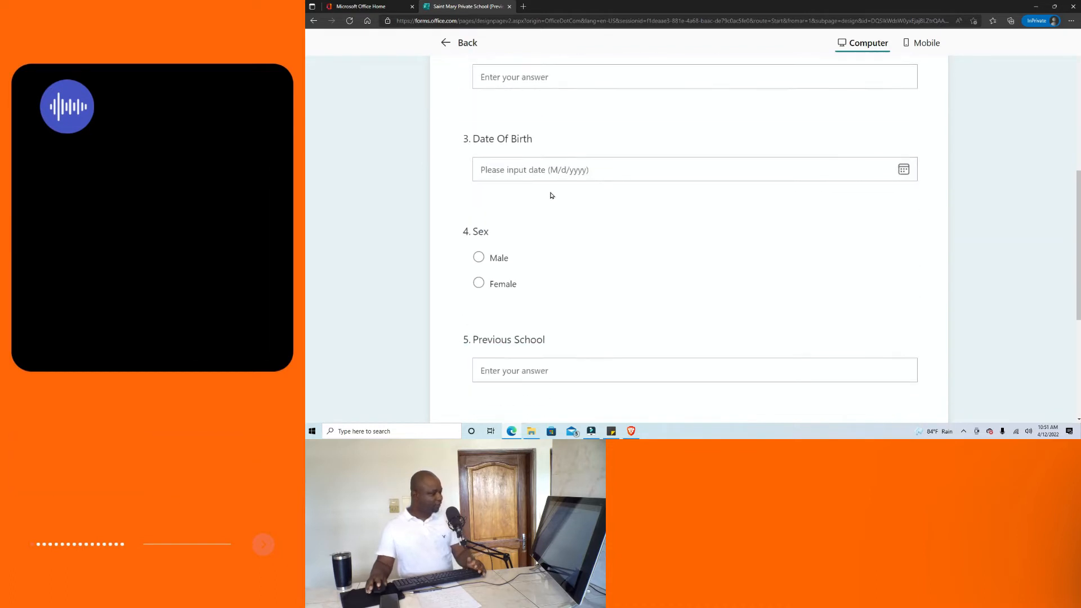
pyautogui.scroll(10, 657, 304)
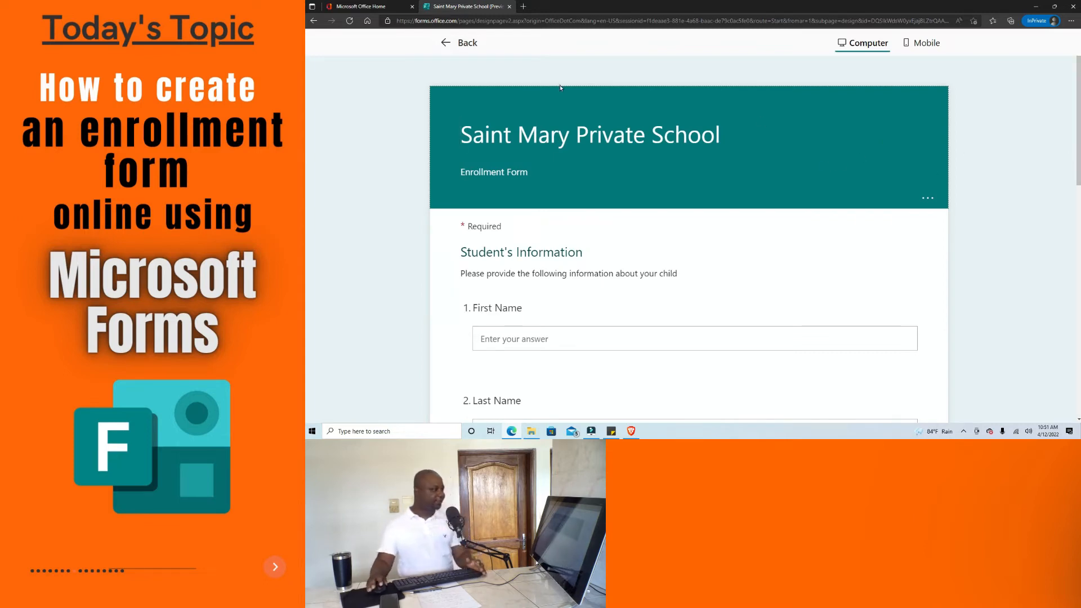
pyautogui.click(456, 44)
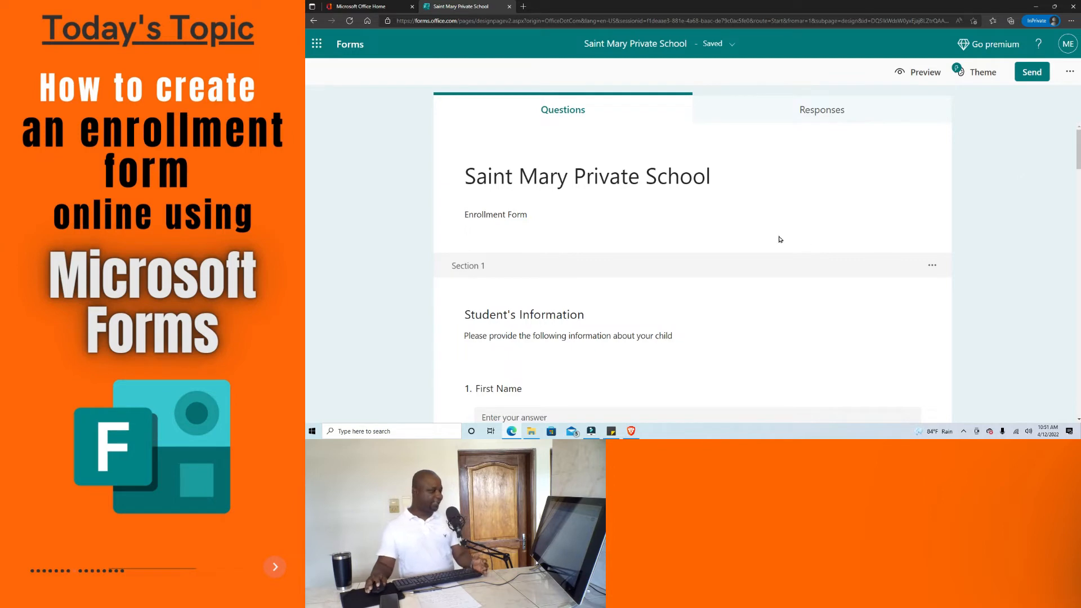
# Apply the classroom picture theme from the Theme ideas list.
pyautogui.click(987, 75)
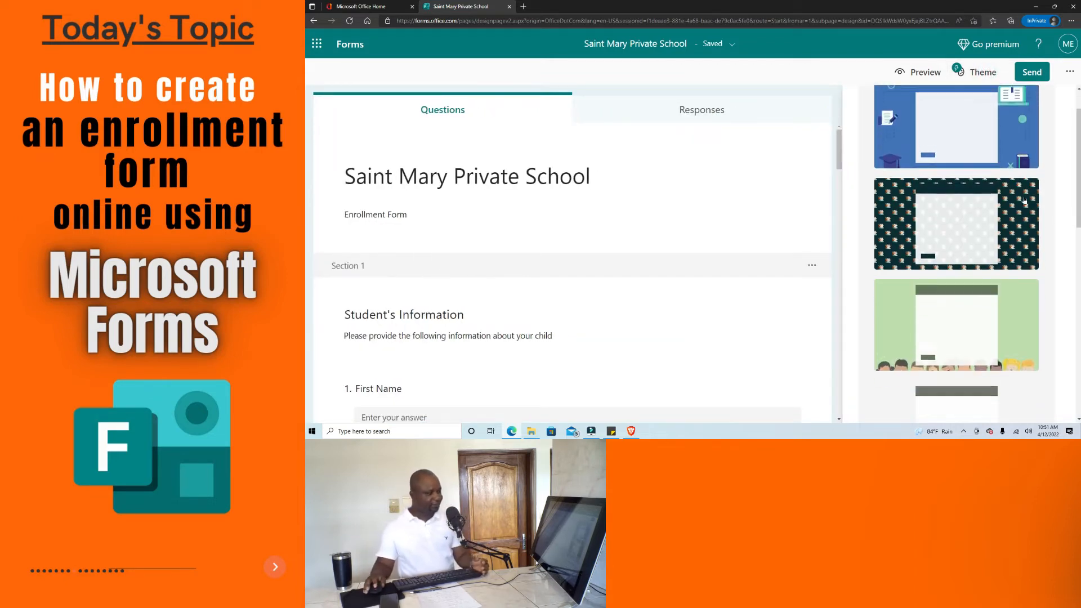
pyautogui.scroll(-2, 1024, 200)
pyautogui.scroll(-10, 1026, 200)
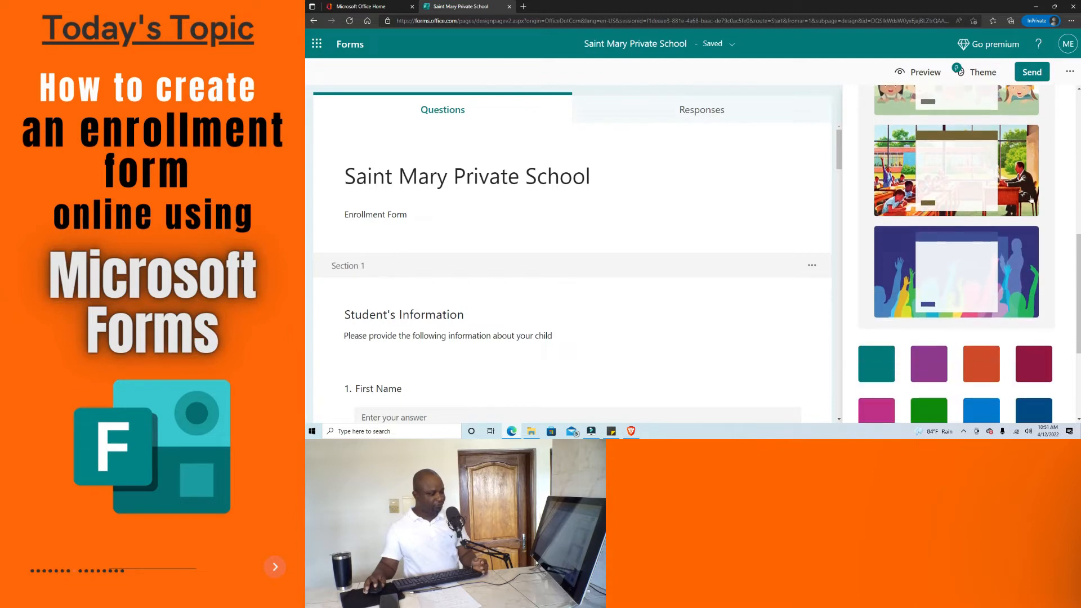
pyautogui.scroll(5, 1036, 315)
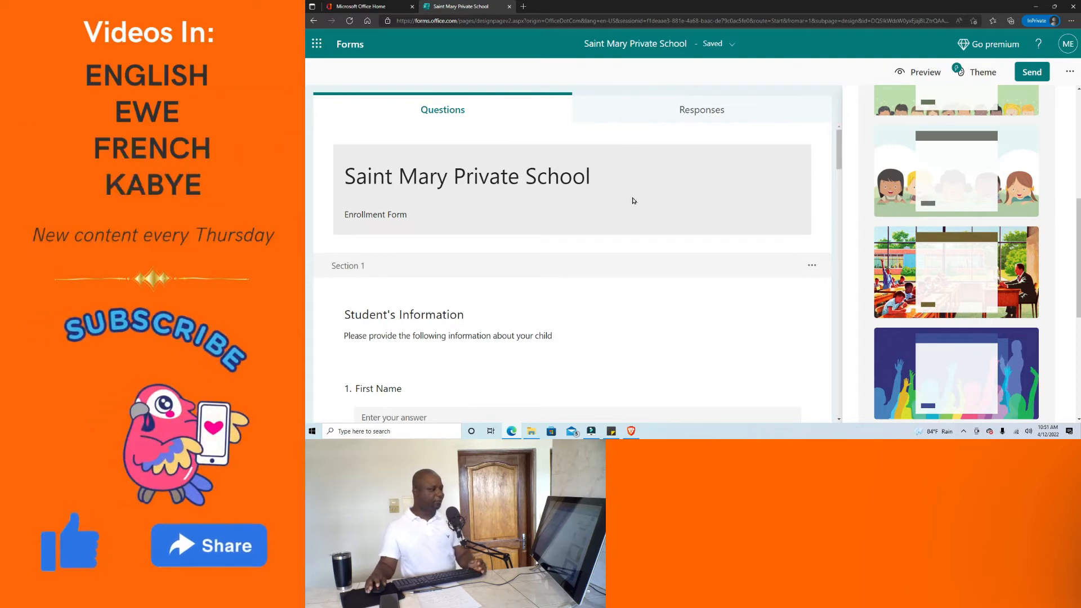
pyautogui.click(937, 278)
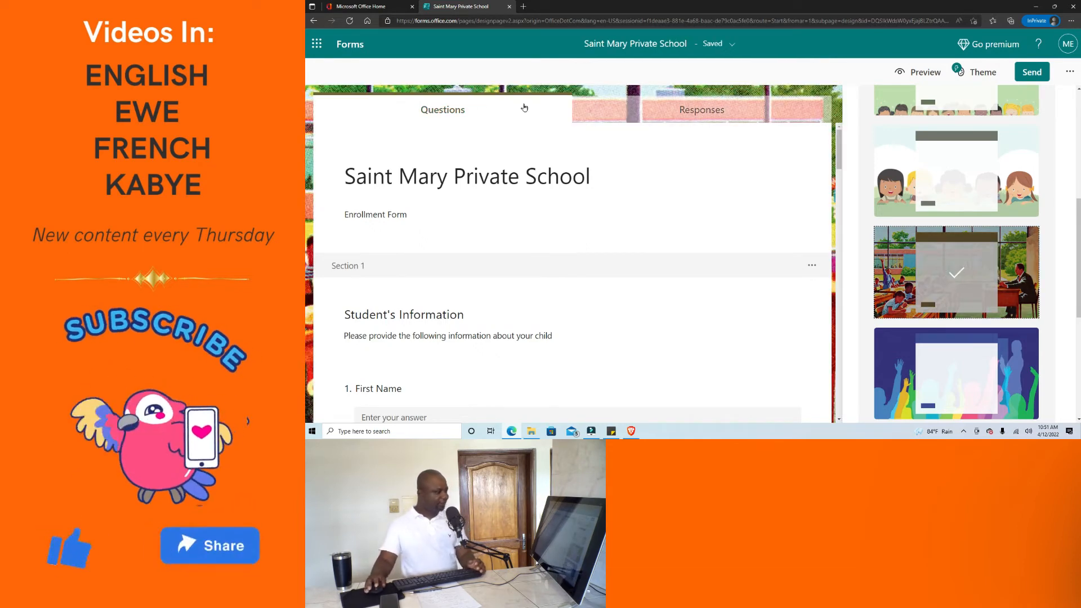
# Preview the form with its classroom background, then return to editing.
pyautogui.click(923, 72)
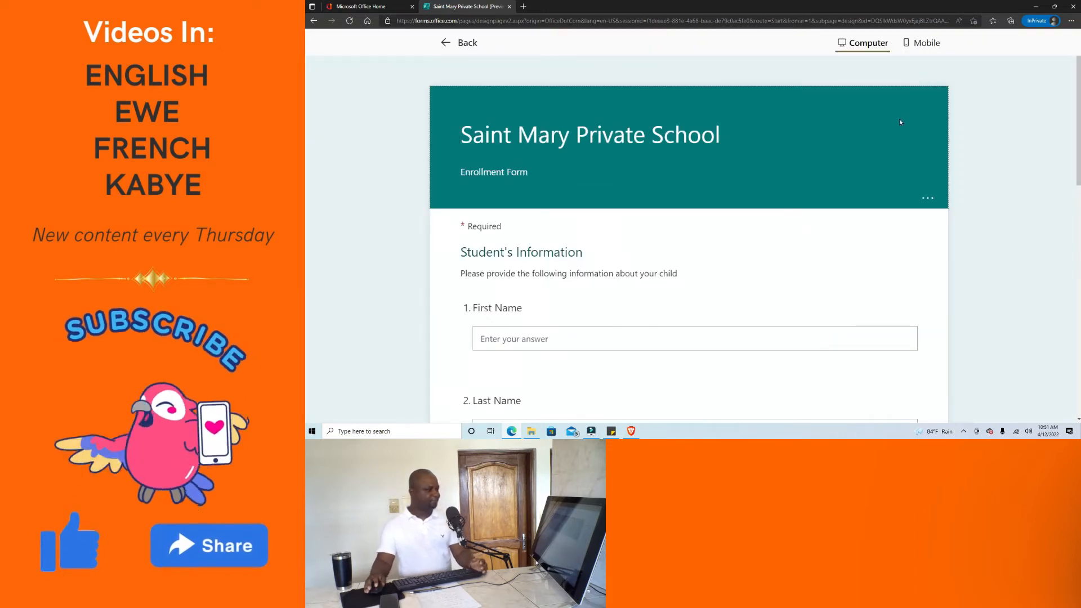
pyautogui.scroll(-10, 779, 221)
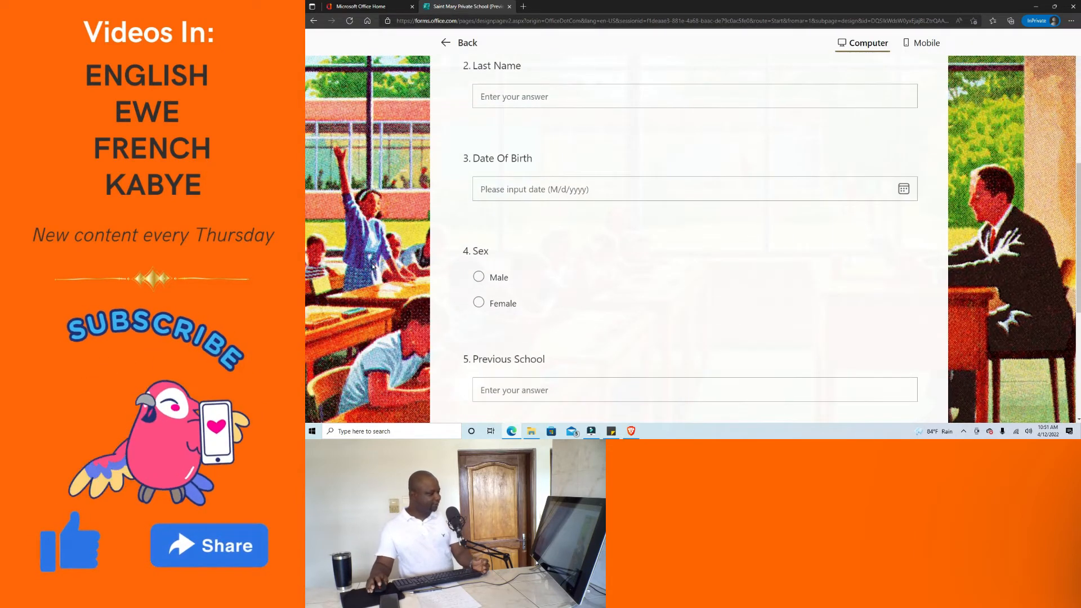
pyautogui.scroll(10, 779, 256)
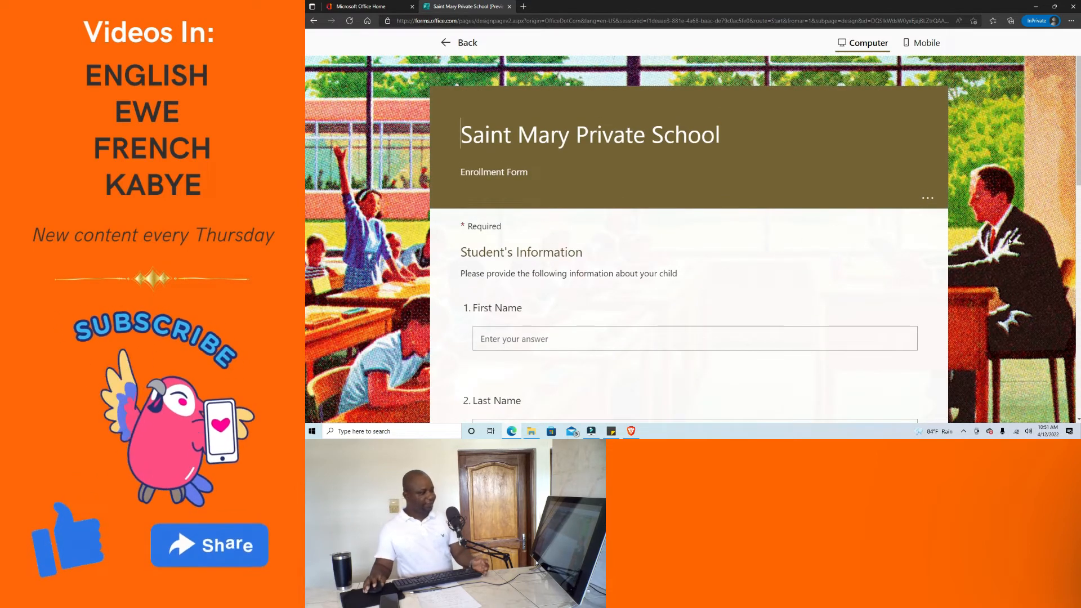
pyautogui.scroll(-2, 780, 259)
pyautogui.scroll(2, 364, 282)
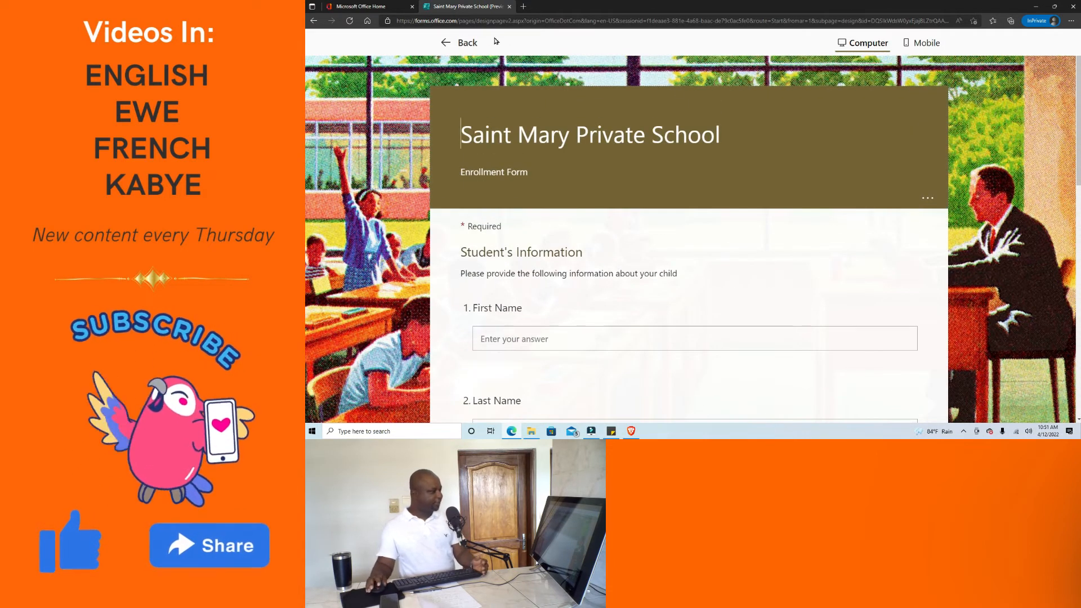
pyautogui.click(443, 44)
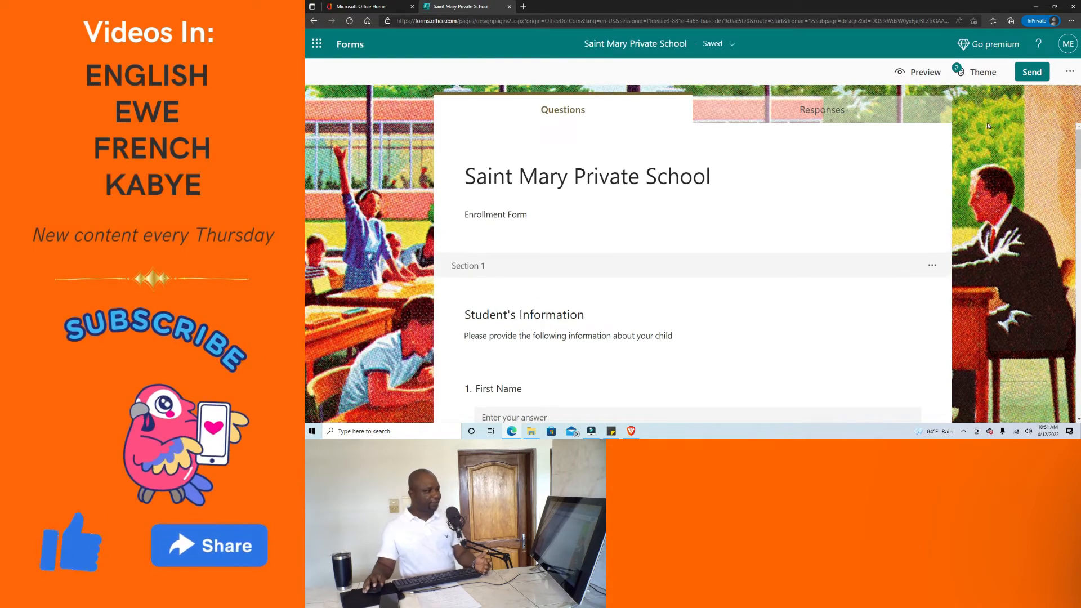
# Switch the form theme to the blue classroom school-supplies design.
pyautogui.click(981, 71)
pyautogui.scroll(-10, 1048, 163)
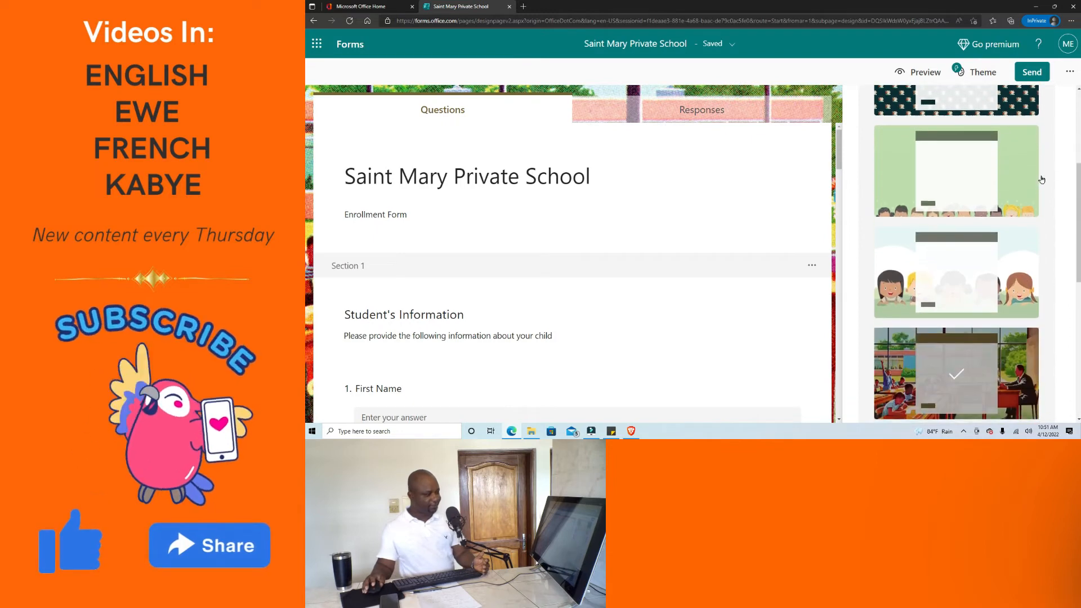
pyautogui.scroll(-2, 1048, 234)
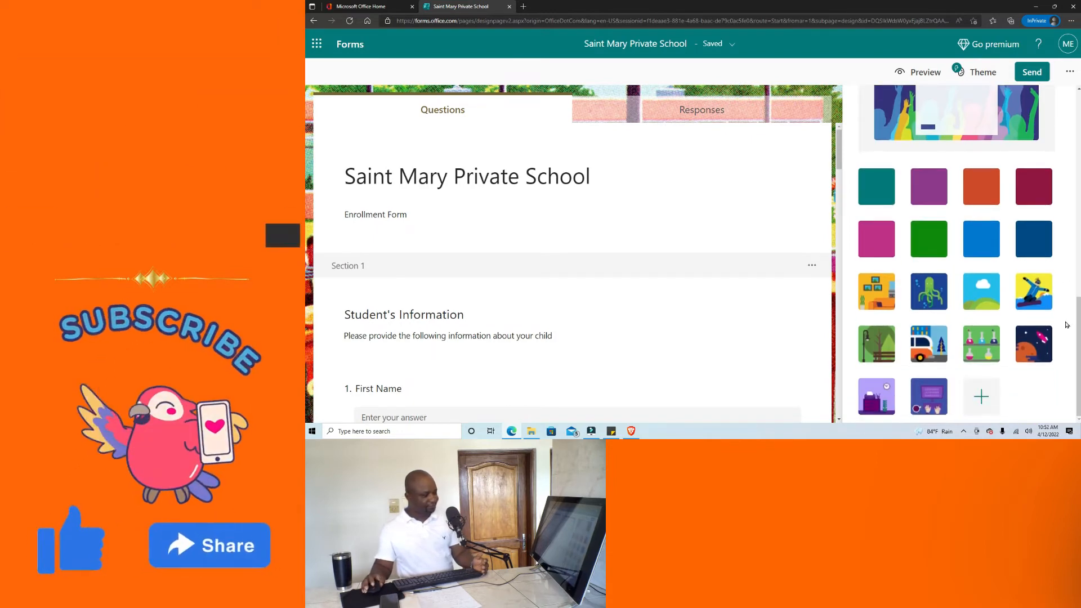
pyautogui.scroll(5, 966, 366)
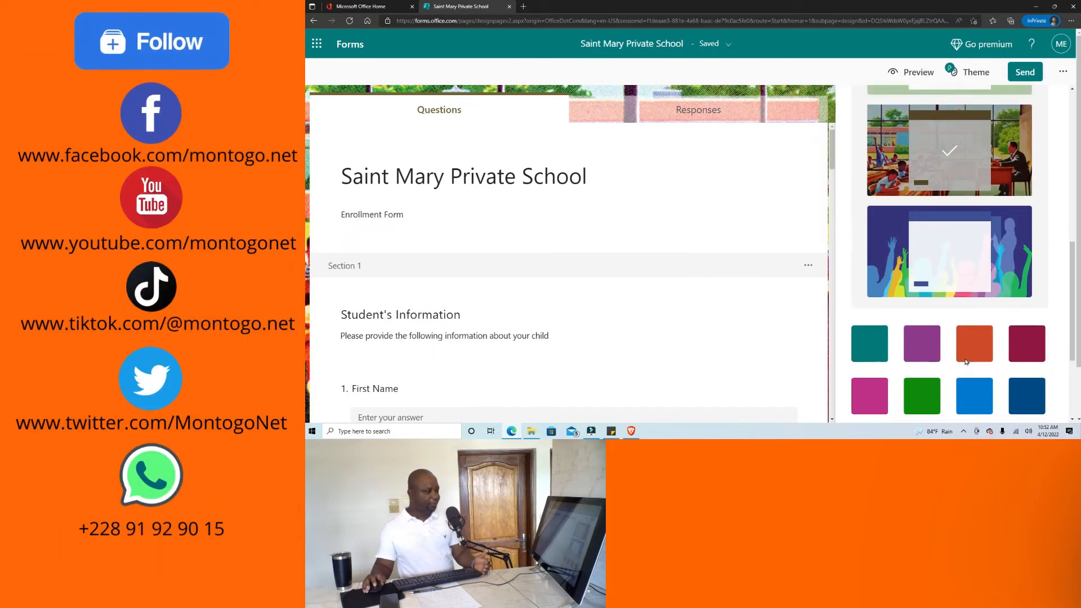
pyautogui.scroll(8, 966, 359)
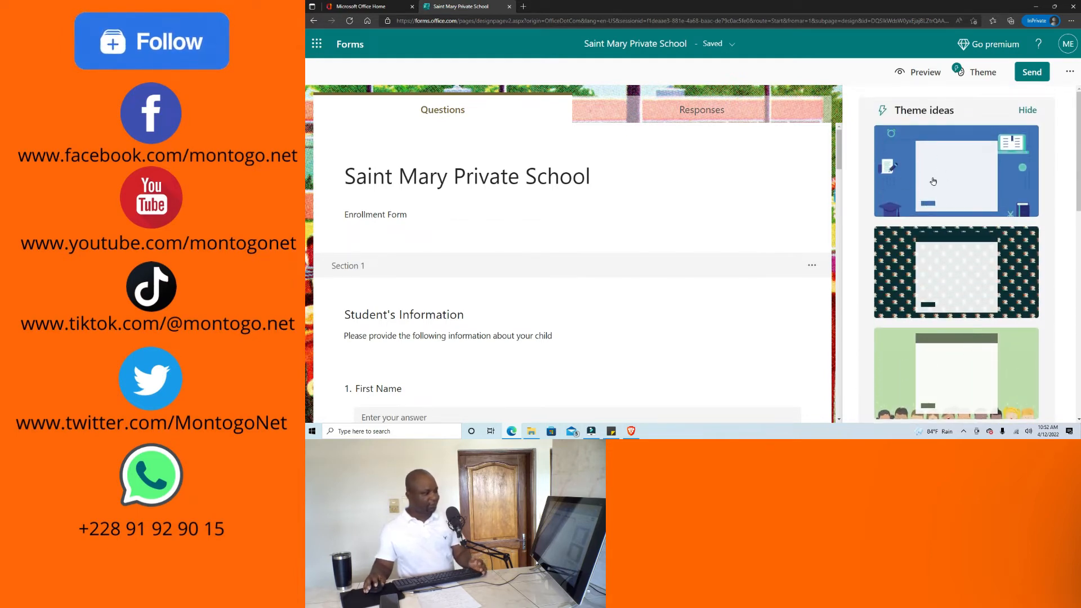
pyautogui.click(957, 183)
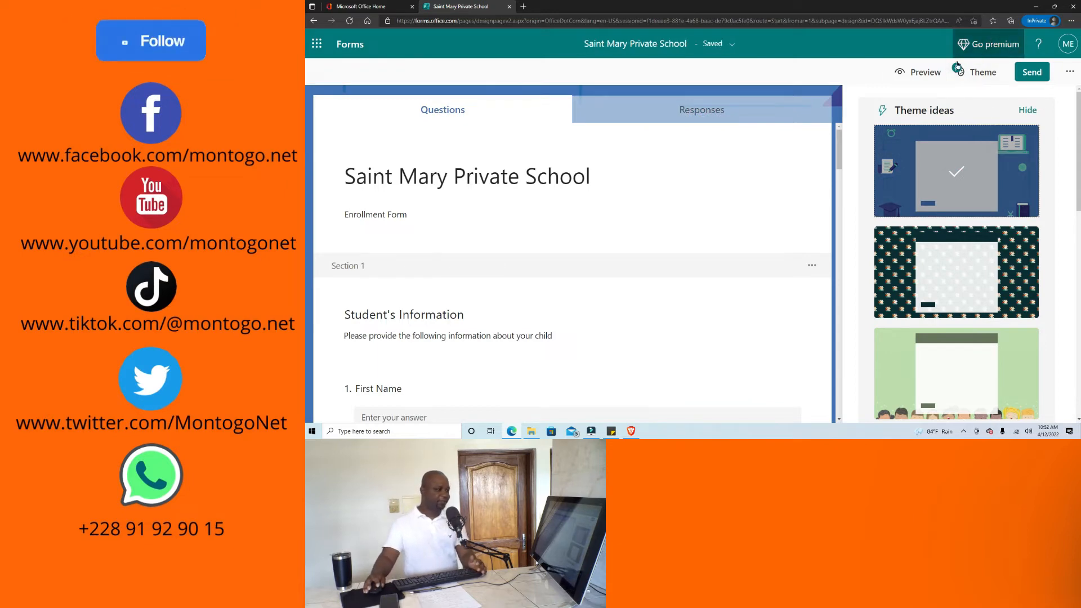
# Preview the blue-themed form in the computer layout.
pyautogui.click(919, 74)
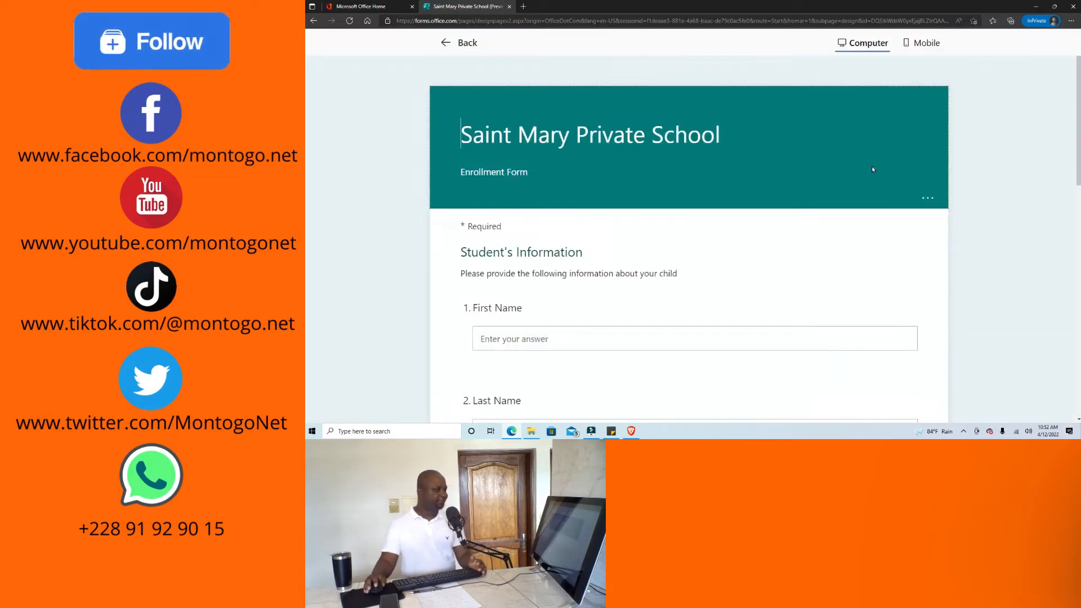
pyautogui.scroll(-10, 873, 166)
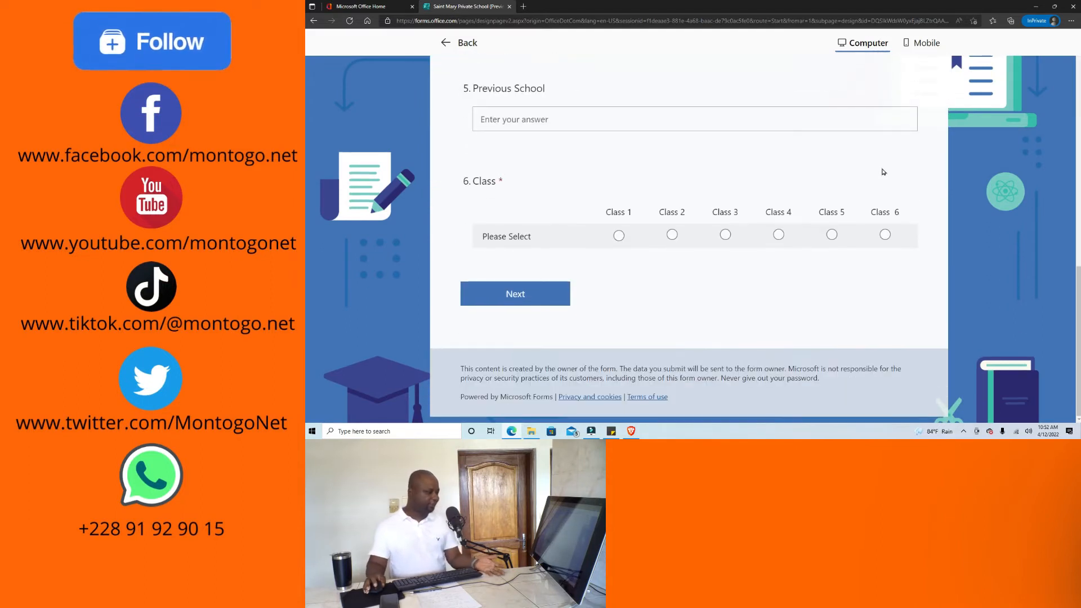
pyautogui.scroll(4, 884, 172)
pyautogui.scroll(-1, 883, 173)
pyautogui.scroll(4, 883, 173)
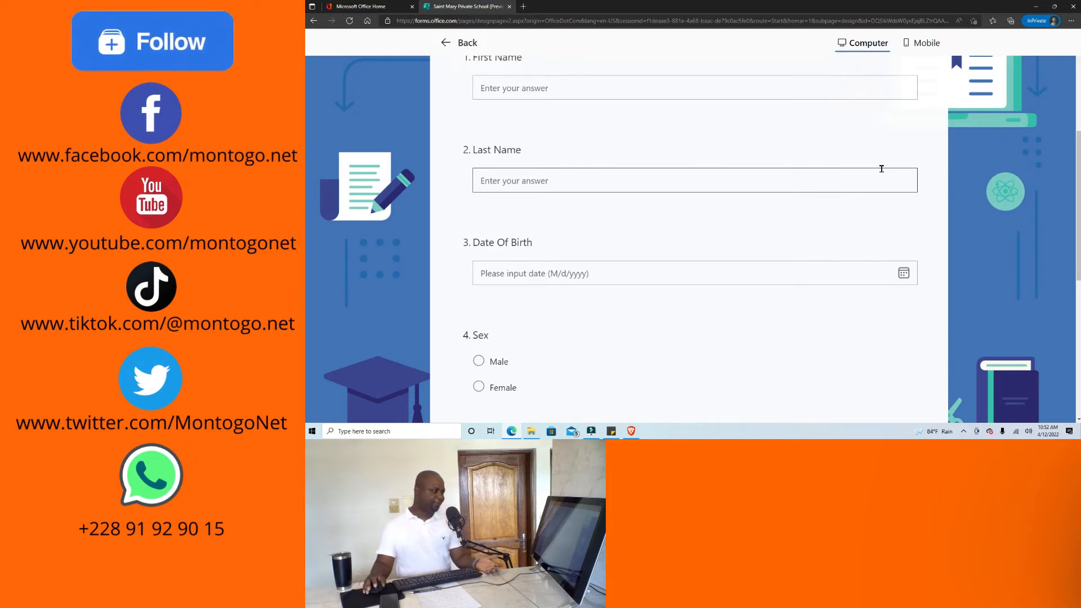
pyautogui.scroll(4, 882, 169)
pyautogui.scroll(-1, 811, 137)
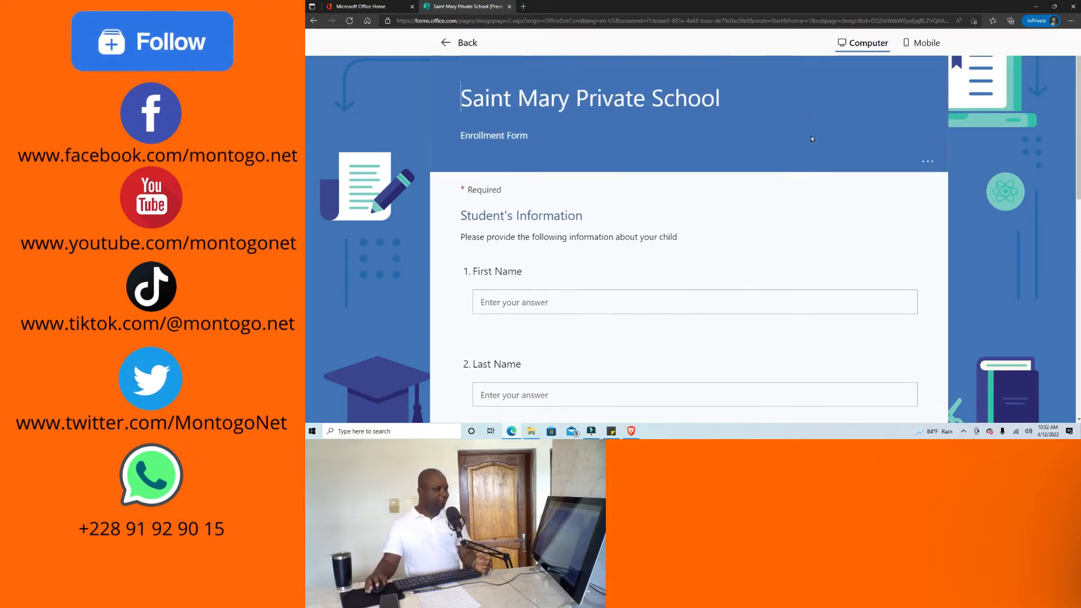
pyautogui.scroll(2, 836, 122)
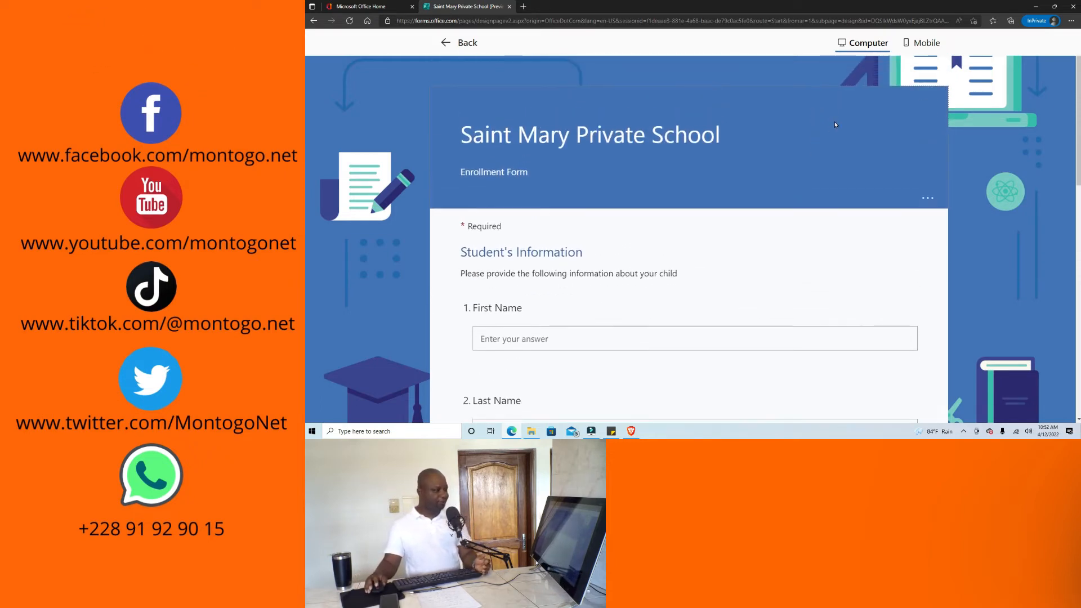
# Check the form in the mobile preview layout, then return to the editor.
pyautogui.click(924, 43)
pyautogui.scroll(-2, 701, 219)
pyautogui.scroll(-10, 700, 219)
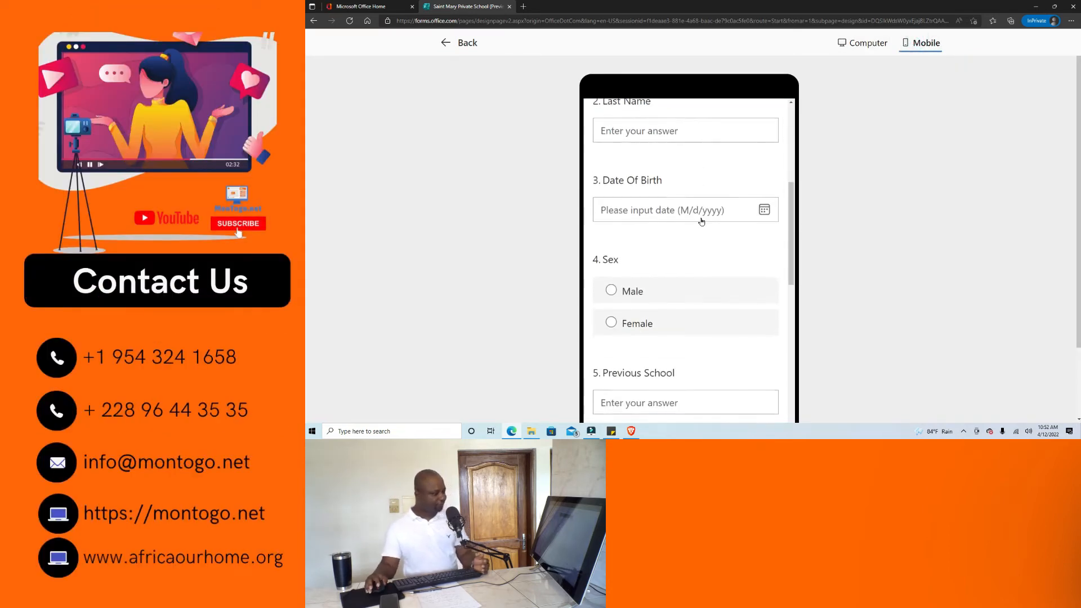
pyautogui.scroll(3, 702, 221)
pyautogui.scroll(4, 703, 221)
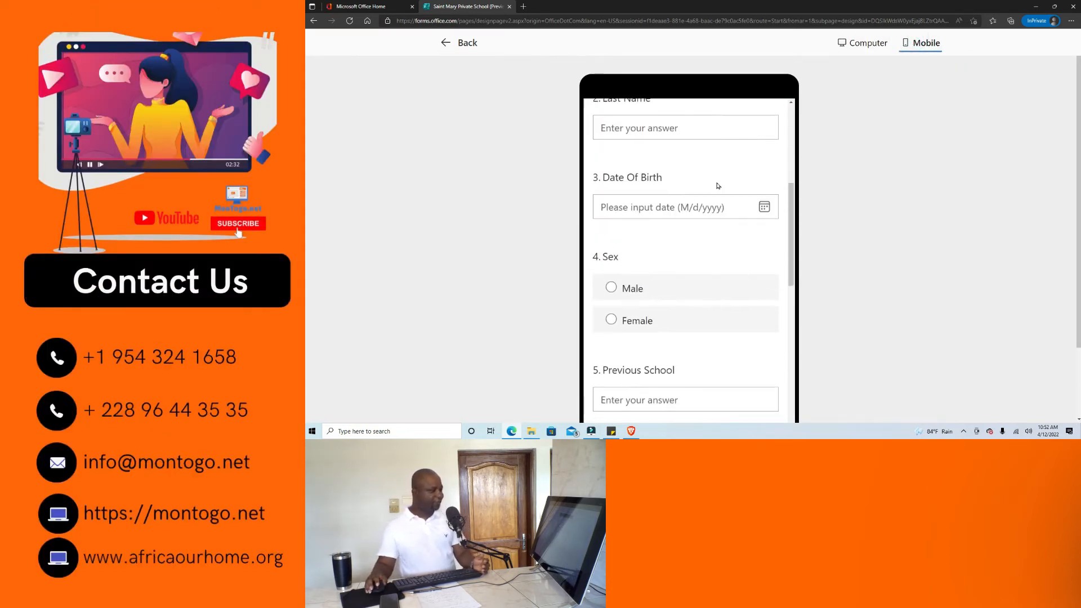
pyautogui.click(443, 42)
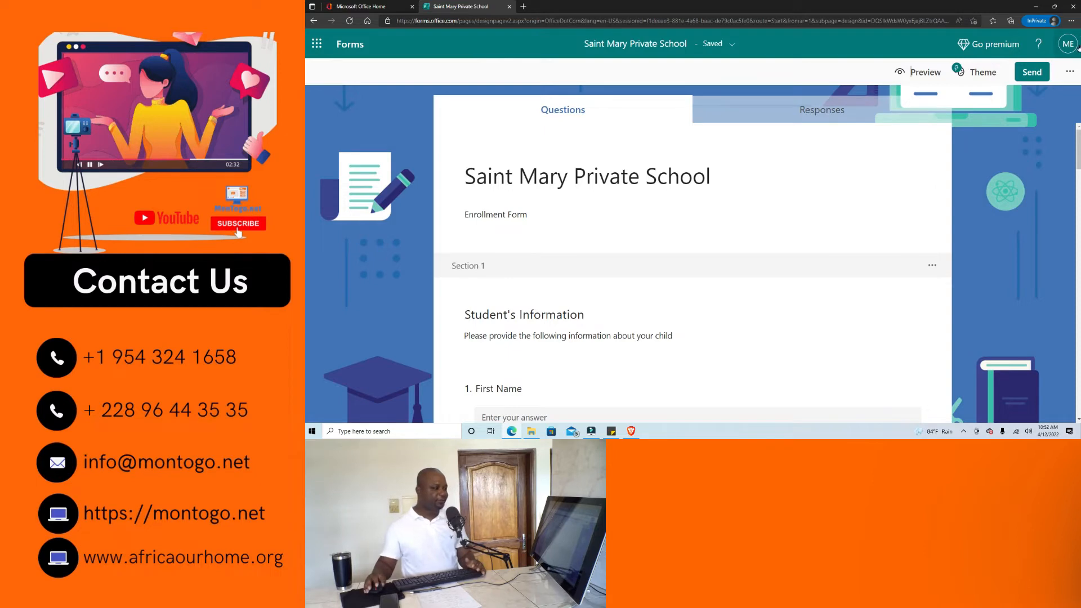
# Turn on Shorten URL for the share link and copy the shortened link.
pyautogui.click(1032, 72)
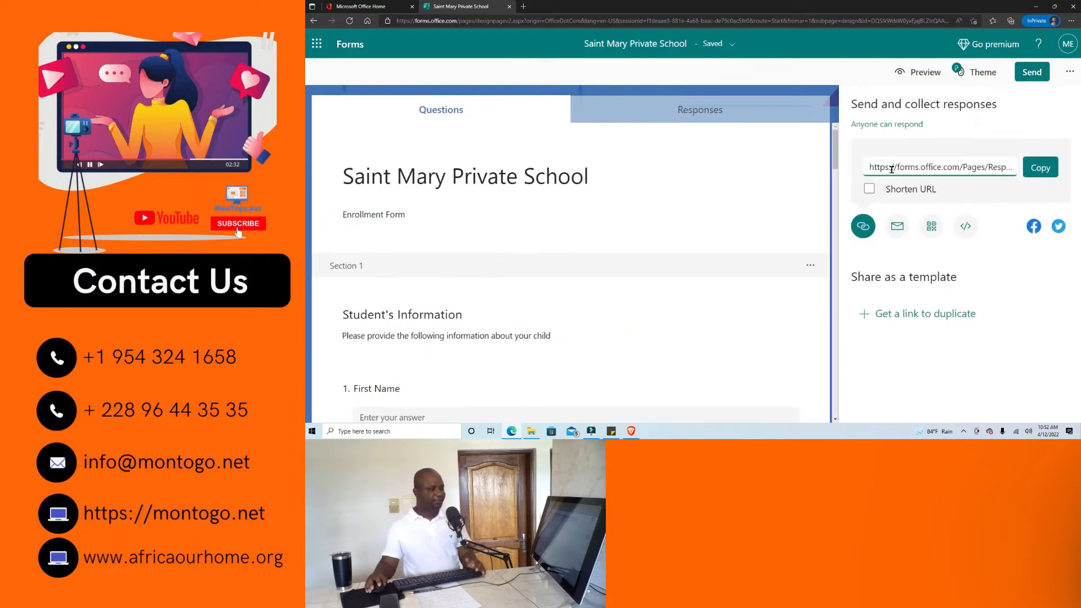
pyautogui.moveTo(869, 169); pyautogui.dragTo(1034, 167)
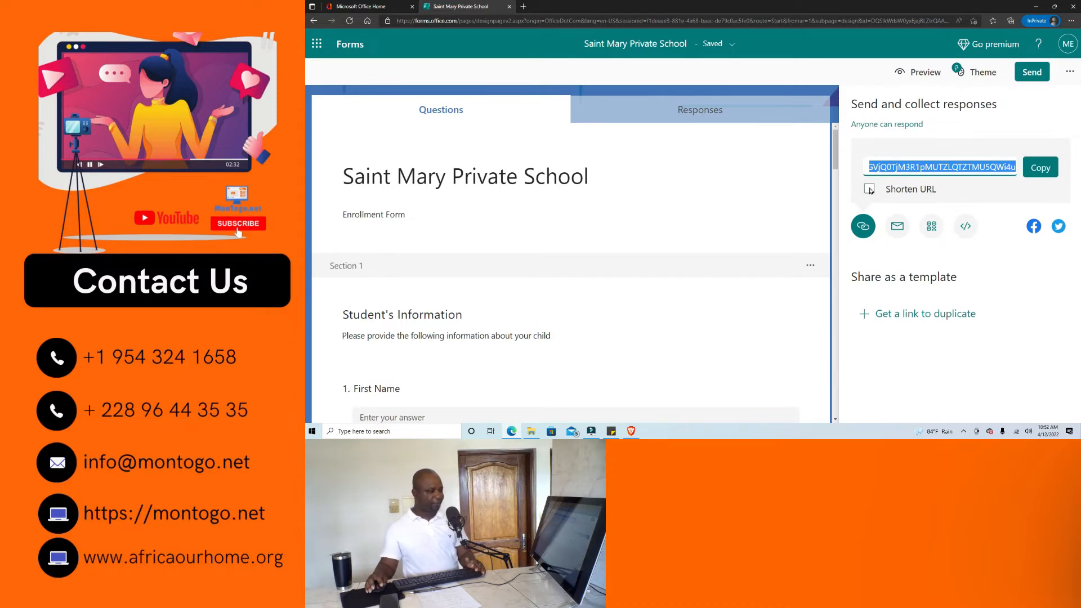
pyautogui.click(870, 189)
pyautogui.click(886, 192)
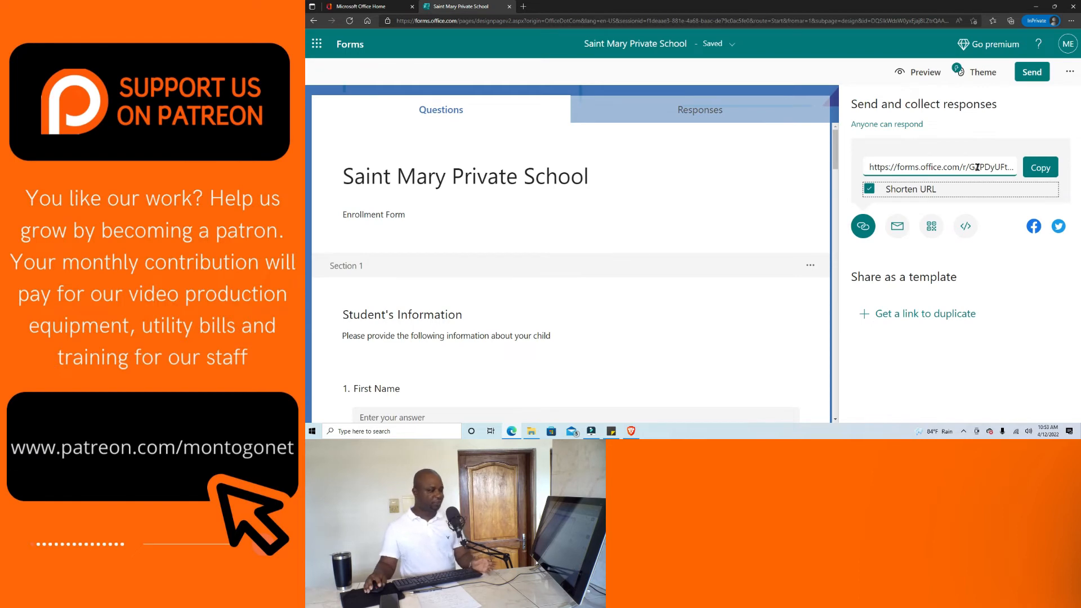
pyautogui.click(1046, 168)
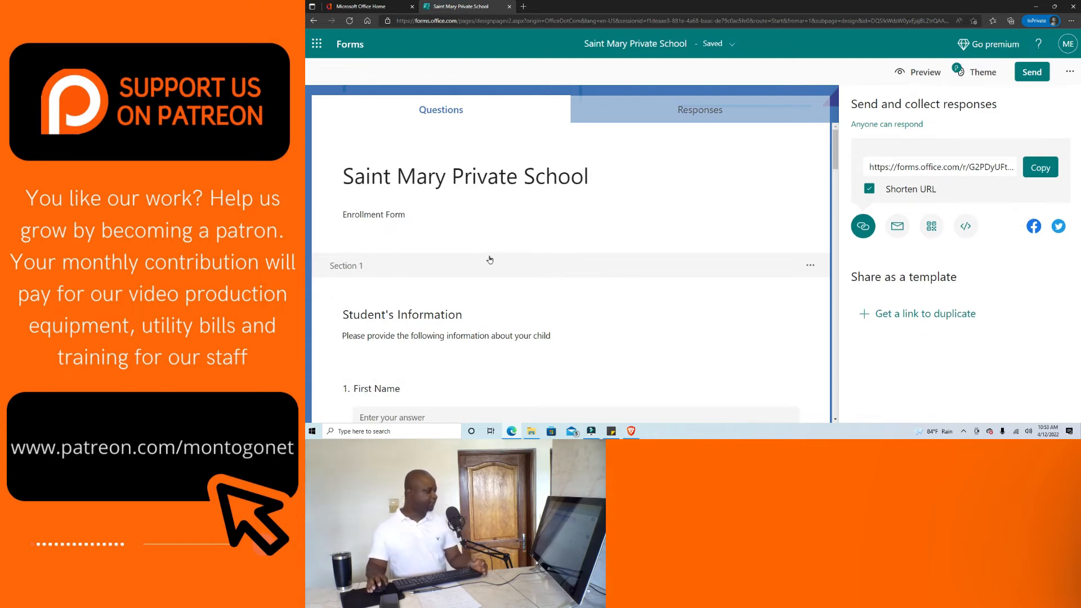
pyautogui.scroll(-4, 523, 282)
pyautogui.scroll(-3, 524, 283)
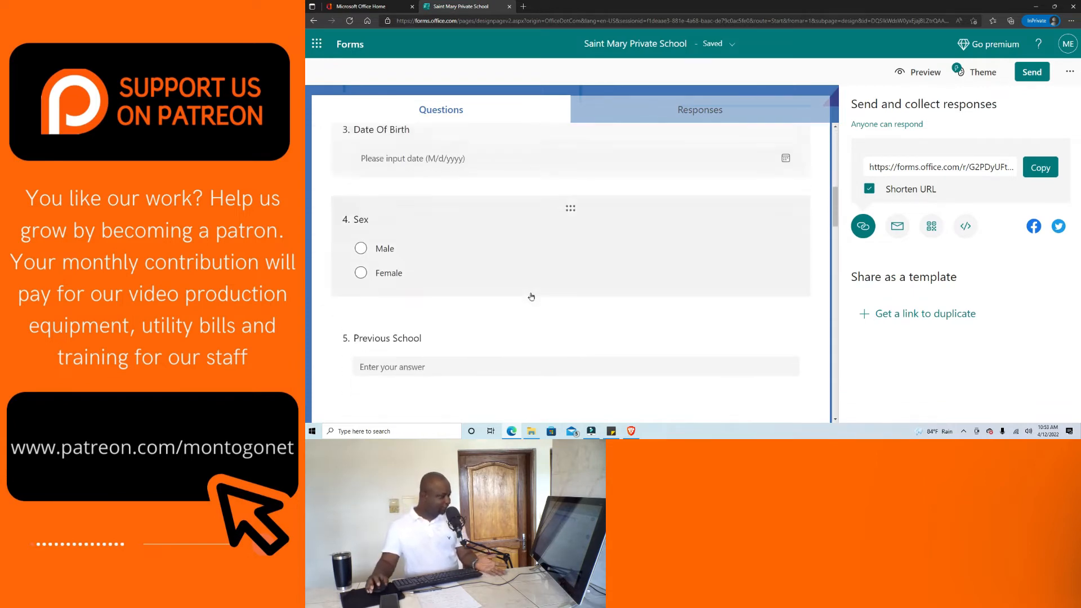
pyautogui.scroll(6, 568, 290)
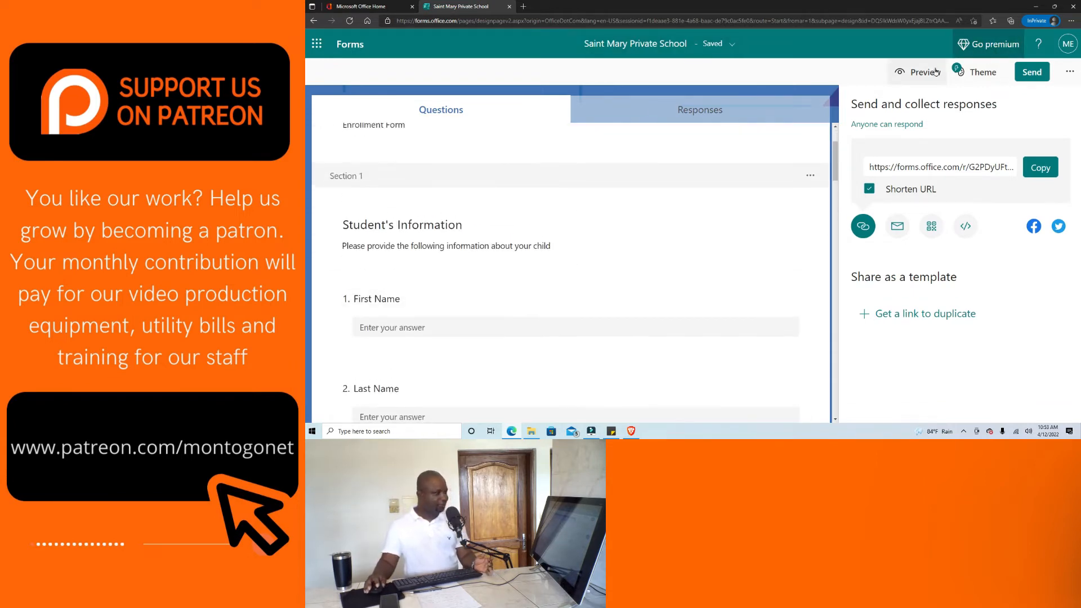
pyautogui.scroll(2, 642, 125)
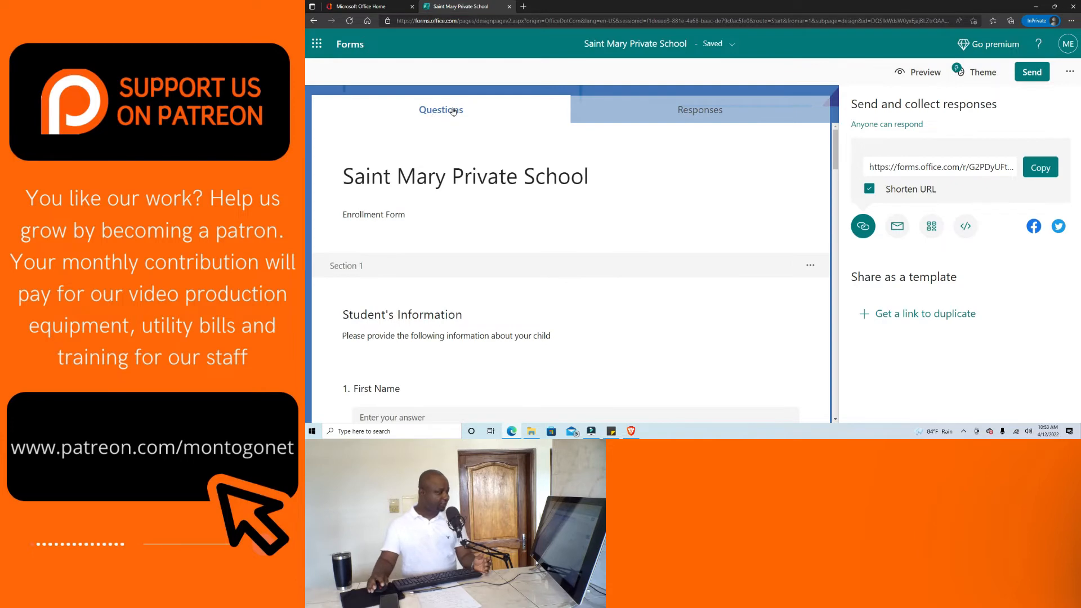
# Open the enrollment form's Responses summary showing 0 responses, 00:00 average time, and Active status.
pyautogui.click(704, 111)
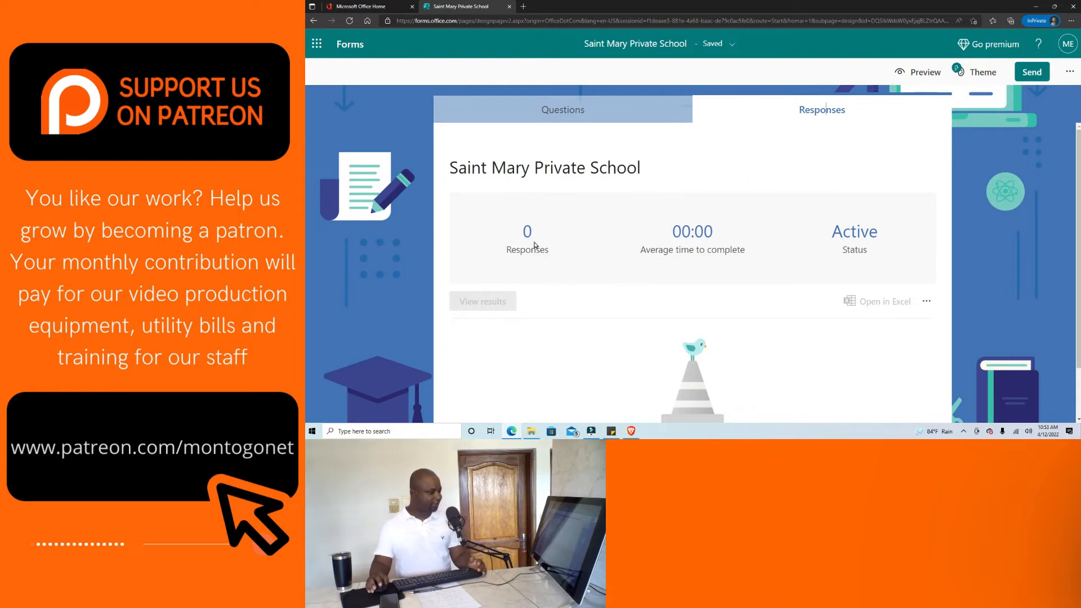
pyautogui.scroll(-1, 626, 257)
pyautogui.scroll(1, 628, 257)
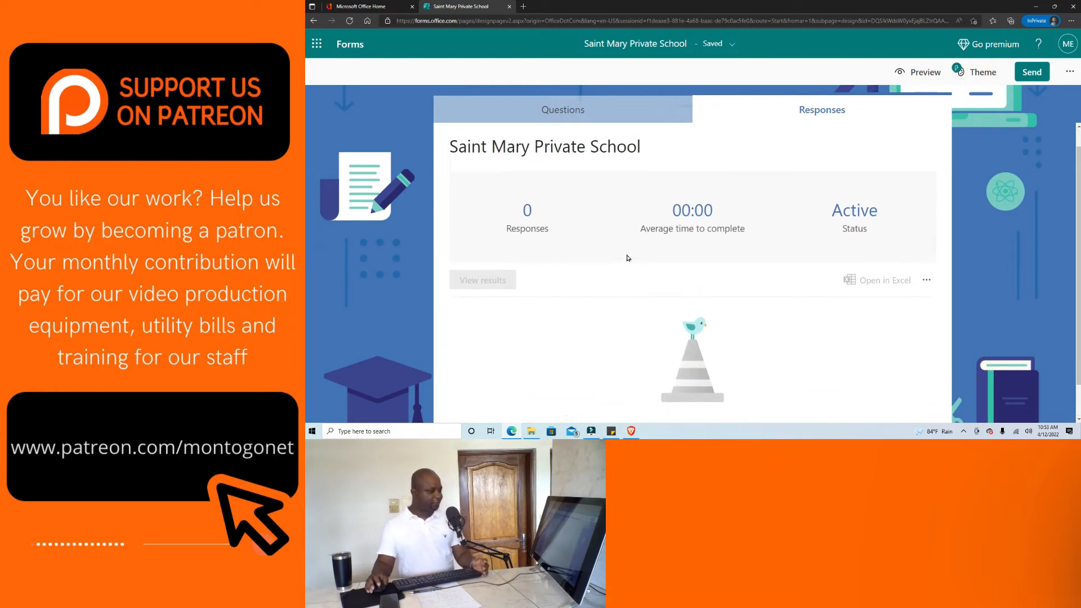
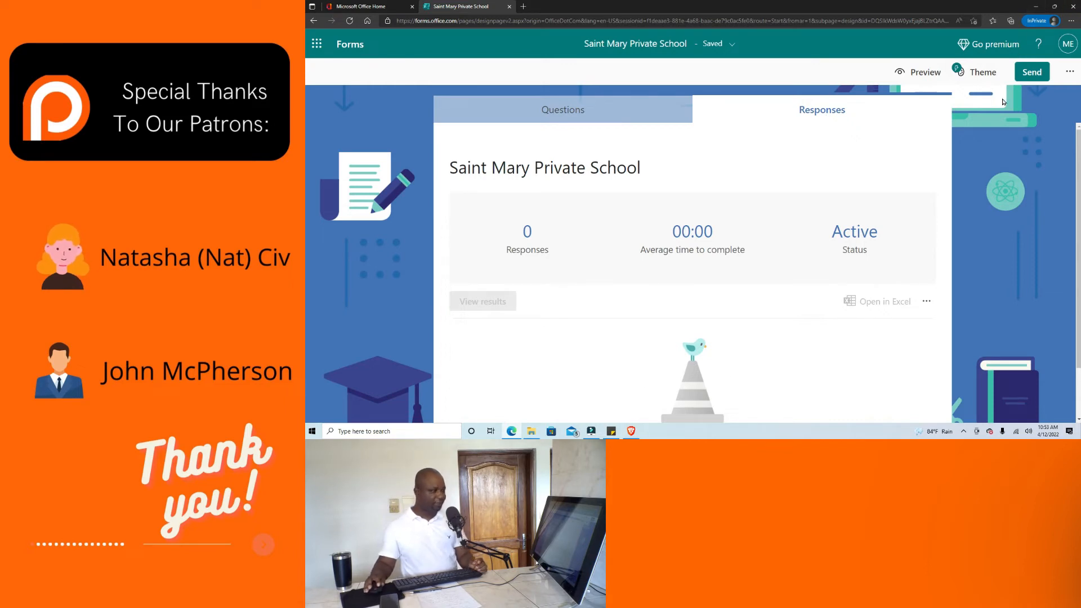
# Copy the form's shortened share link and switch over to the Brave browser.
pyautogui.click(1032, 72)
pyautogui.click(868, 190)
pyautogui.click(1045, 170)
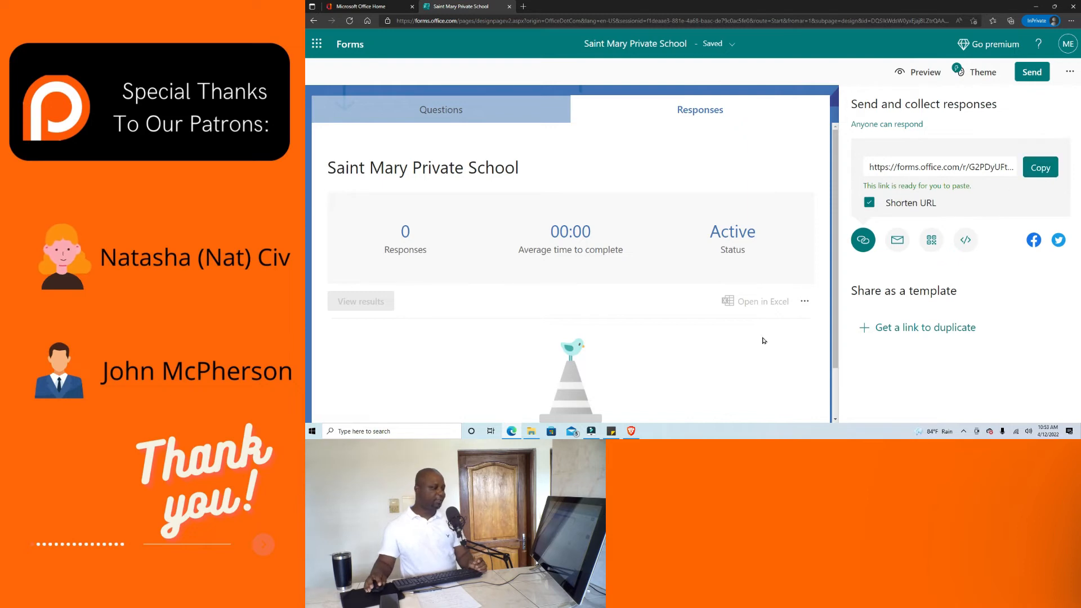
pyautogui.moveTo(632, 430)
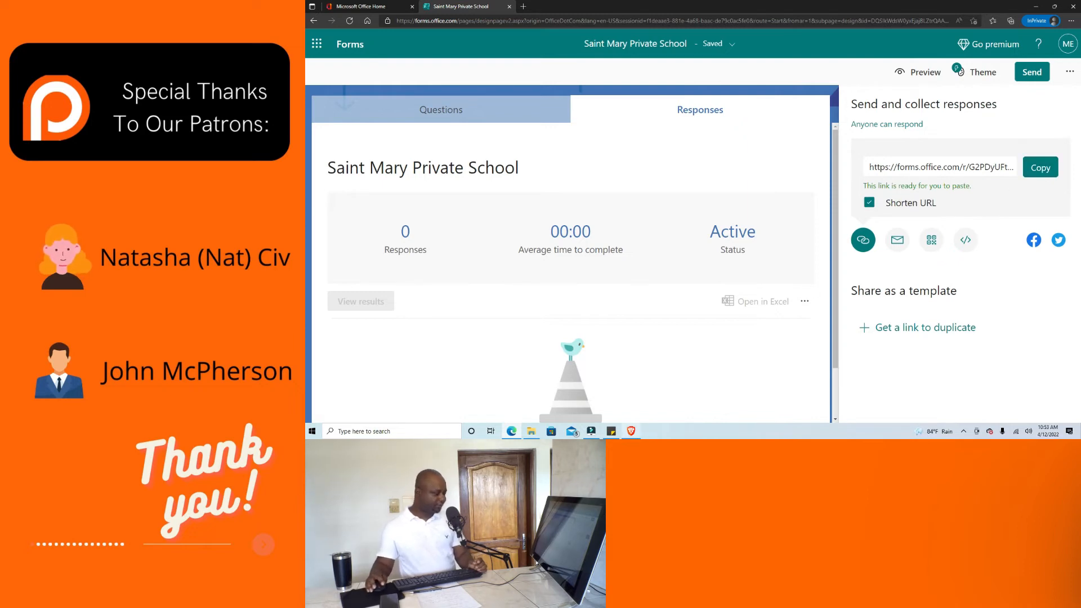
pyautogui.click(632, 394)
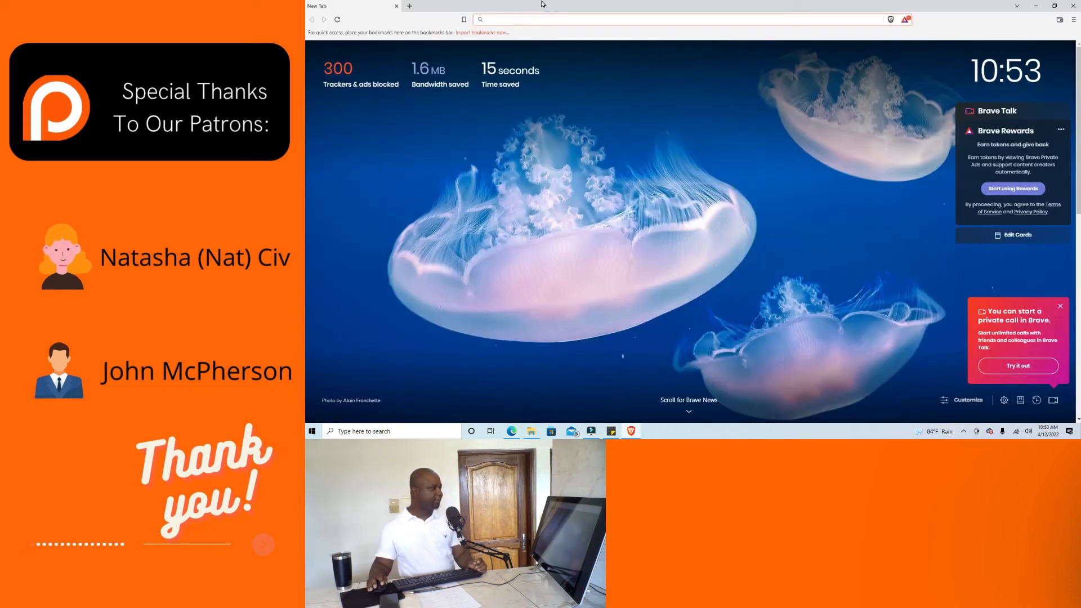
# Paste the copied form link into Brave's address bar and load the enrollment form.
pyautogui.rightClick(543, 19)
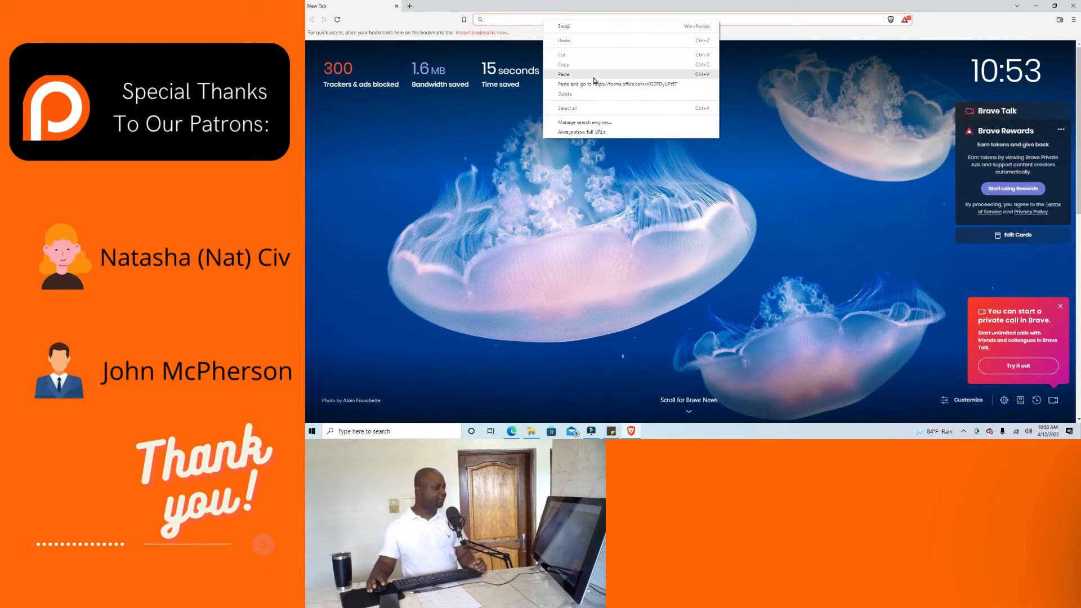
pyautogui.click(594, 76)
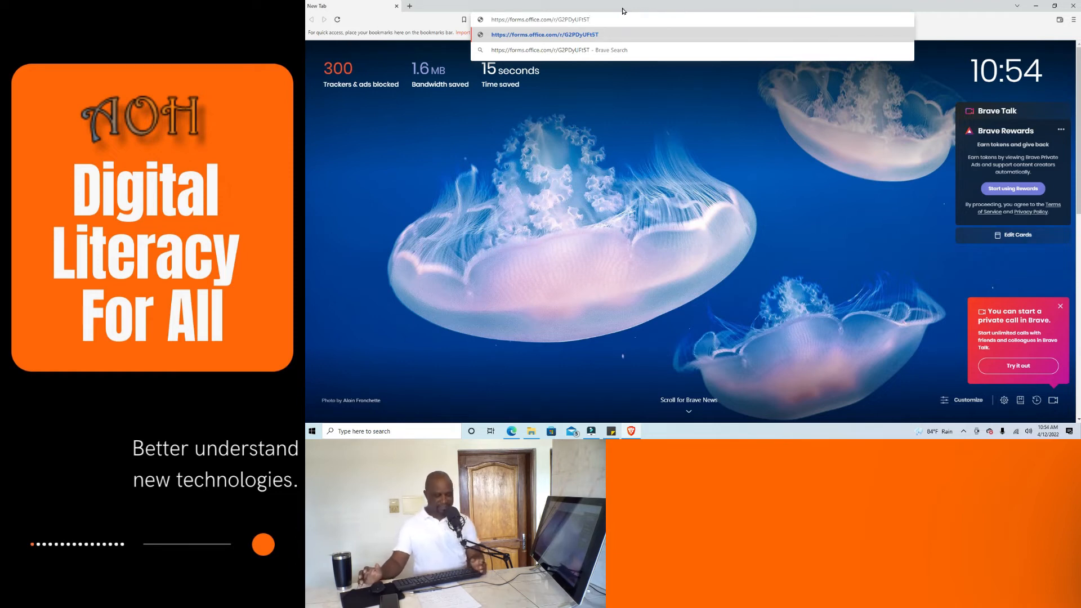
pyautogui.press('Return')
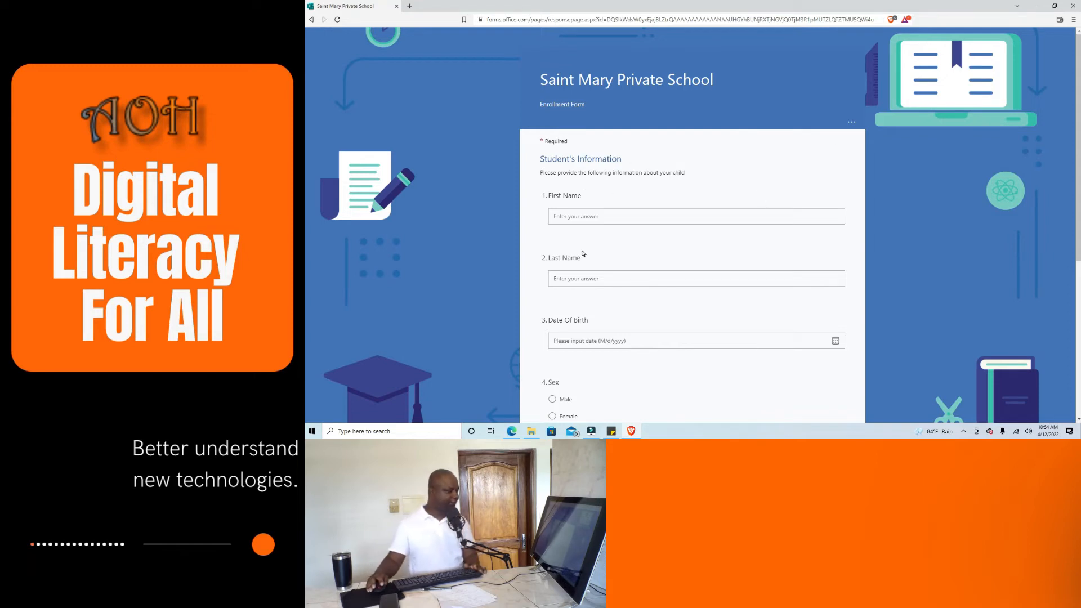
# Enter the student's first name and last name, correcting a surname typed into First Name.
pyautogui.click(584, 216)
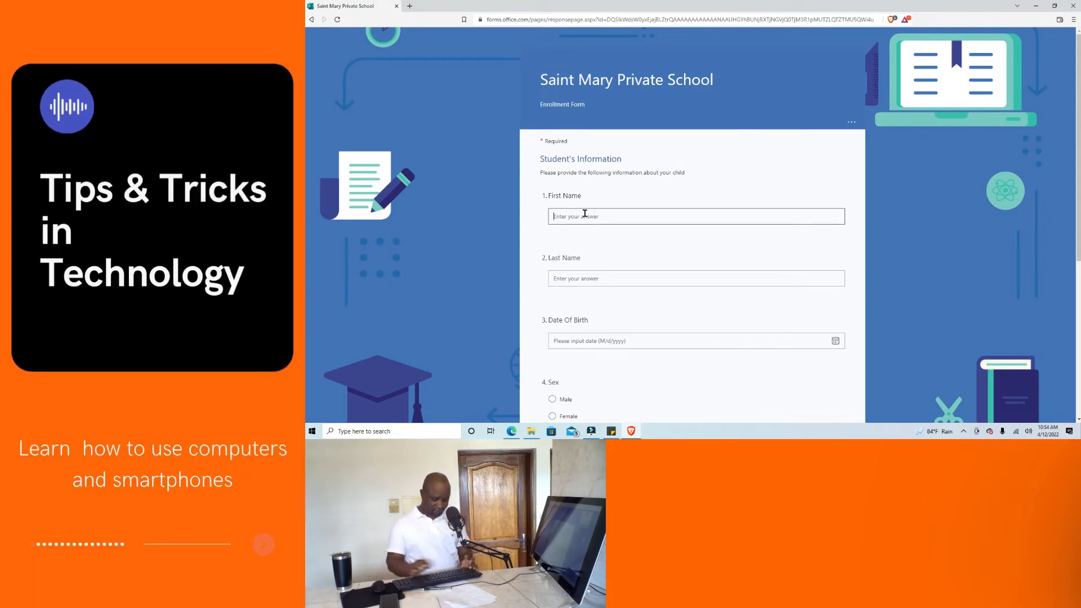
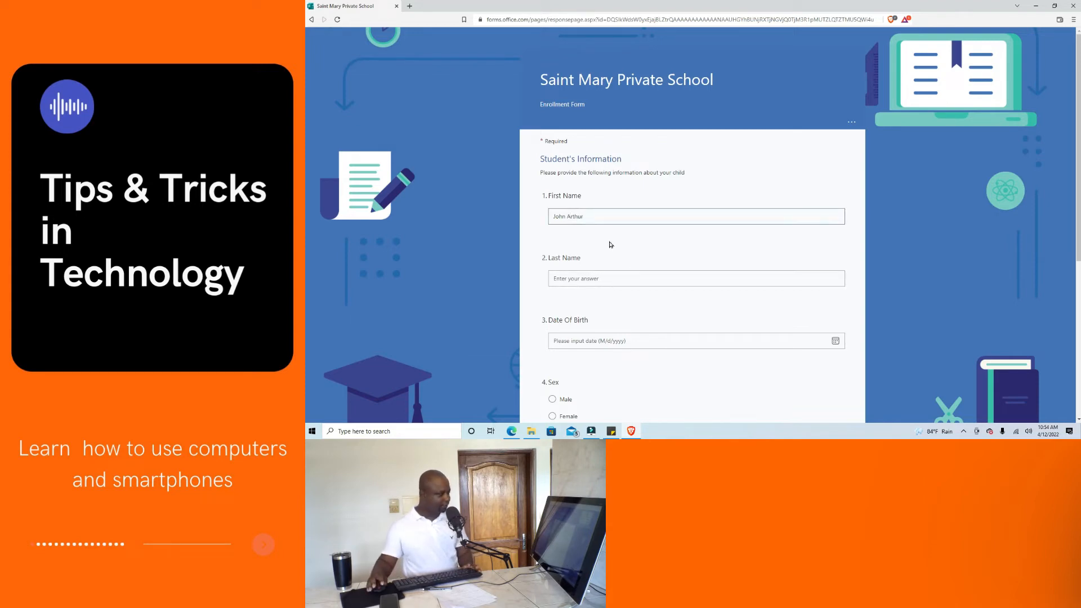
pyautogui.moveTo(591, 218); pyautogui.dragTo(570, 215)
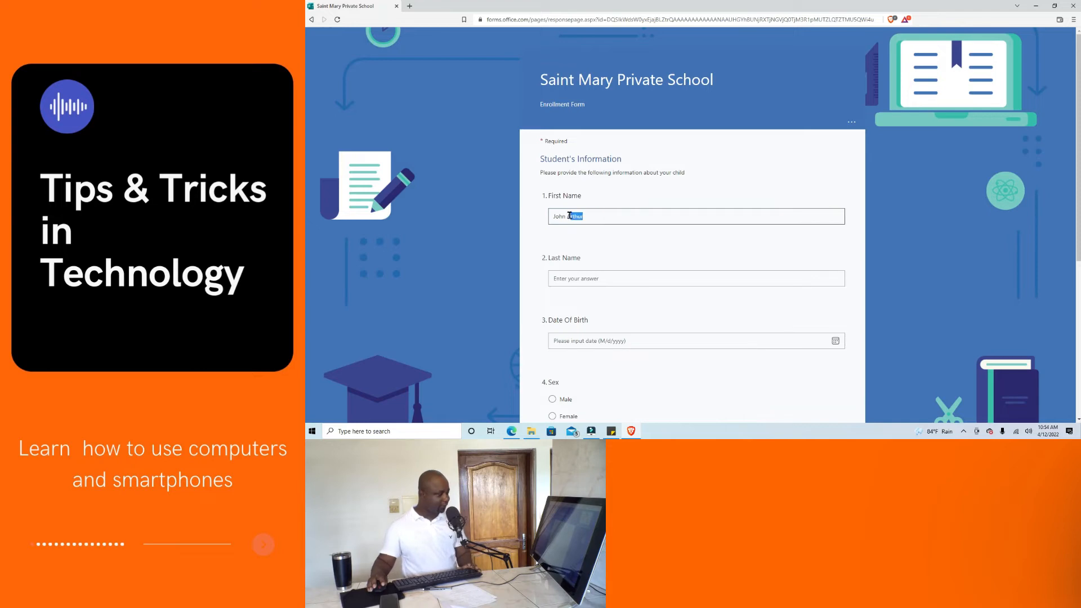
pyautogui.press('BackSpace')
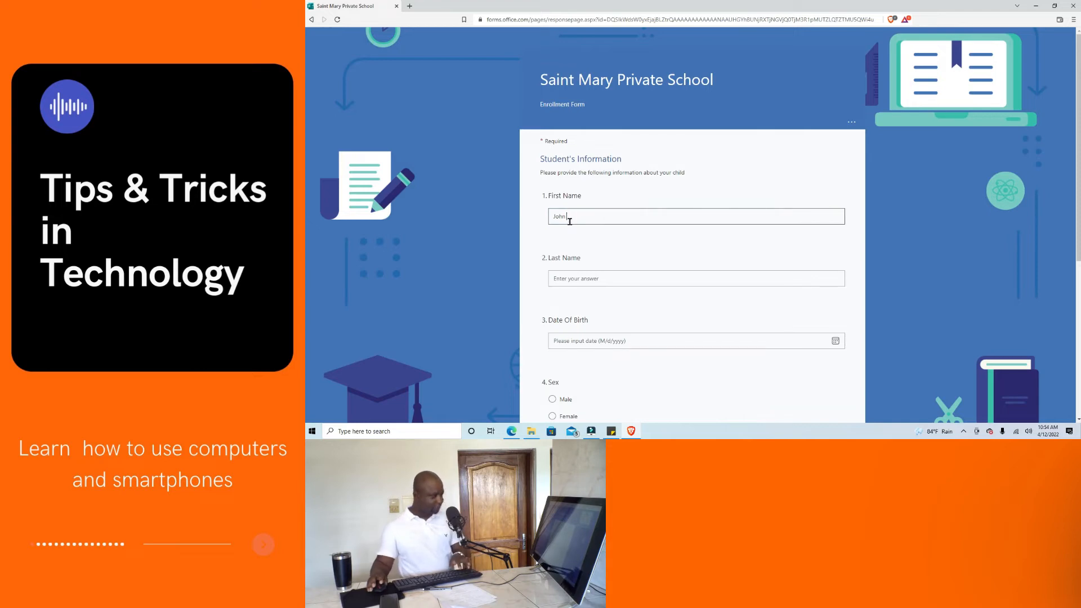
pyautogui.click(583, 279)
pyautogui.write('Arthur')
# Set the Date Of Birth to May 9, 2019 using the calendar picker.
pyautogui.scroll(-2, 665, 302)
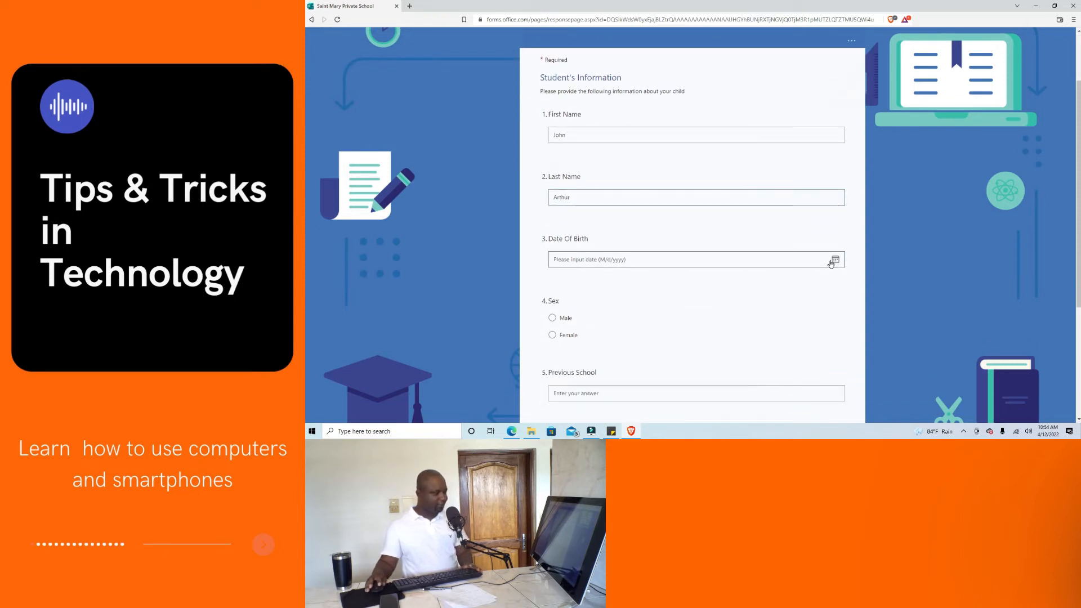
pyautogui.click(836, 260)
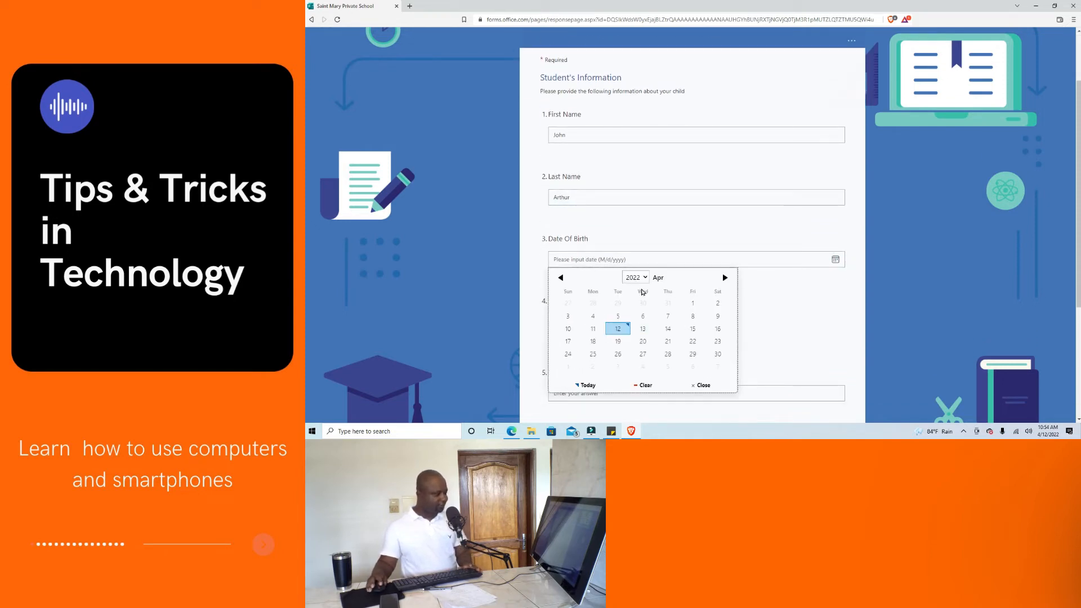
pyautogui.click(648, 278)
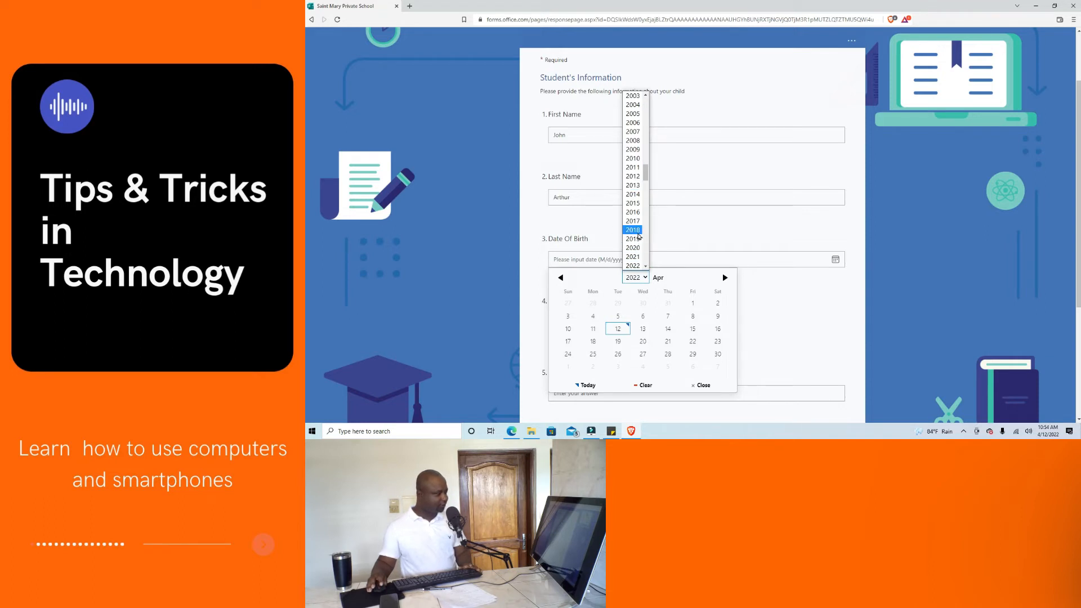
pyautogui.click(638, 239)
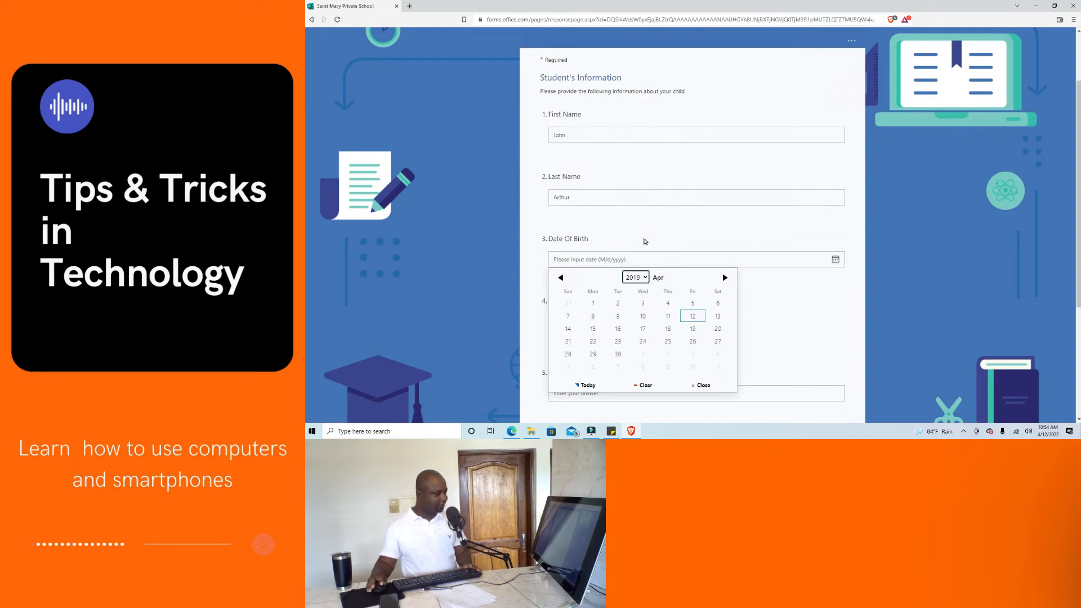
pyautogui.click(724, 277)
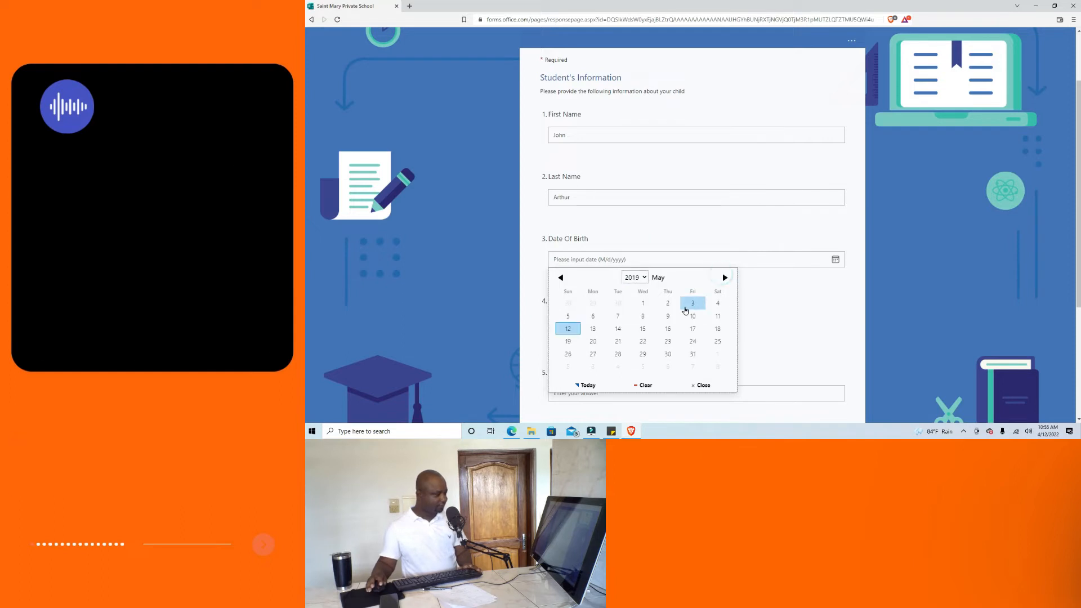
pyautogui.click(670, 316)
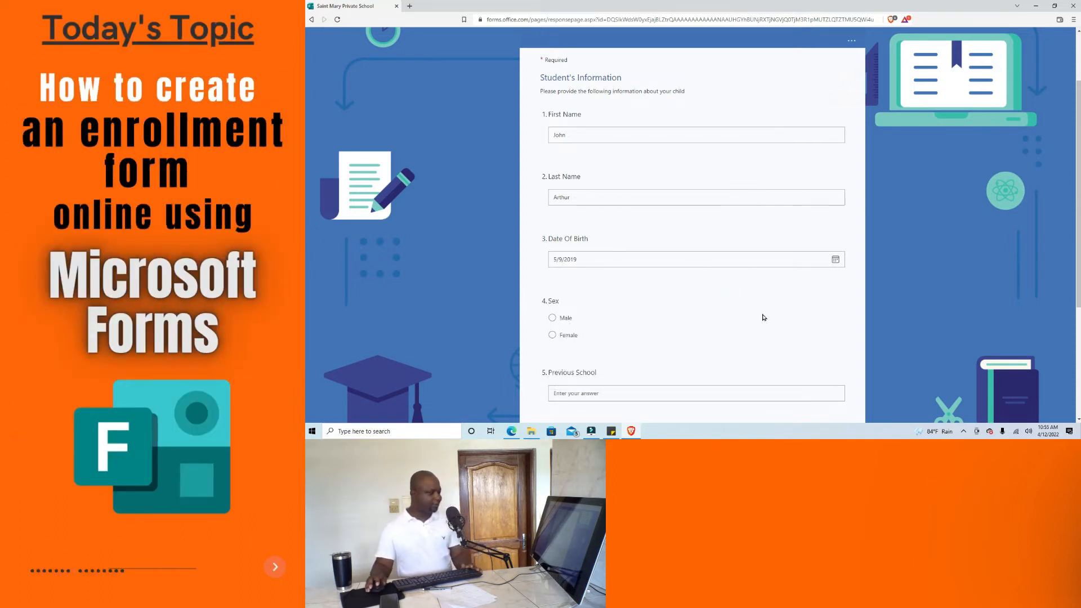
# Answer Male for Sex and N/A for Previous School.
pyautogui.click(552, 318)
pyautogui.scroll(-2, 736, 310)
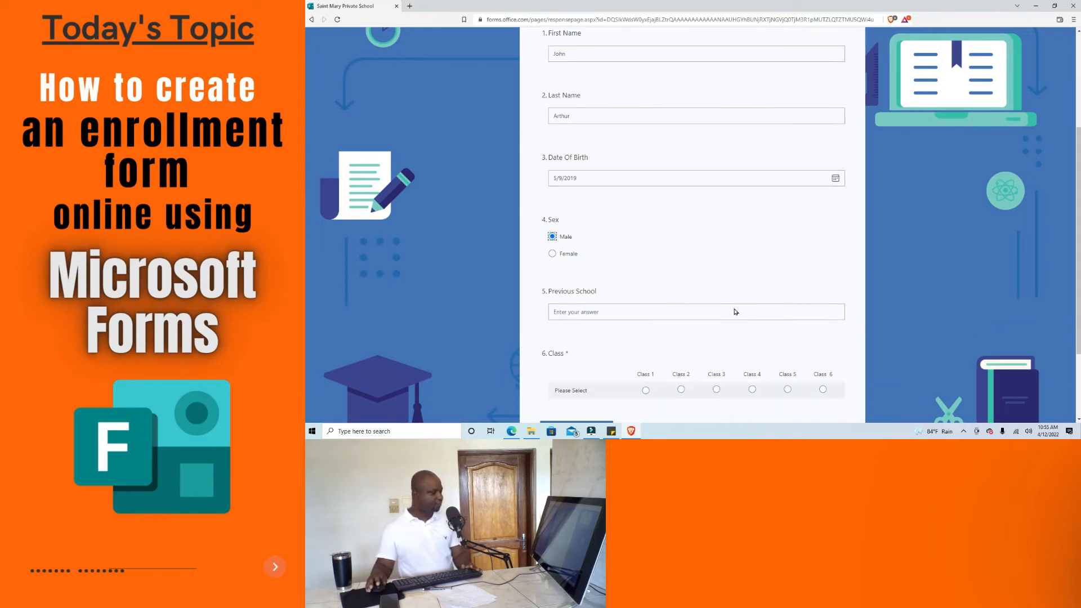
pyautogui.click(613, 317)
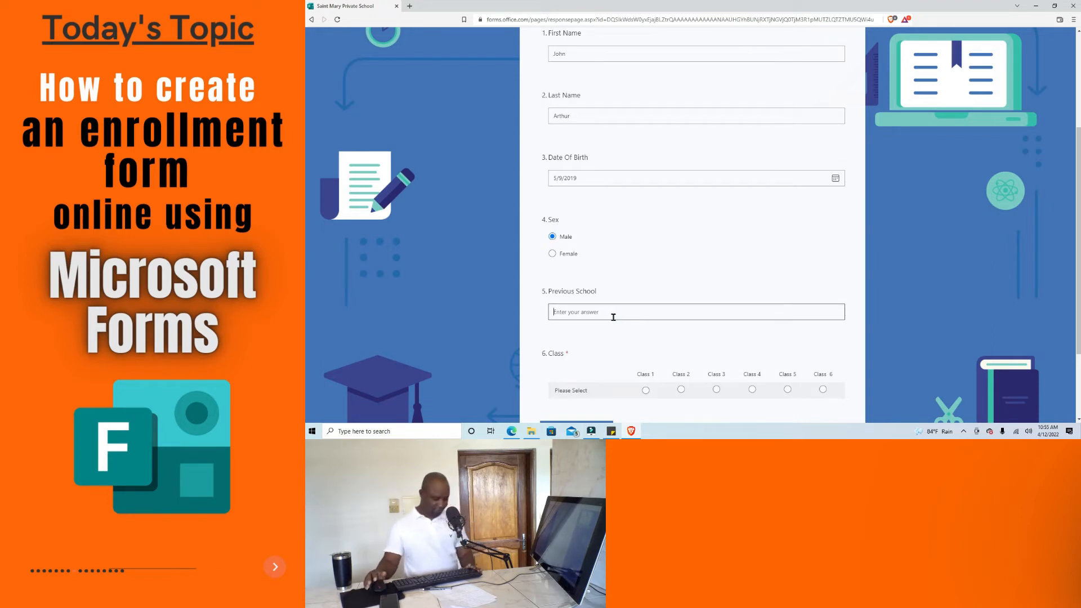
pyautogui.write('N/A')
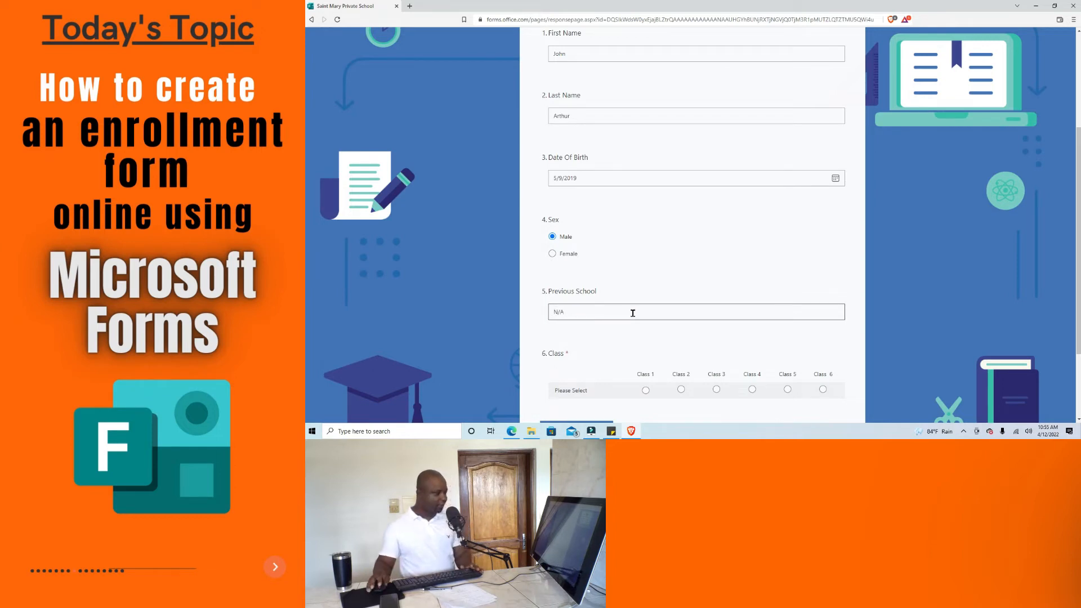
# Choose Class 1 and continue to the Parents' Information section.
pyautogui.scroll(-2, 613, 317)
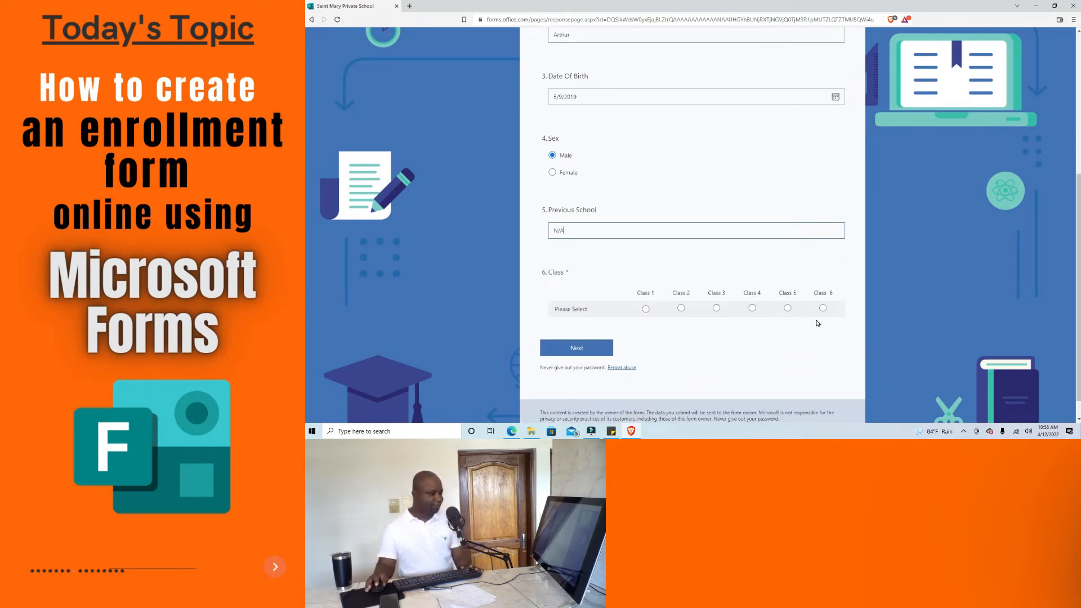
pyautogui.click(646, 309)
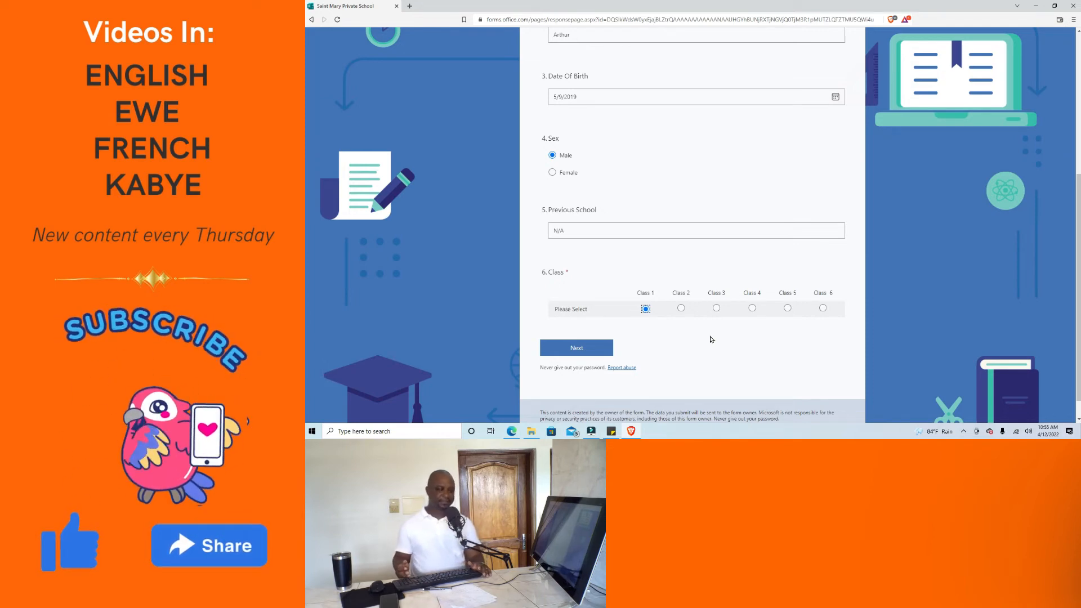
pyautogui.scroll(2, 711, 339)
pyautogui.scroll(4, 712, 338)
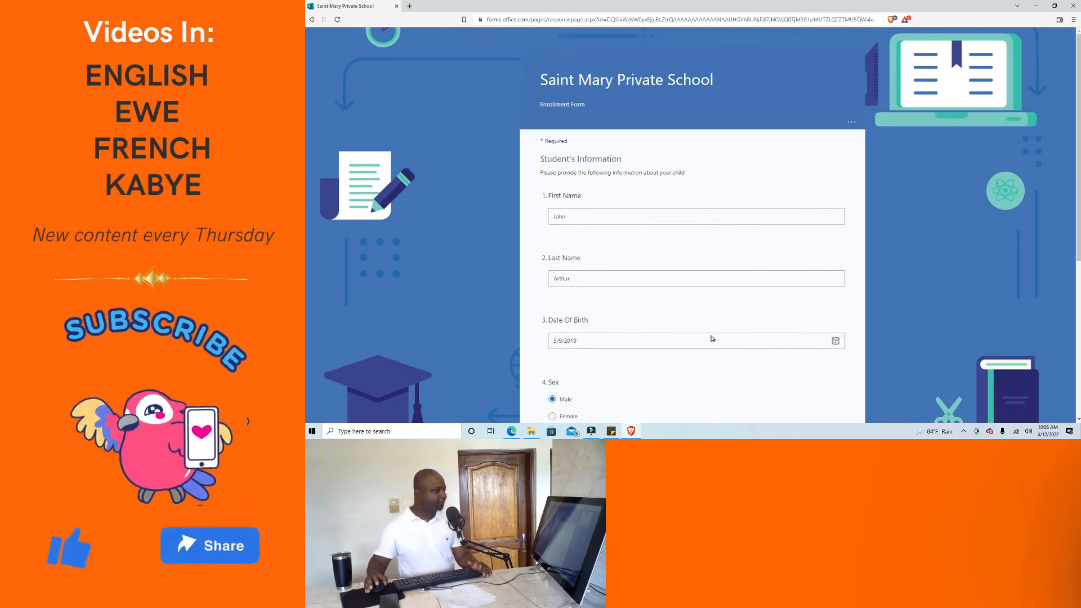
pyautogui.scroll(-4, 635, 150)
pyautogui.scroll(-3, 668, 236)
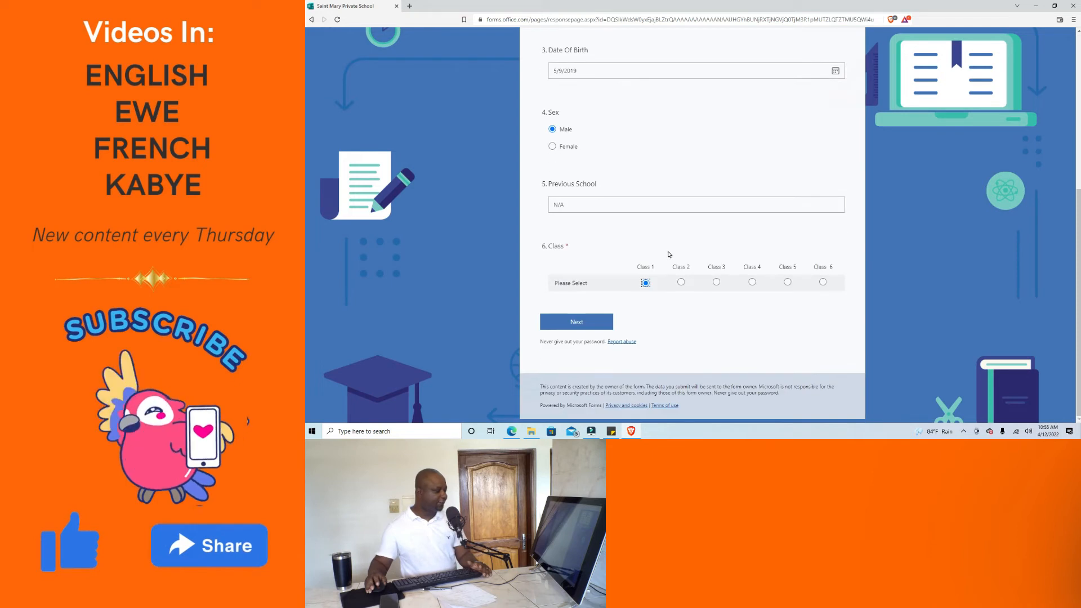
pyautogui.click(589, 317)
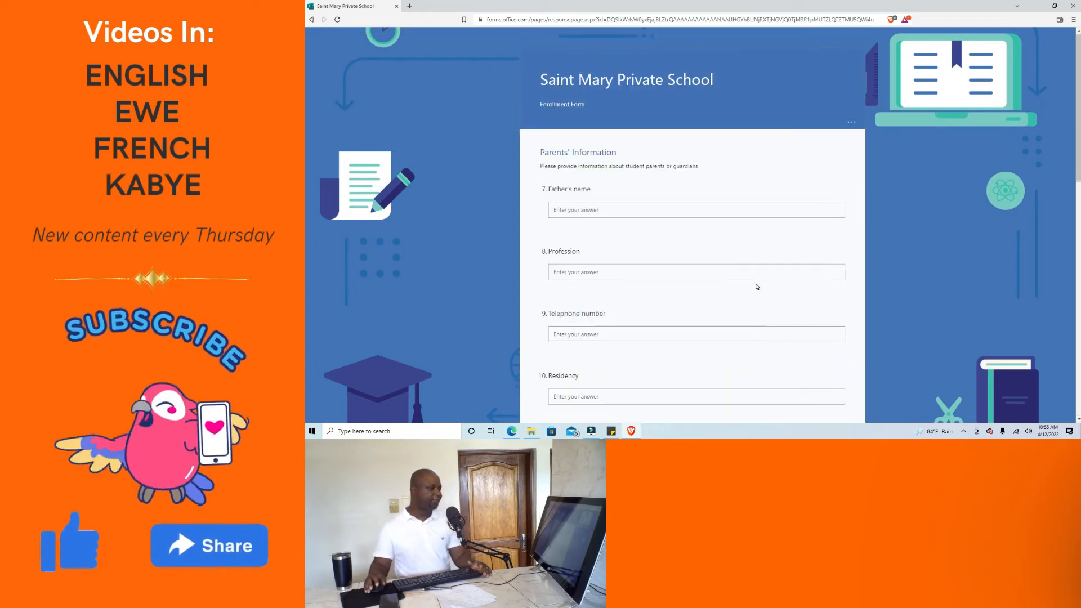
# Enter the father's name and Pastor as his profession.
pyautogui.click(581, 209)
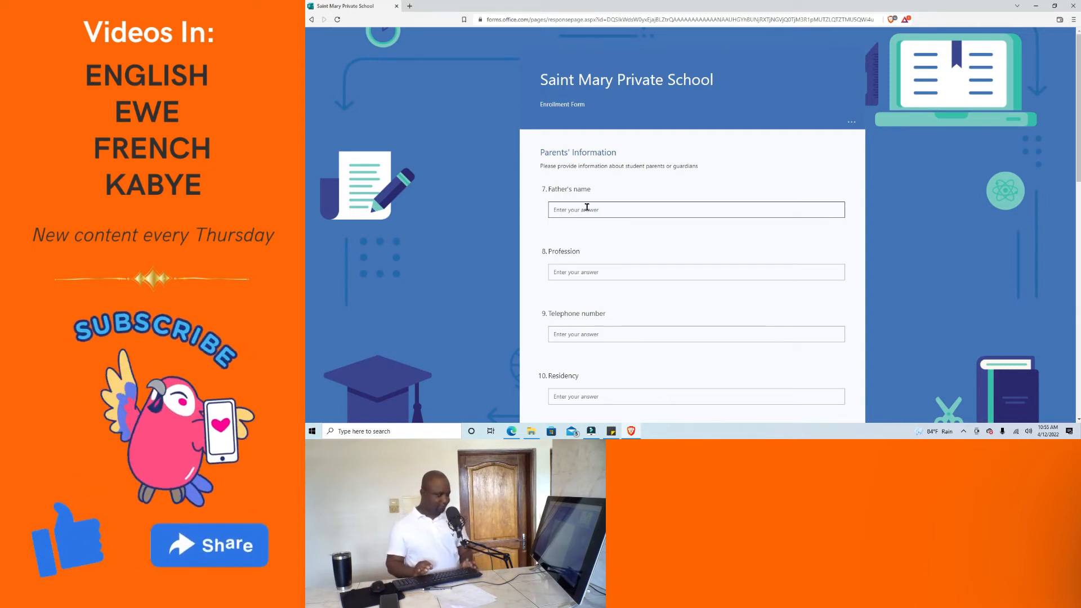
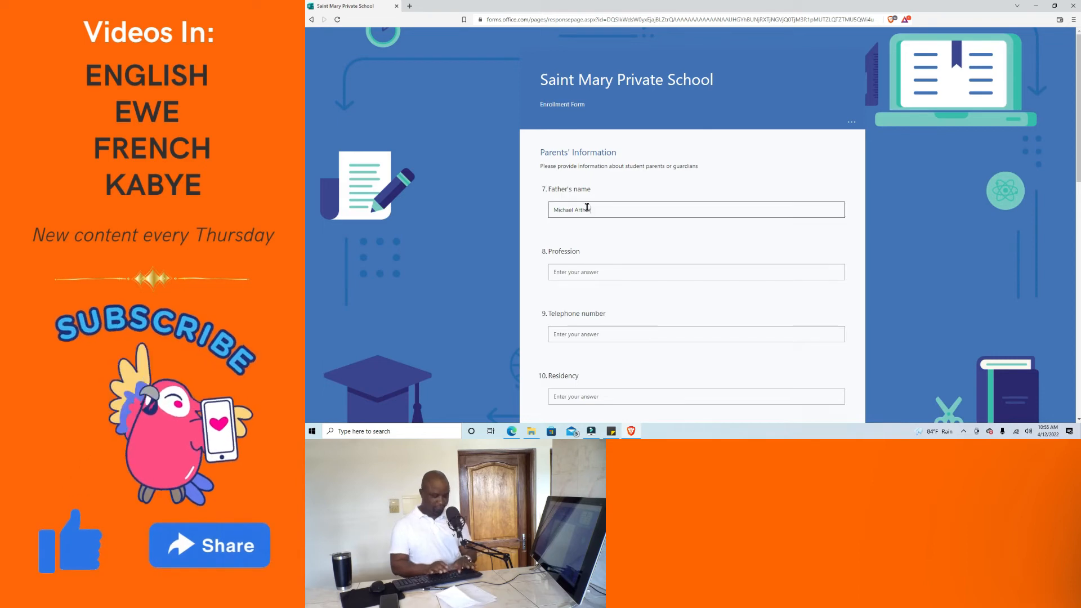
pyautogui.click(586, 273)
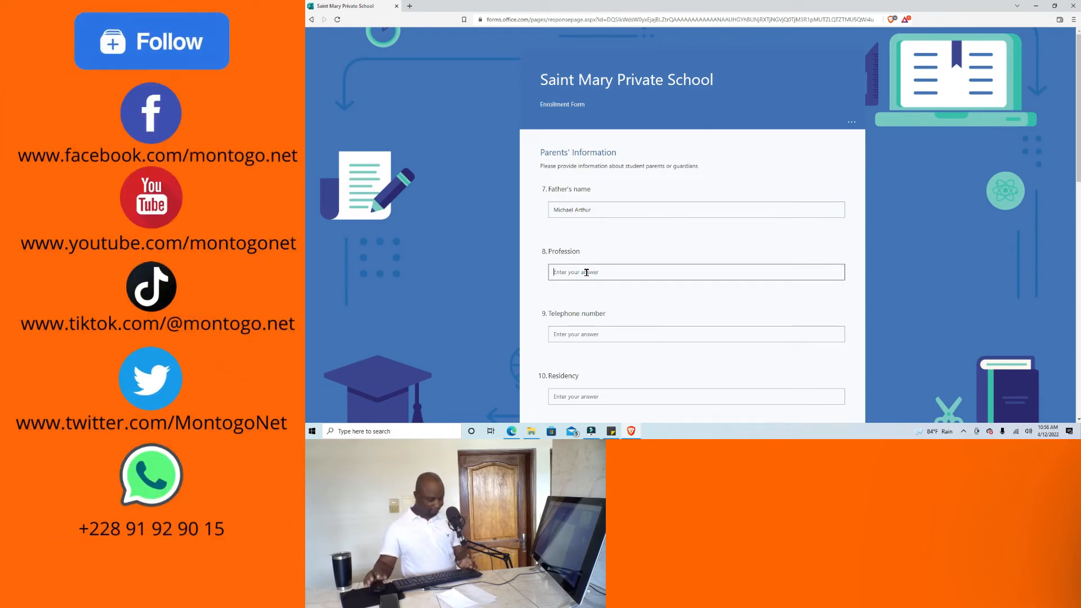
pyautogui.write('Pastor')
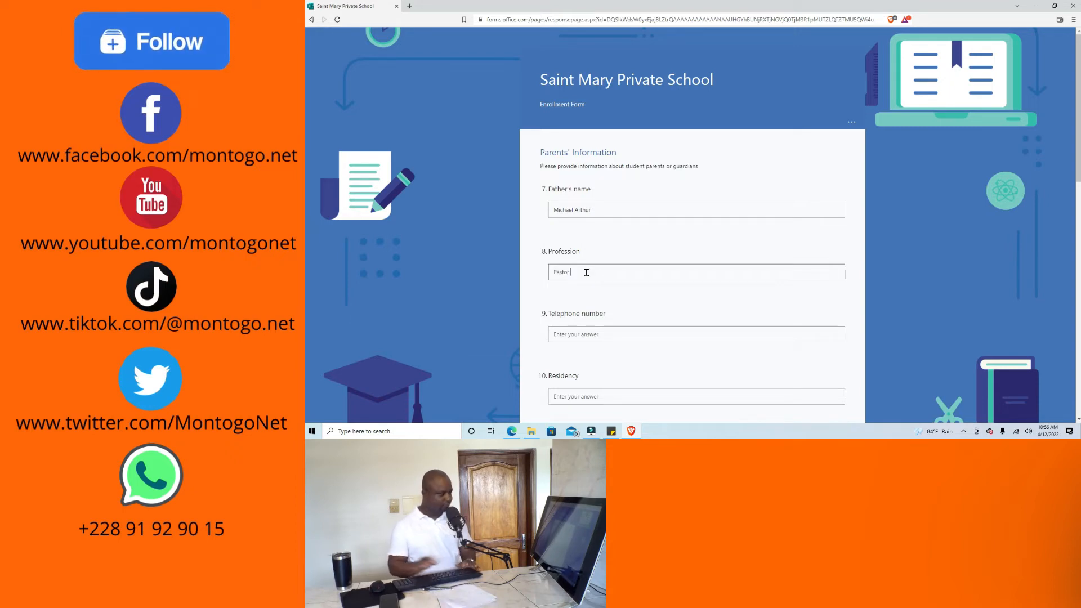
# Fill in the father's telephone number and his residency town.
pyautogui.click(602, 331)
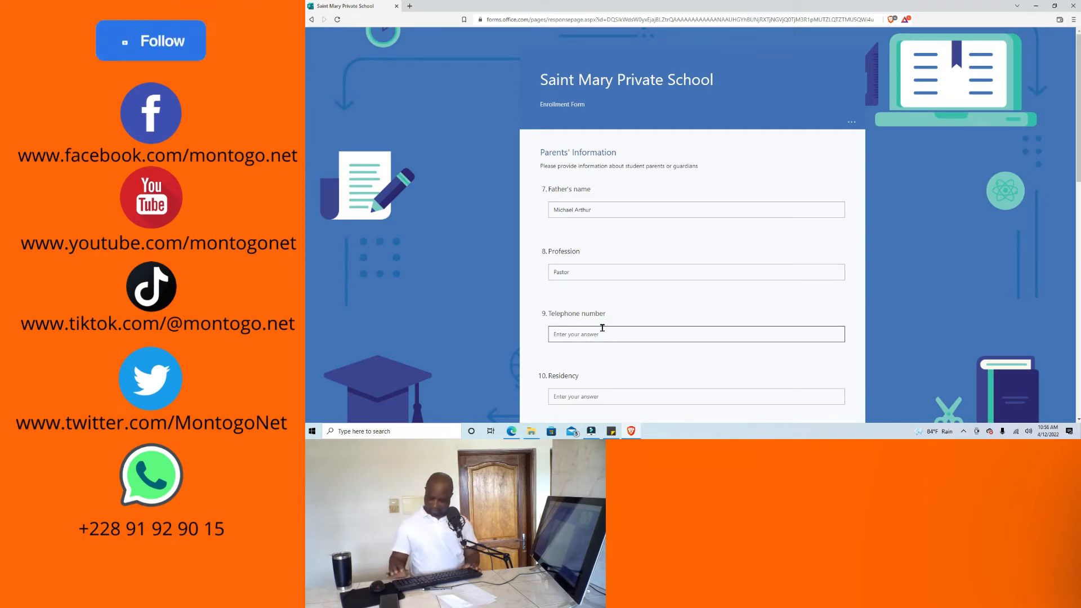
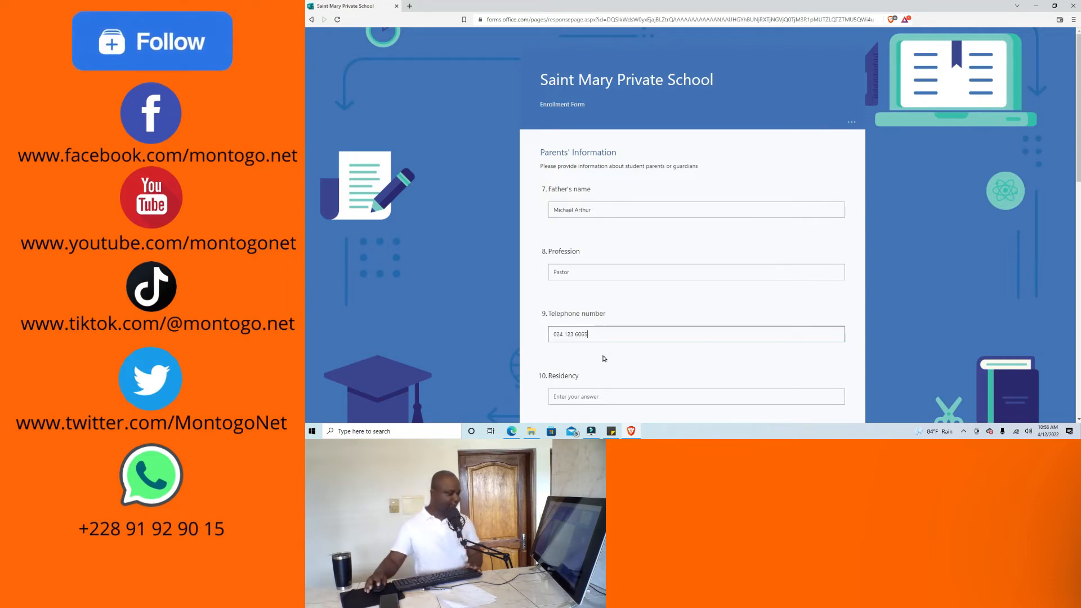
pyautogui.scroll(-1, 603, 358)
pyautogui.click(603, 349)
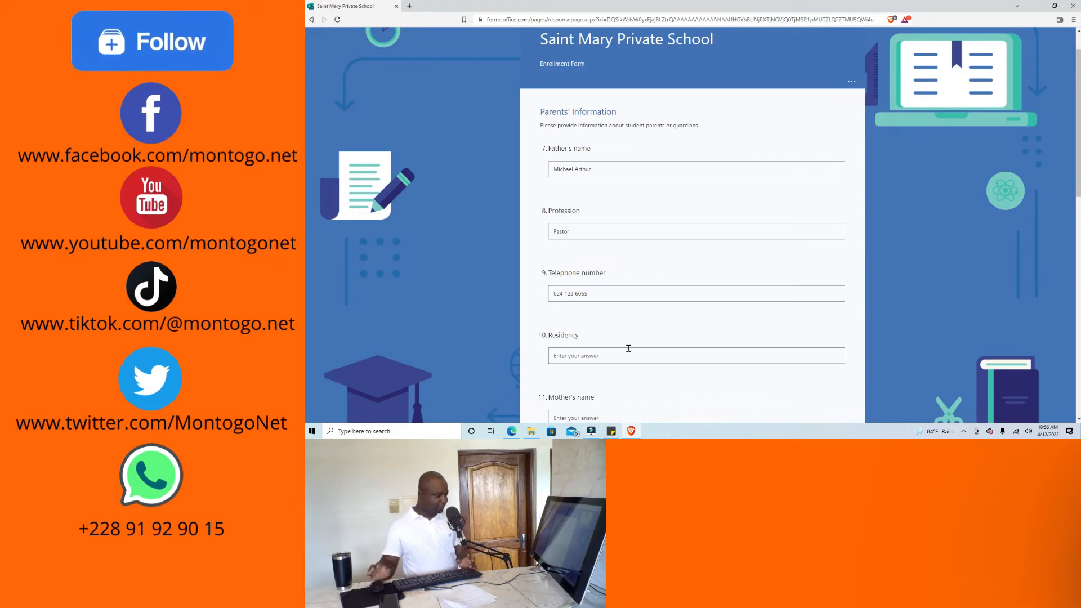
pyautogui.write('Moree')
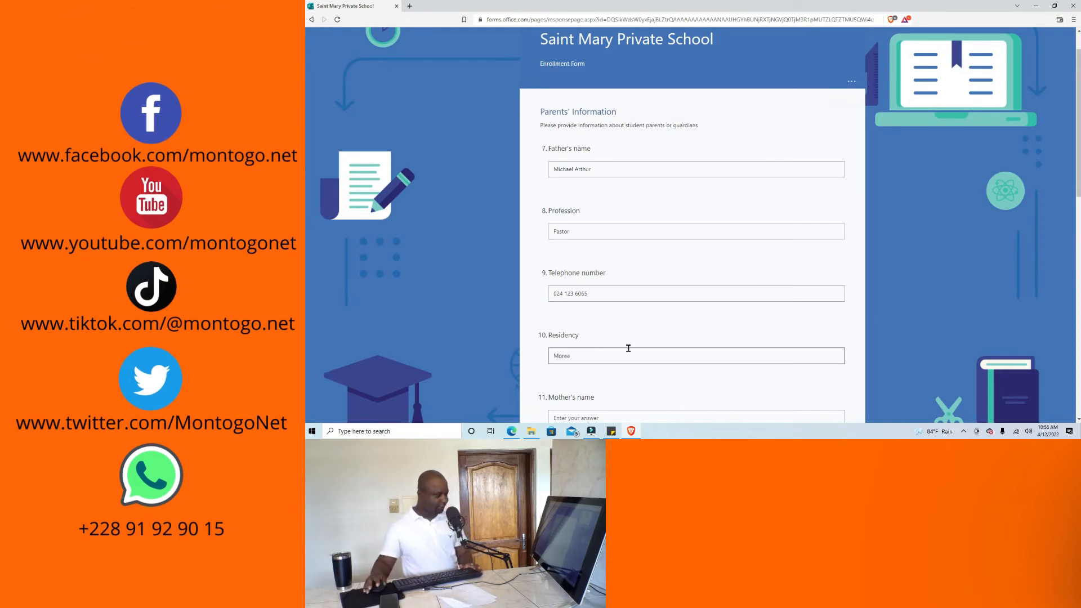
pyautogui.scroll(-2, 629, 348)
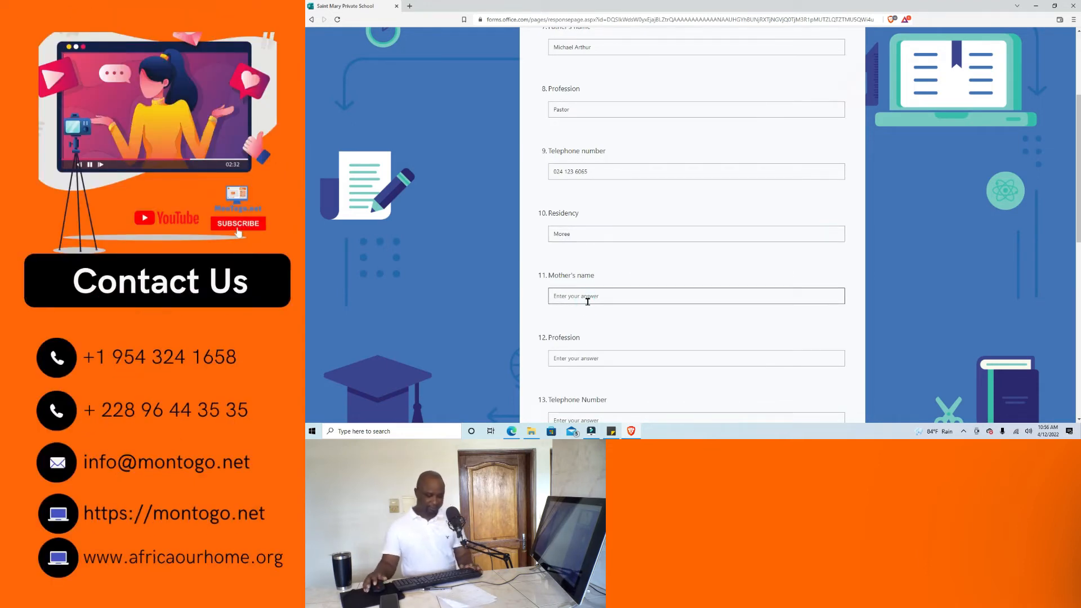
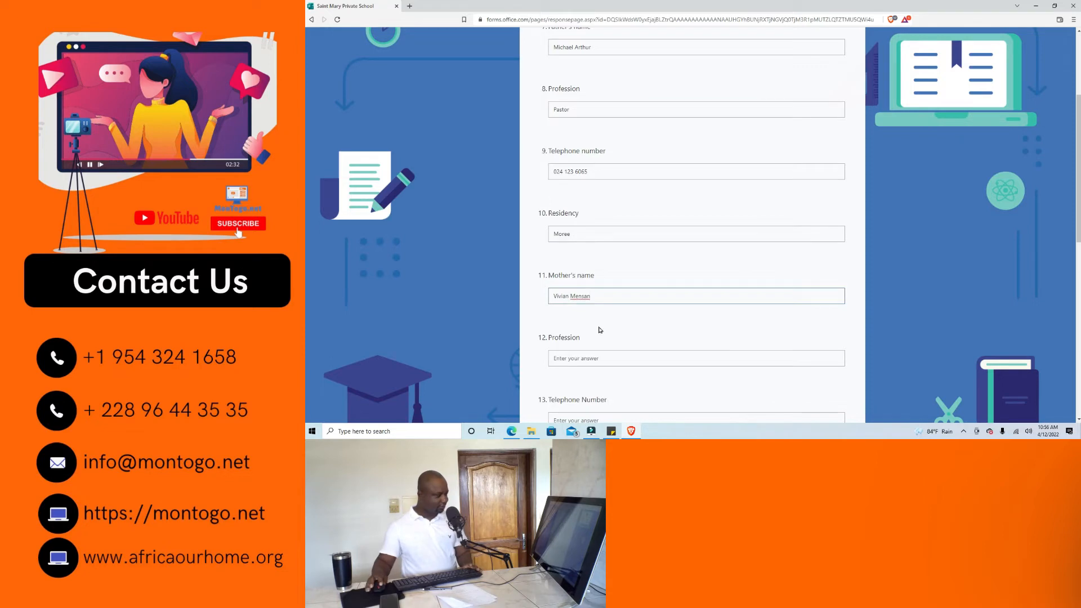
# Enter the mother's name, Business woman as profession, and her telephone number.
pyautogui.click(596, 358)
pyautogui.scroll(-1, 606, 353)
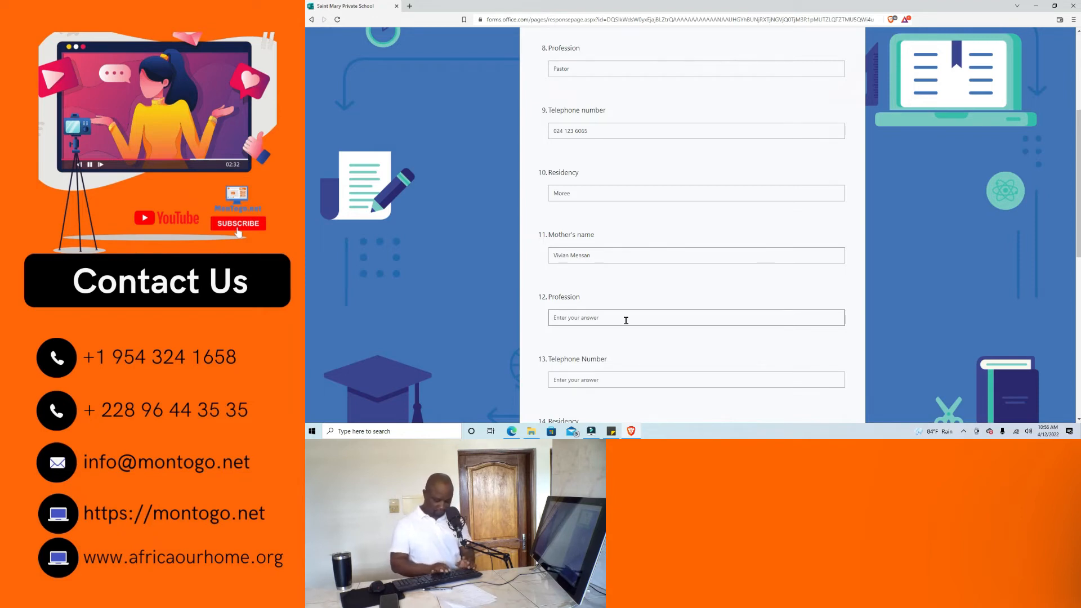
pyautogui.write('Business')
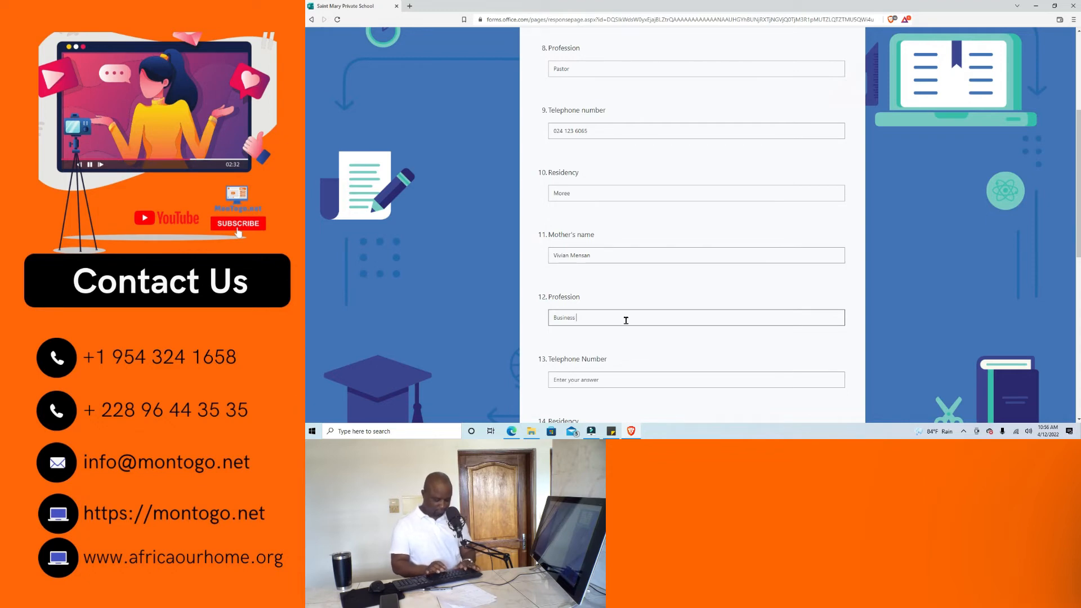
pyautogui.write(' woma')
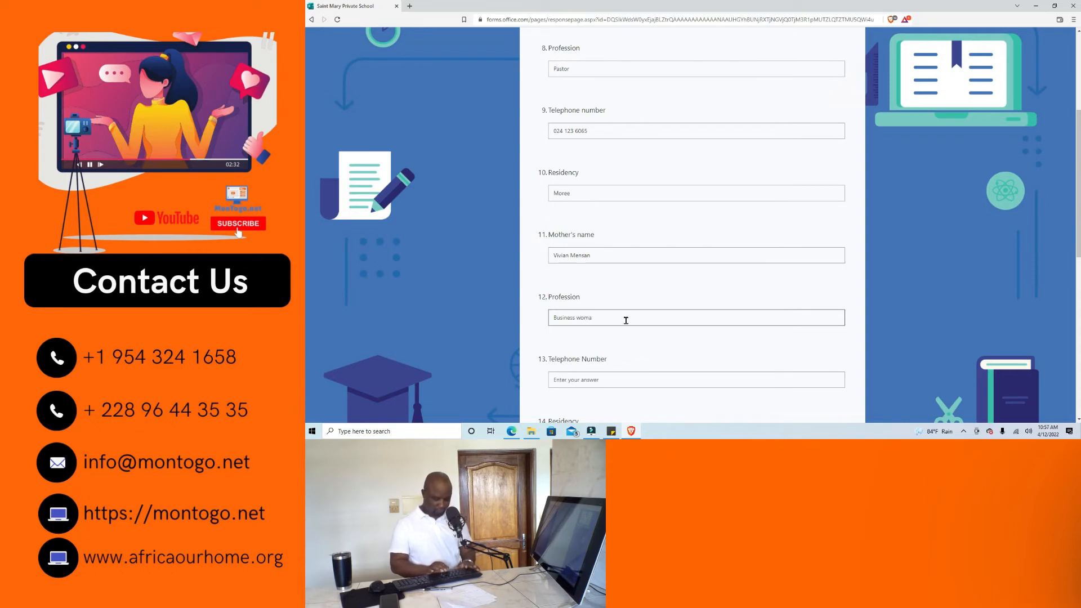
pyautogui.write('n')
pyautogui.scroll(-1, 593, 349)
pyautogui.click(589, 338)
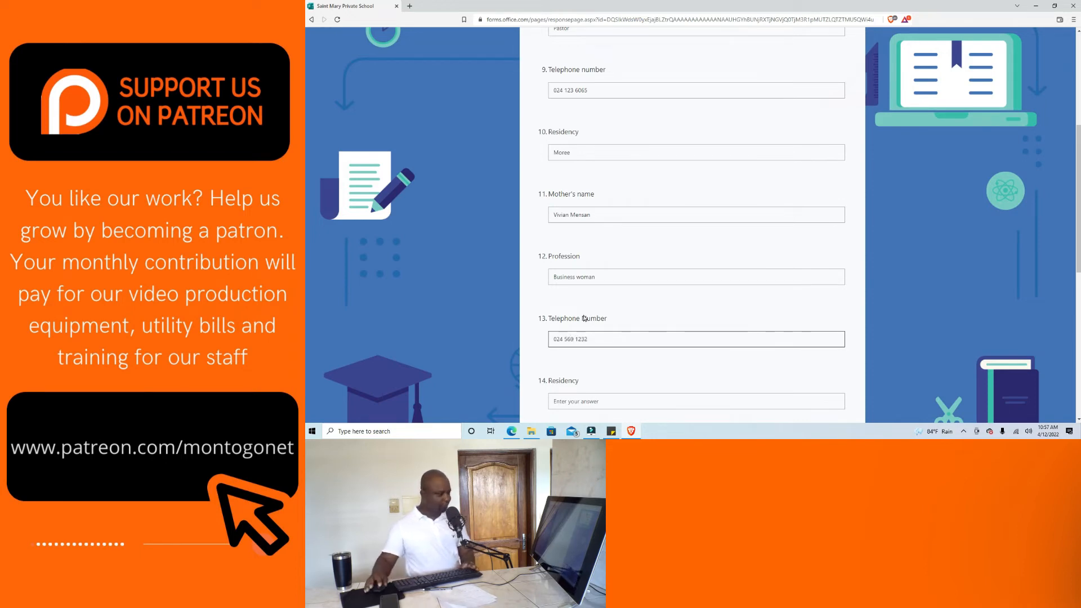
# Fill in the mother's residency and the emergency contact's name.
pyautogui.scroll(-1, 678, 366)
pyautogui.click(654, 353)
pyautogui.click(607, 368)
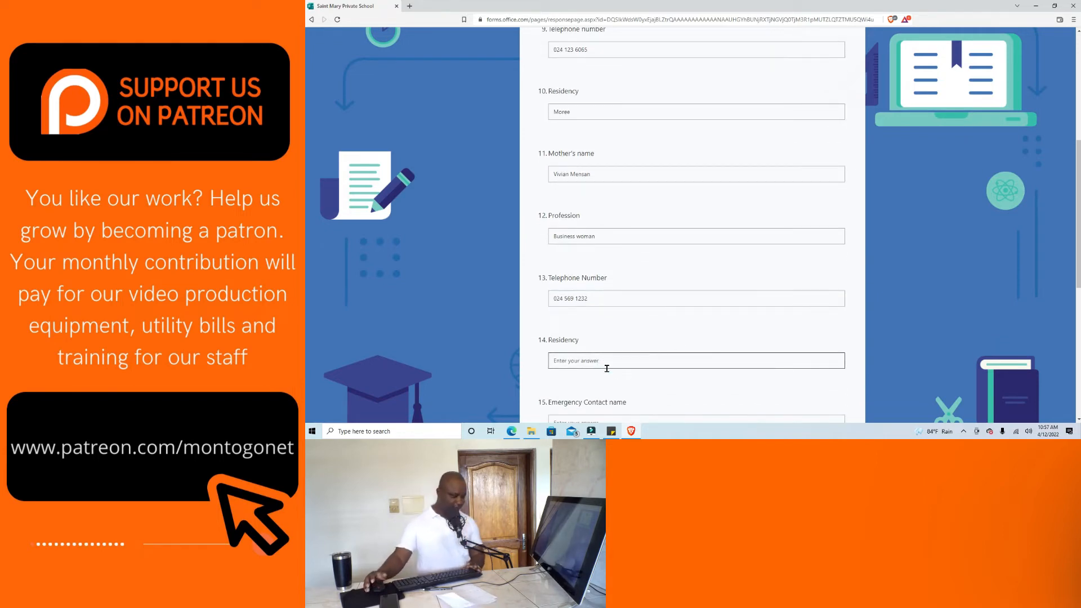
pyautogui.write('Moree')
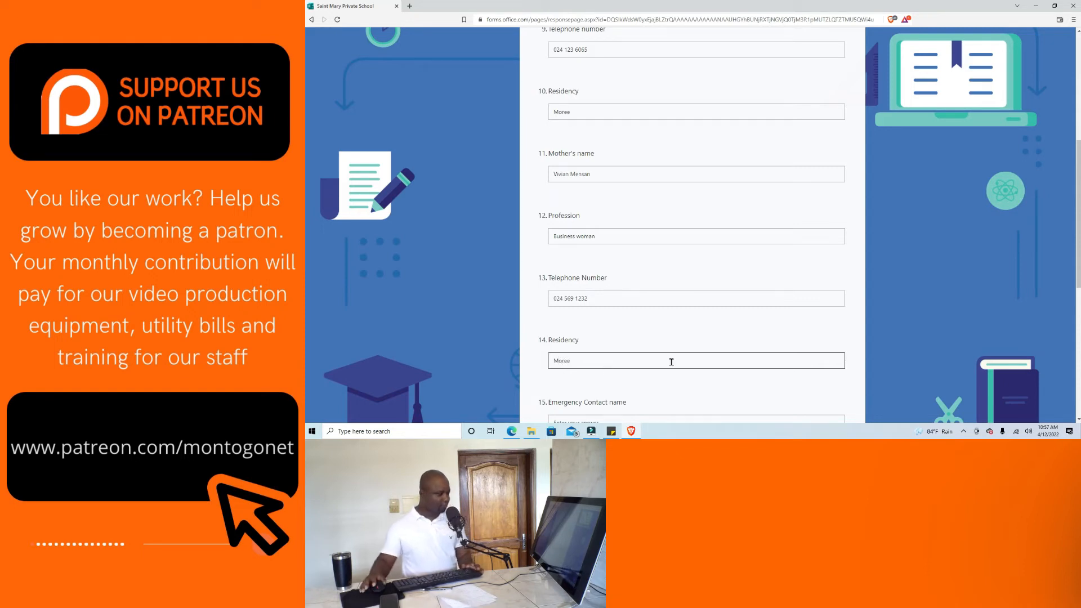
pyautogui.scroll(-2, 670, 361)
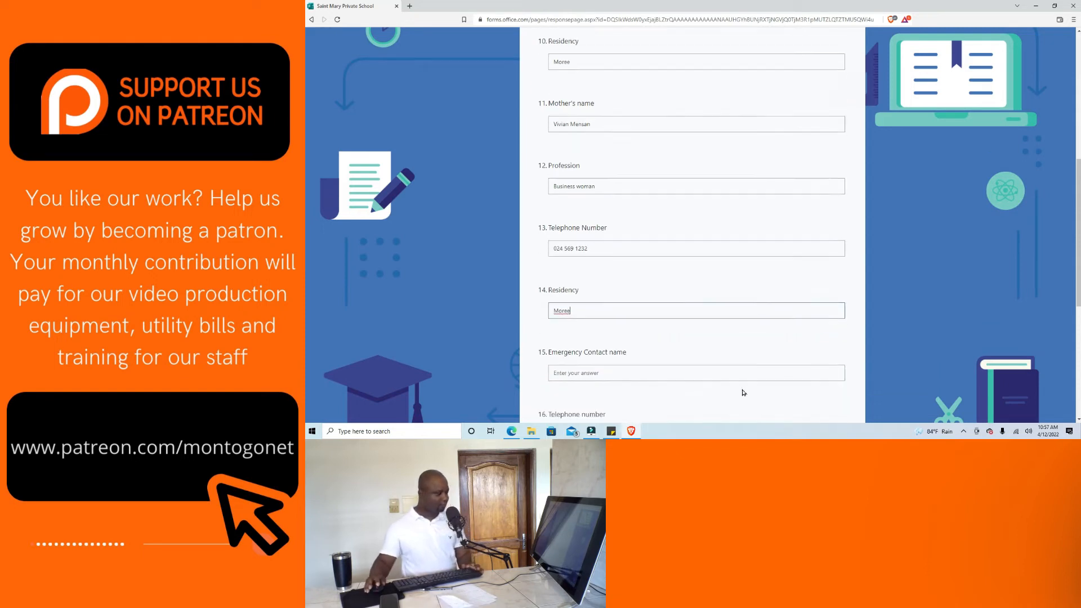
pyautogui.click(593, 307)
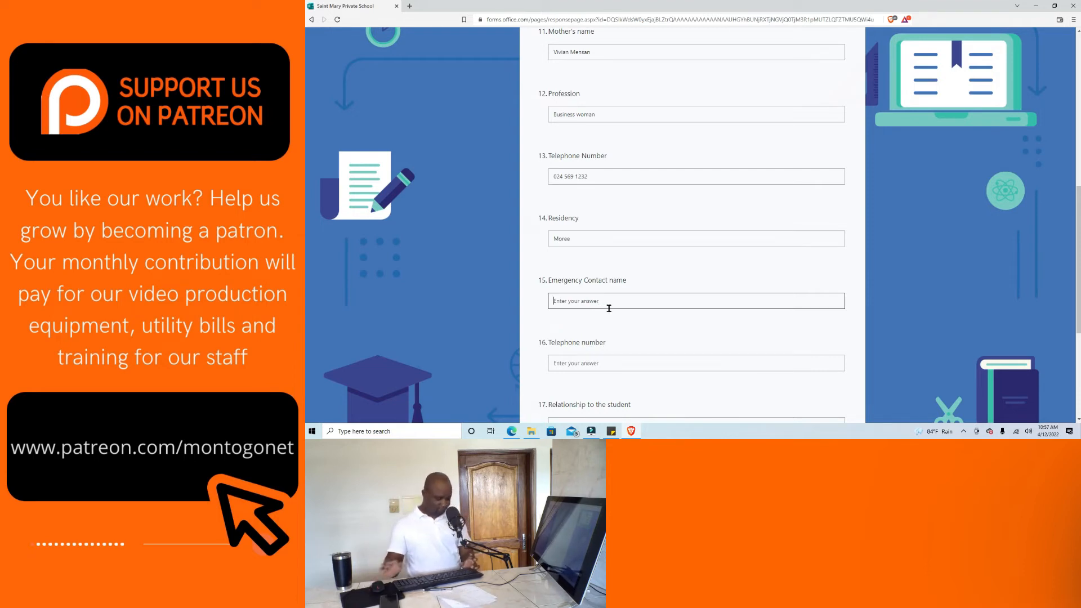
pyautogui.write('Viv')
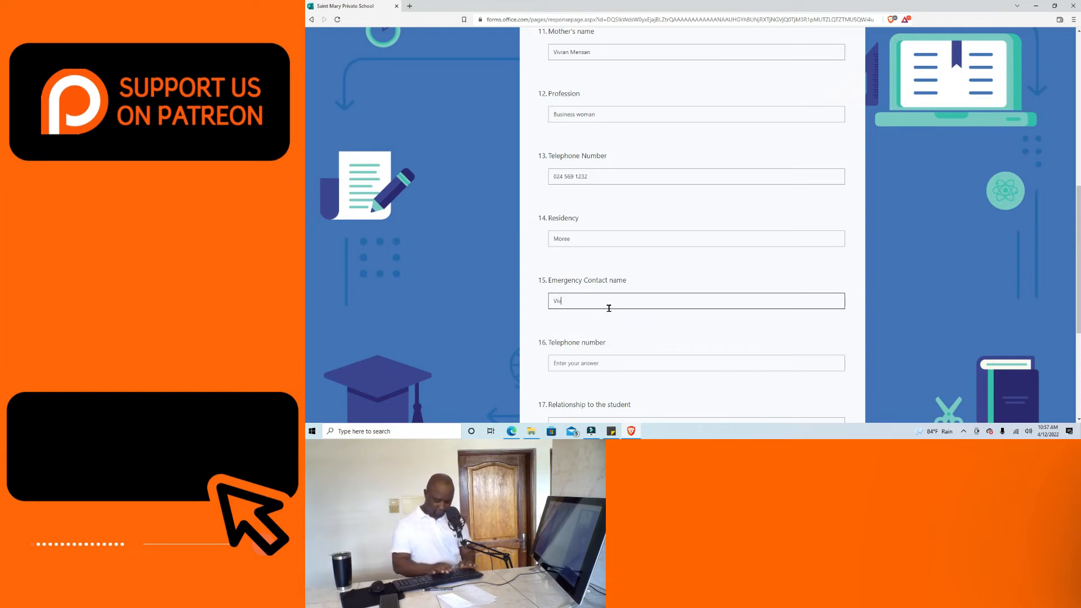
pyautogui.write('ian')
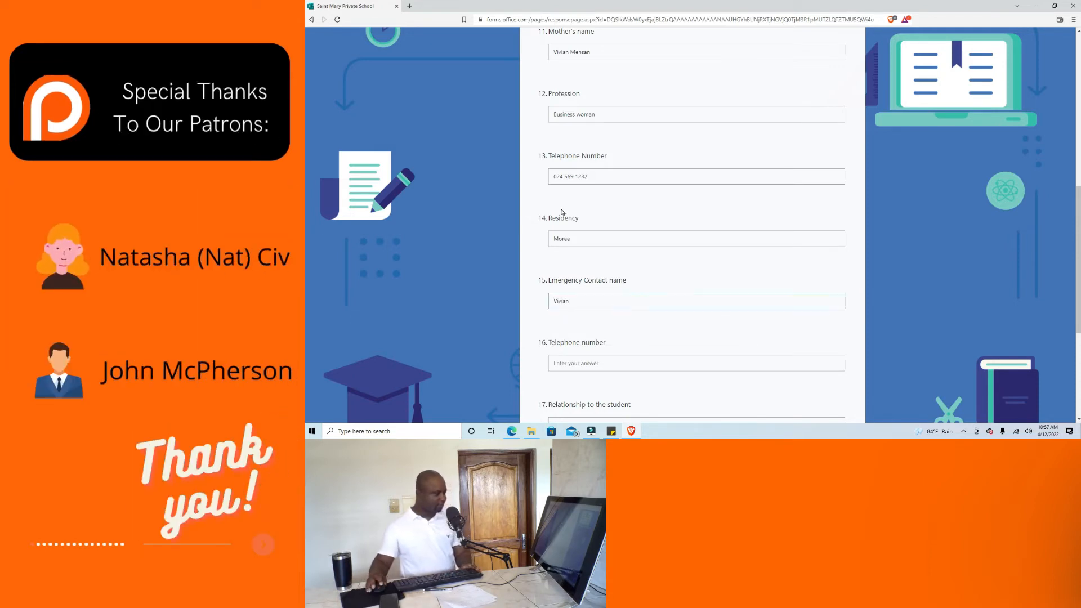
# Copy the mother's phone number into question 16 and set the relationship to Mother.
pyautogui.tripleClick(579, 172)
pyautogui.hotkey('ctrl', 'c')
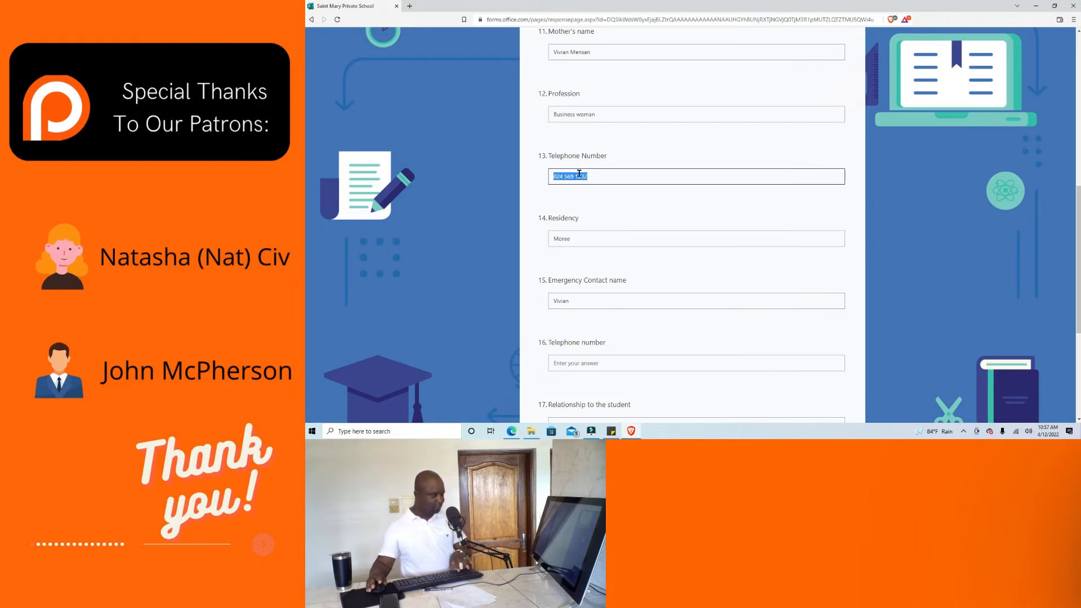
pyautogui.click(569, 364)
pyautogui.hotkey('ctrl', 'v')
pyautogui.scroll(-1, 619, 360)
pyautogui.click(603, 344)
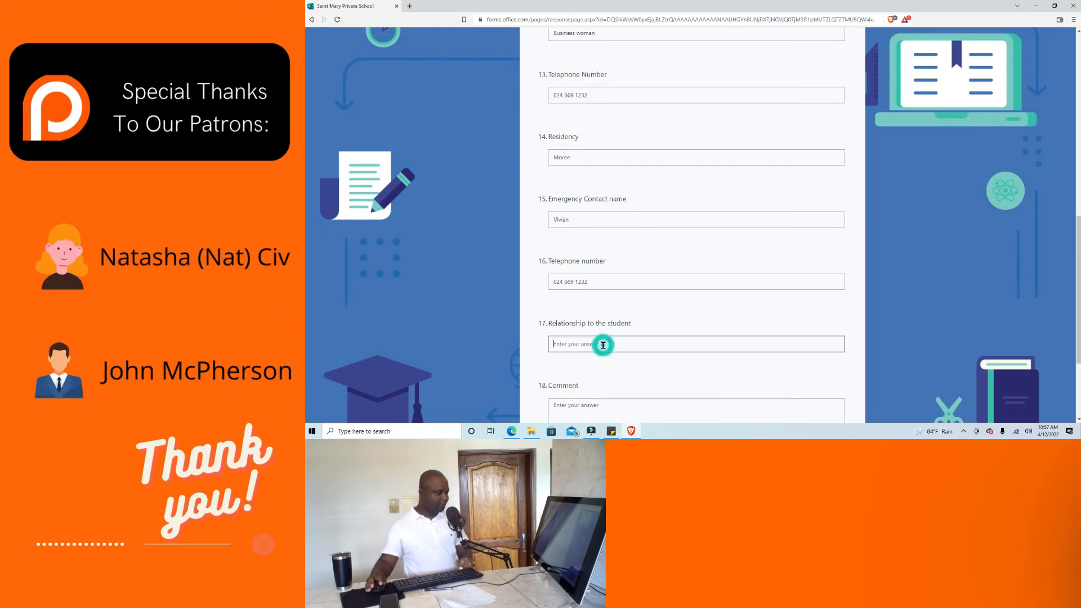
pyautogui.write('Mother')
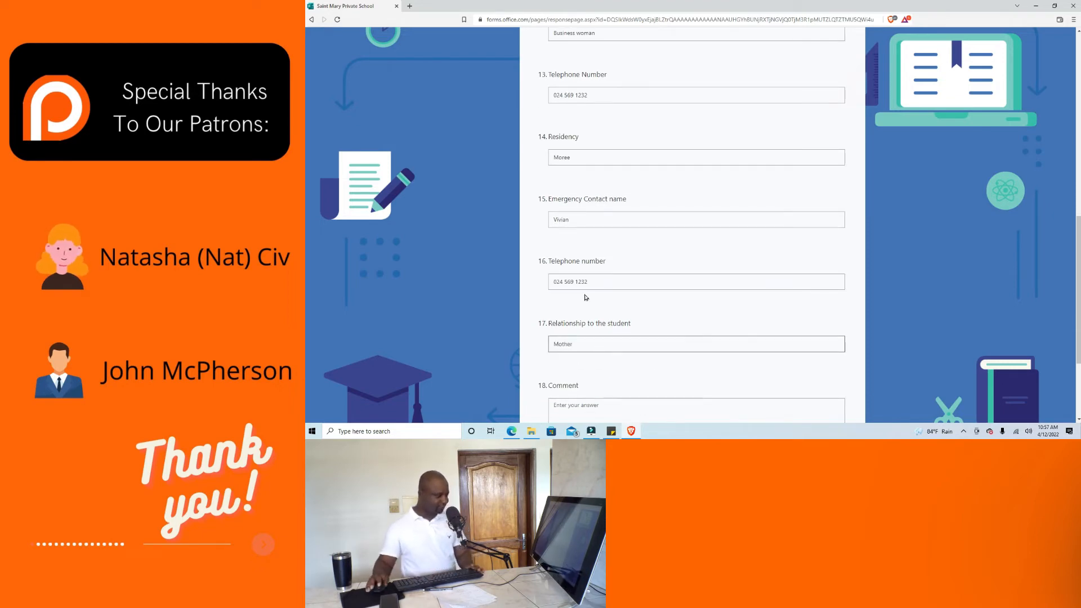
pyautogui.scroll(-1, 605, 341)
# Write 'Thank you !' in the Comment answer.
pyautogui.click(616, 326)
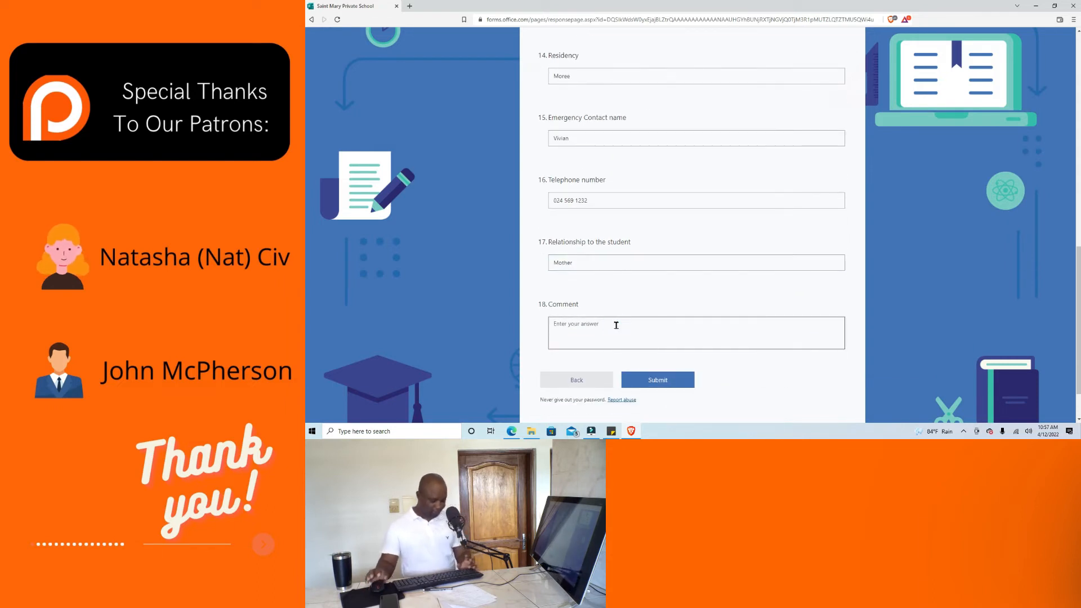
pyautogui.write('Thank you !')
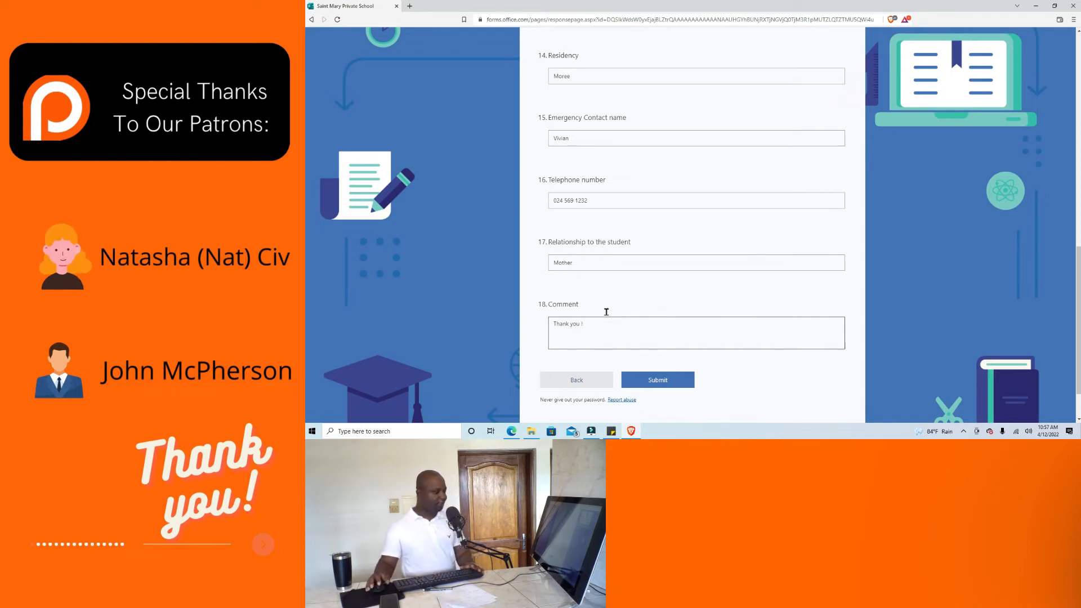
pyautogui.scroll(2, 606, 292)
pyautogui.scroll(-3, 612, 290)
pyautogui.scroll(3, 664, 344)
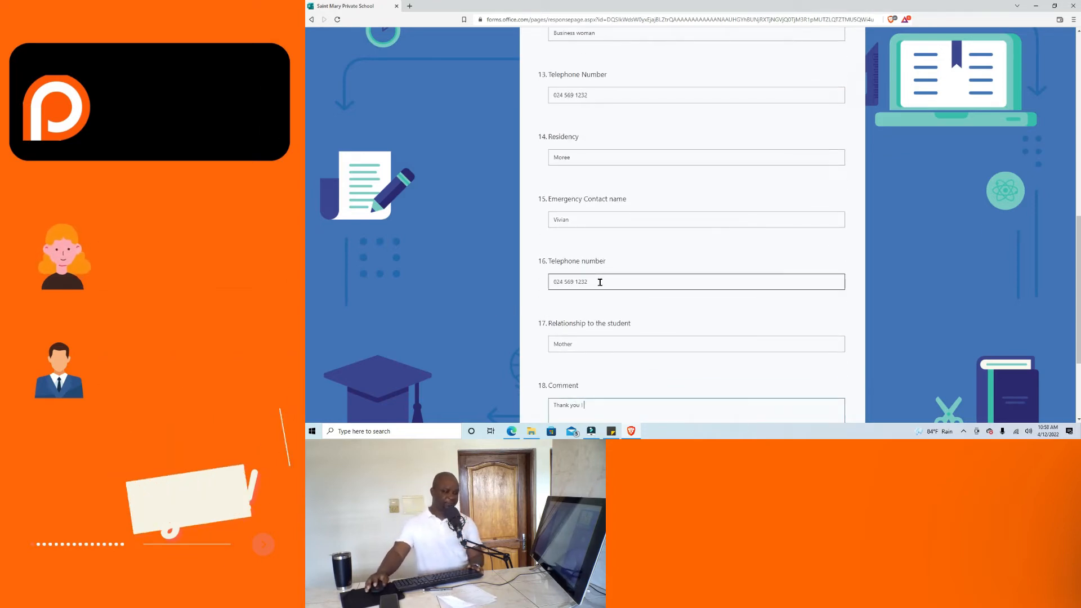
pyautogui.scroll(-2, 601, 282)
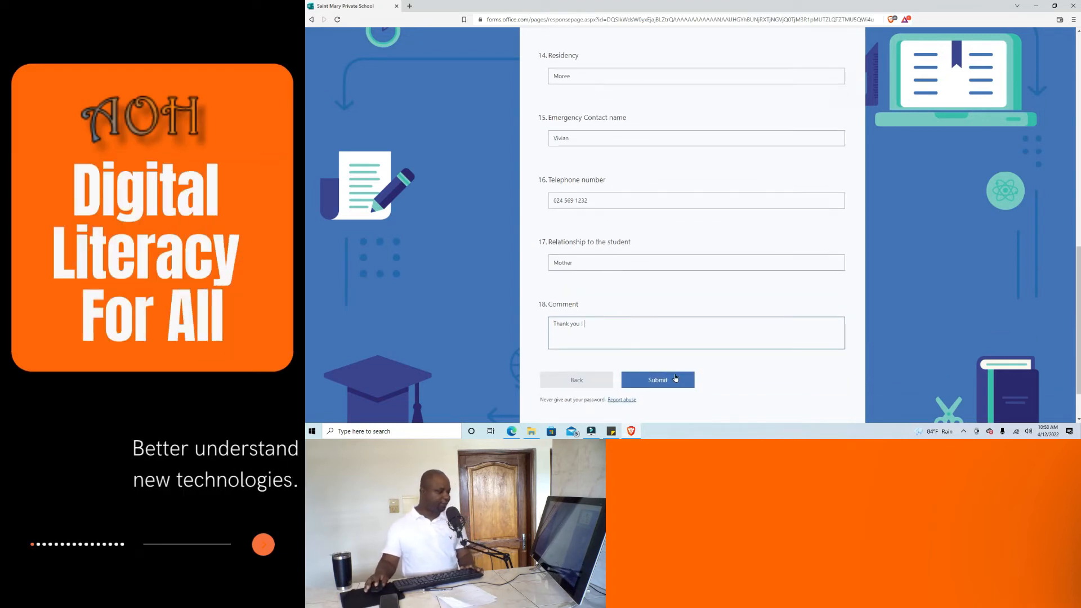
# Submit the enrollment response and minimize Brave to return to the Forms Responses tab.
pyautogui.click(669, 382)
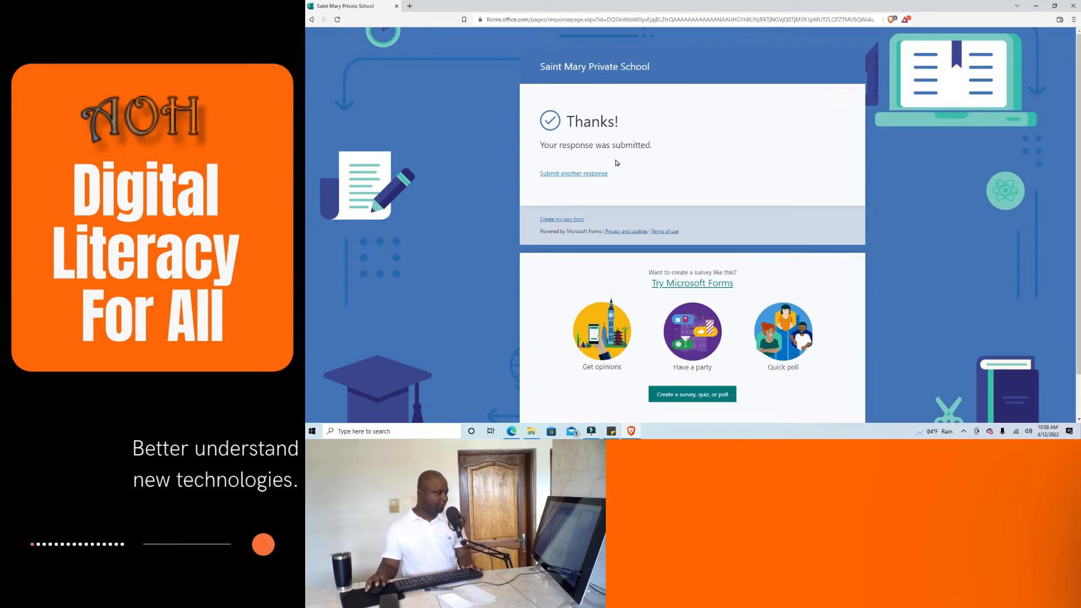
pyautogui.scroll(-1, 632, 156)
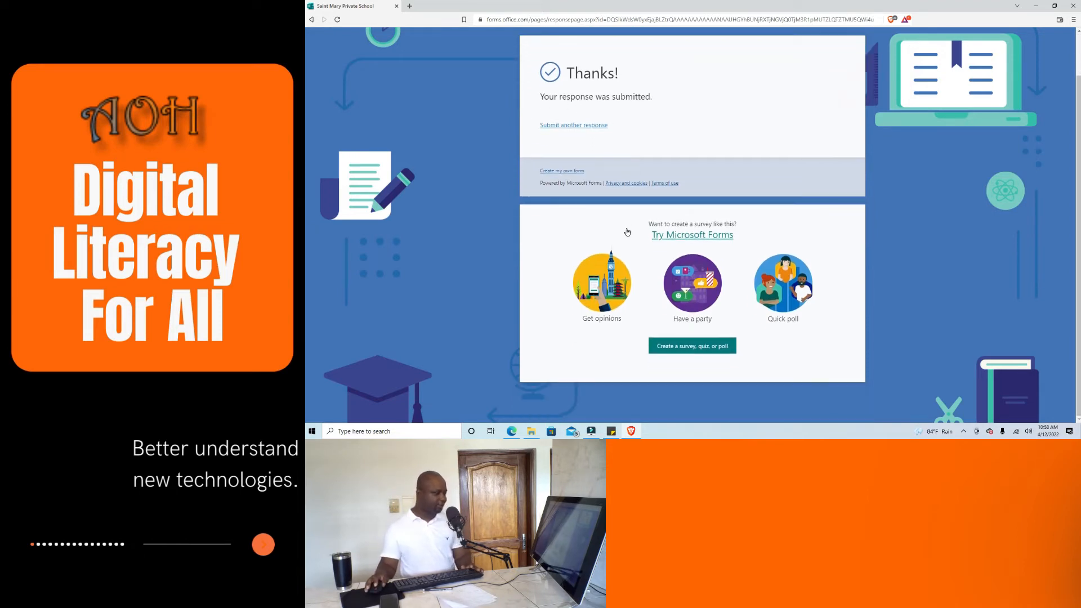
pyautogui.click(1037, 6)
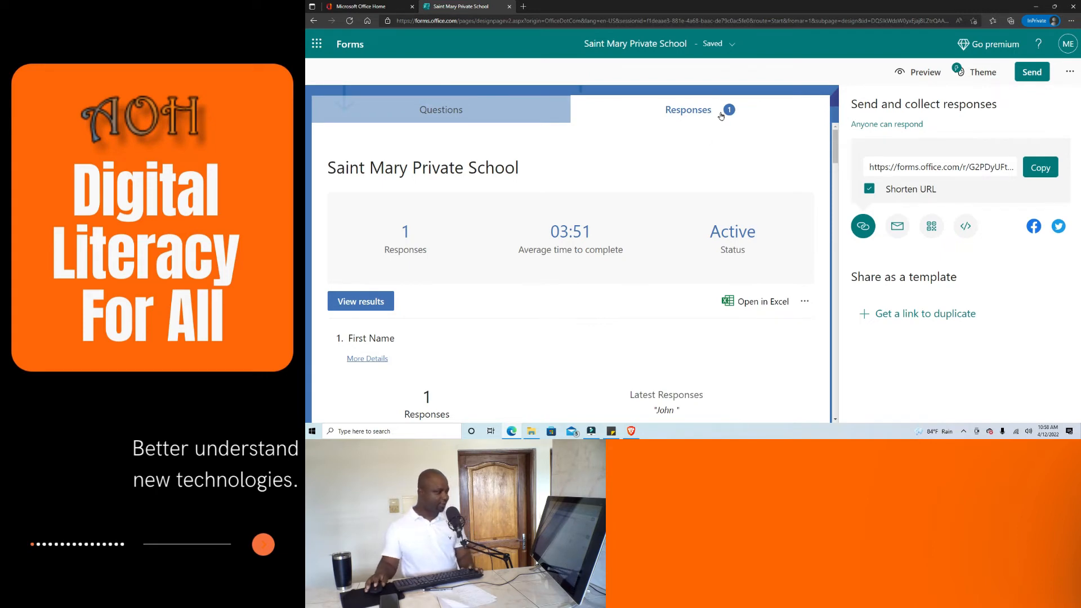
# Open the individual response view, scroll through the submitted answers, and return to the summary.
pyautogui.scroll(-2, 498, 290)
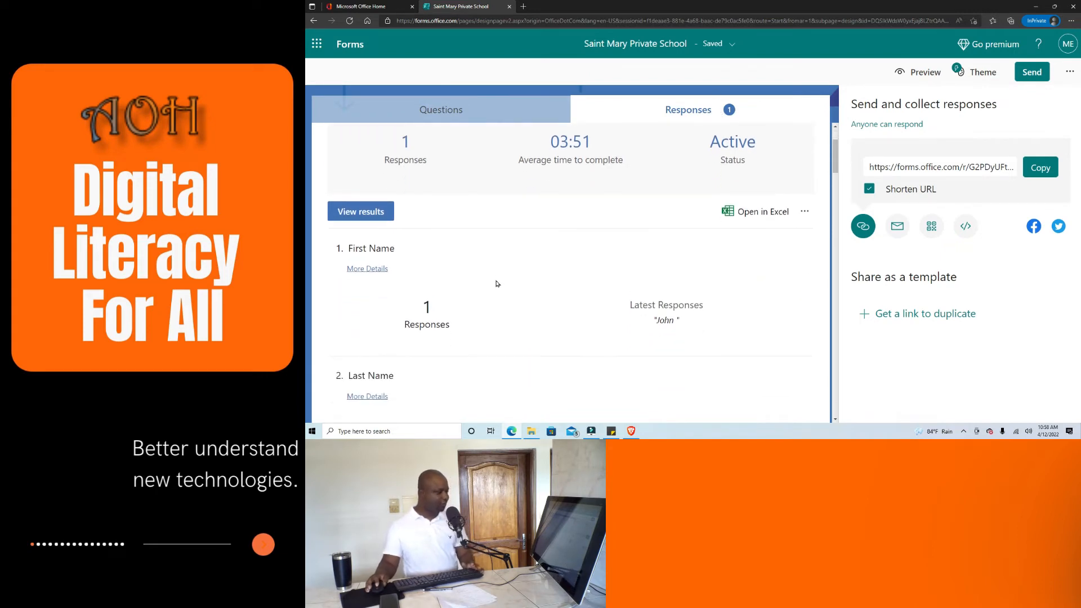
pyautogui.click(364, 209)
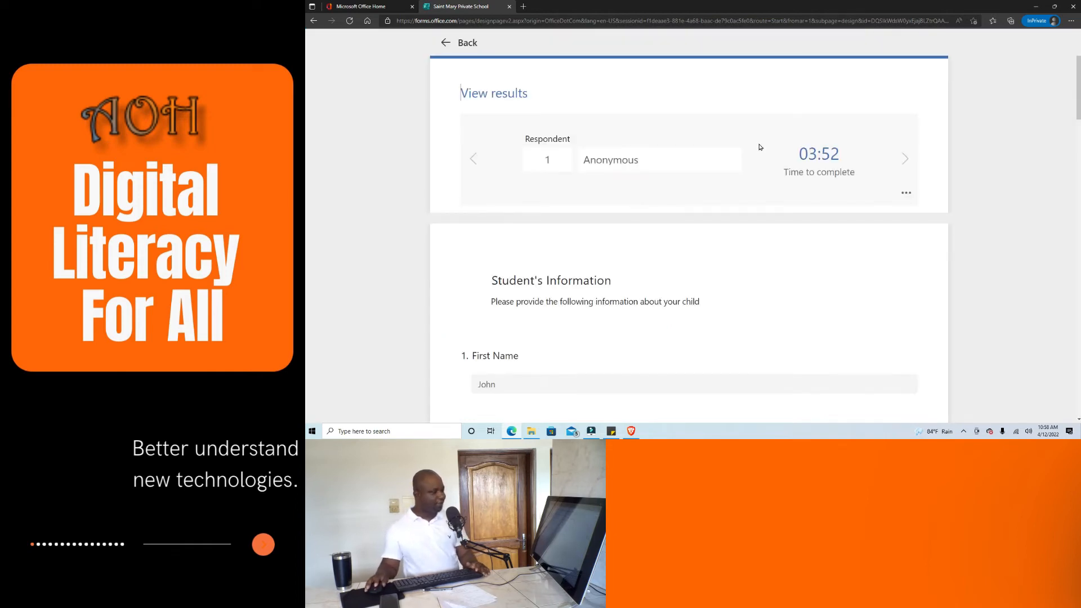
pyautogui.scroll(-2, 777, 171)
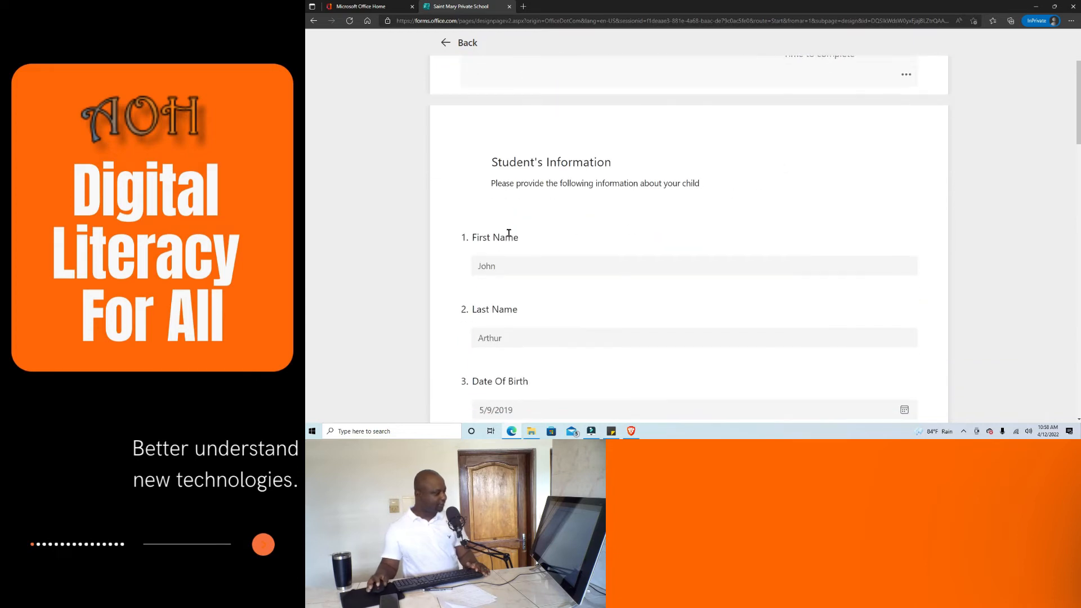
pyautogui.scroll(-2, 510, 259)
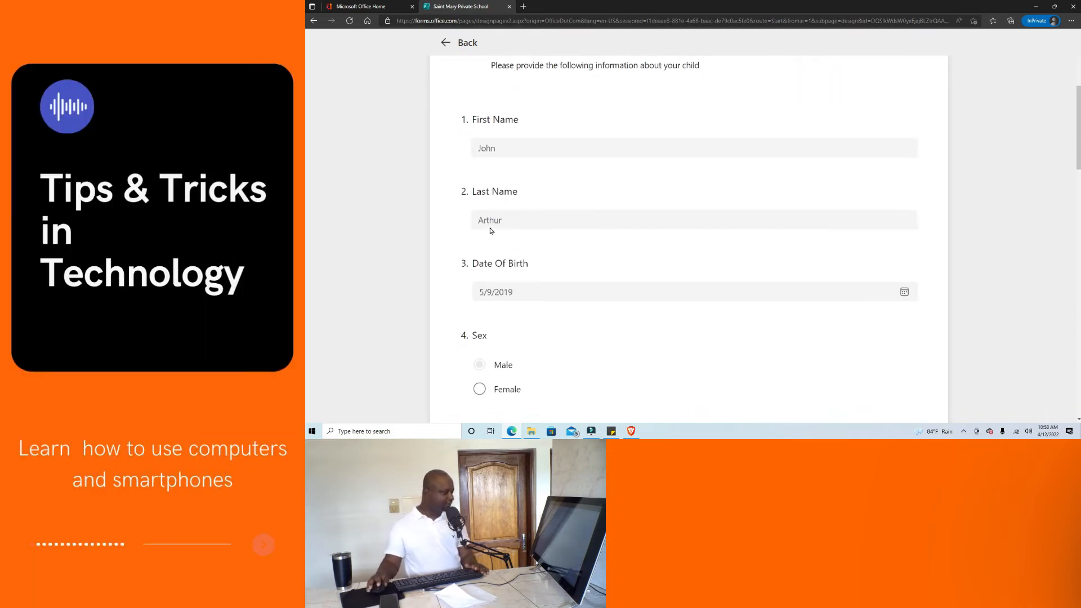
pyautogui.scroll(-2, 496, 231)
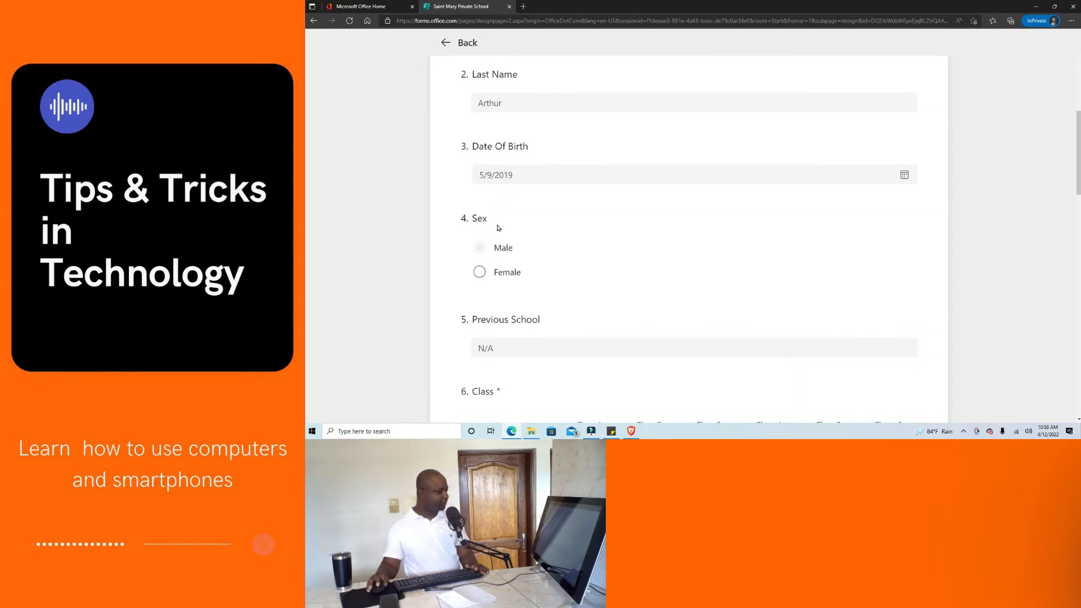
pyautogui.scroll(-3, 484, 265)
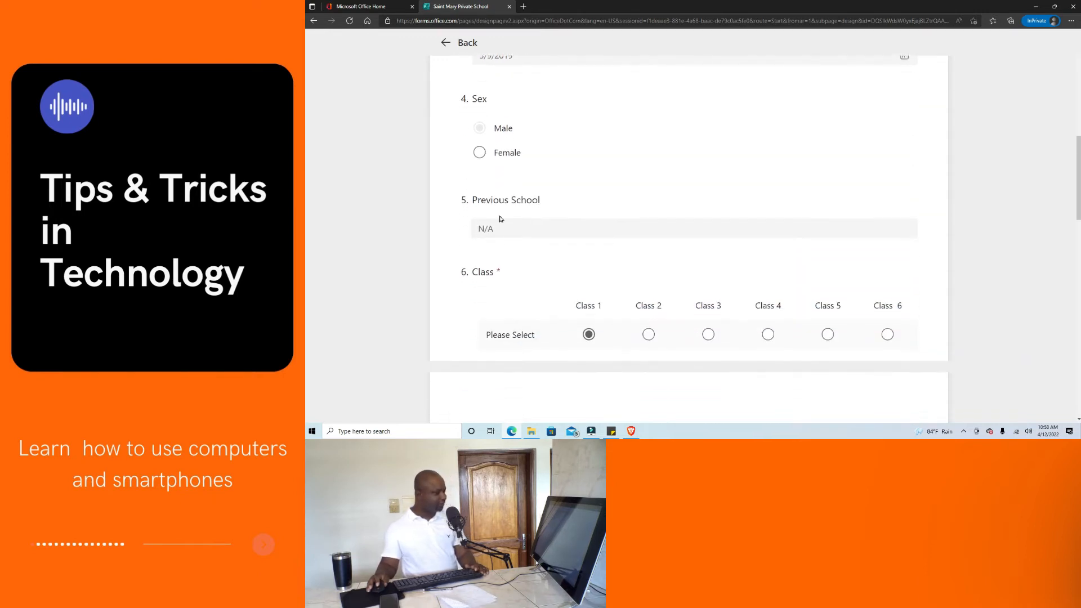
pyautogui.scroll(-10, 491, 232)
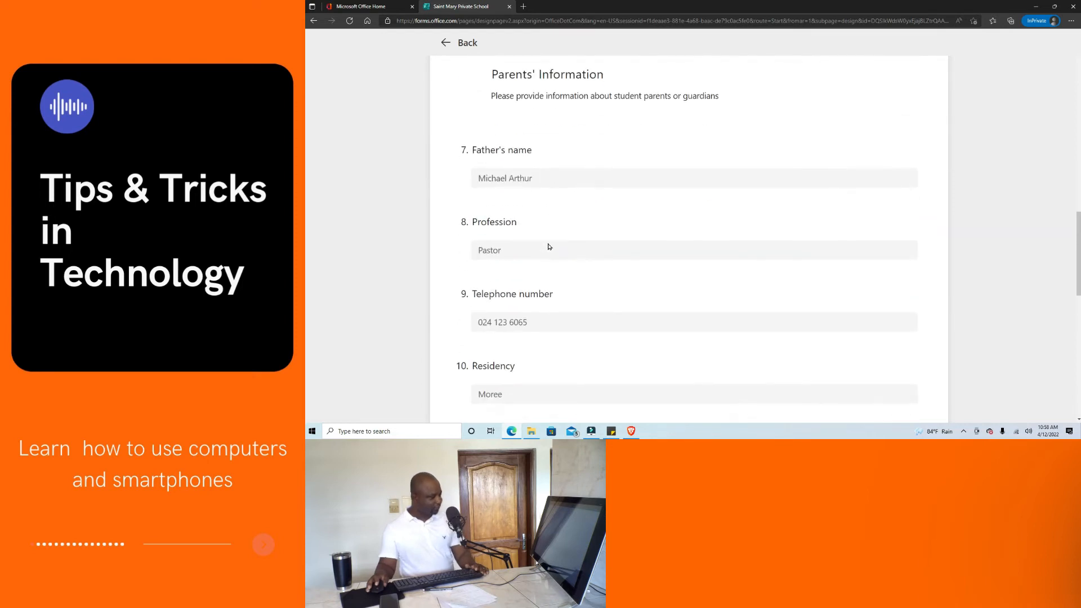
pyautogui.scroll(-2, 557, 293)
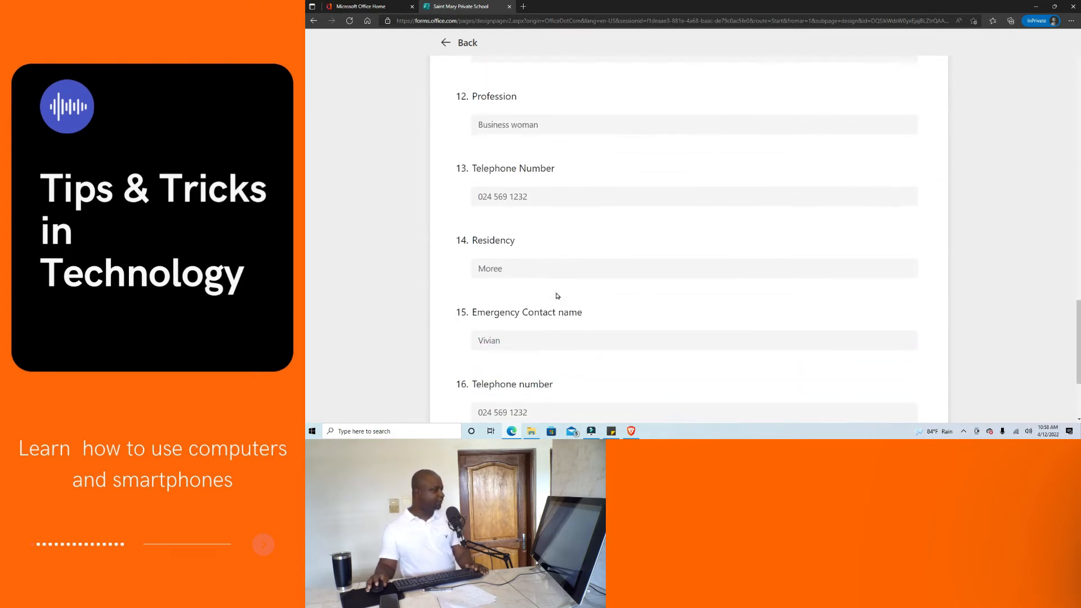
pyautogui.scroll(-3, 554, 303)
pyautogui.scroll(3, 554, 359)
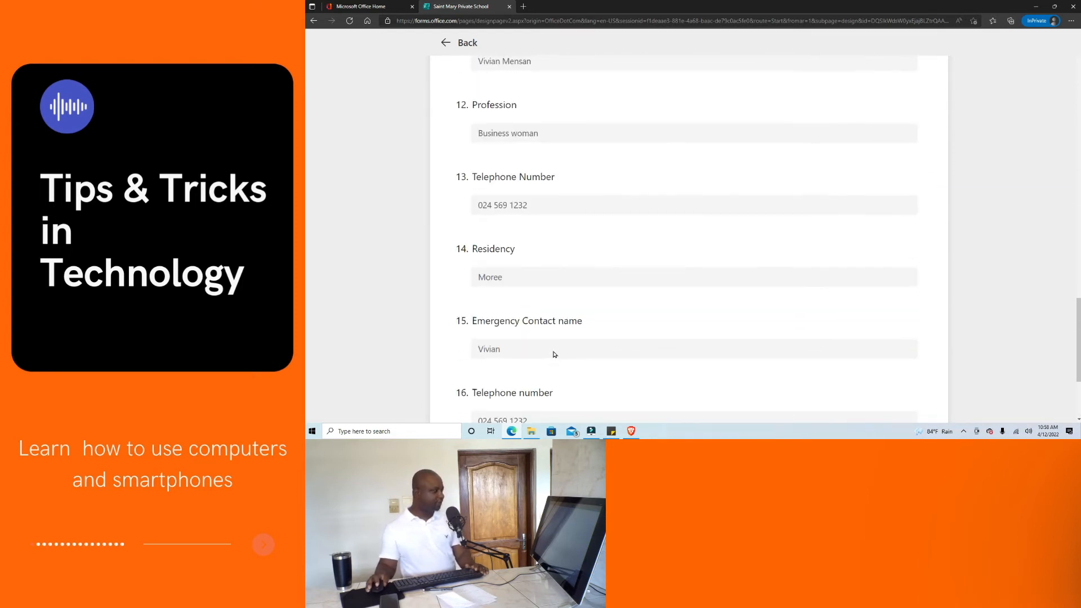
pyautogui.click(447, 43)
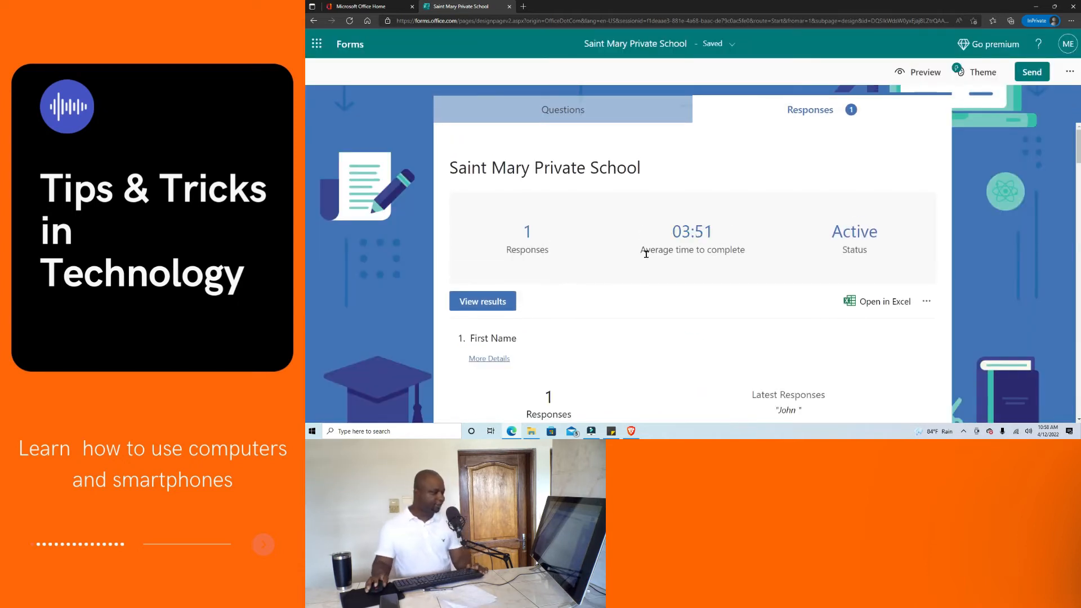
pyautogui.scroll(-1, 645, 254)
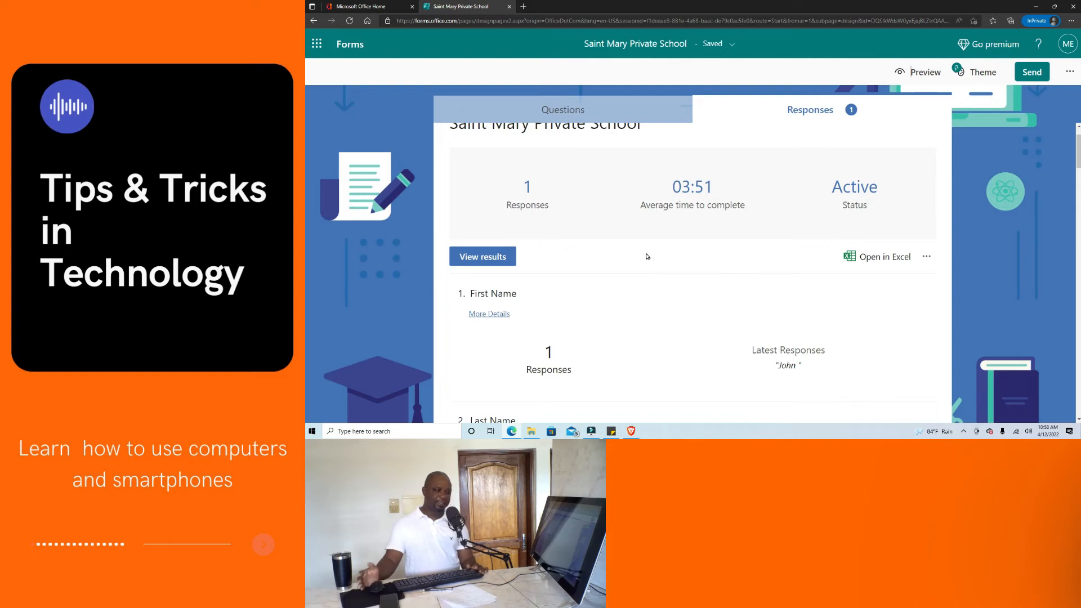
pyautogui.scroll(-4, 647, 256)
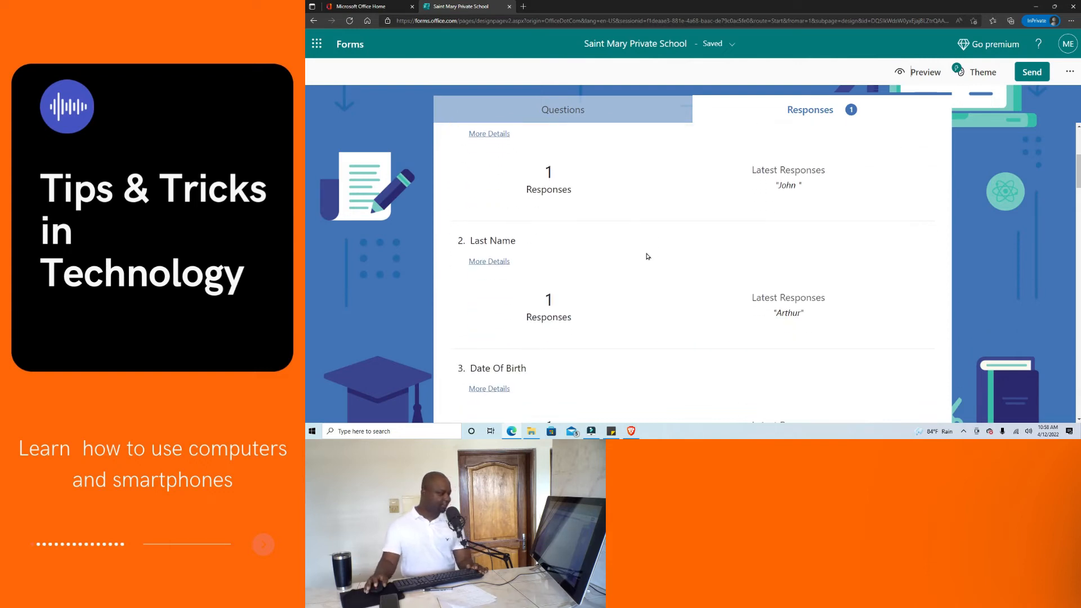
pyautogui.scroll(-5, 647, 259)
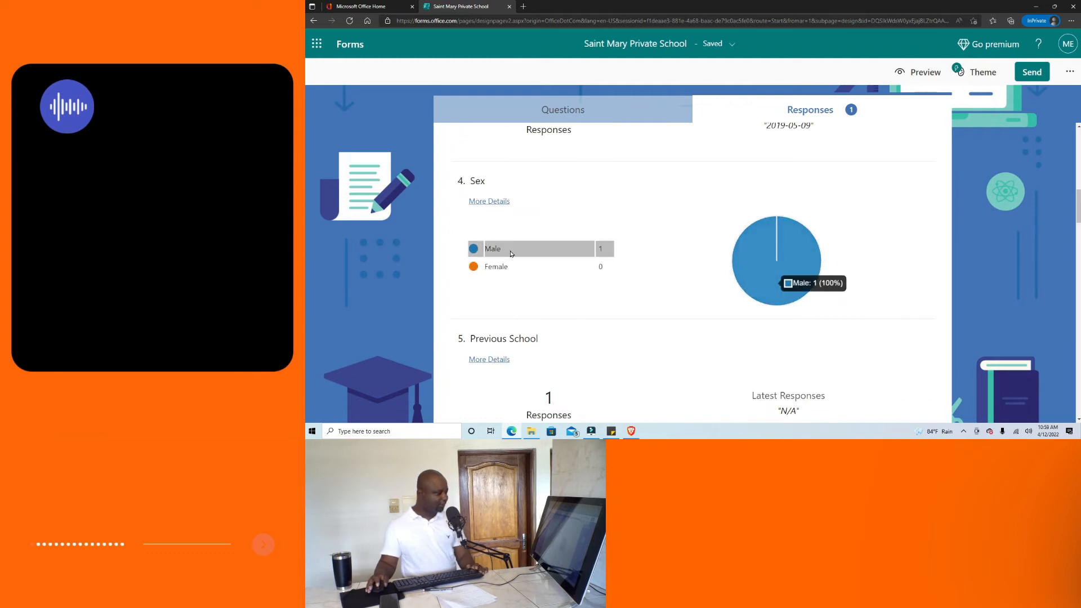
pyautogui.scroll(1, 680, 243)
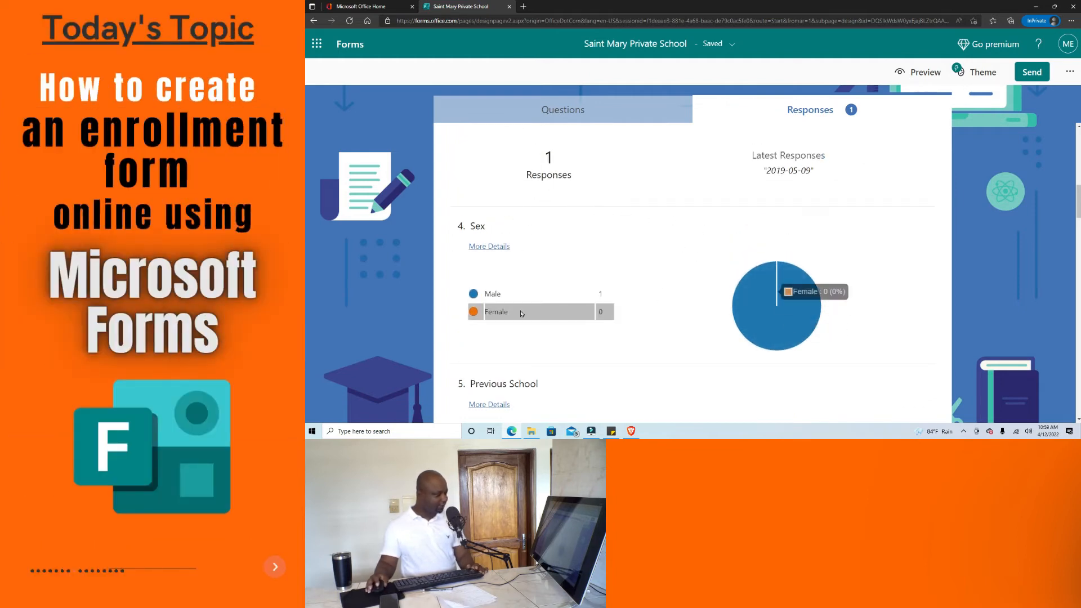
pyautogui.moveTo(495, 296)
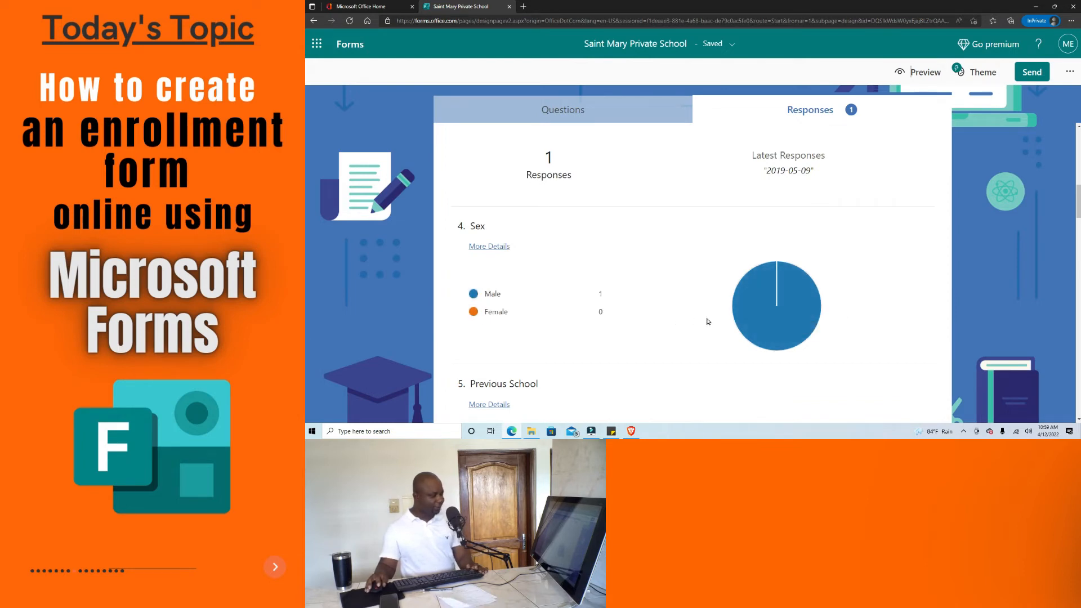
pyautogui.moveTo(799, 295)
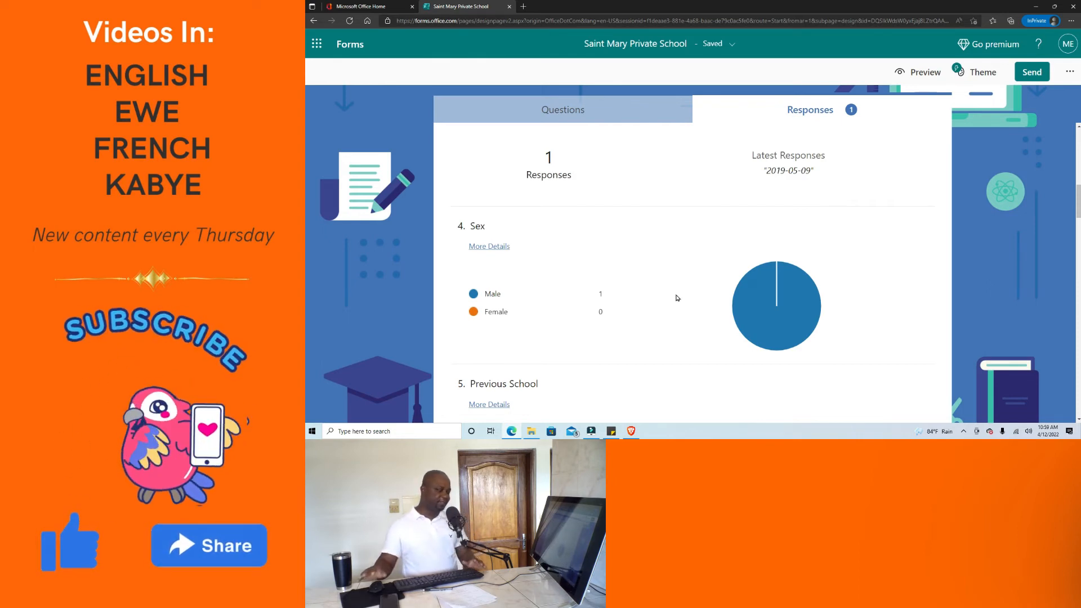
# Review each question's results, then export the responses with Open in Excel.
pyautogui.scroll(-2, 679, 295)
pyautogui.scroll(-2, 684, 281)
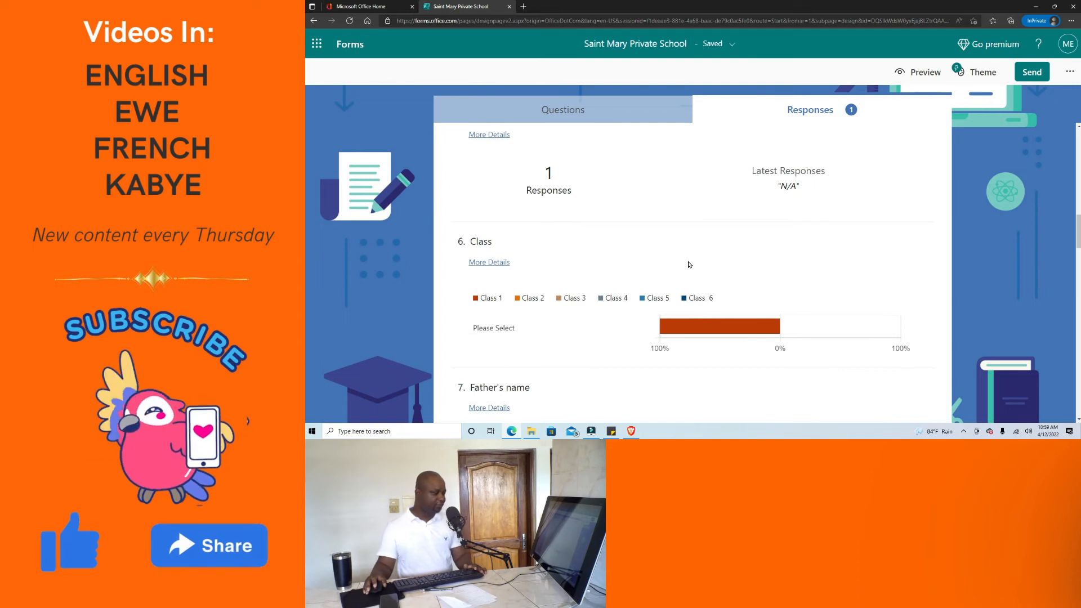
pyautogui.scroll(-1, 686, 265)
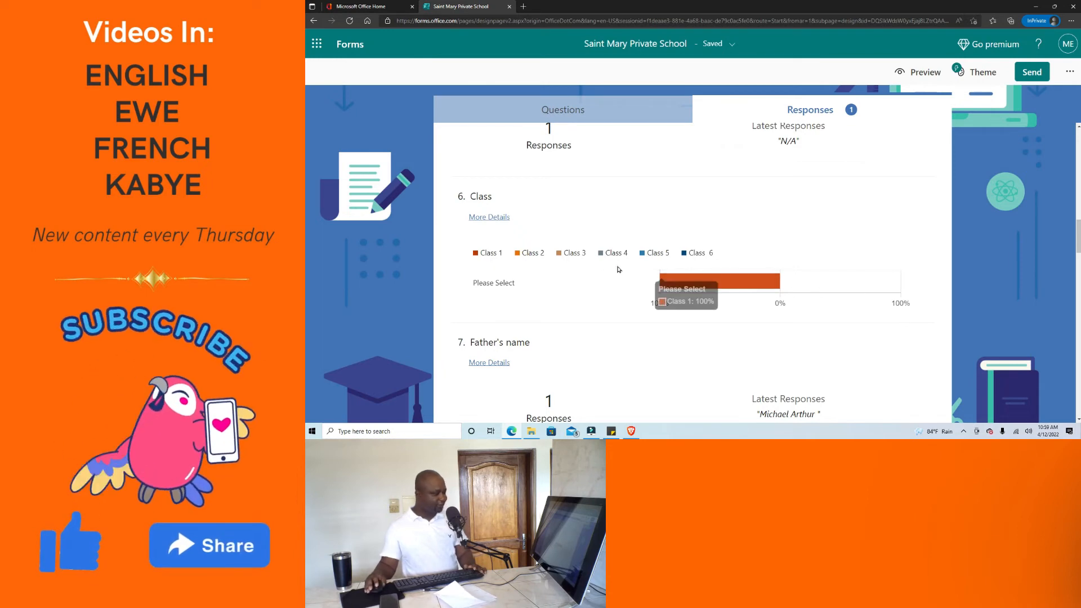
pyautogui.scroll(-1, 822, 265)
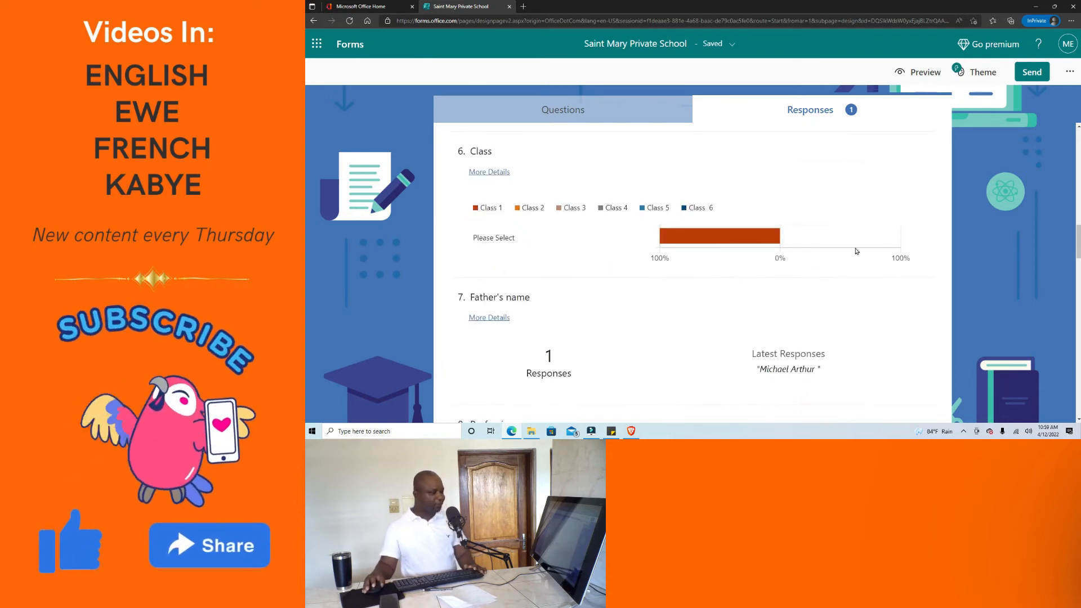
pyautogui.scroll(-6, 853, 241)
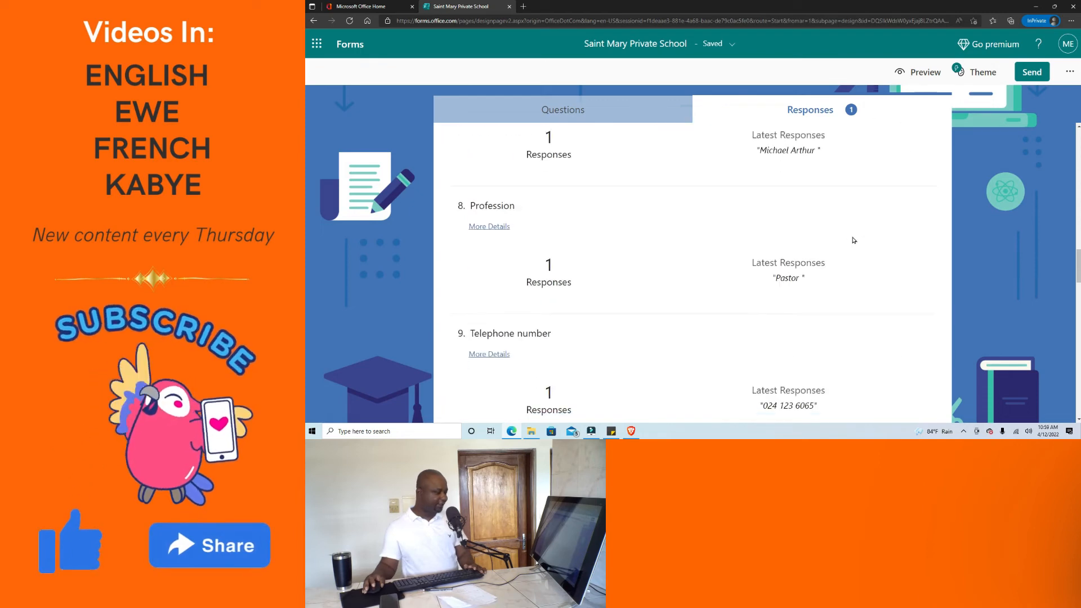
pyautogui.scroll(-3, 817, 253)
pyautogui.scroll(-2, 708, 365)
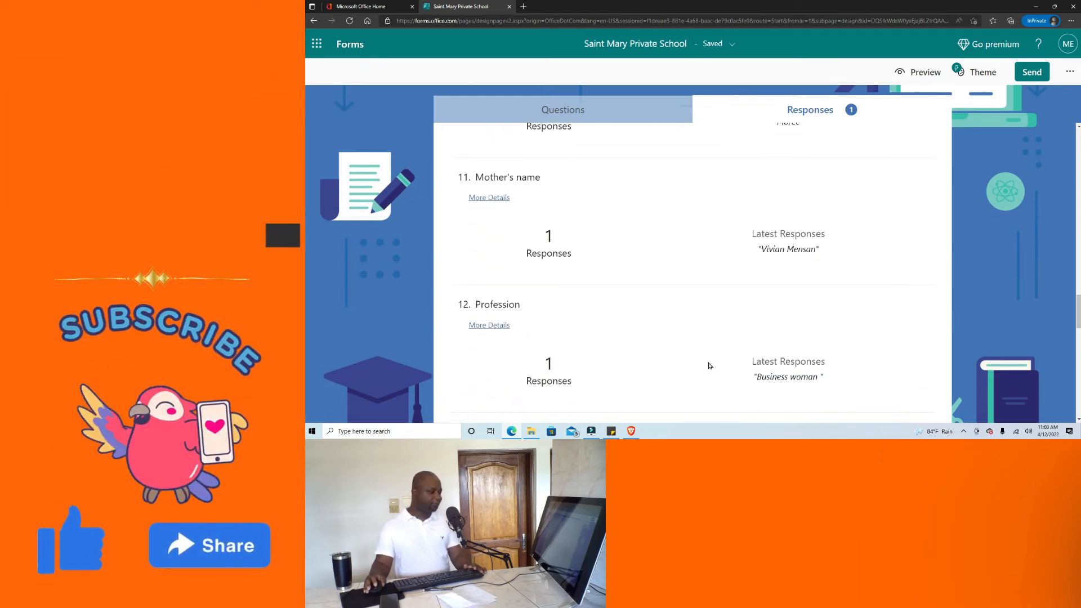
pyautogui.scroll(-2, 707, 366)
pyautogui.scroll(7, 701, 340)
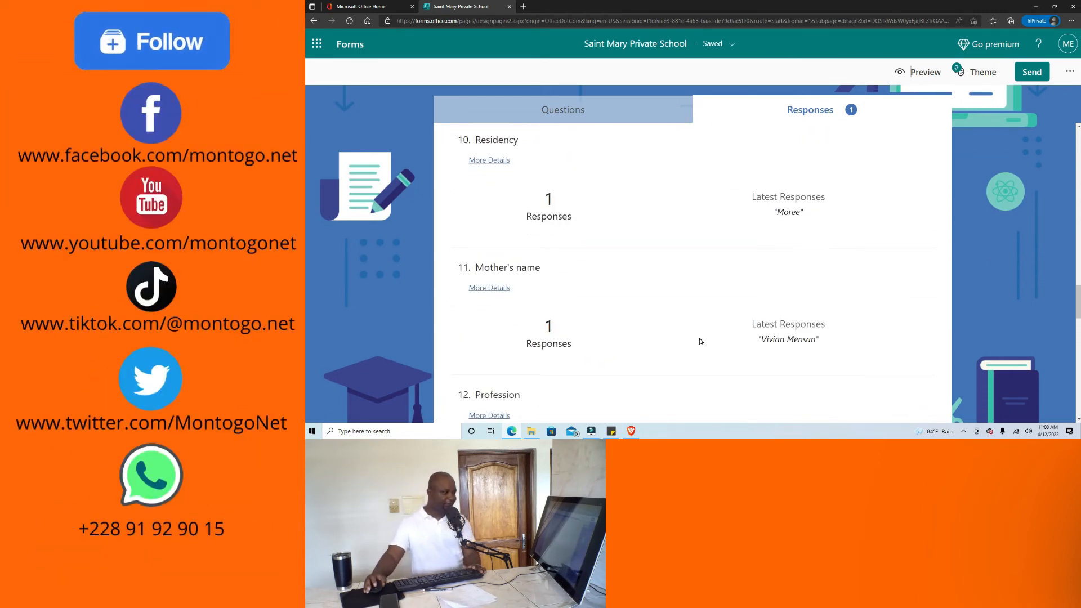
pyautogui.scroll(11, 704, 338)
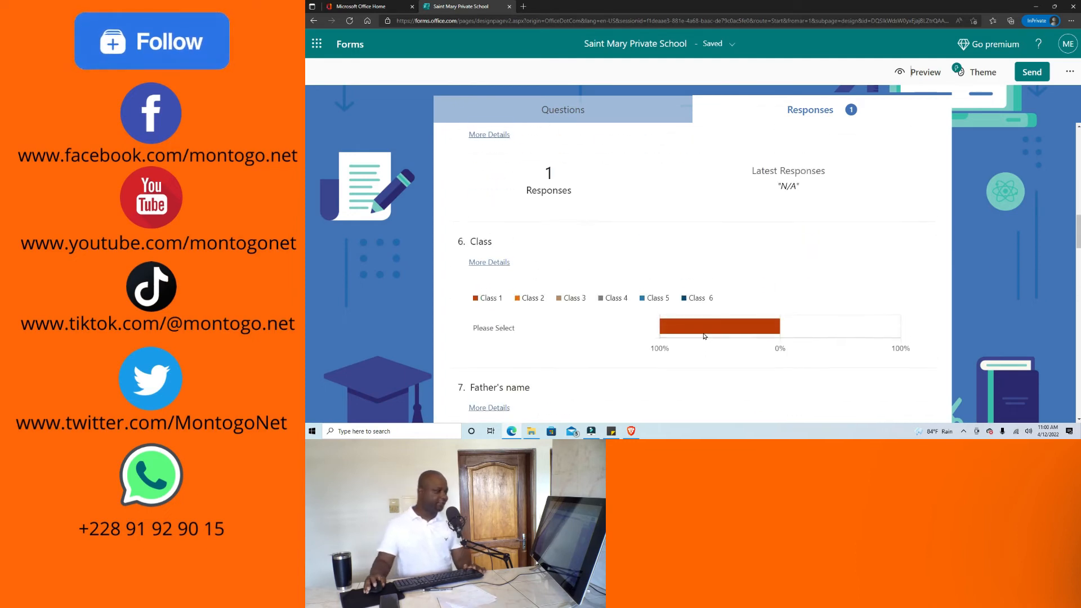
pyautogui.scroll(8, 705, 335)
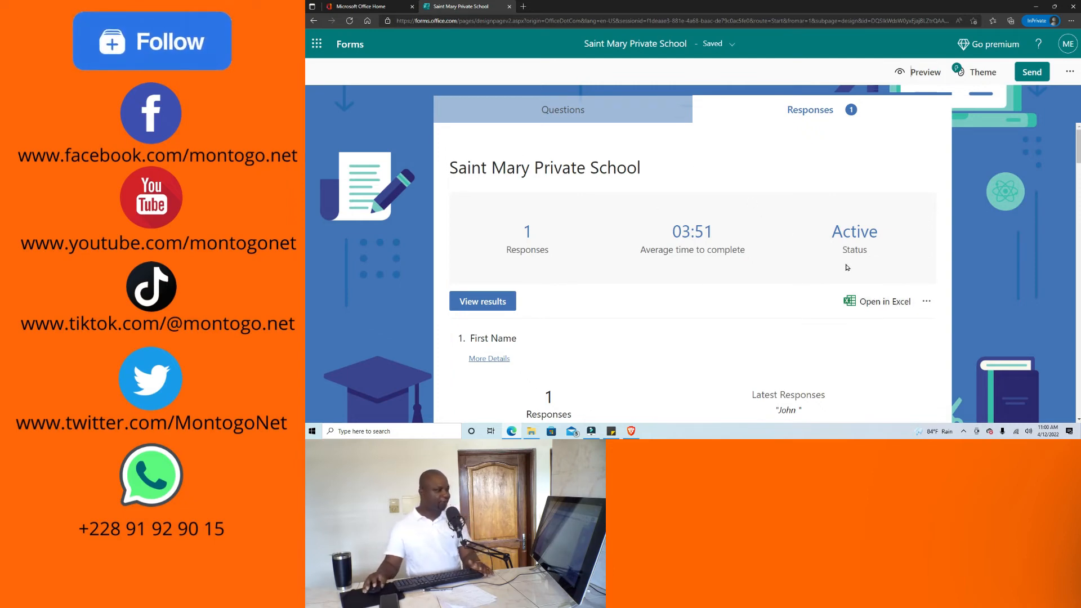
pyautogui.click(858, 305)
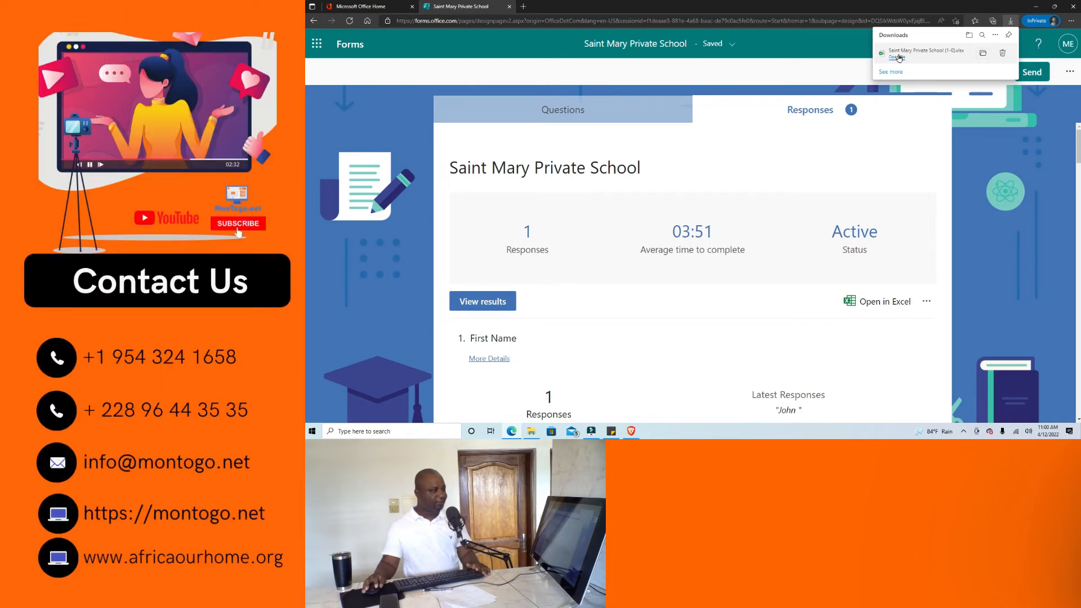
# Open the downloaded Saint Mary Private School (1-0).xlsx and dismiss the Office preparation notice.
pyautogui.click(935, 54)
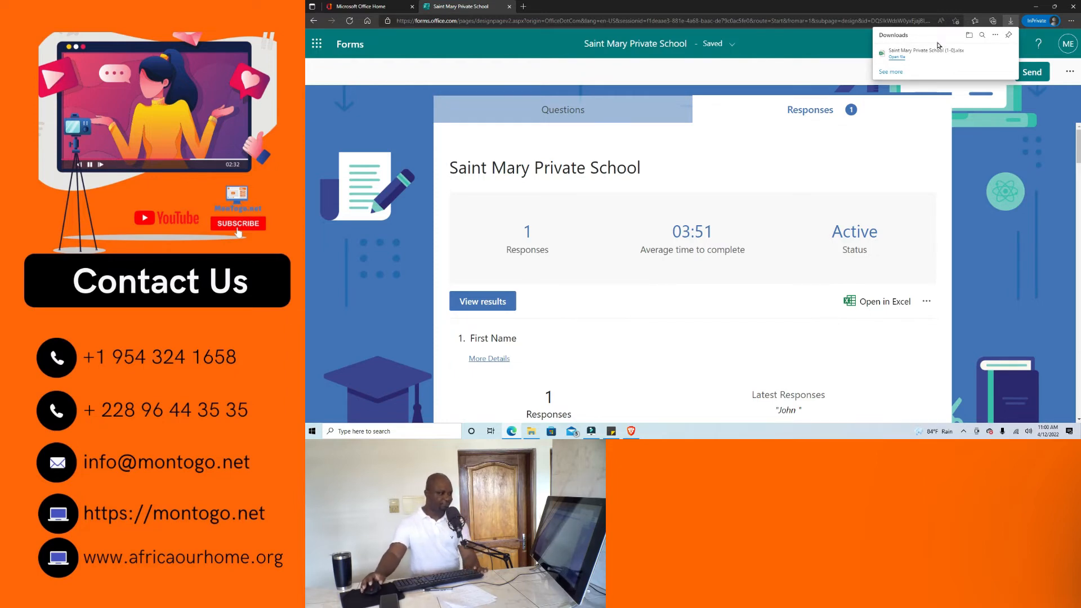
pyautogui.click(868, 108)
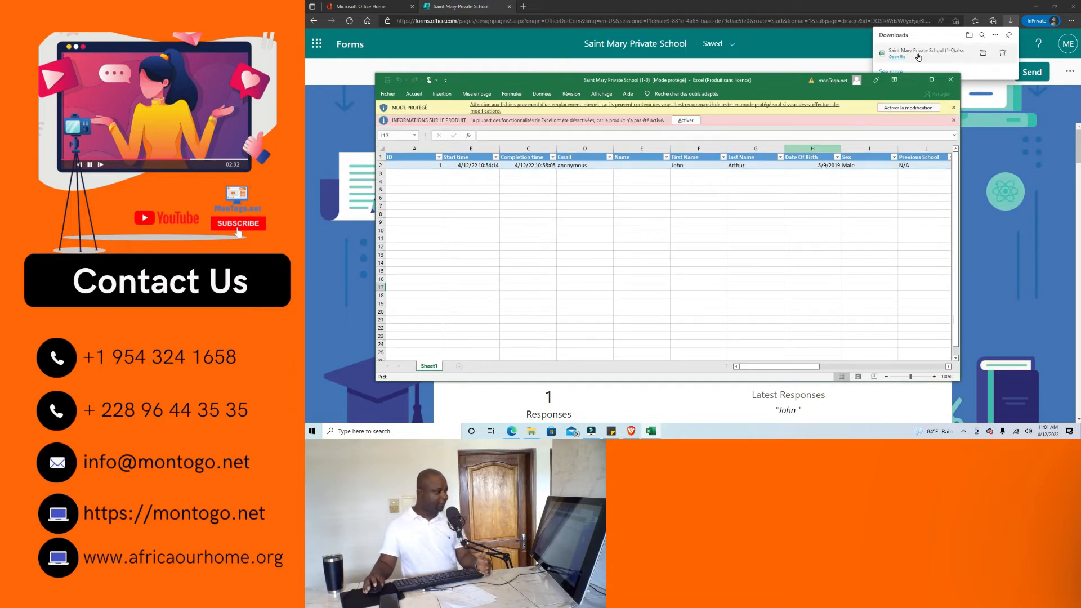
# Maximize Excel and scroll right to reveal response columns through the father's profession, Pastor.
pyautogui.click(933, 81)
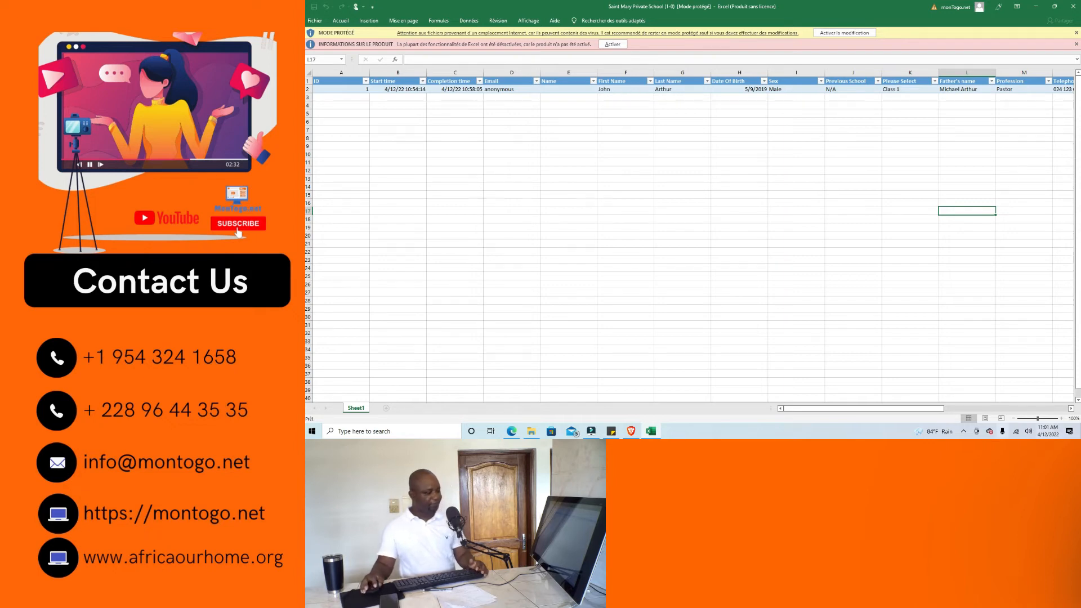
pyautogui.moveTo(915, 409); pyautogui.dragTo(889, 430)
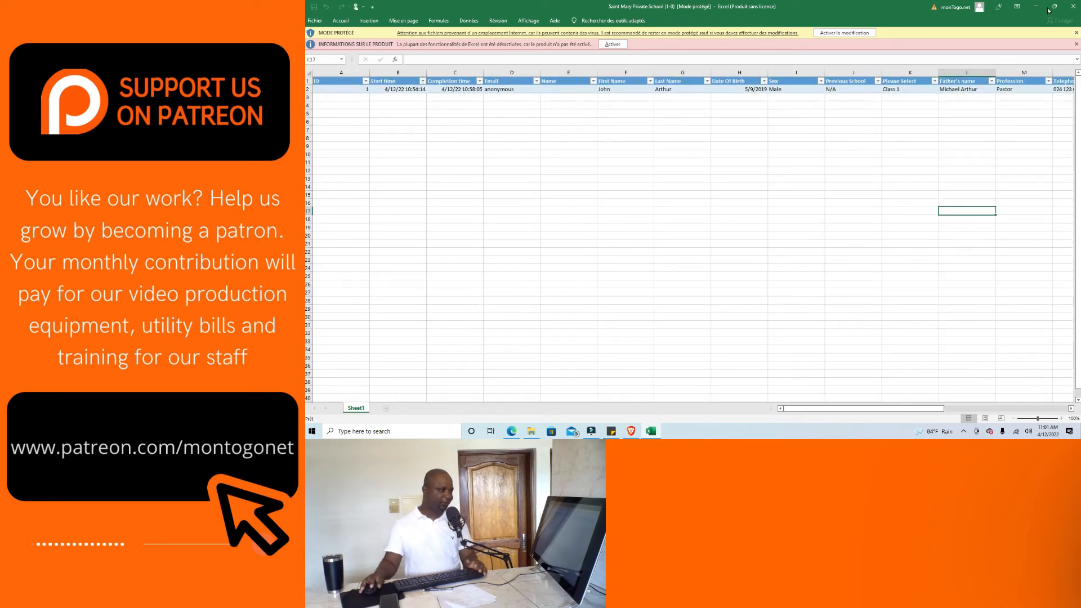
# Close the exported Excel workbook and review the form's question list, including Date Of Birth and Sex.
pyautogui.click(1073, 8)
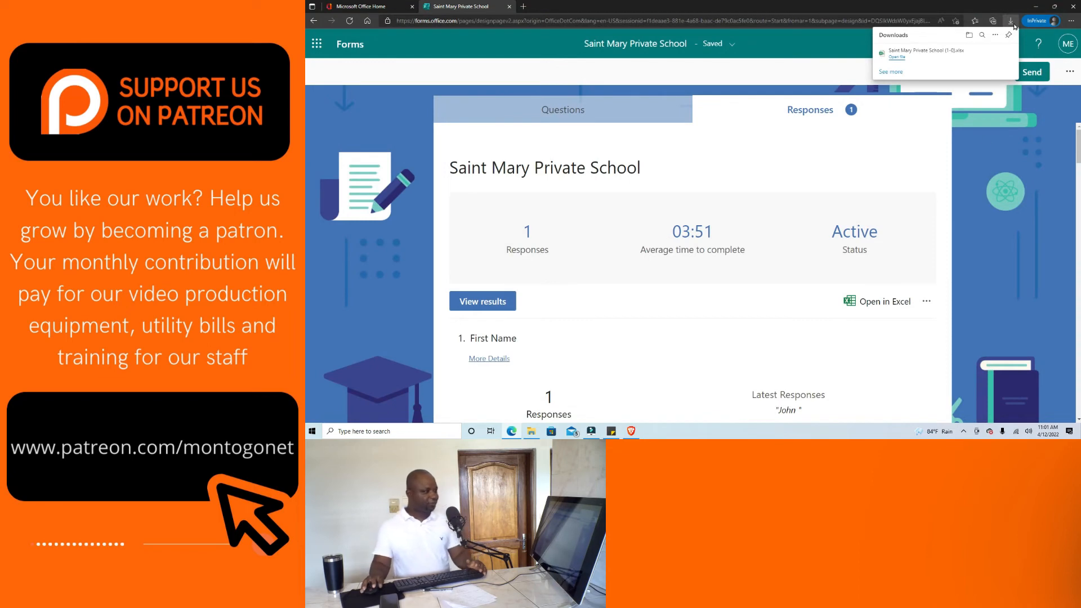
pyautogui.click(579, 117)
pyautogui.scroll(-5, 683, 208)
pyautogui.scroll(-5, 691, 236)
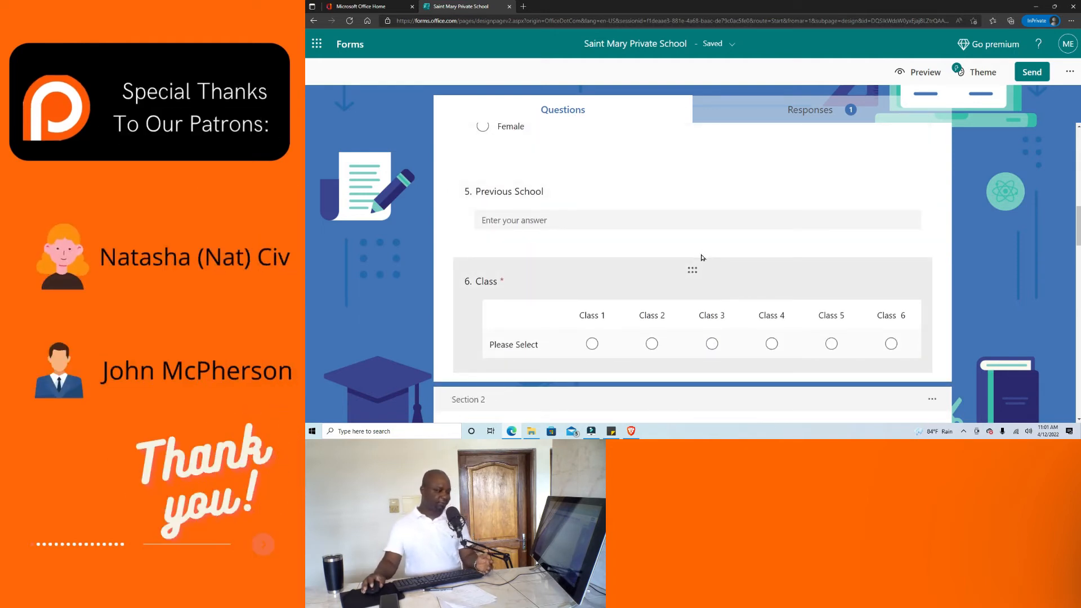
pyautogui.scroll(4, 702, 256)
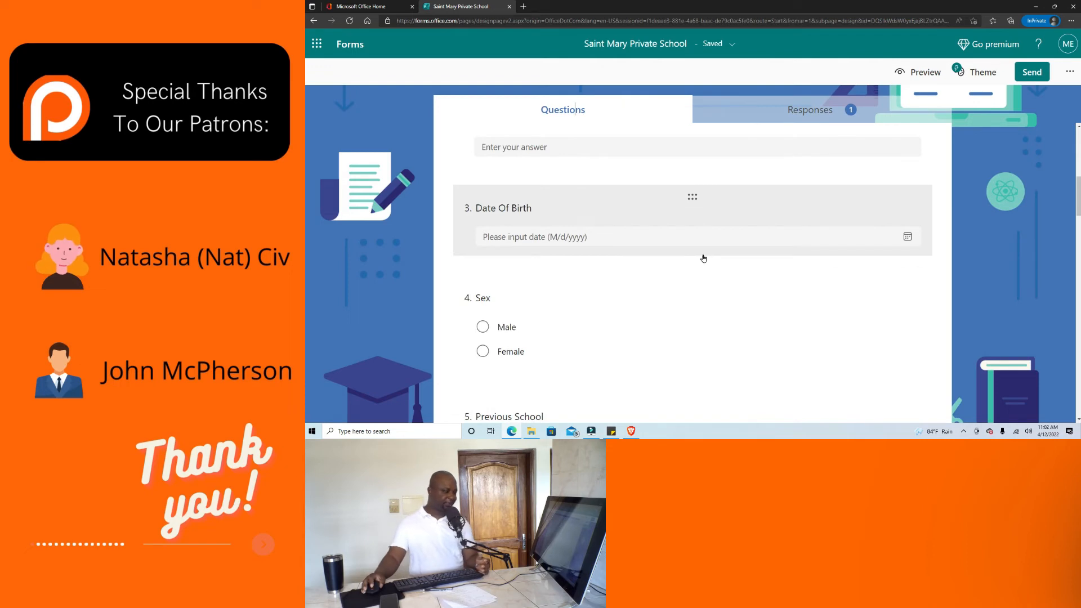
pyautogui.scroll(1, 767, 333)
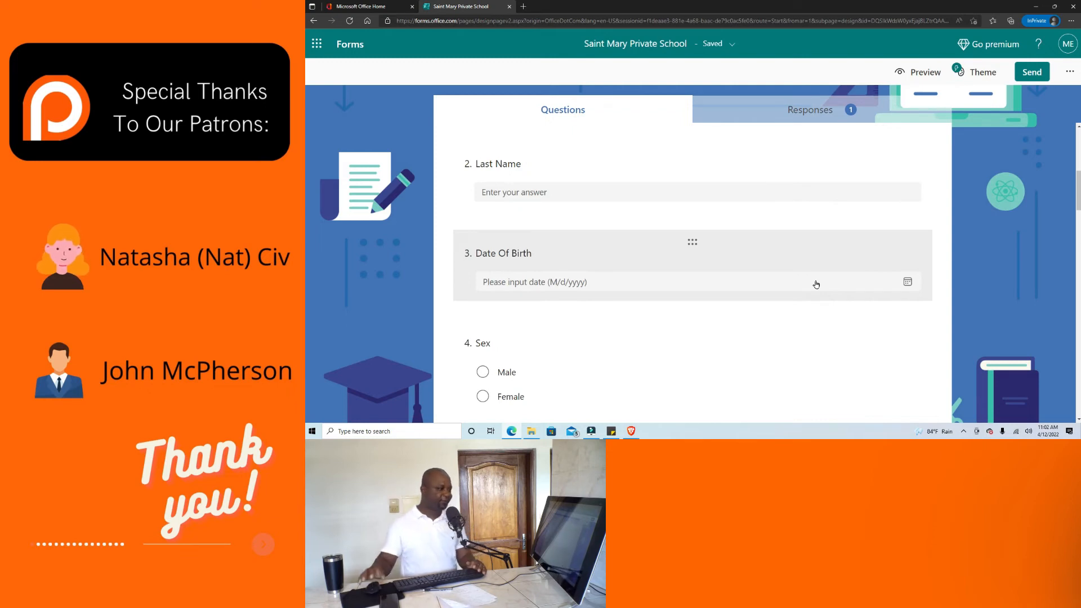
# Copy the form's shortened share link and open Outlook from the Microsoft 365 apps list.
pyautogui.click(1036, 73)
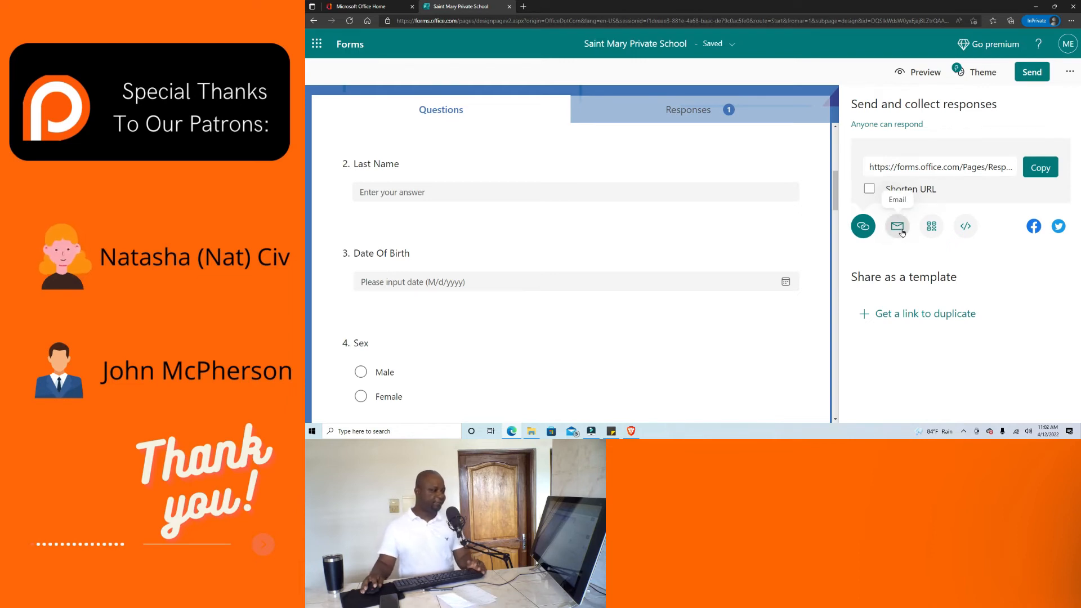
pyautogui.click(870, 189)
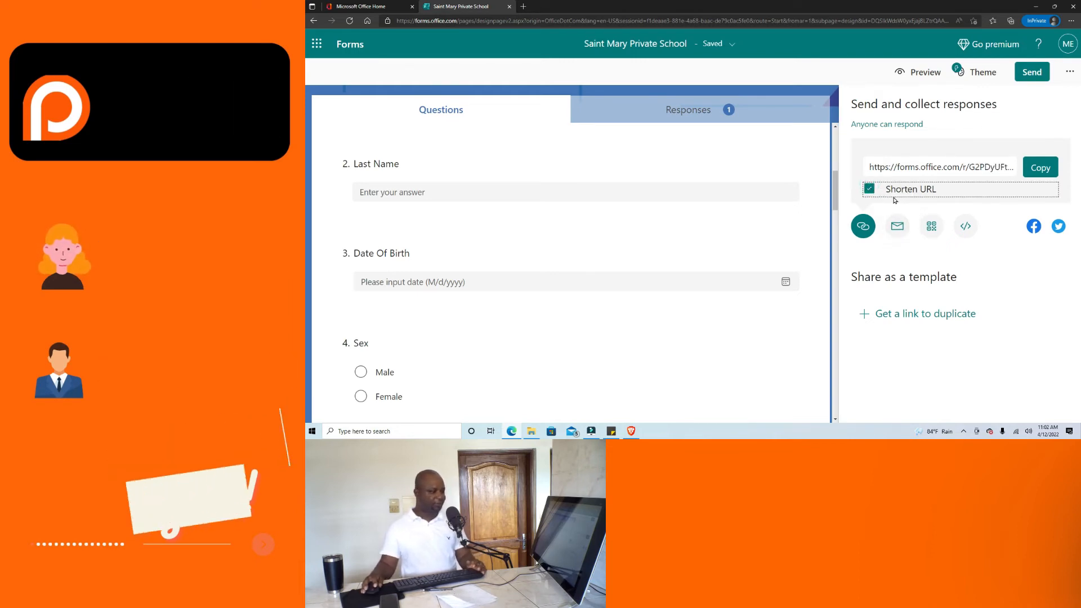
pyautogui.click(1041, 167)
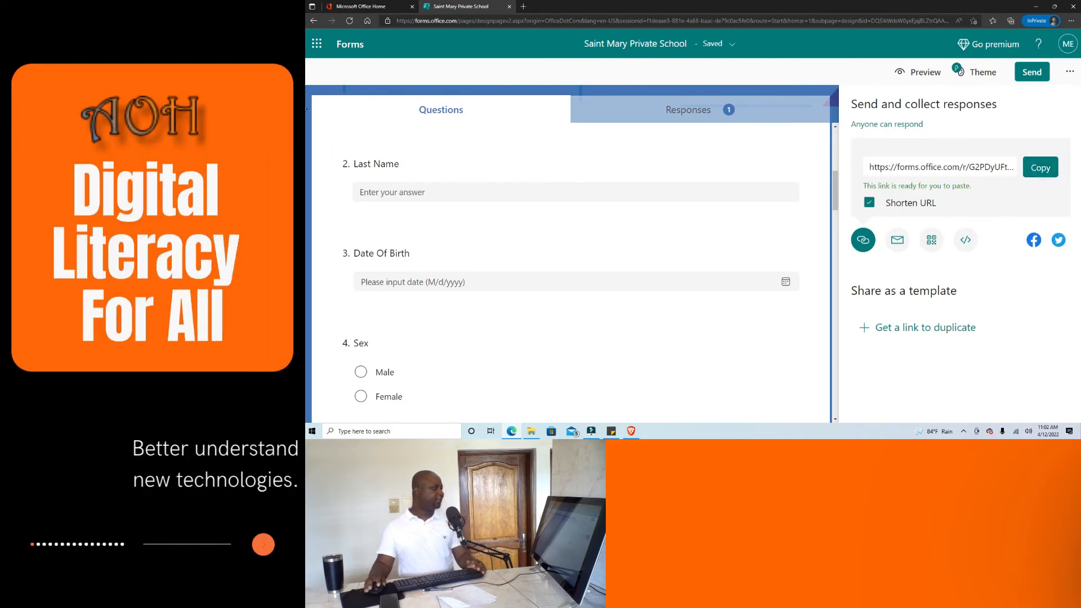
pyautogui.click(317, 44)
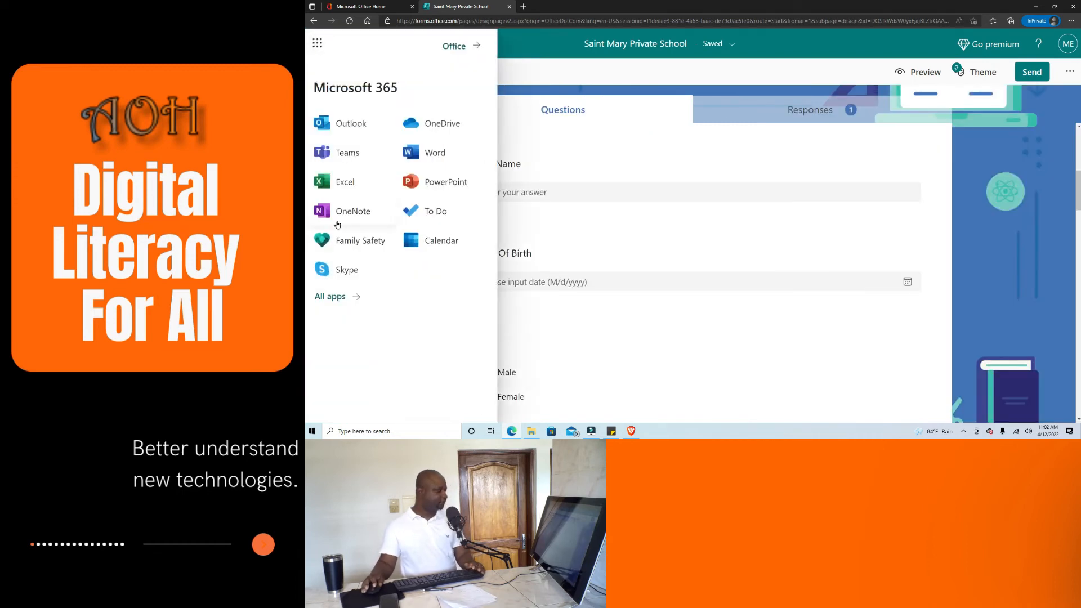
pyautogui.click(339, 124)
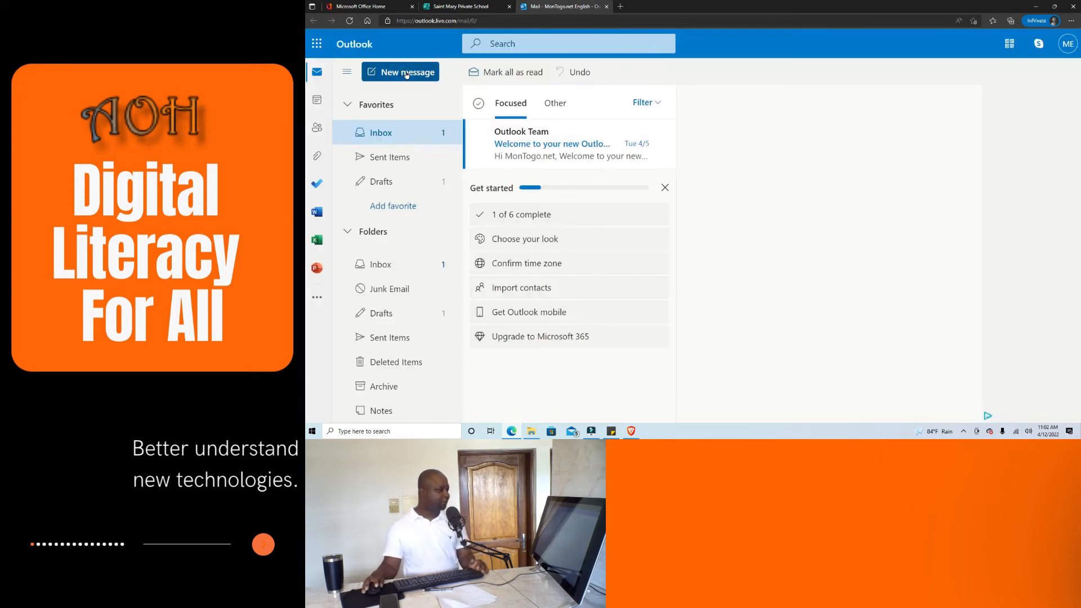
# Draft a new email to the recipient's address with the pasted form link and subject 'enrollment form'.
pyautogui.click(406, 75)
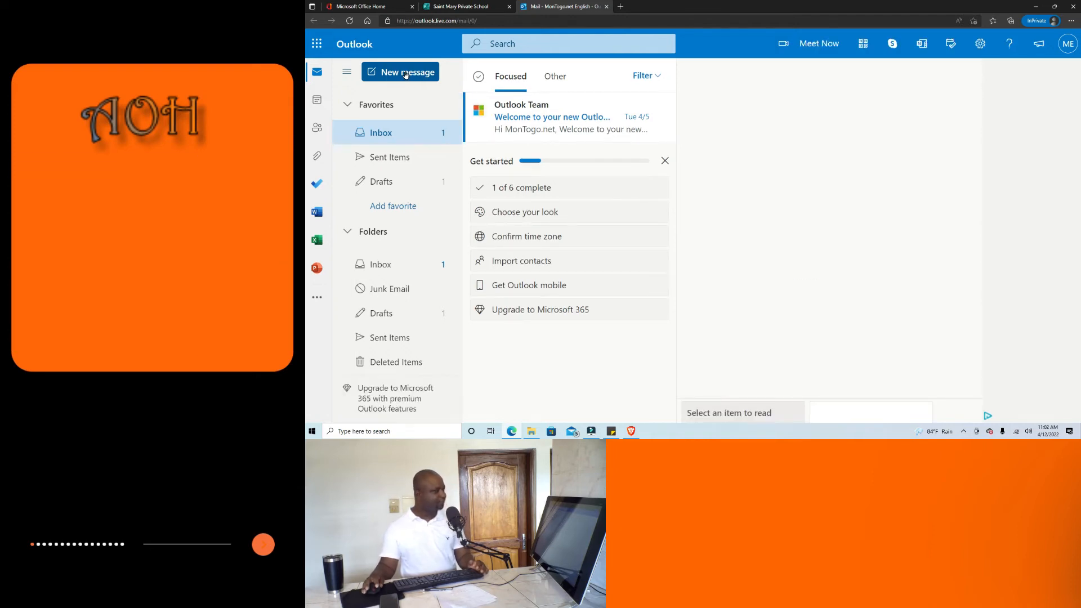
pyautogui.click(406, 75)
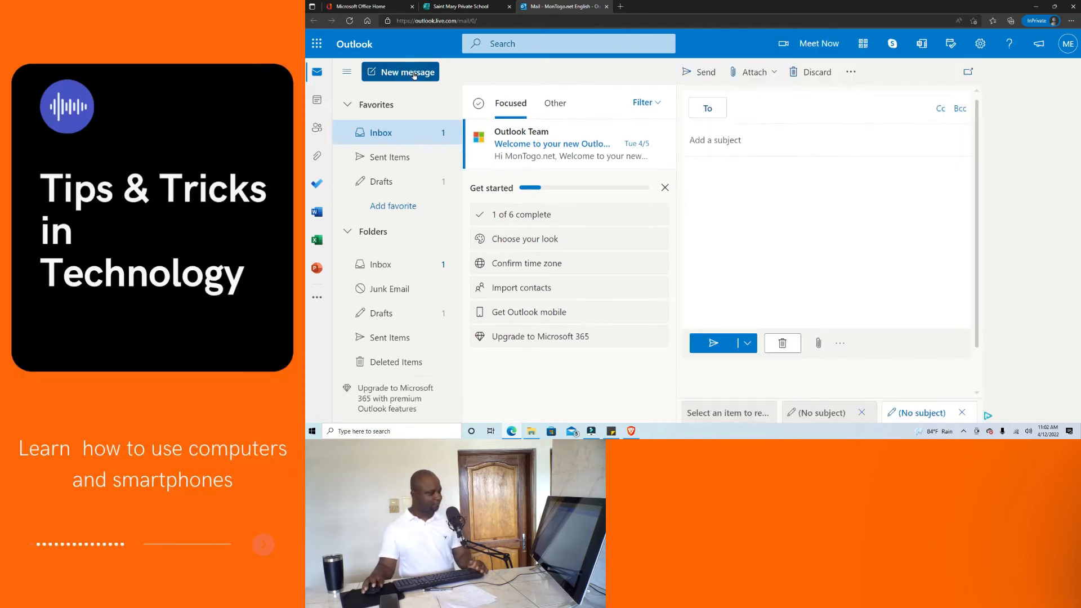
pyautogui.click(744, 99)
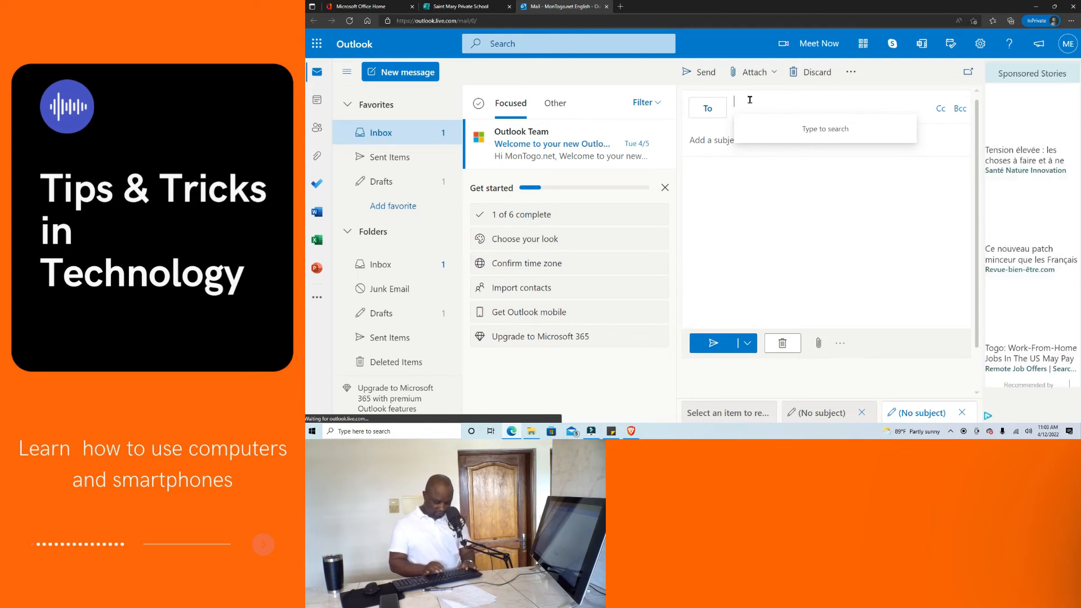
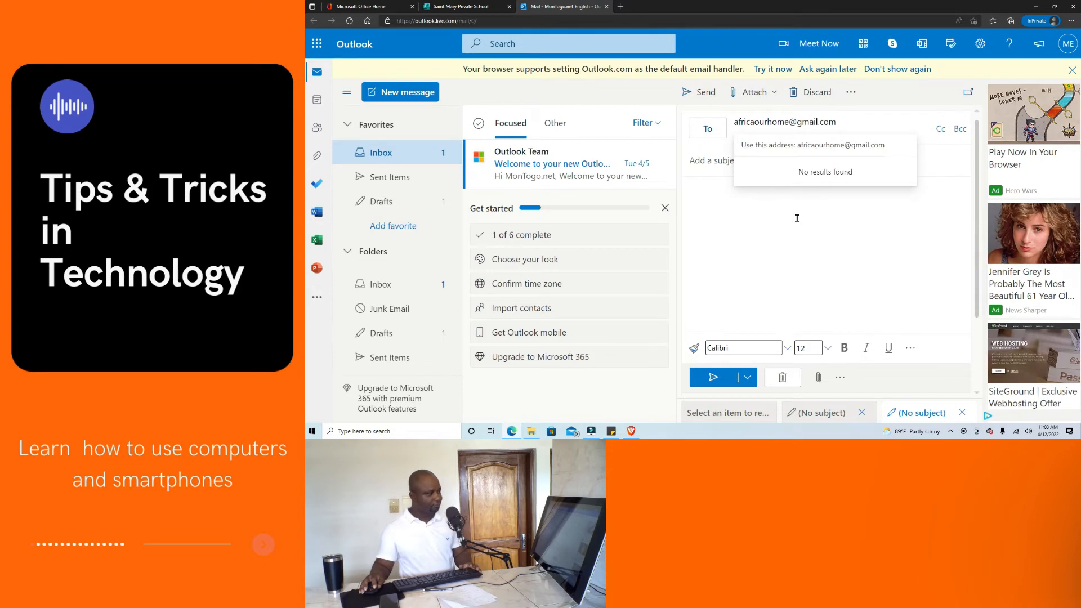
pyautogui.click(812, 147)
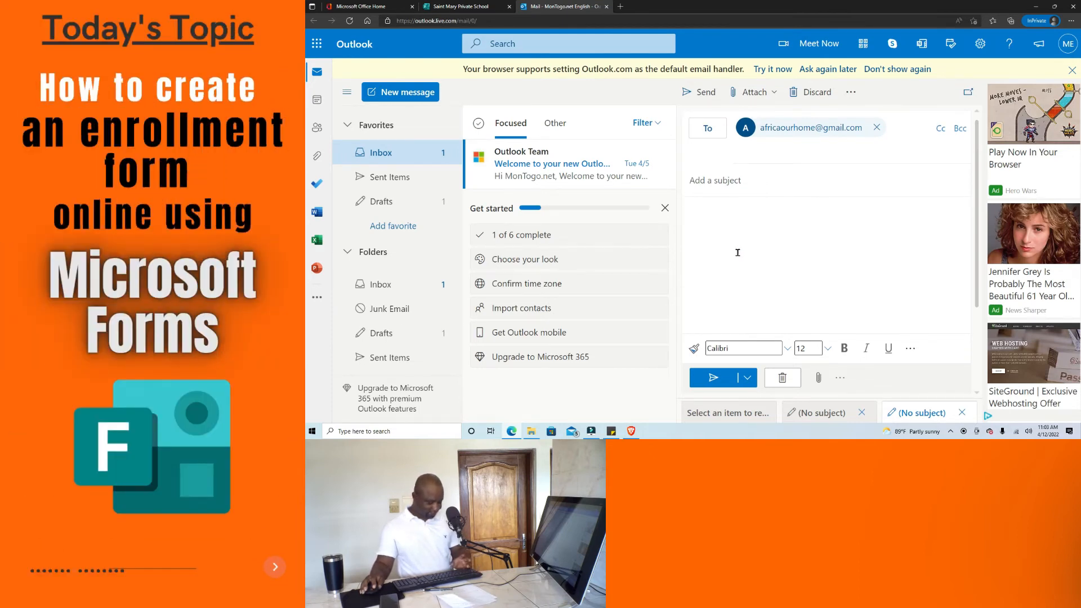
pyautogui.hotkey('ctrl', 'v')
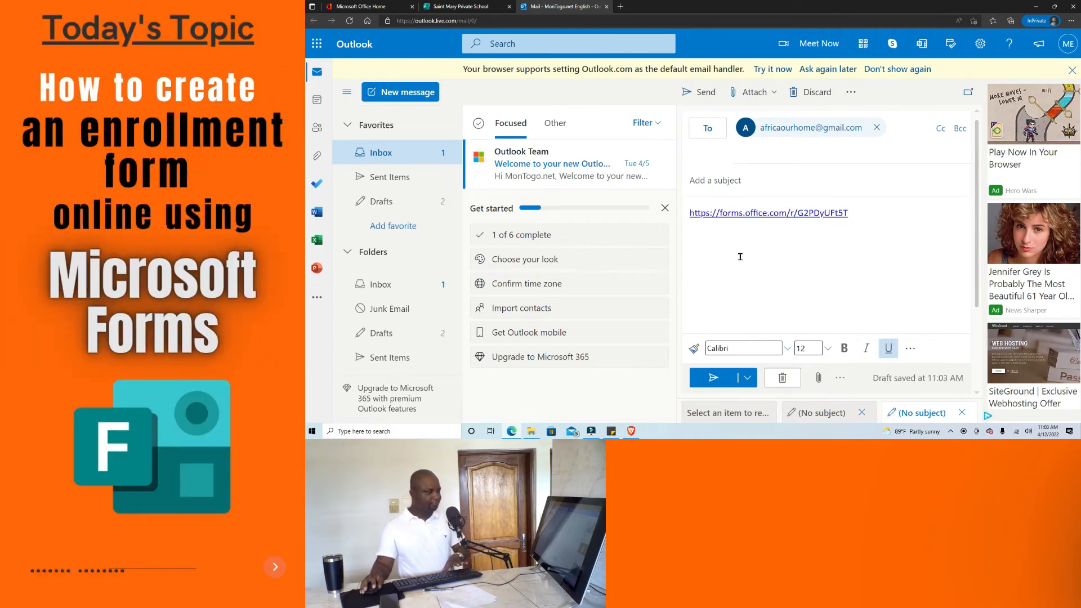
pyautogui.click(744, 178)
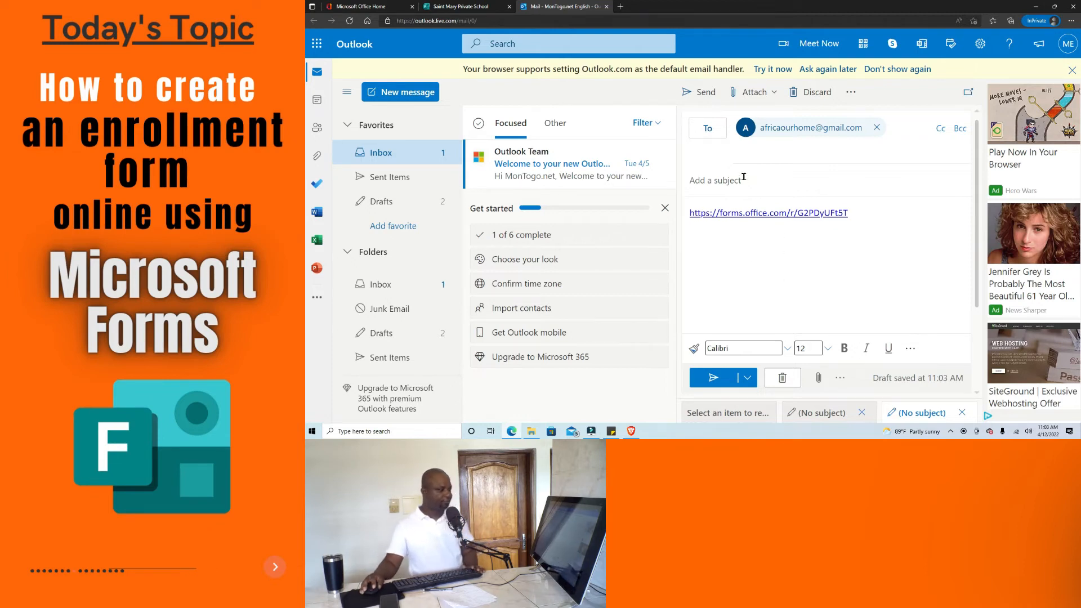
pyautogui.write('e')
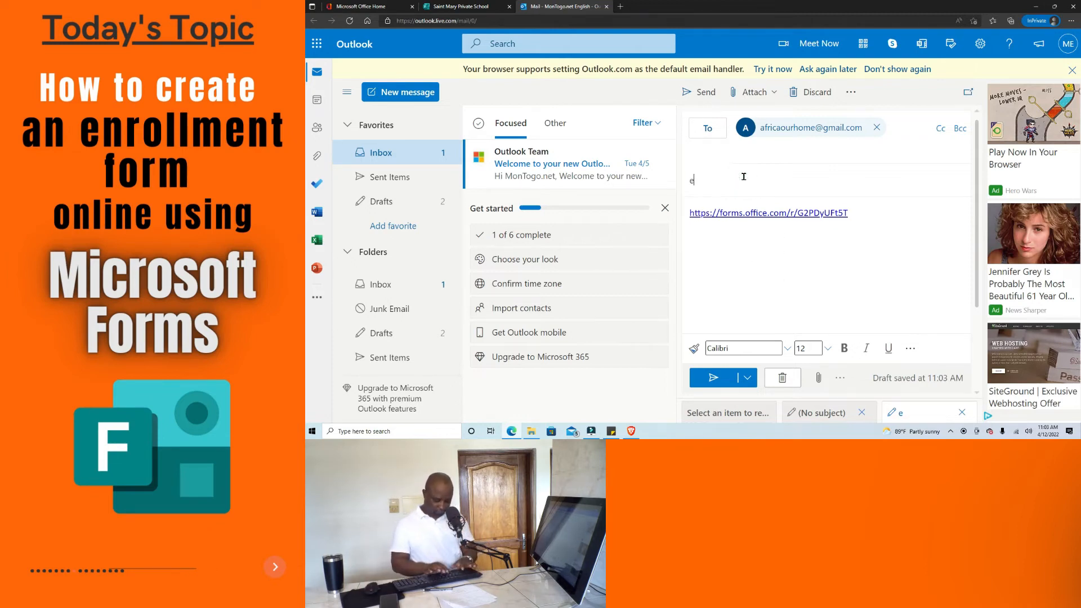
pyautogui.write('nrollmen')
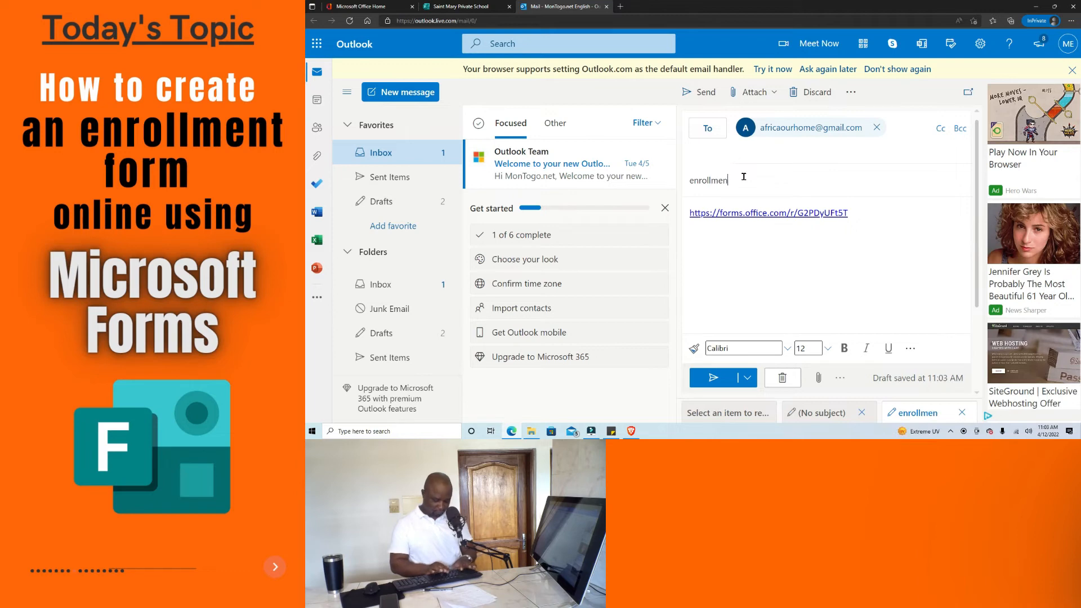
pyautogui.write('t form')
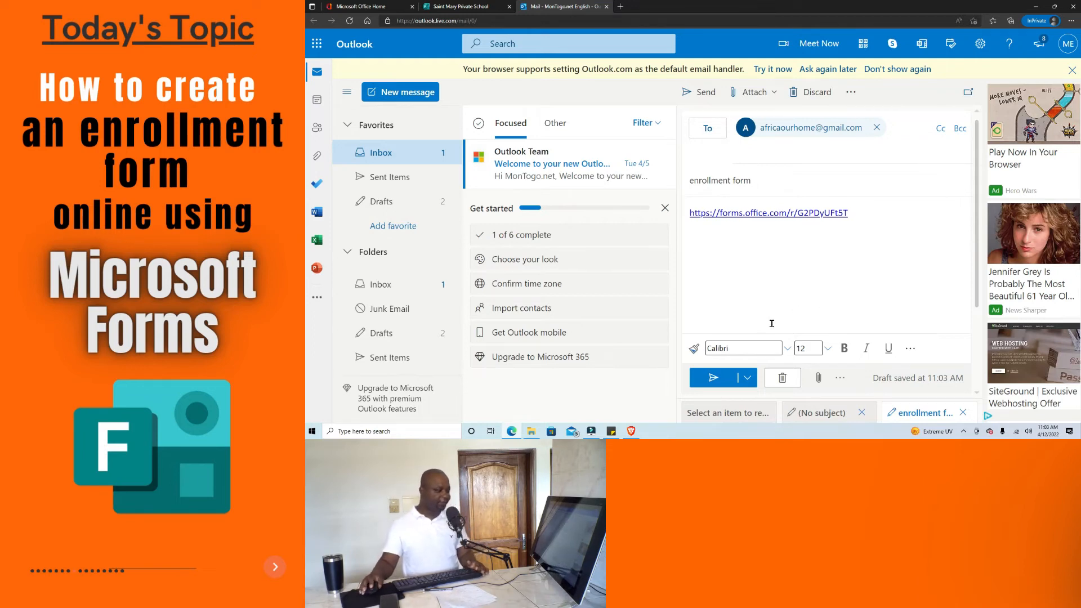
# Send the enrollment form email and switch back to the Saint Mary Private School form.
pyautogui.click(715, 381)
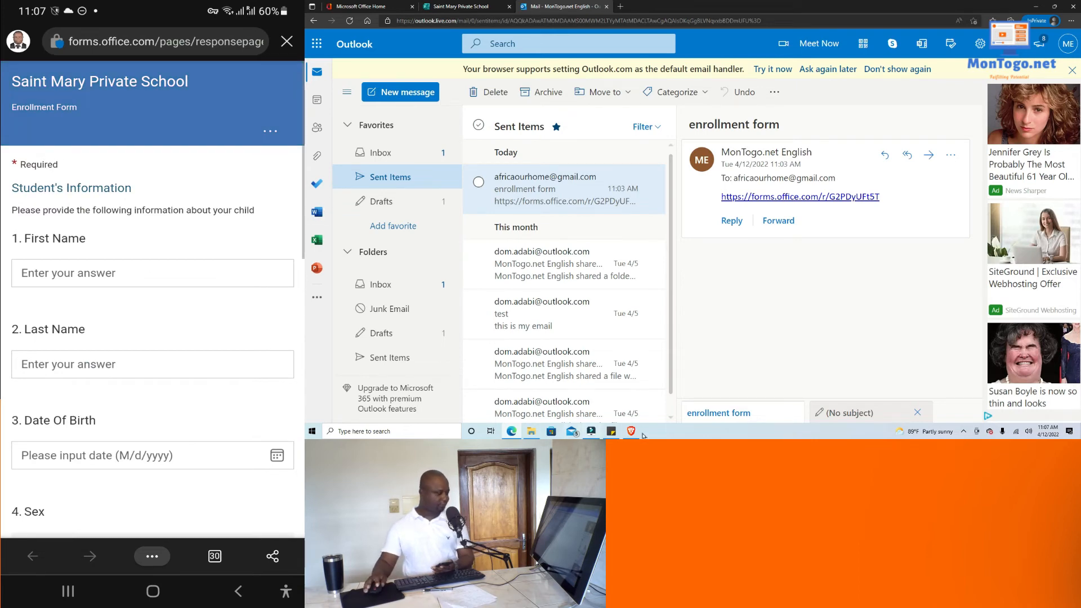
pyautogui.moveTo(514, 435)
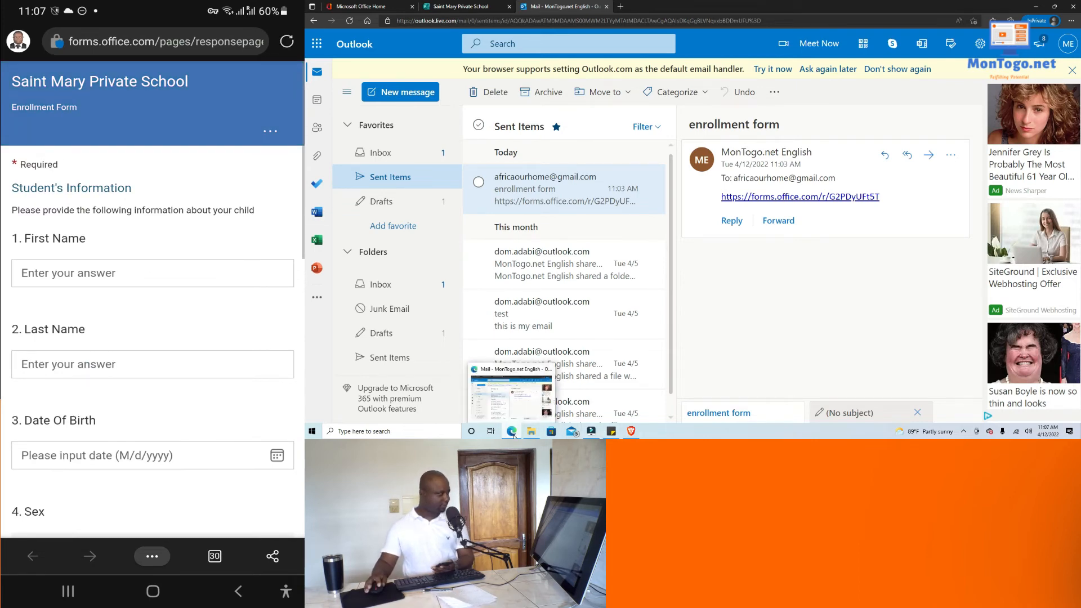
pyautogui.click(495, 3)
pyautogui.scroll(2, 620, 174)
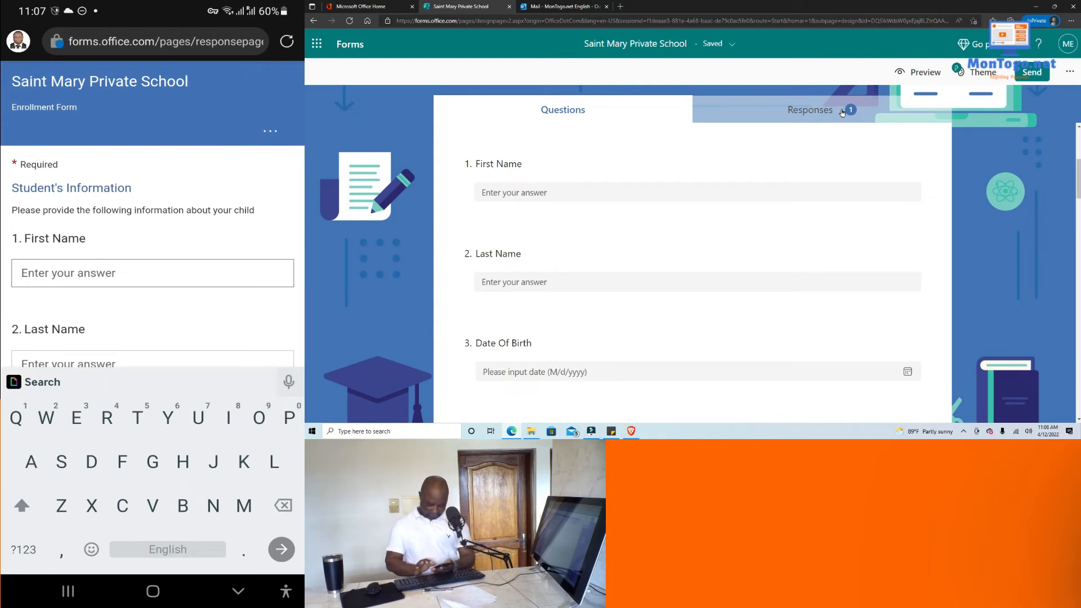
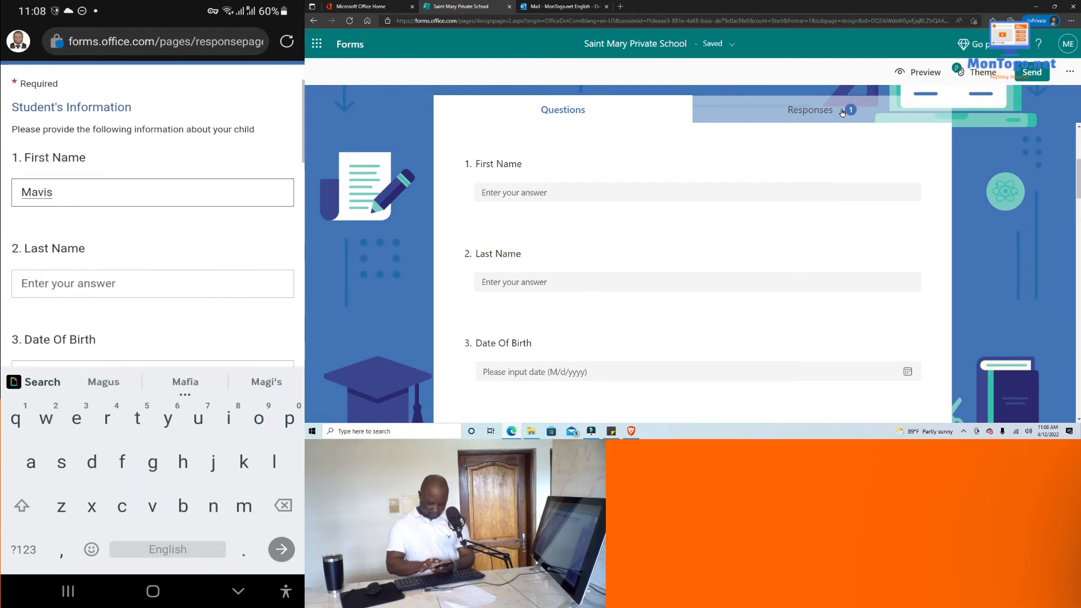
# Enter the student's first and last name on the form.
pyautogui.click(152, 287)
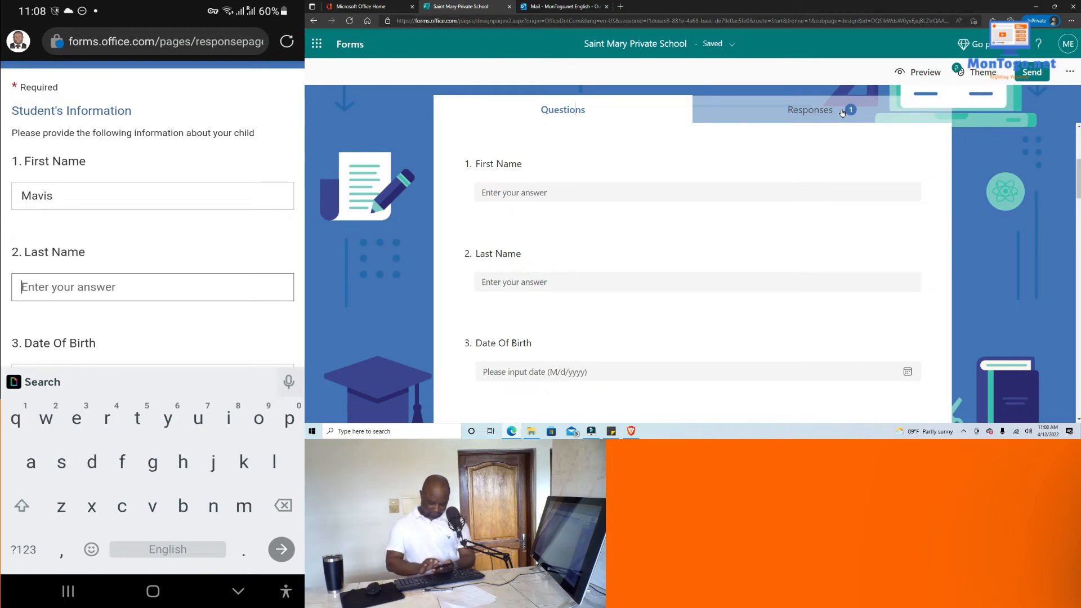
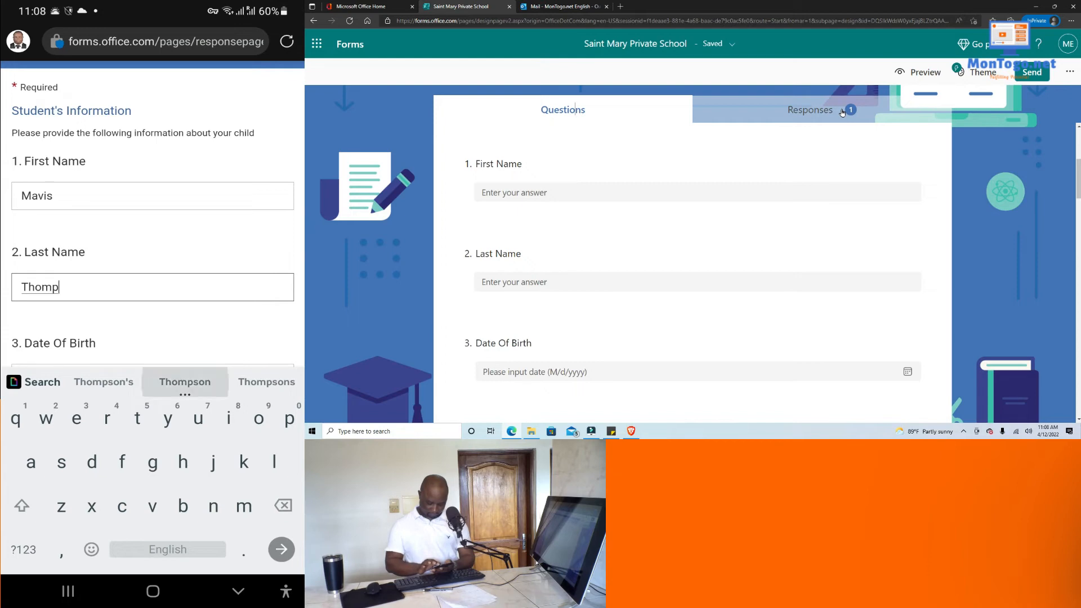
pyautogui.scroll(-2, 152, 253)
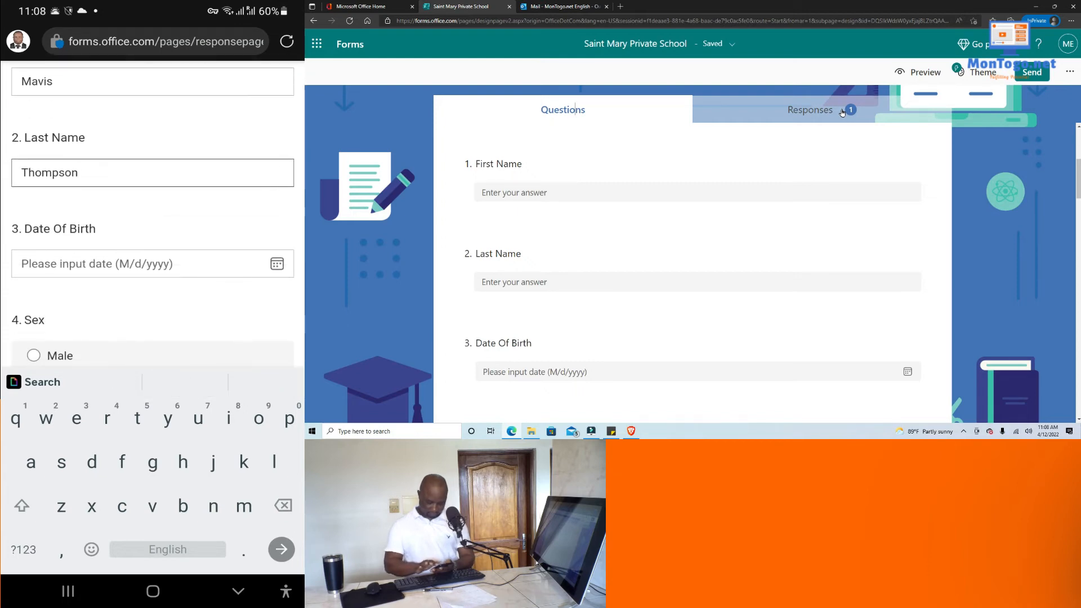
# Set the Date Of Birth to 6/23/2016 using the calendar picker.
pyautogui.click(277, 263)
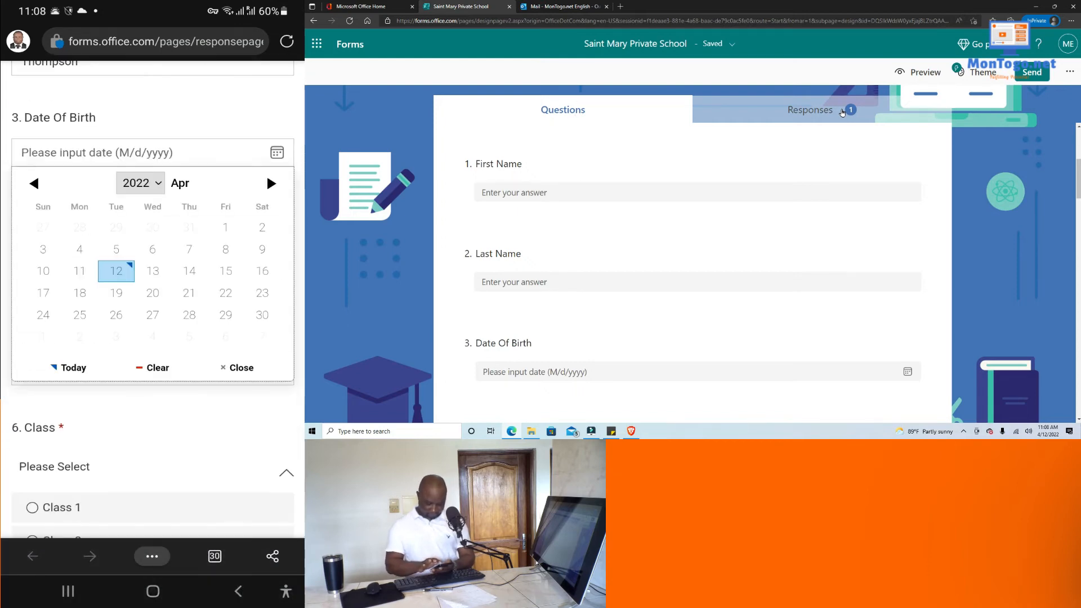
pyautogui.click(140, 183)
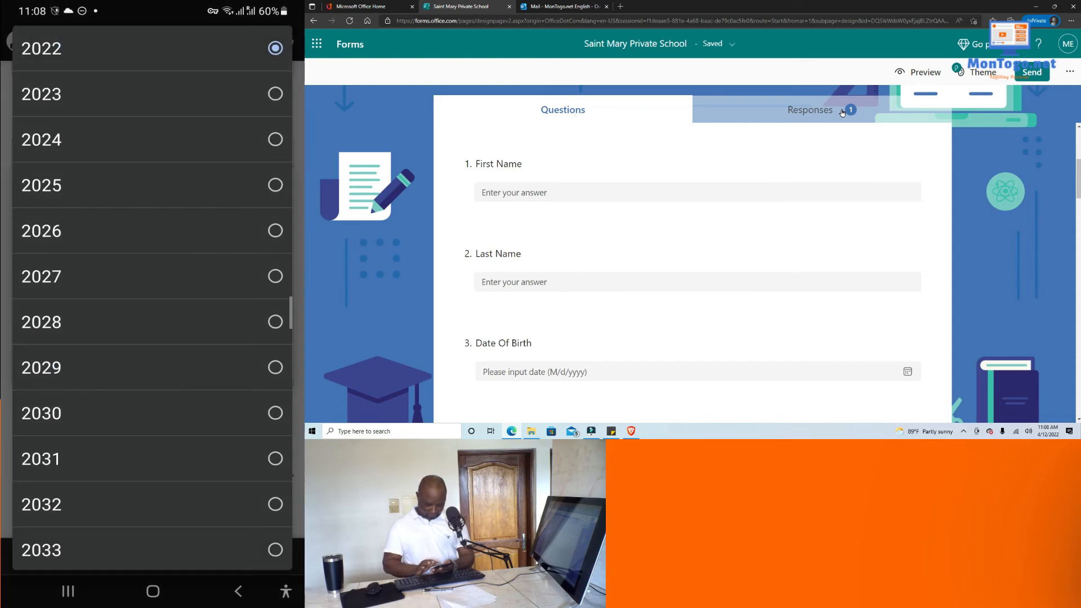
pyautogui.scroll(-1, 152, 299)
pyautogui.scroll(2, 152, 298)
pyautogui.scroll(-4, 152, 298)
pyautogui.scroll(1, 152, 299)
pyautogui.scroll(10, 152, 299)
pyautogui.scroll(-2, 152, 298)
pyautogui.scroll(-4, 152, 298)
pyautogui.click(152, 342)
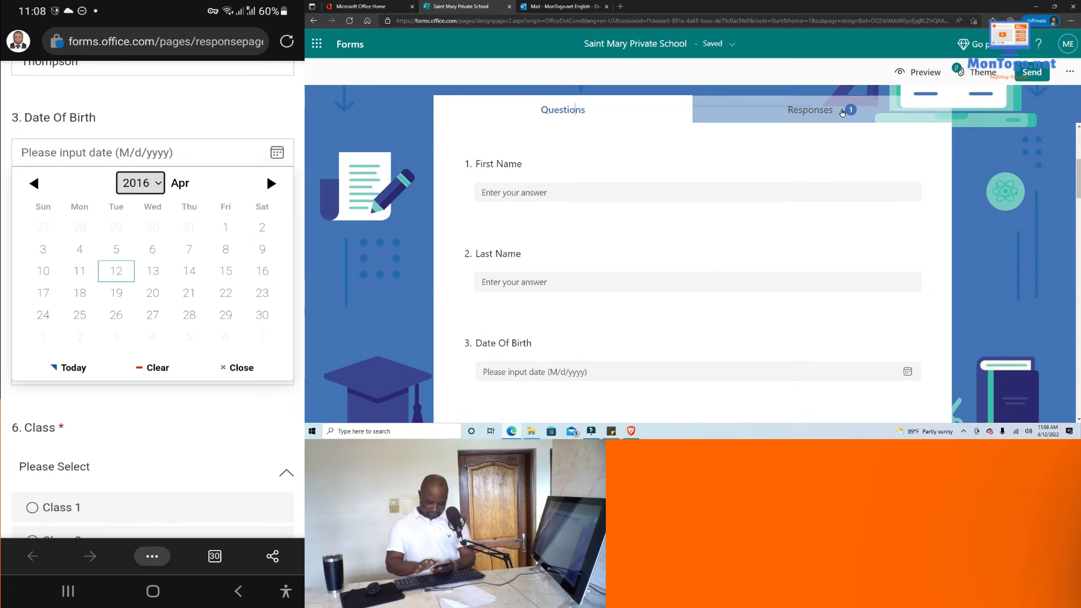
pyautogui.click(271, 183)
pyautogui.click(271, 183)
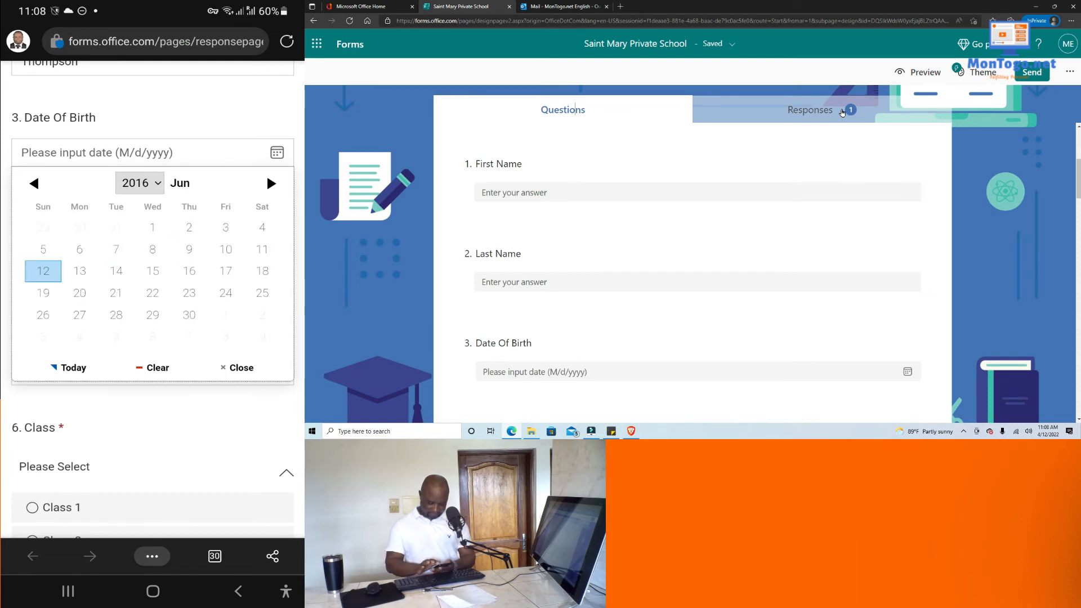
pyautogui.click(152, 293)
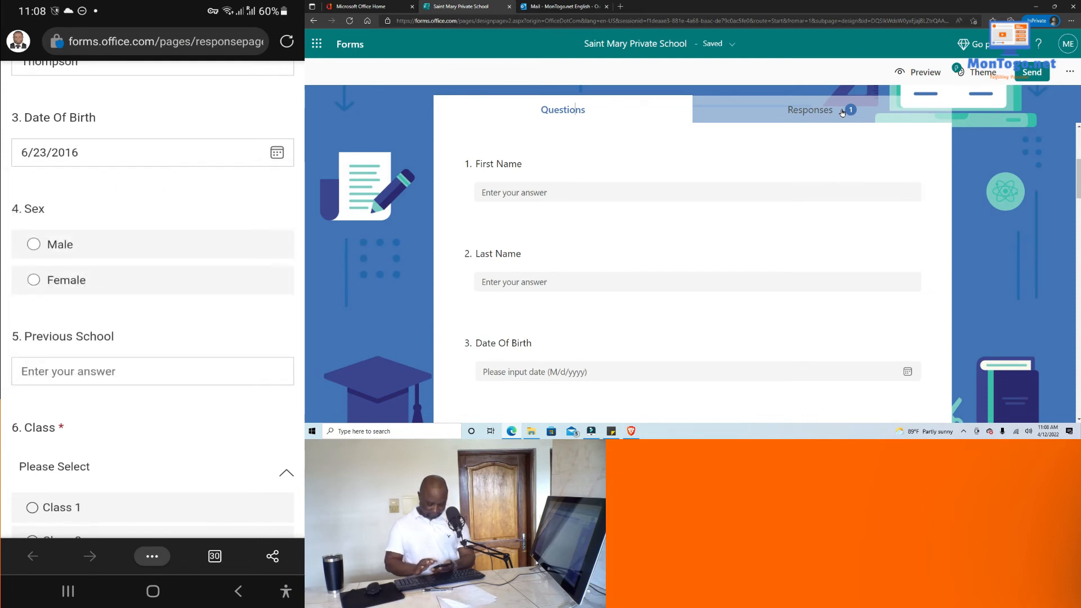
pyautogui.scroll(-3, 153, 298)
pyautogui.scroll(4, 153, 299)
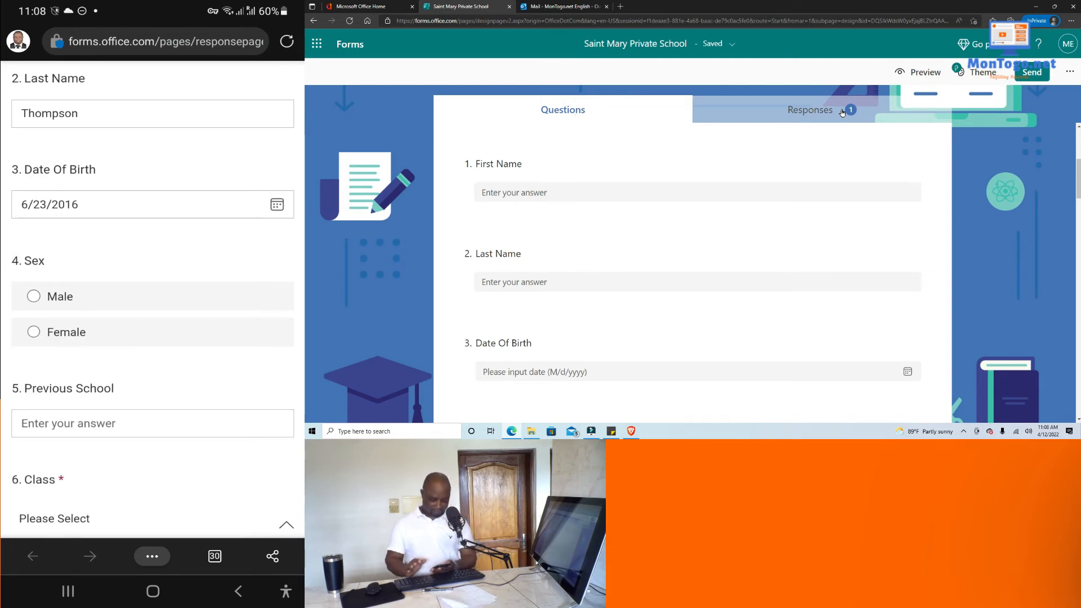
# Answer Sex as Female and Previous School as Redemption Baptist School.
pyautogui.click(34, 332)
pyautogui.scroll(-3, 152, 298)
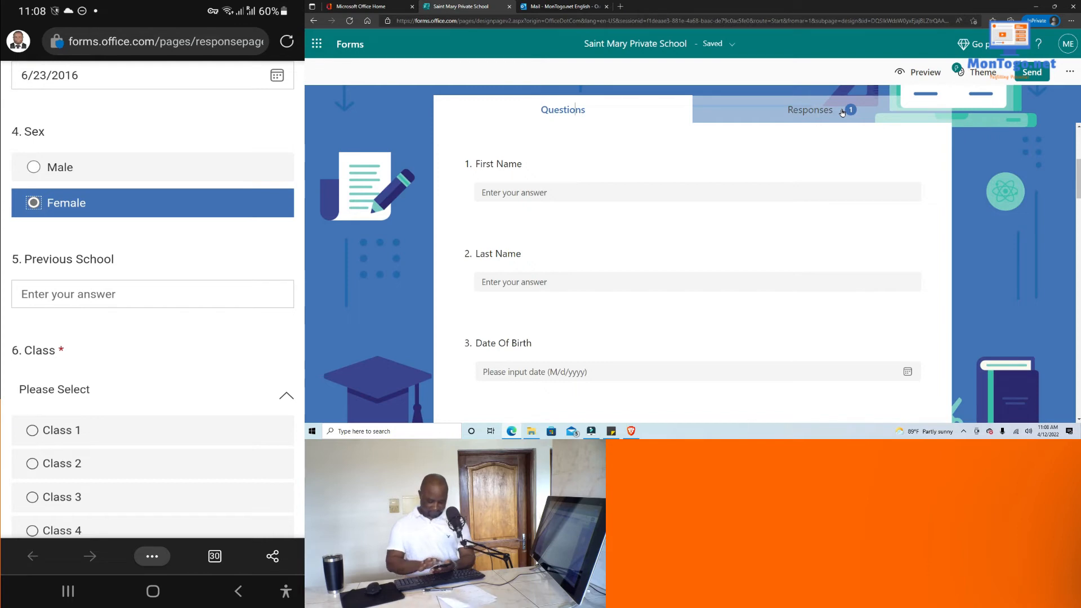
pyautogui.click(153, 294)
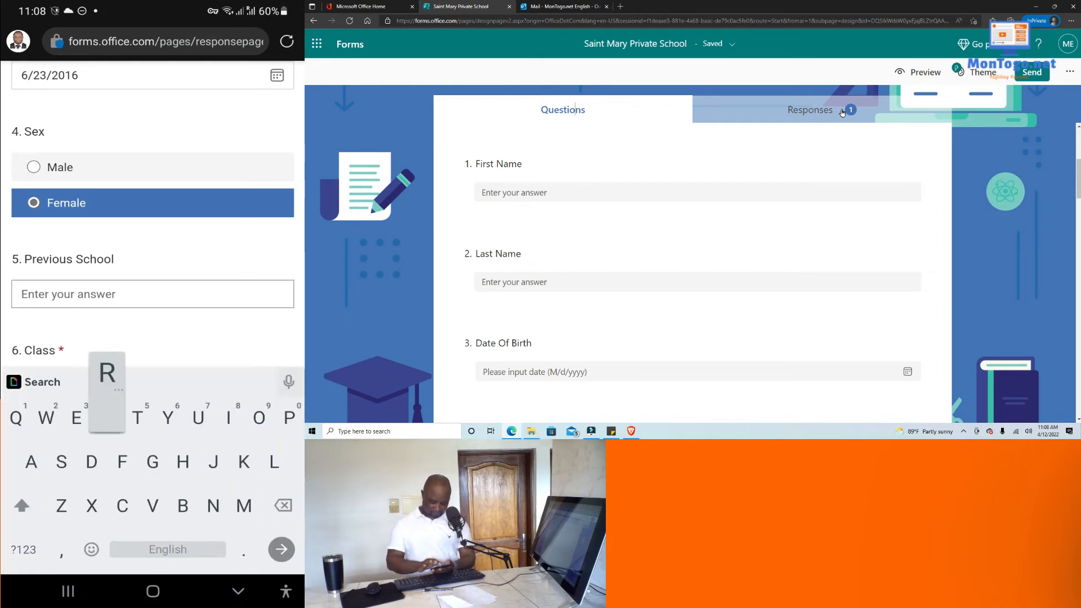
pyautogui.write('Re')
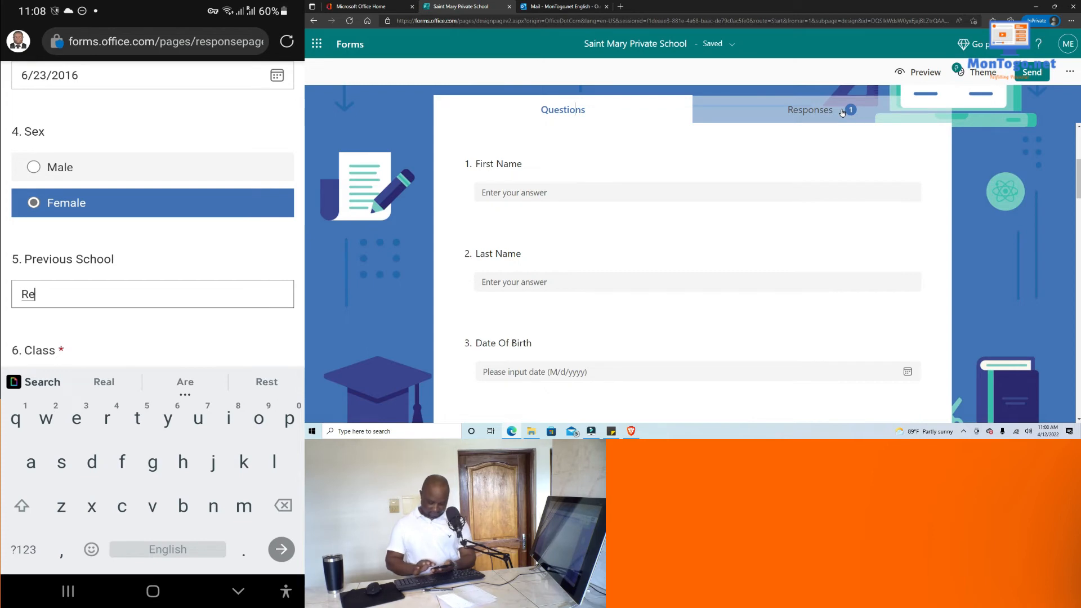
pyautogui.write('de')
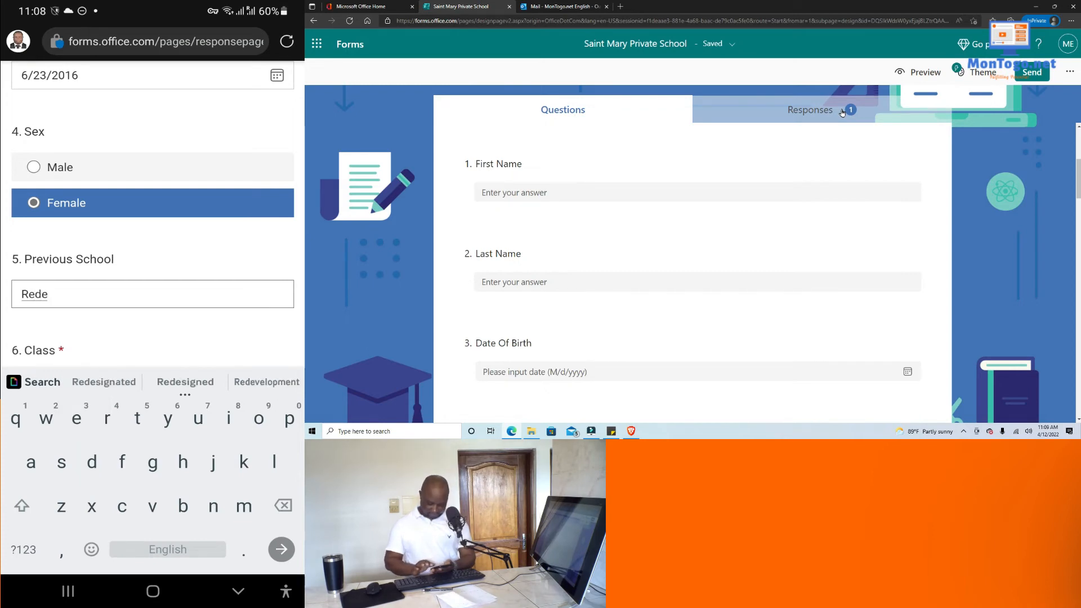
pyautogui.write('mption')
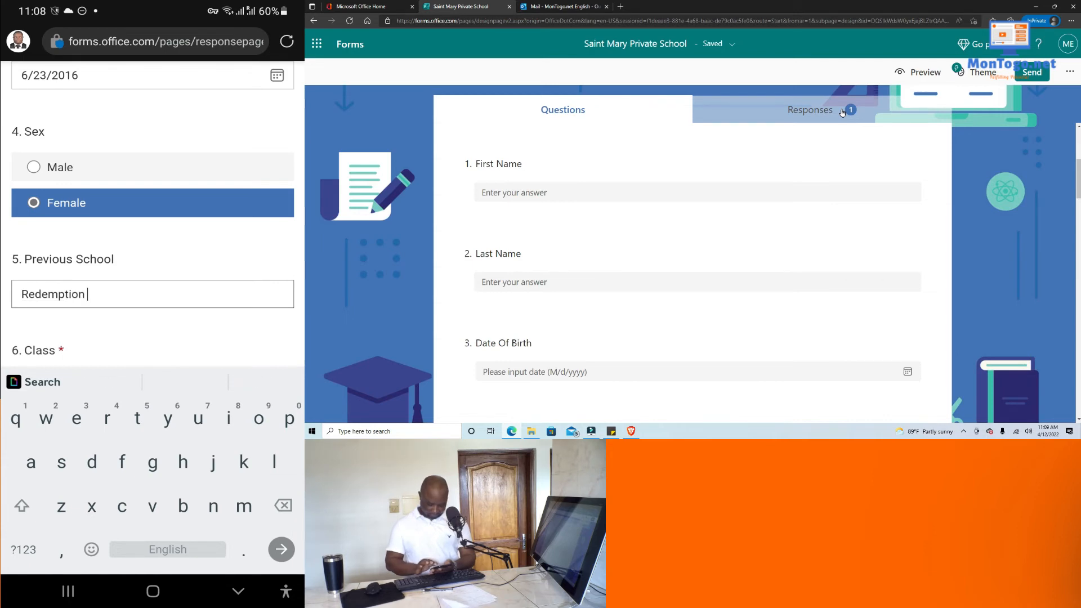
pyautogui.press('shift')
pyautogui.write('Bapt')
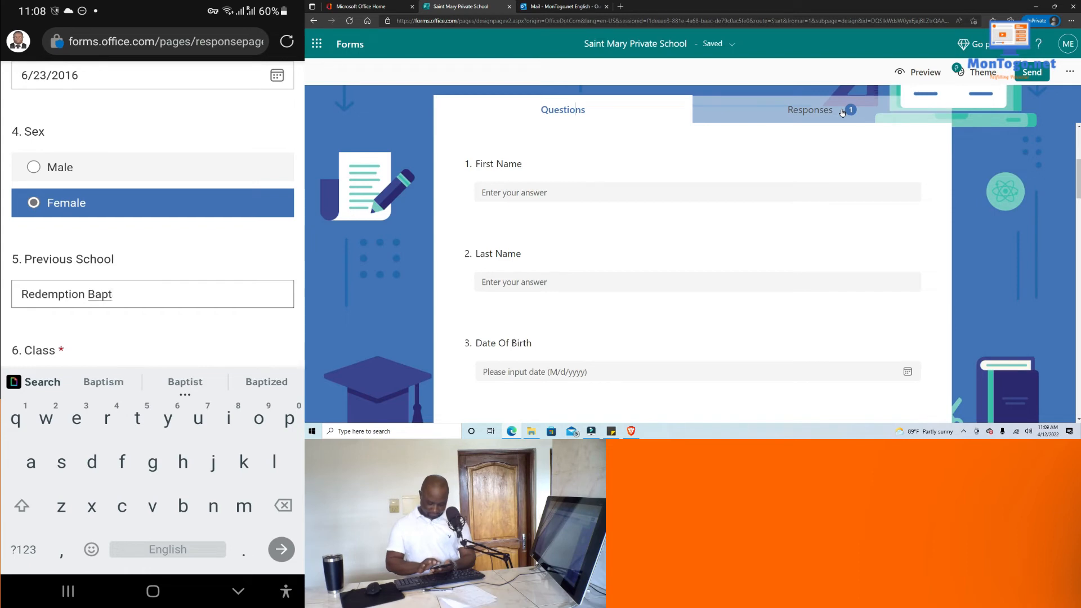
pyautogui.write('ist')
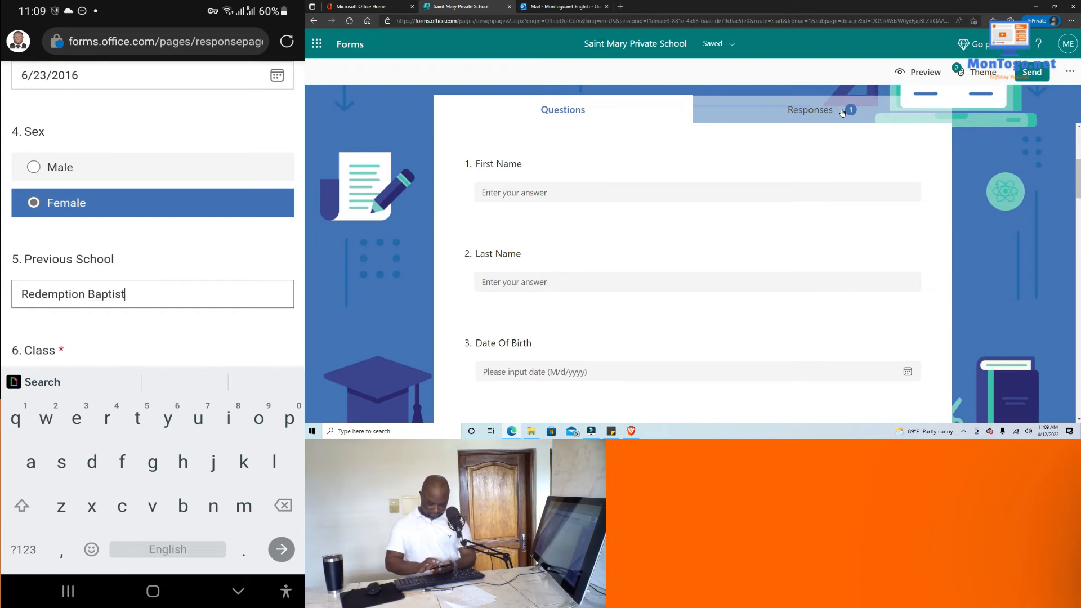
pyautogui.write(' S')
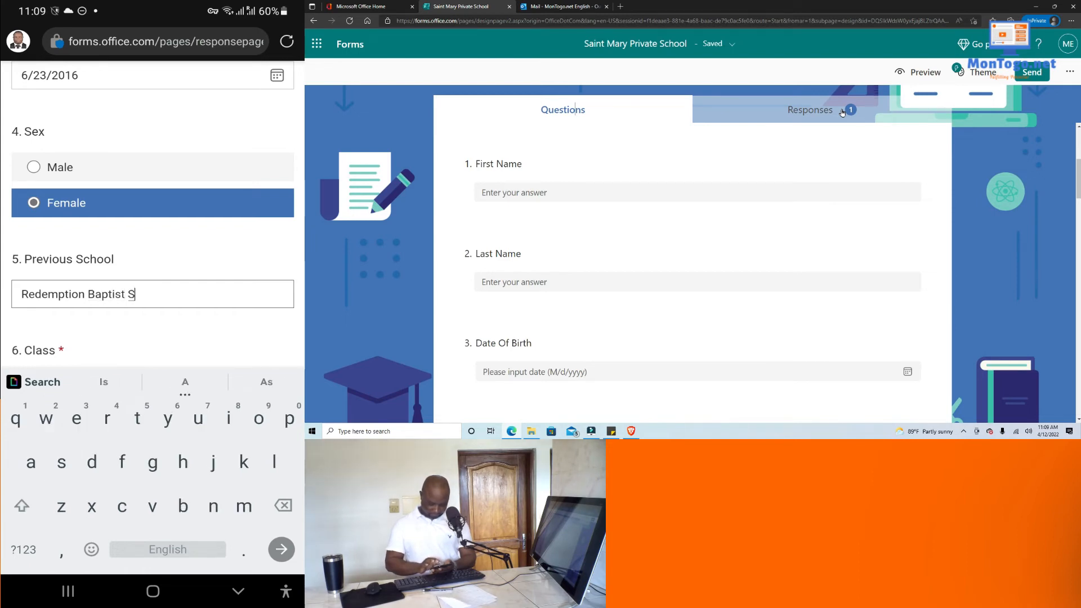
pyautogui.write('ch')
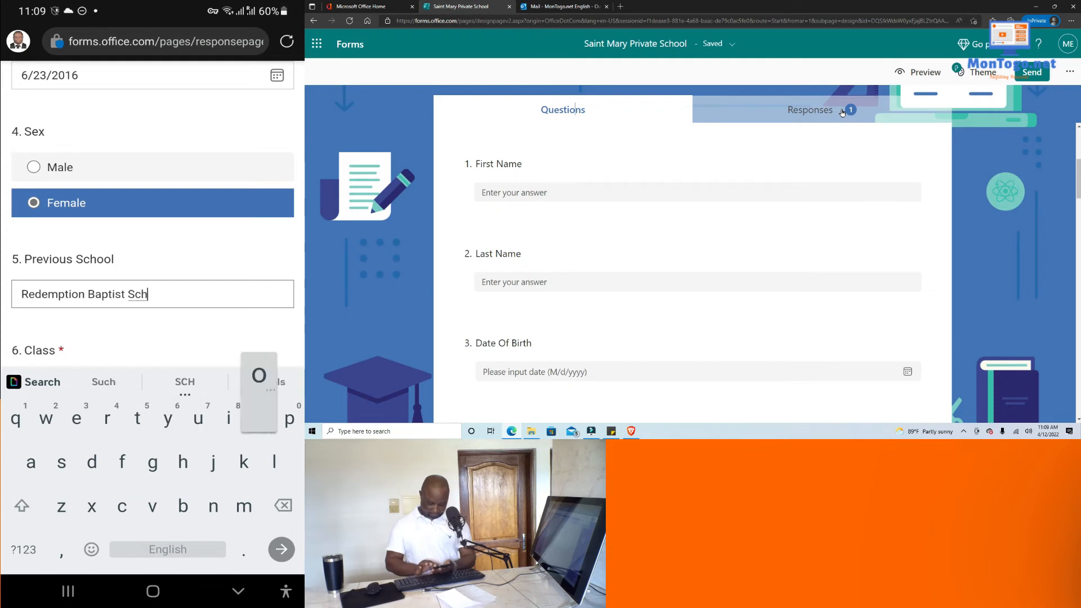
pyautogui.write('ool')
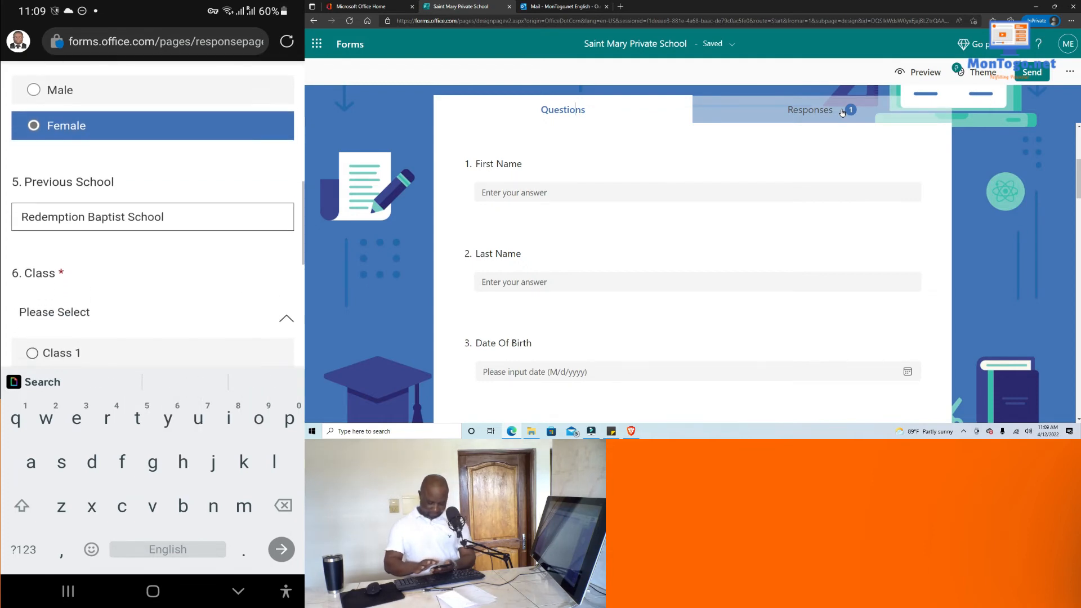
# Choose Class 3 and continue to the Parents' Information section.
pyautogui.scroll(-1, 153, 225)
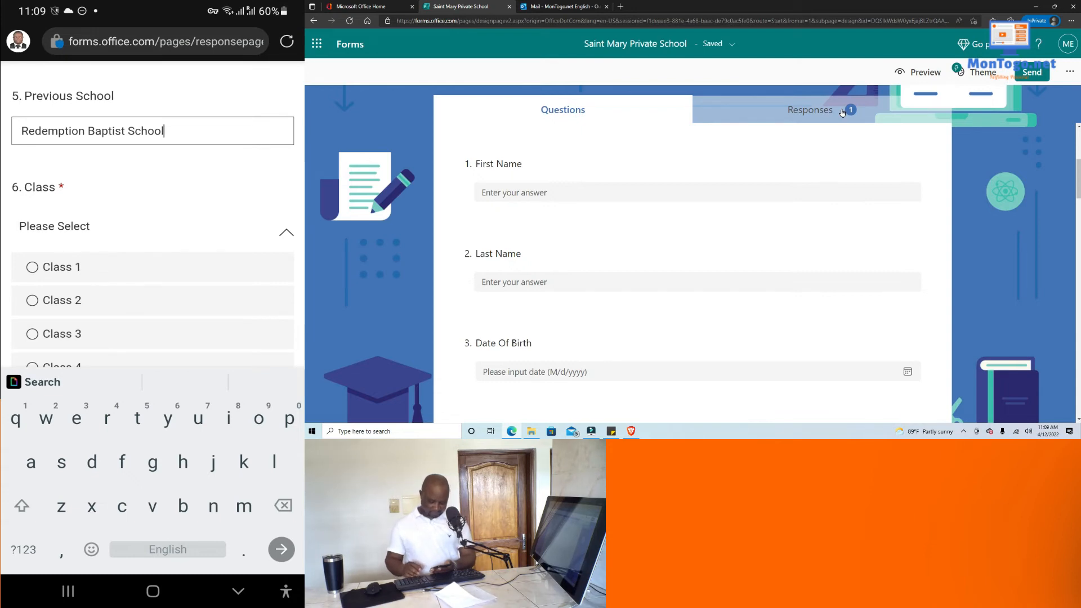
pyautogui.scroll(-1, 153, 226)
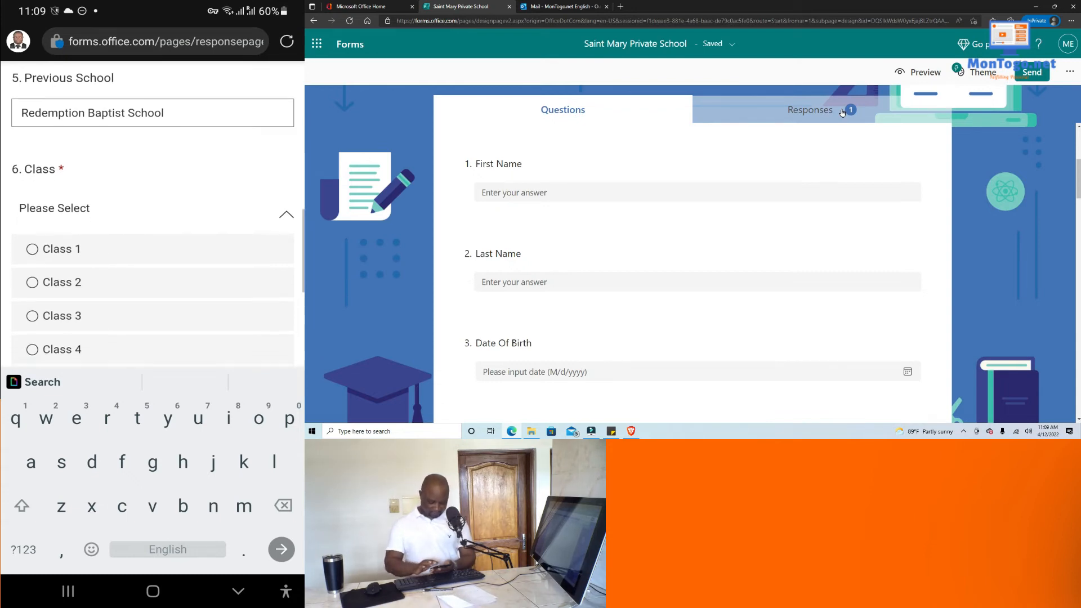
pyautogui.click(61, 274)
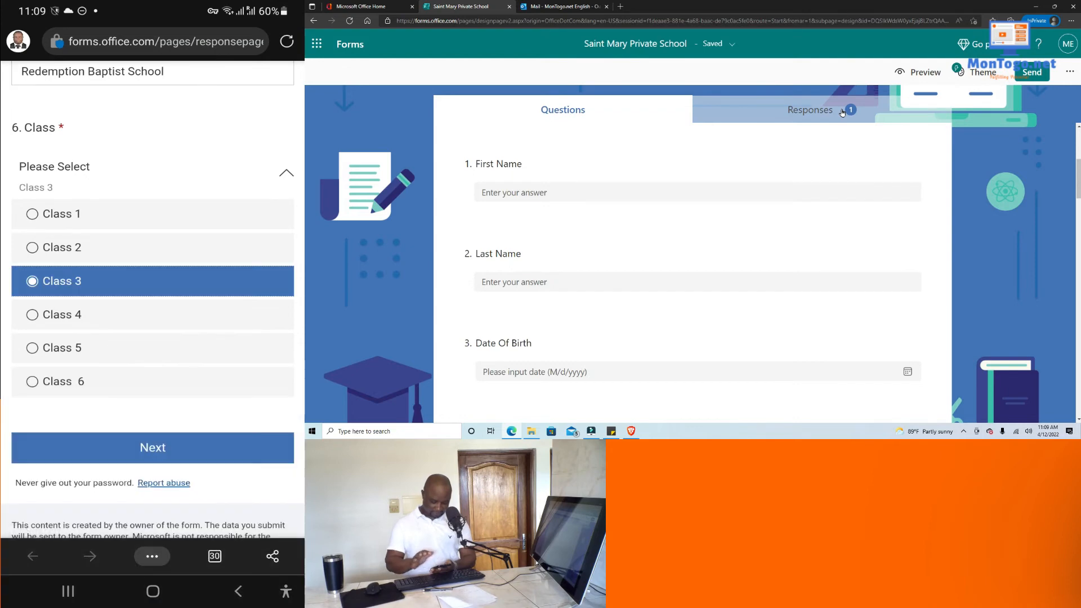
pyautogui.scroll(-1, 153, 298)
pyautogui.scroll(2, 153, 298)
pyautogui.scroll(-1, 153, 299)
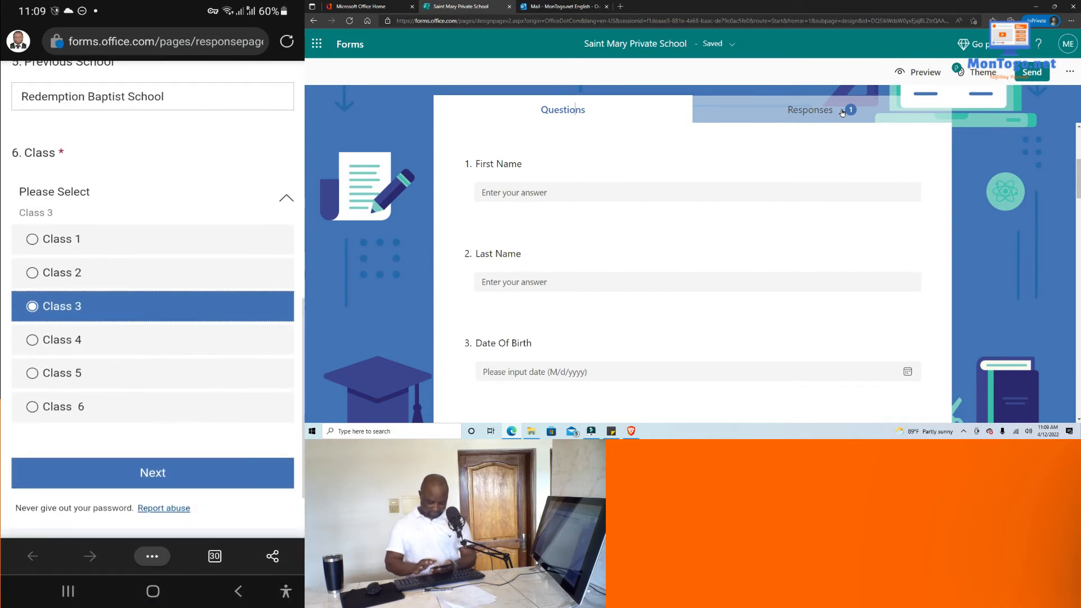
pyautogui.click(153, 472)
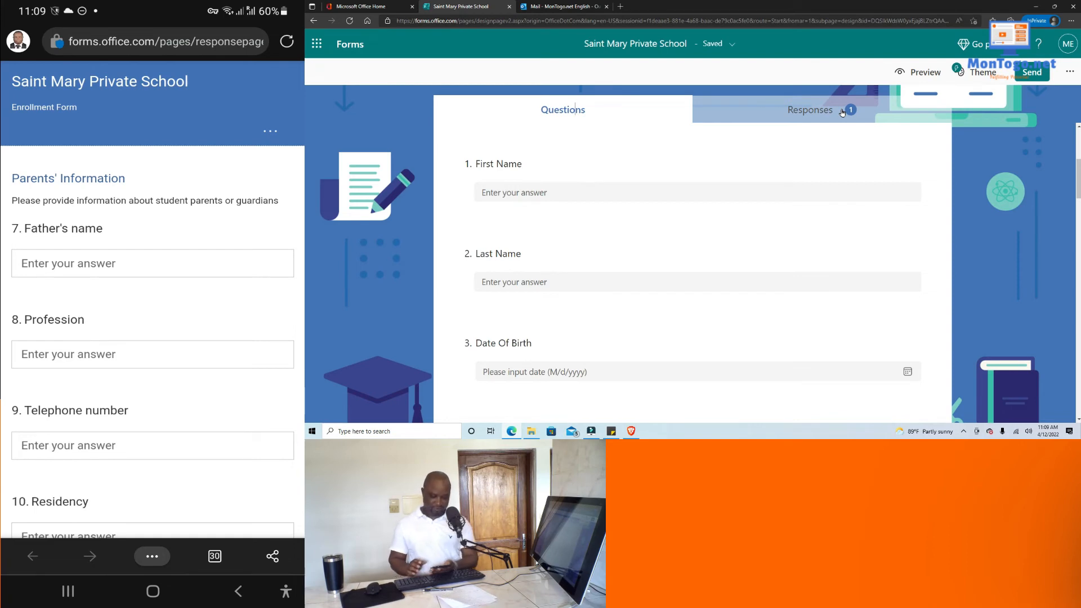
# Enter the father's name and Teacher as his profession.
pyautogui.click(152, 263)
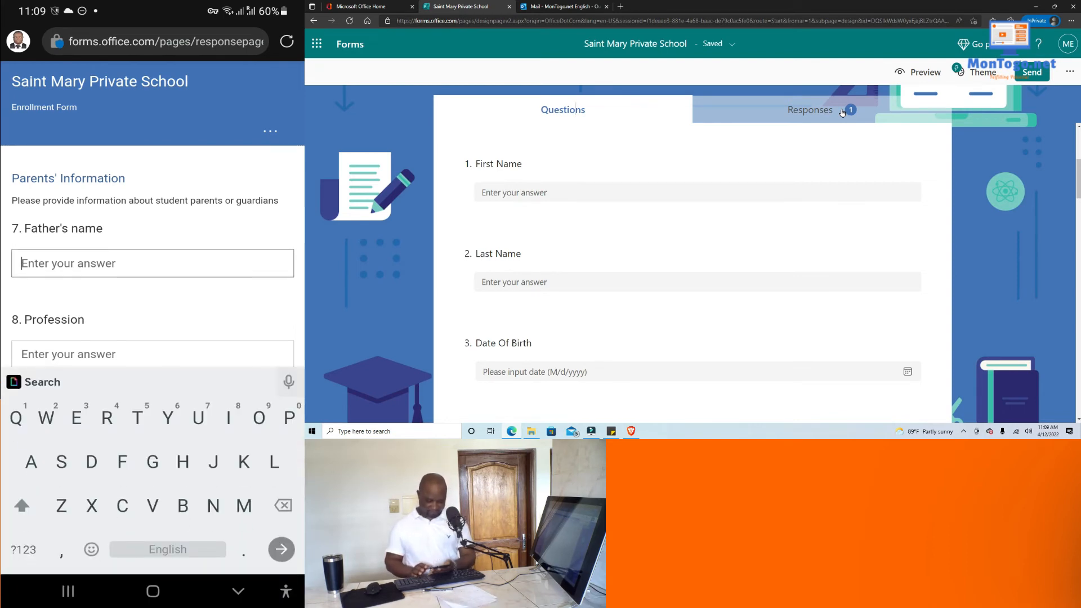
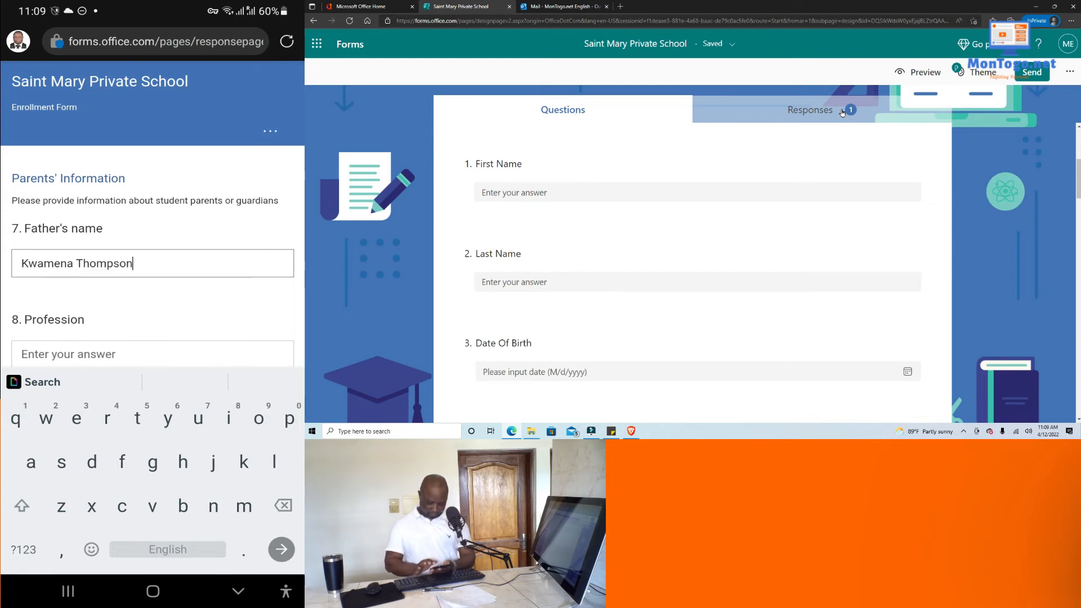
pyautogui.scroll(-1, 152, 257)
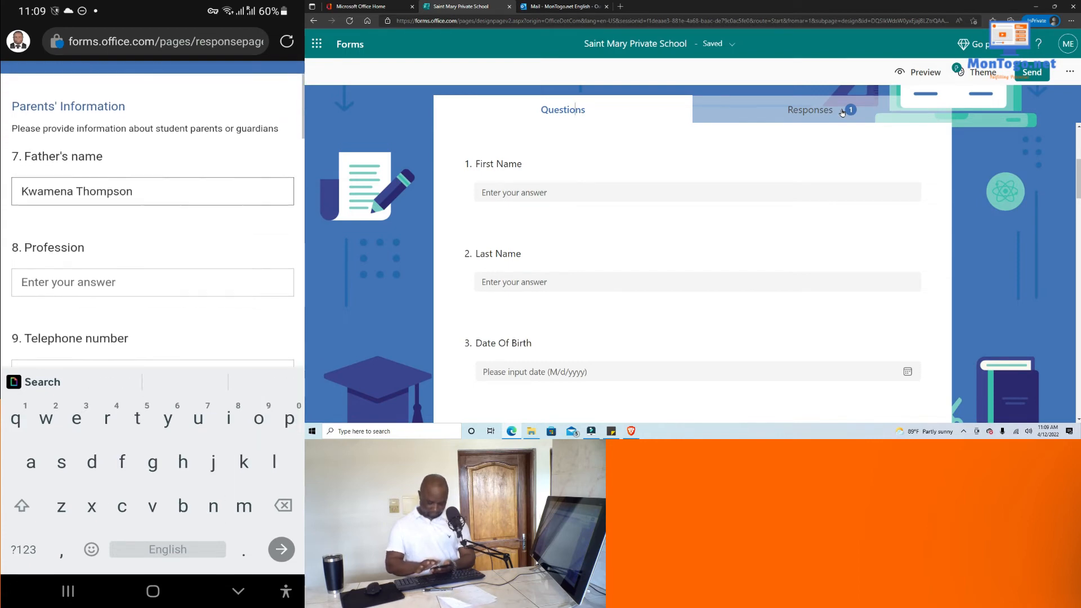
pyautogui.click(153, 281)
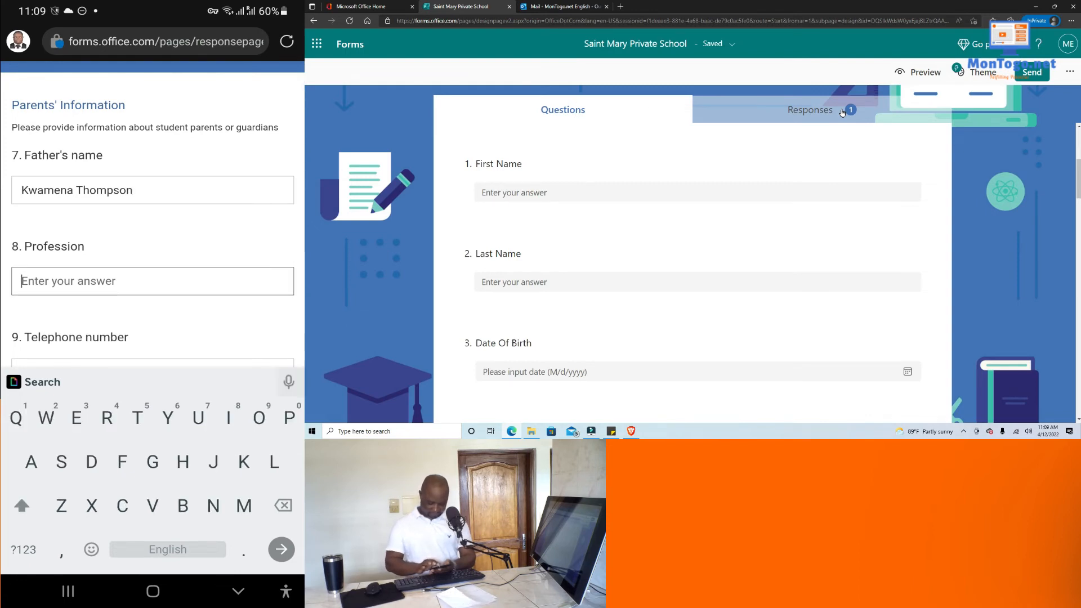
pyautogui.write('Teach')
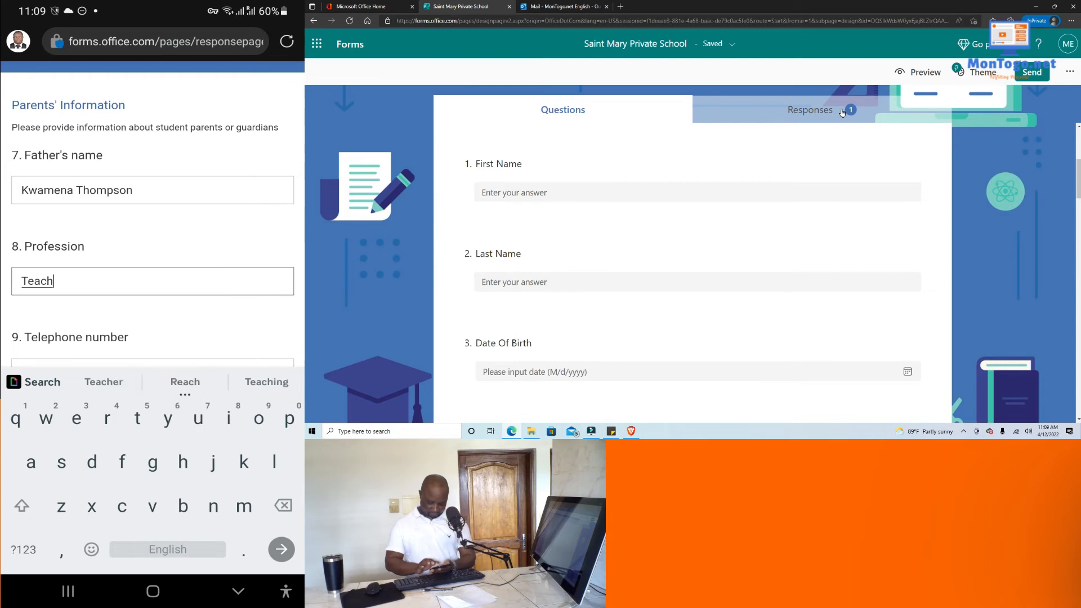
pyautogui.write('er')
pyautogui.scroll(-2, 152, 225)
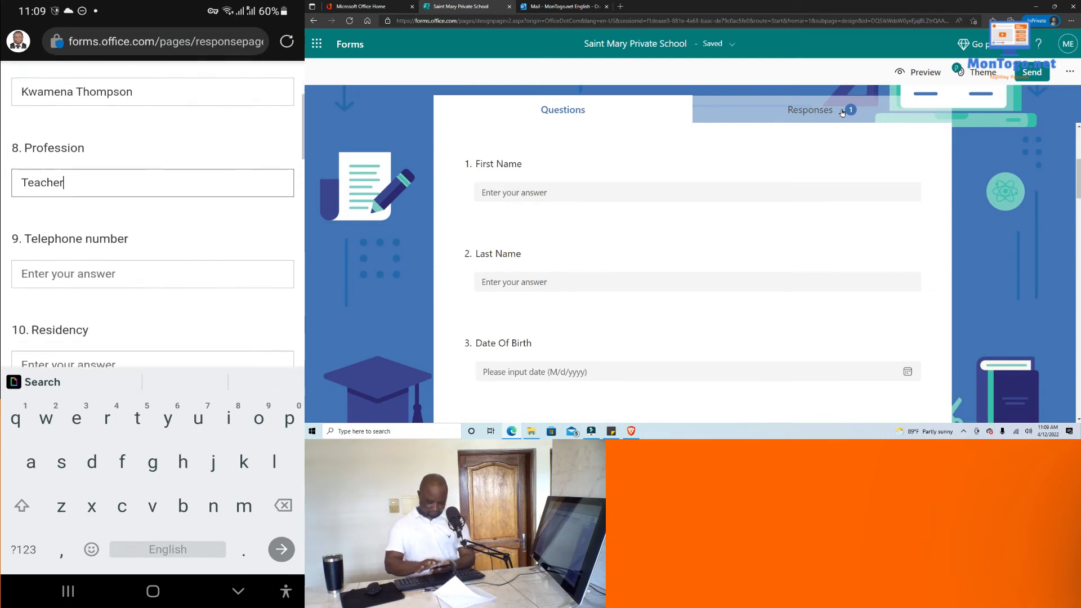
# Enter the father's telephone number using the numeric keyboard.
pyautogui.click(153, 256)
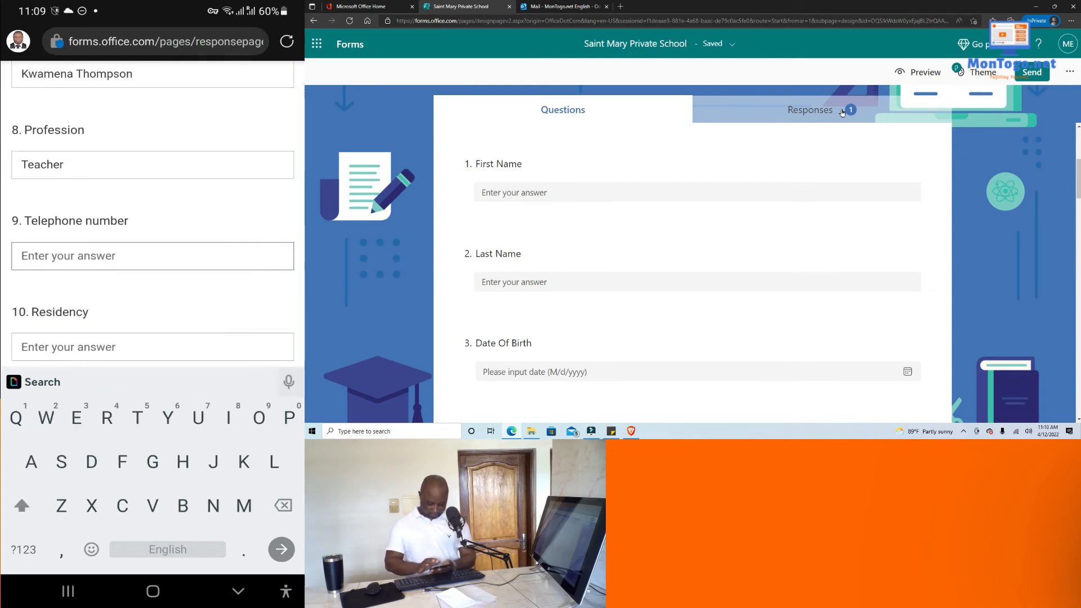
pyautogui.click(24, 550)
pyautogui.click(23, 550)
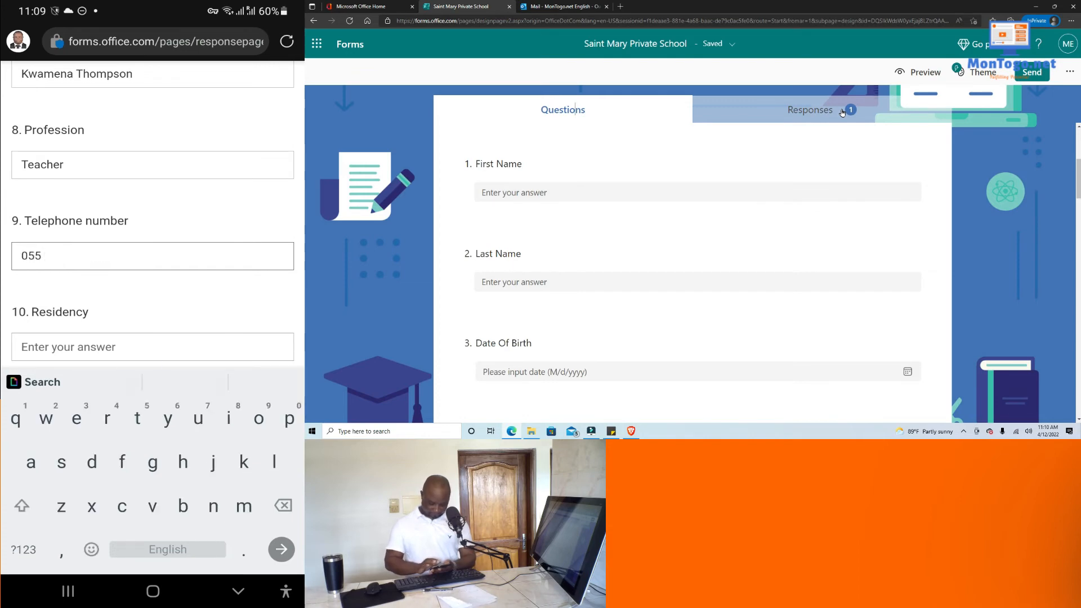
pyautogui.click(23, 549)
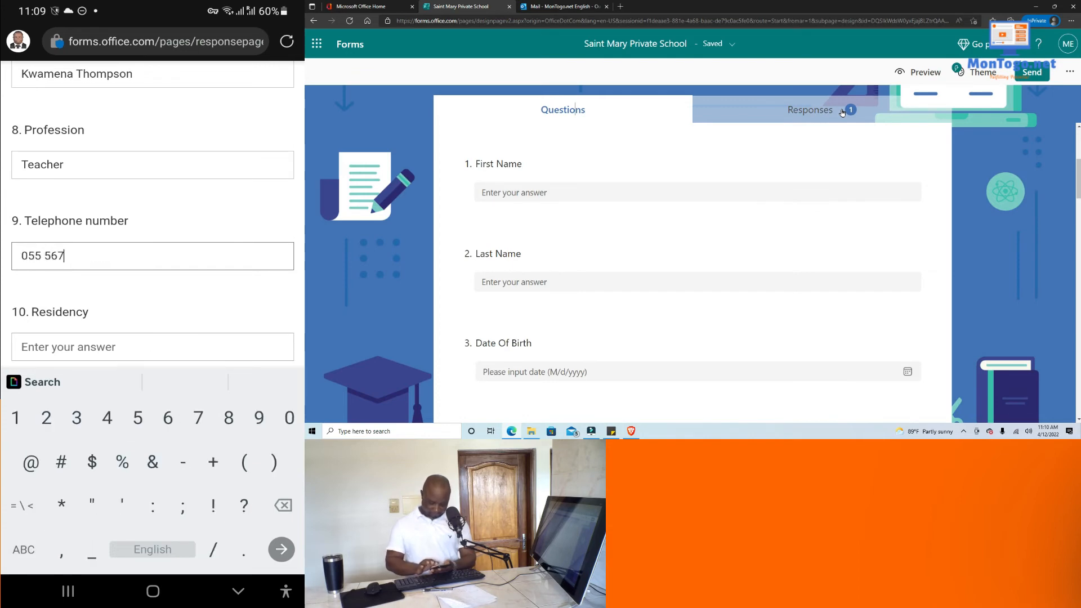
pyautogui.click(23, 550)
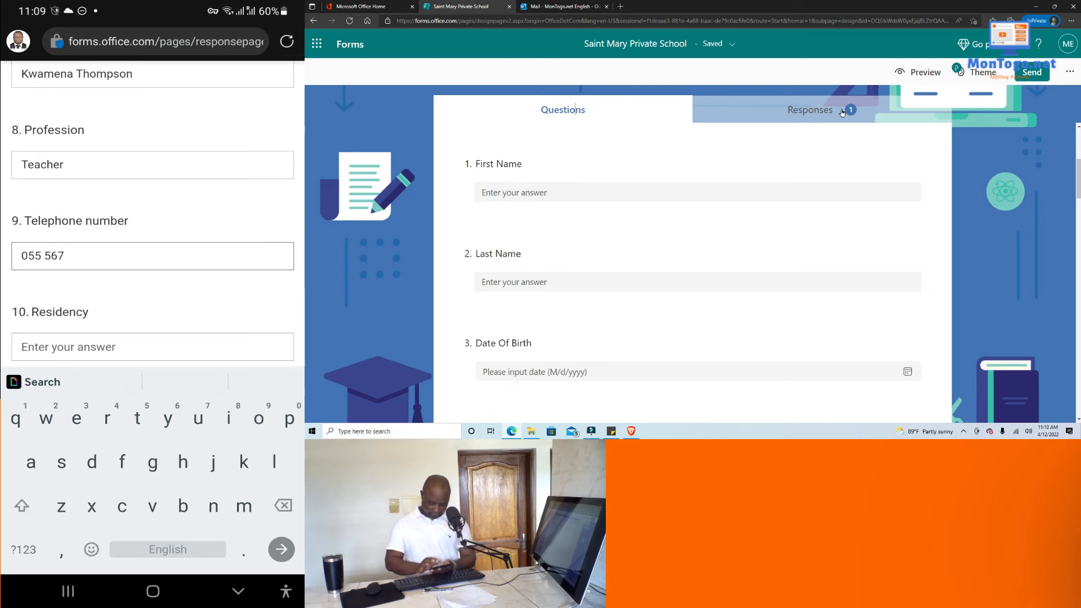
pyautogui.click(23, 550)
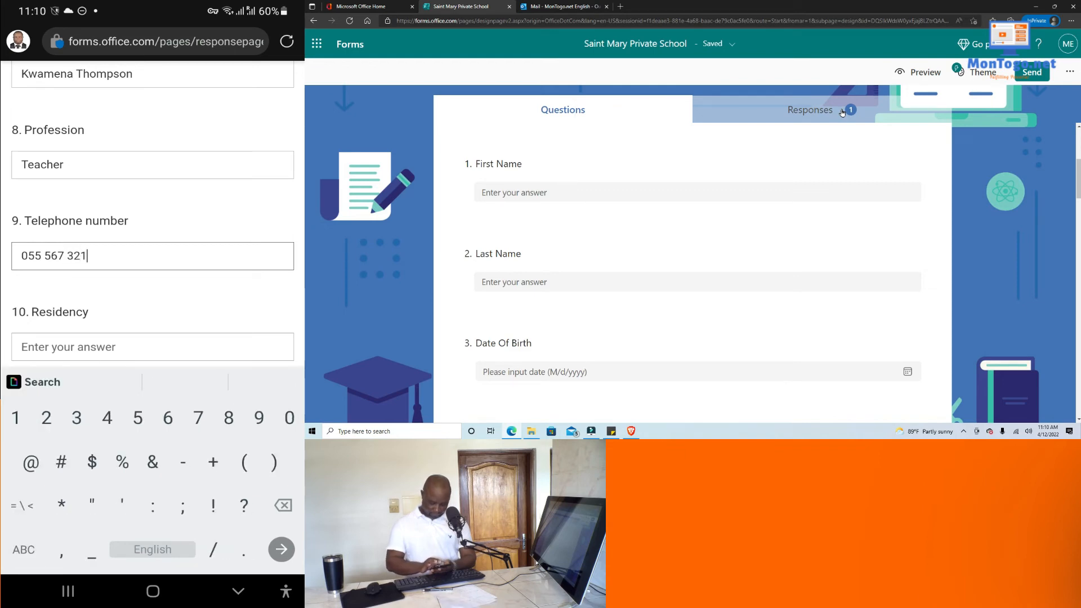
pyautogui.scroll(-1, 152, 214)
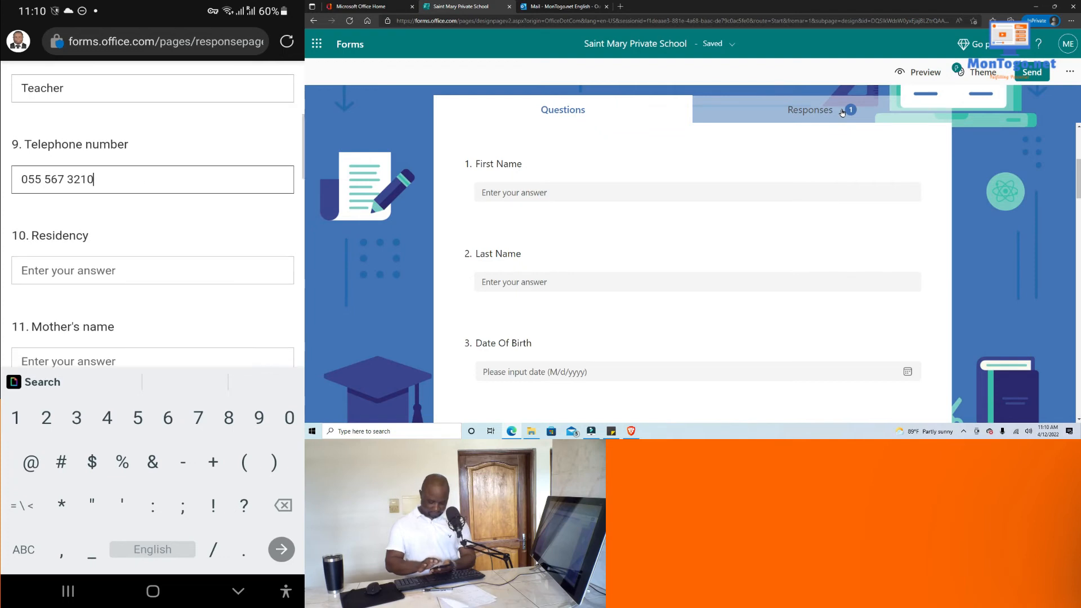
pyautogui.click(152, 271)
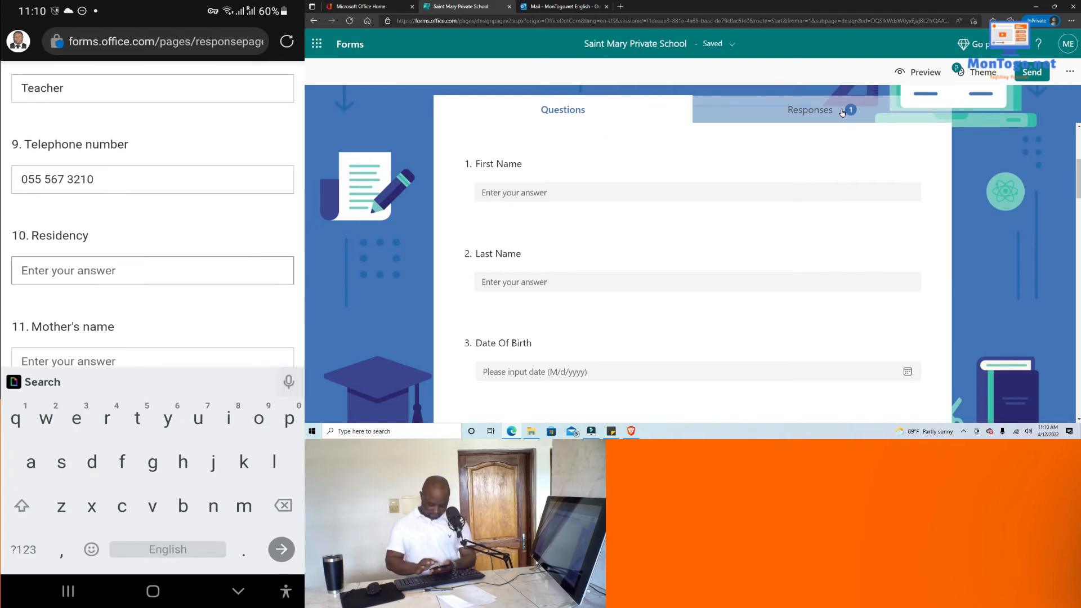
# Enter Ola as the father's residency, then the mother's name and profession Teacher.
pyautogui.write('Ol')
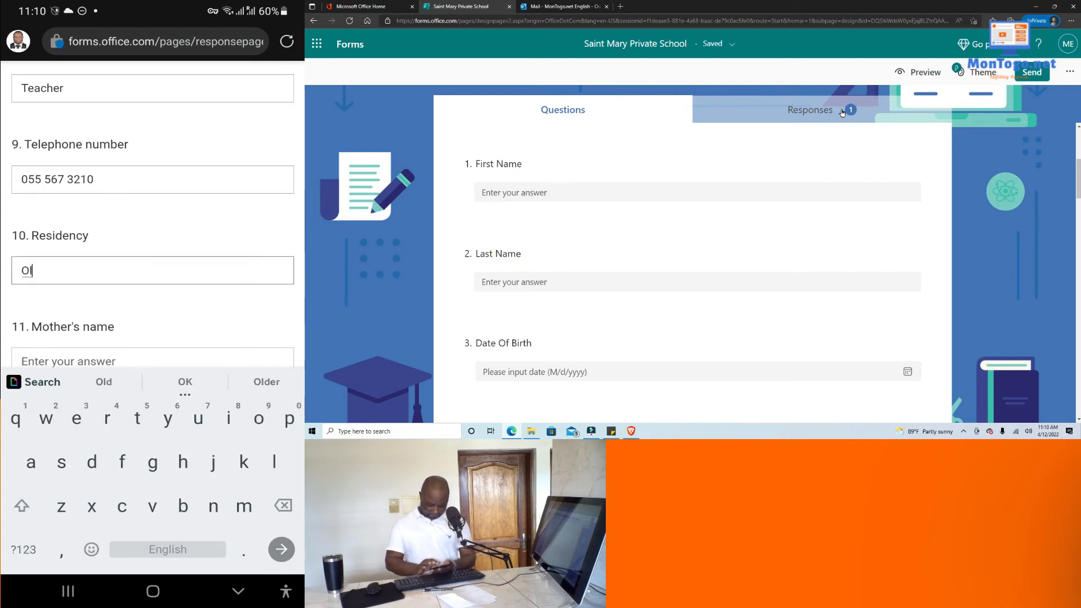
pyautogui.write('a')
pyautogui.scroll(-2, 153, 214)
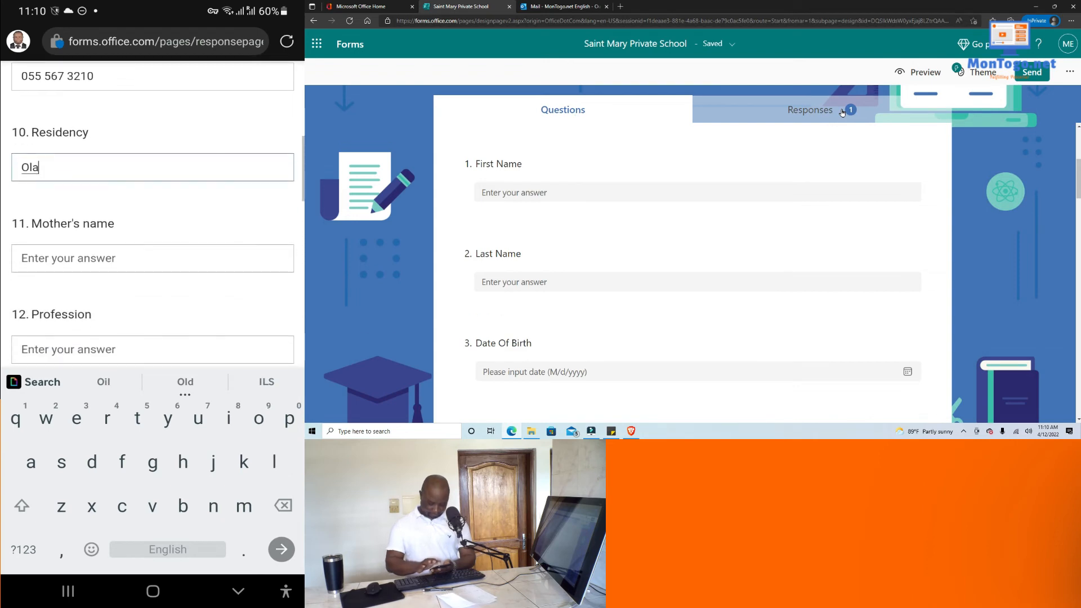
pyautogui.click(153, 259)
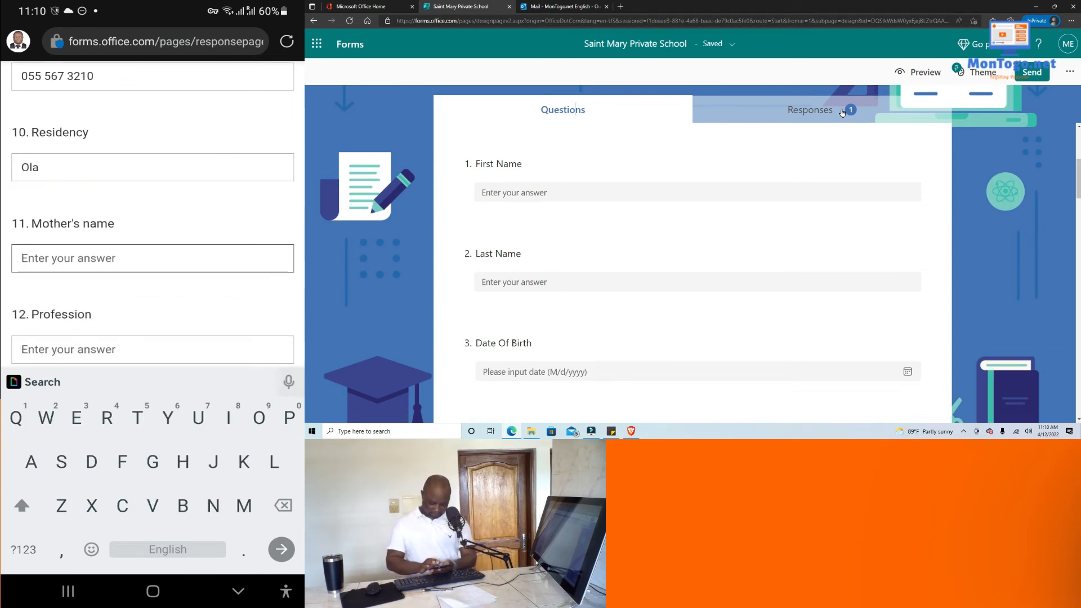
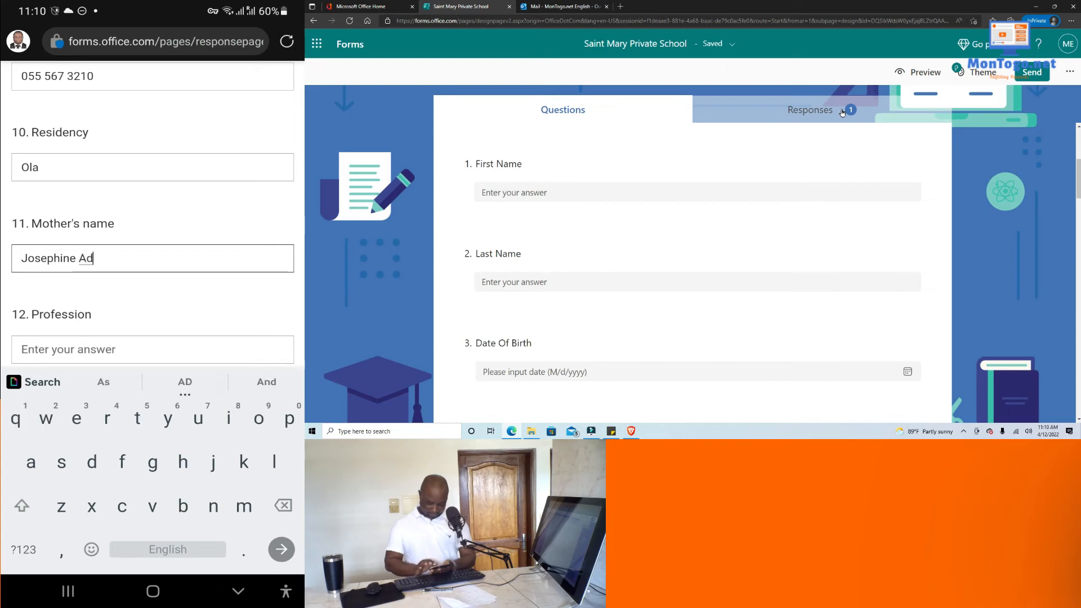
pyautogui.scroll(-2, 152, 258)
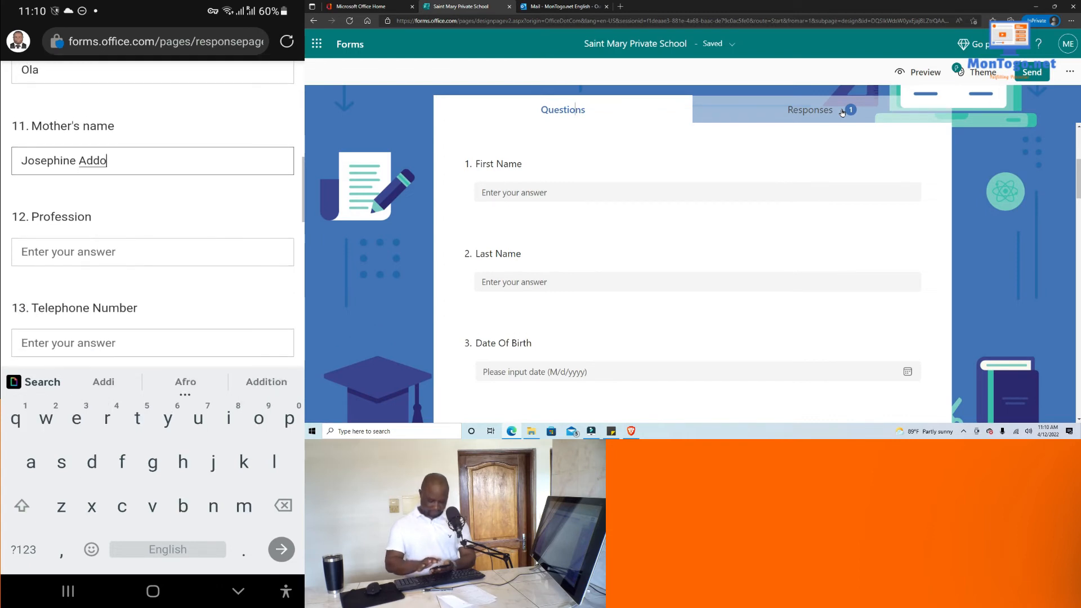
pyautogui.click(153, 252)
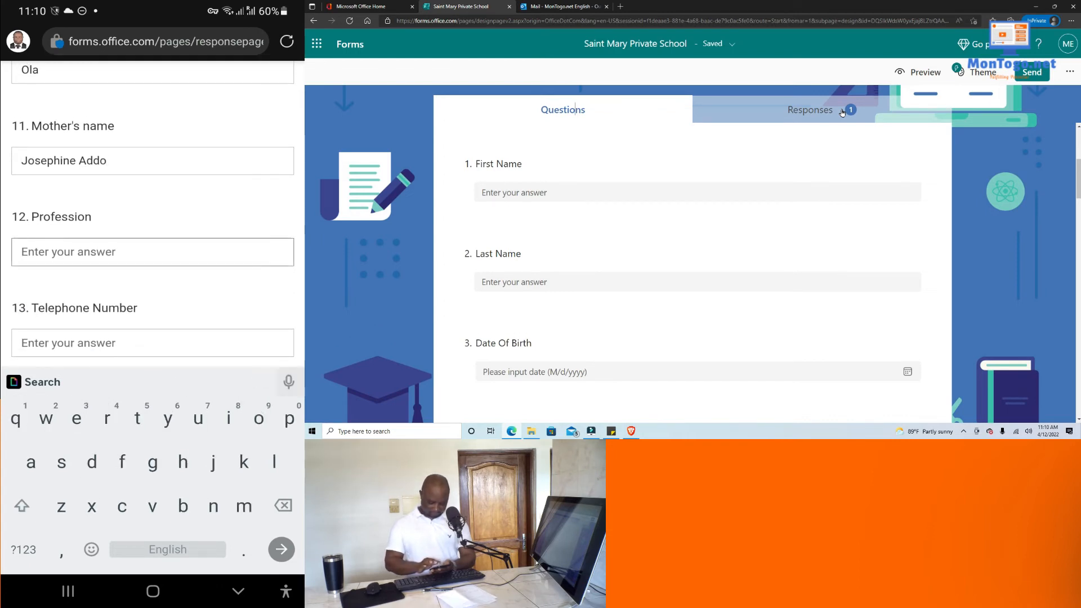
pyautogui.write('Teach')
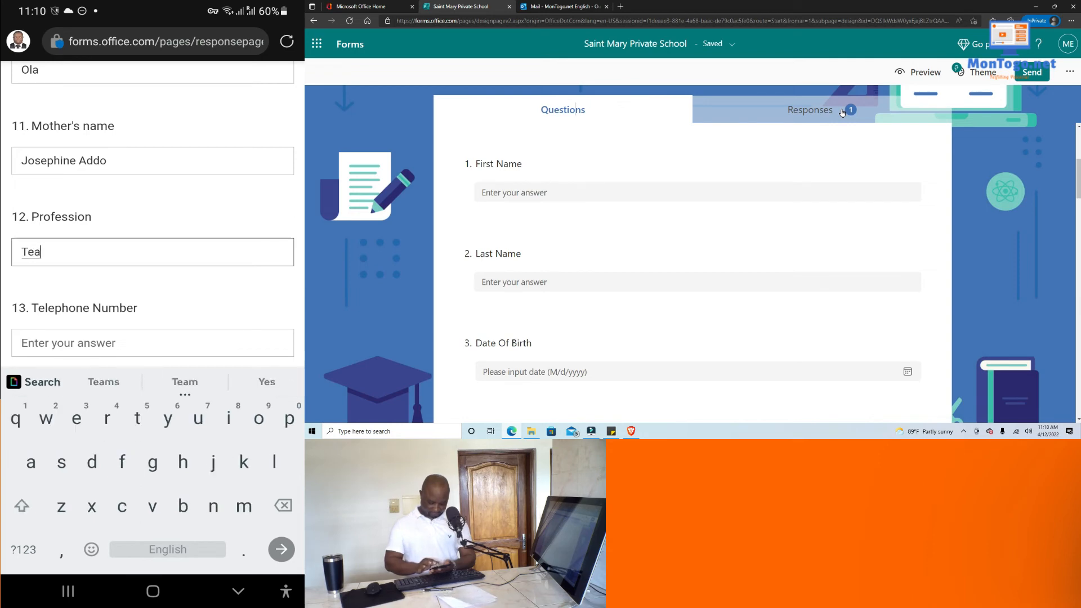
pyautogui.click(103, 382)
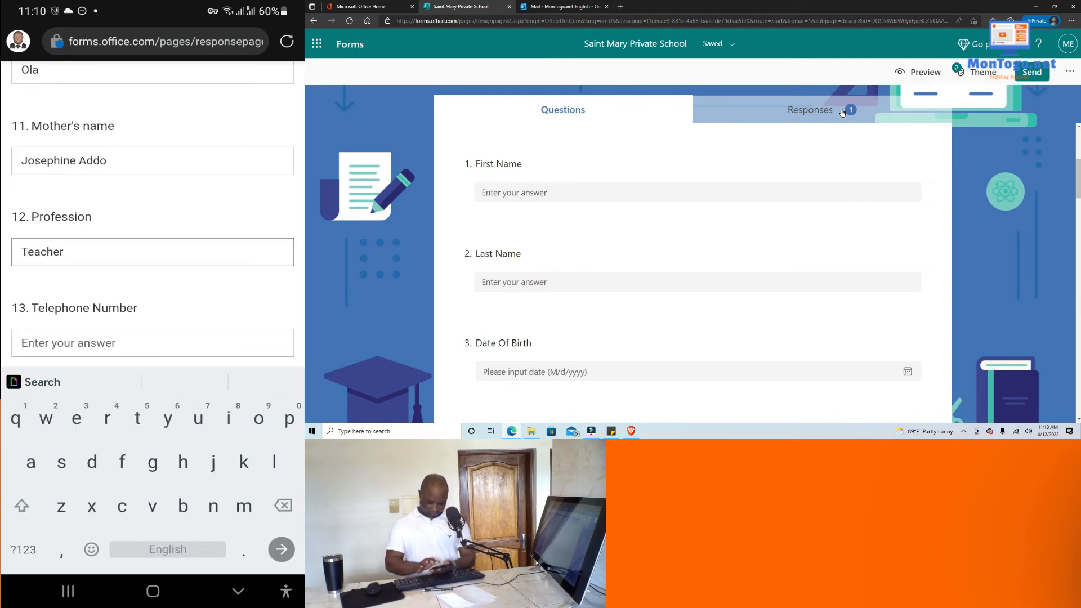
pyautogui.scroll(-2, 153, 225)
# Enter the mother's telephone number in spaced digit groups, fixing a mistyped digit.
pyautogui.click(152, 240)
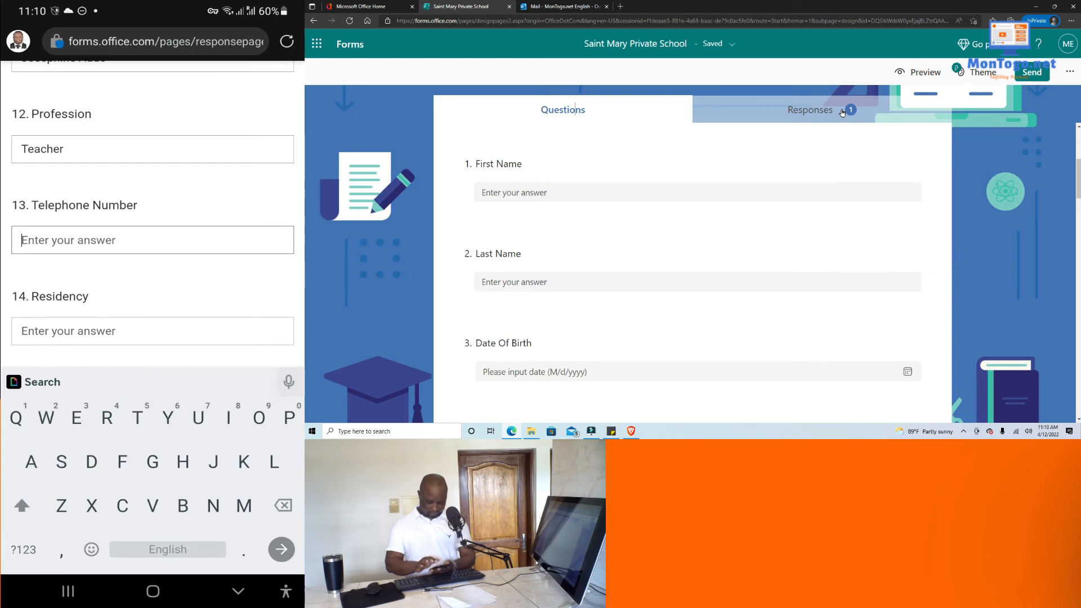
pyautogui.click(23, 549)
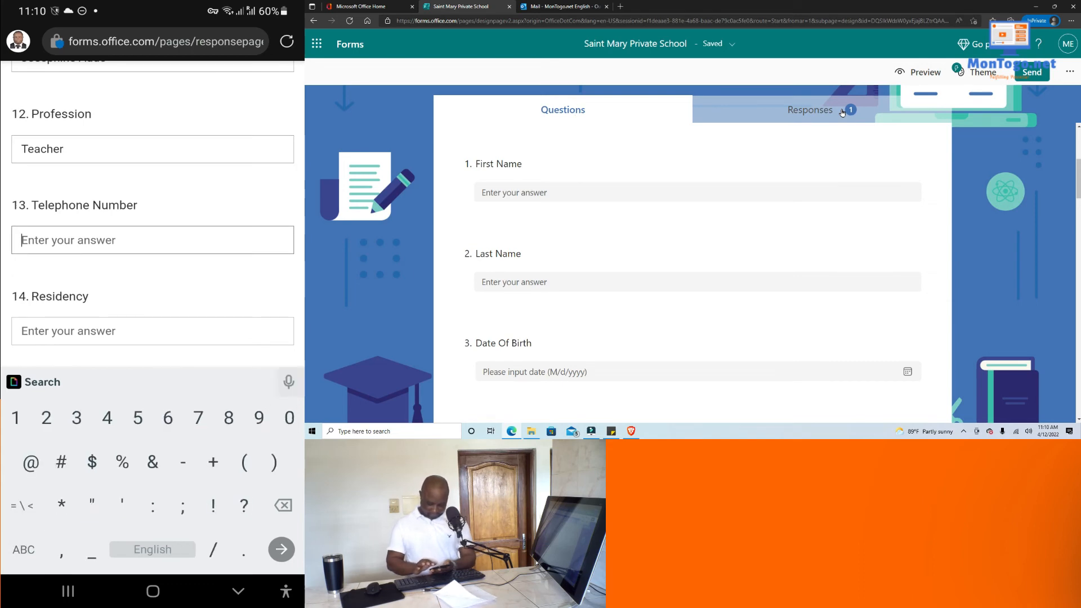
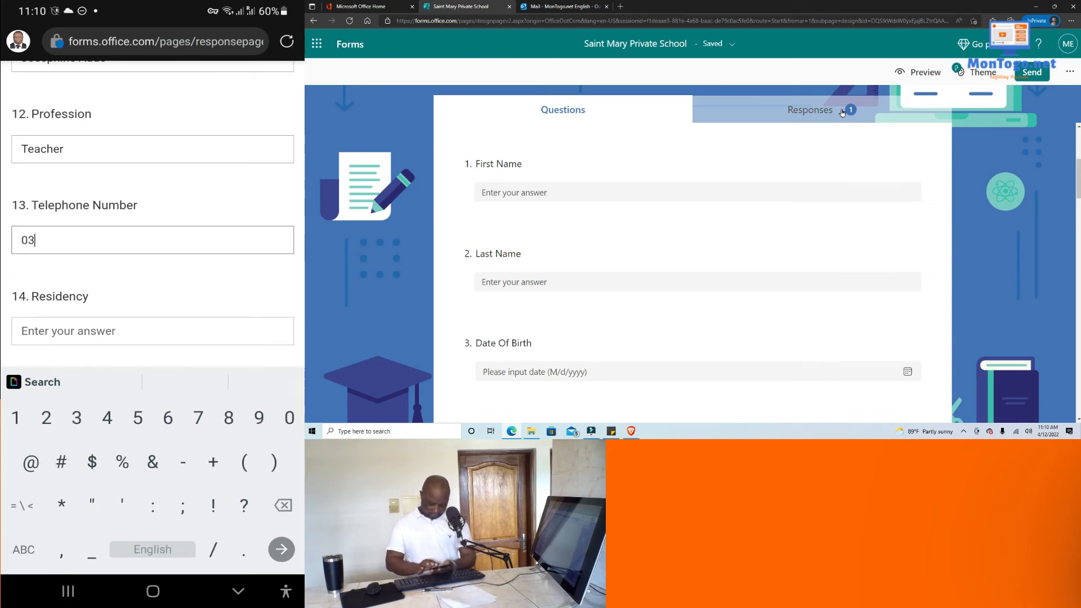
pyautogui.click(23, 550)
pyautogui.press('BackSpace')
pyautogui.press('BackSpace')
pyautogui.click(23, 550)
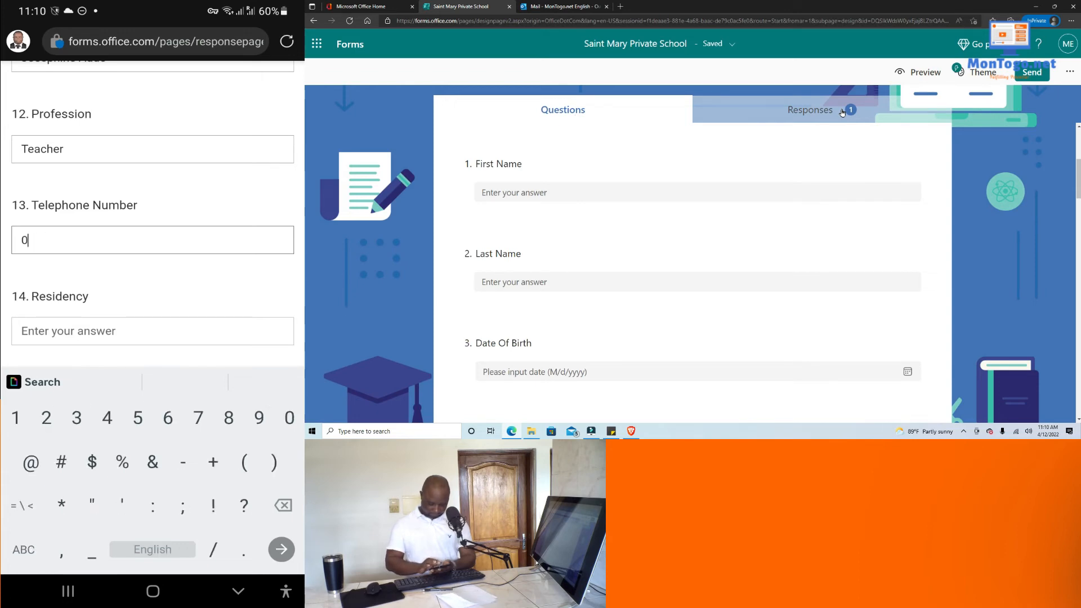
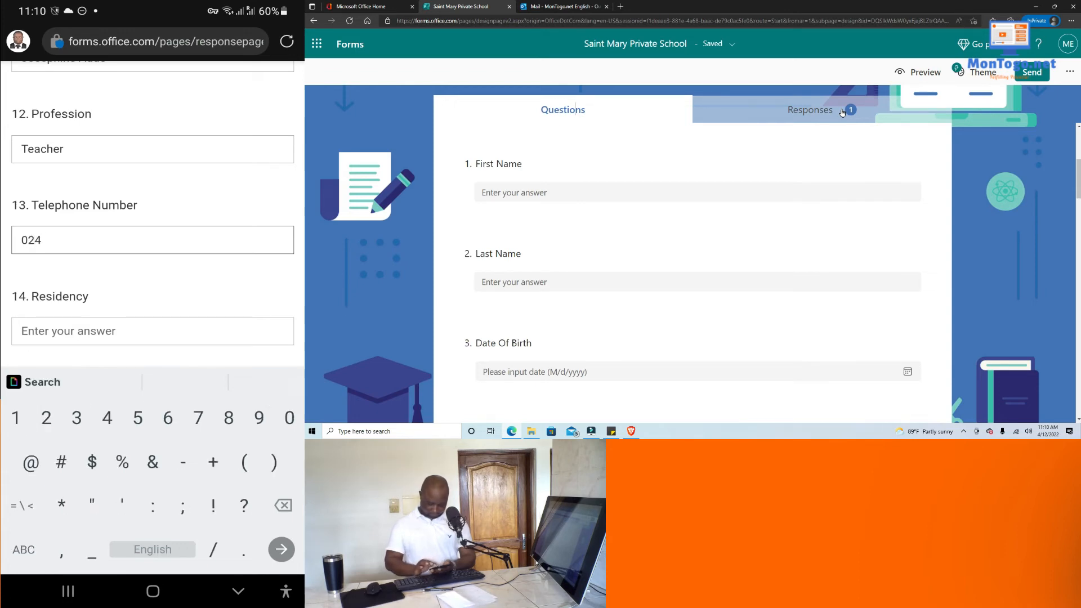
pyautogui.click(23, 550)
pyautogui.click(23, 549)
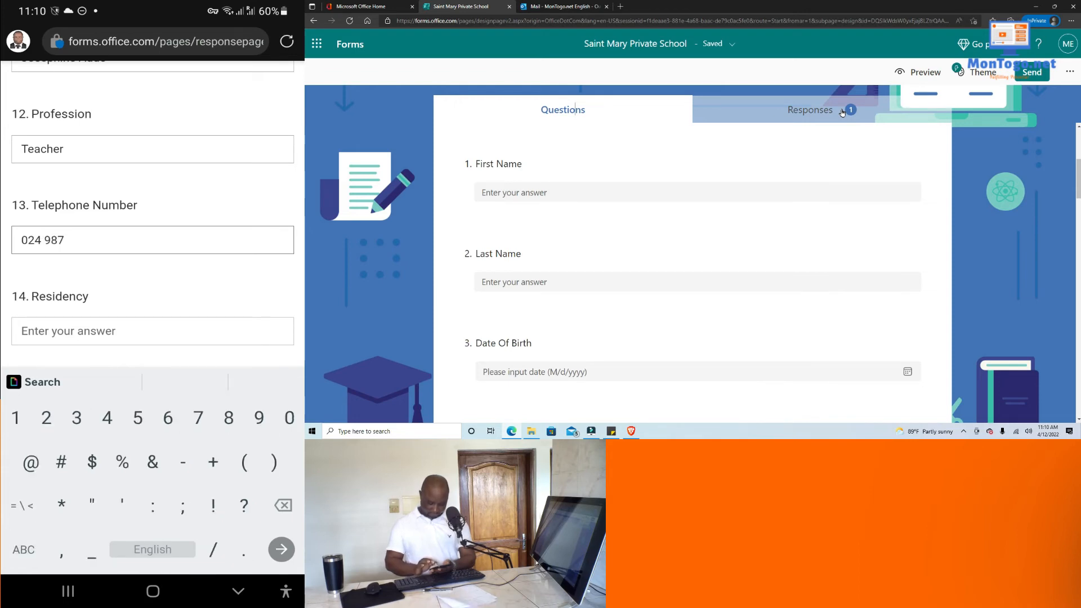
pyautogui.click(23, 550)
pyautogui.click(23, 549)
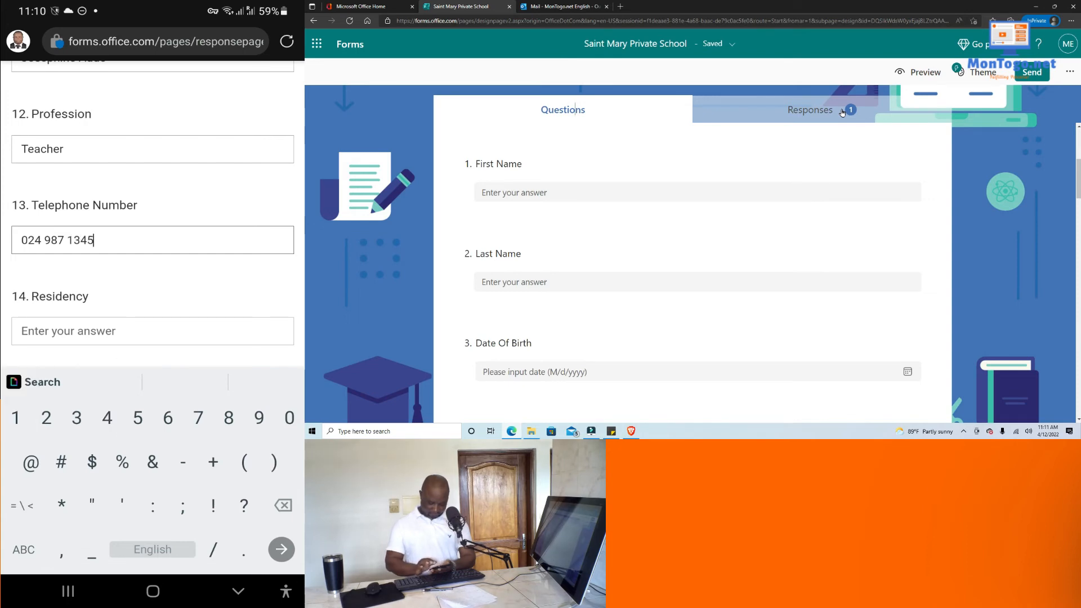
pyautogui.scroll(-1, 152, 240)
# Enter Ola as the mother's residency and the emergency contact's name.
pyautogui.click(152, 270)
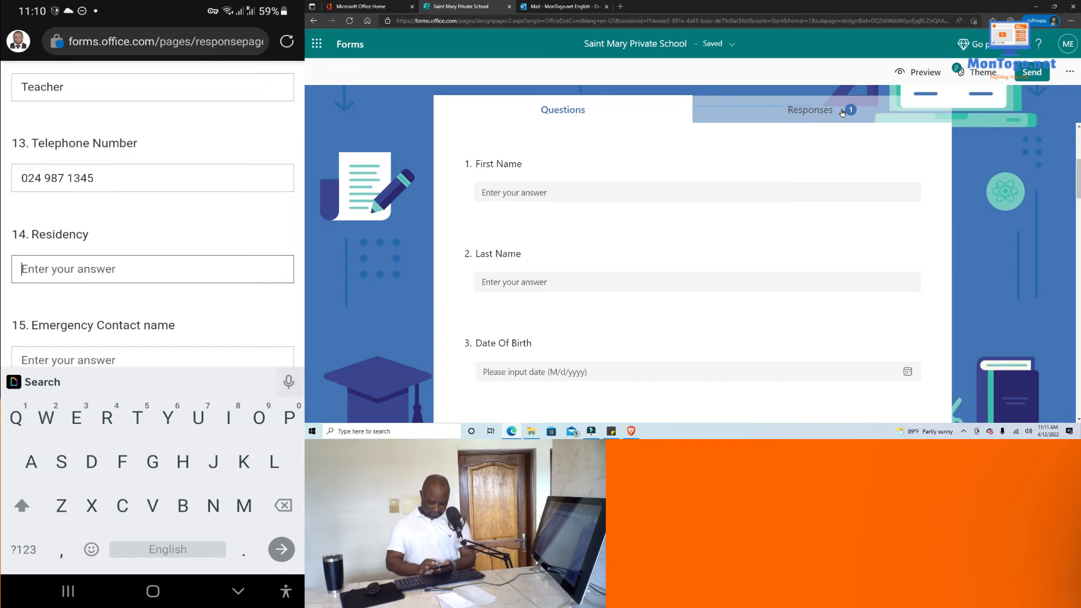
pyautogui.write('Ol')
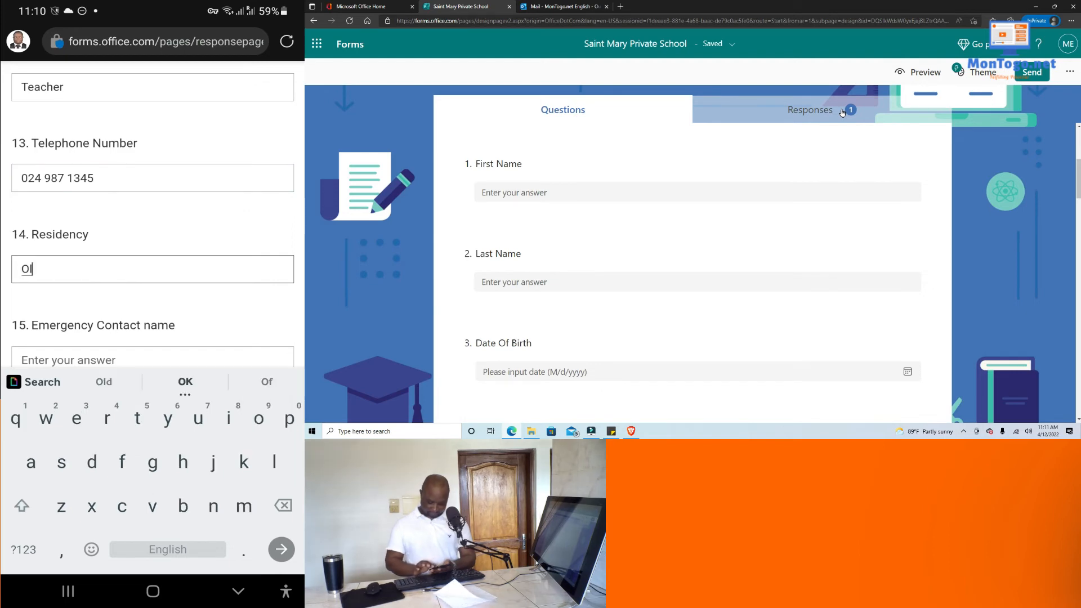
pyautogui.write('a')
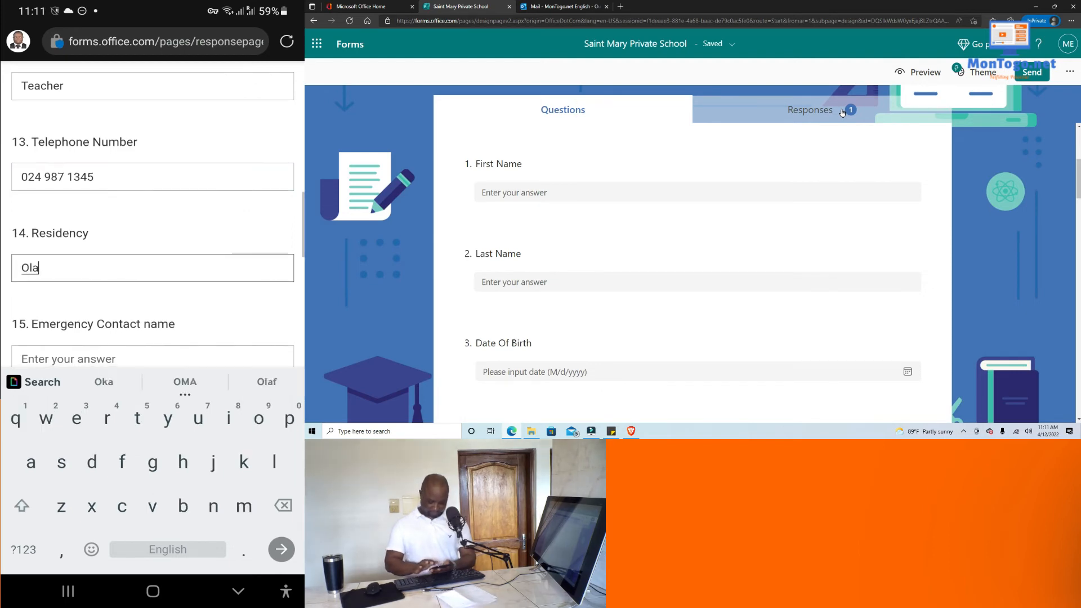
pyautogui.scroll(-2, 153, 225)
pyautogui.click(153, 265)
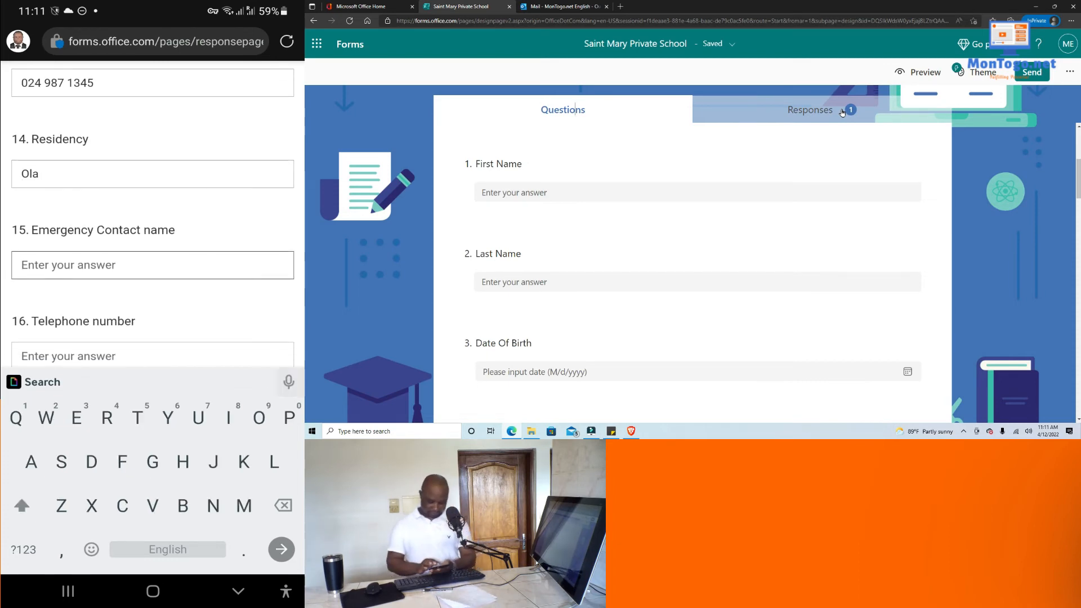
pyautogui.scroll(3, 152, 214)
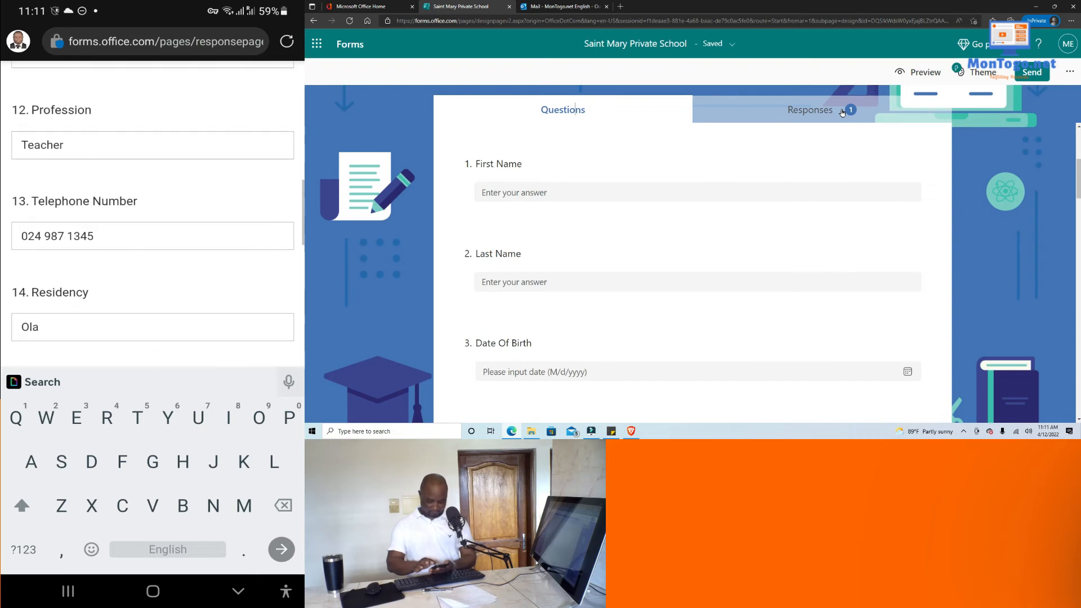
pyautogui.scroll(-1, 152, 214)
pyautogui.scroll(-3, 152, 214)
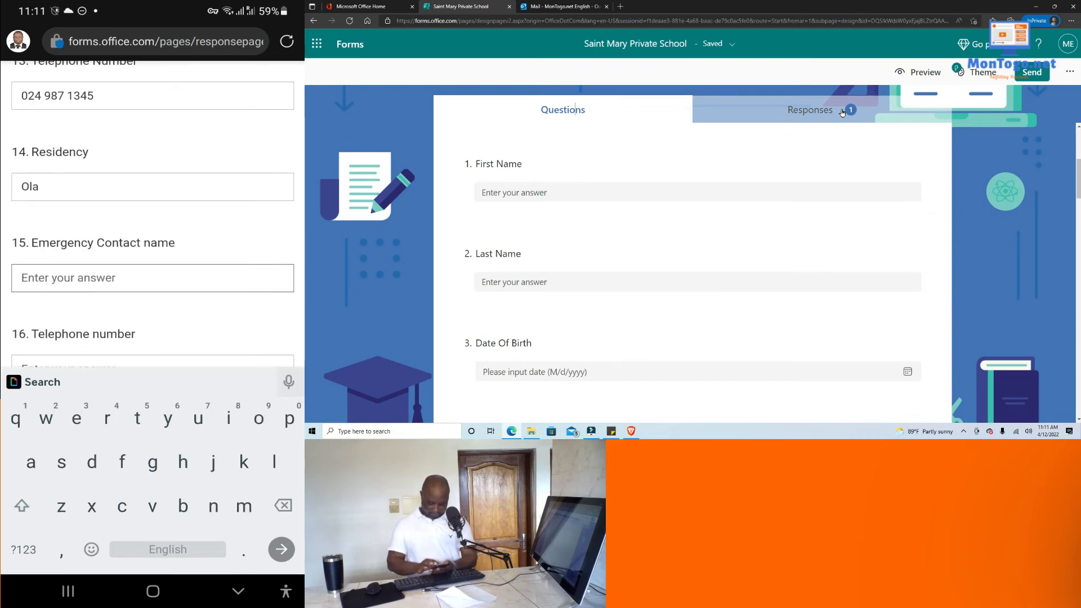
pyautogui.write('Jose')
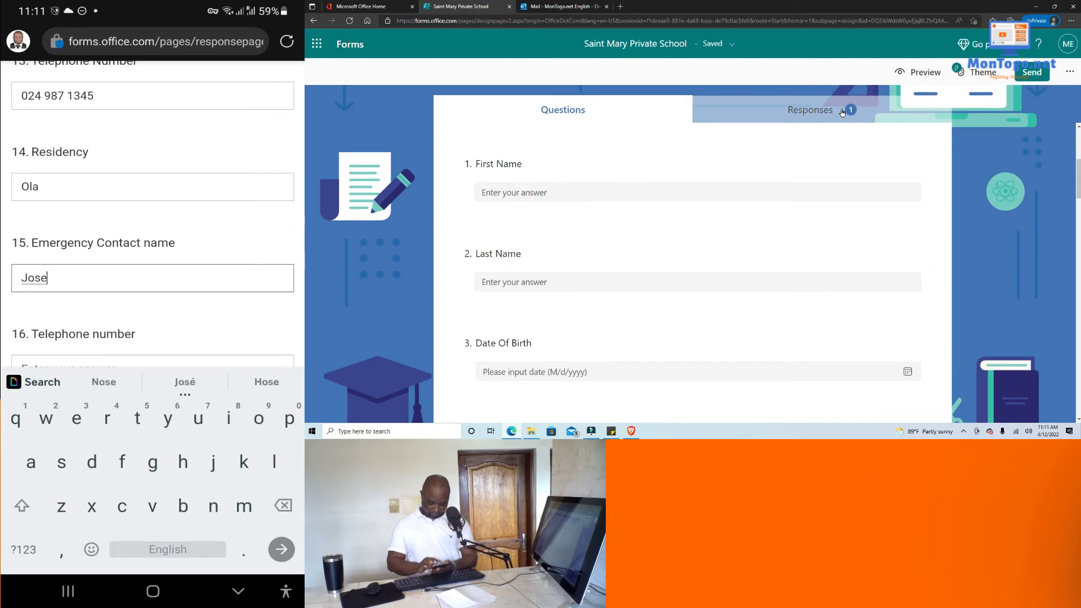
pyautogui.write('ph')
pyautogui.click(103, 382)
pyautogui.scroll(-2, 152, 226)
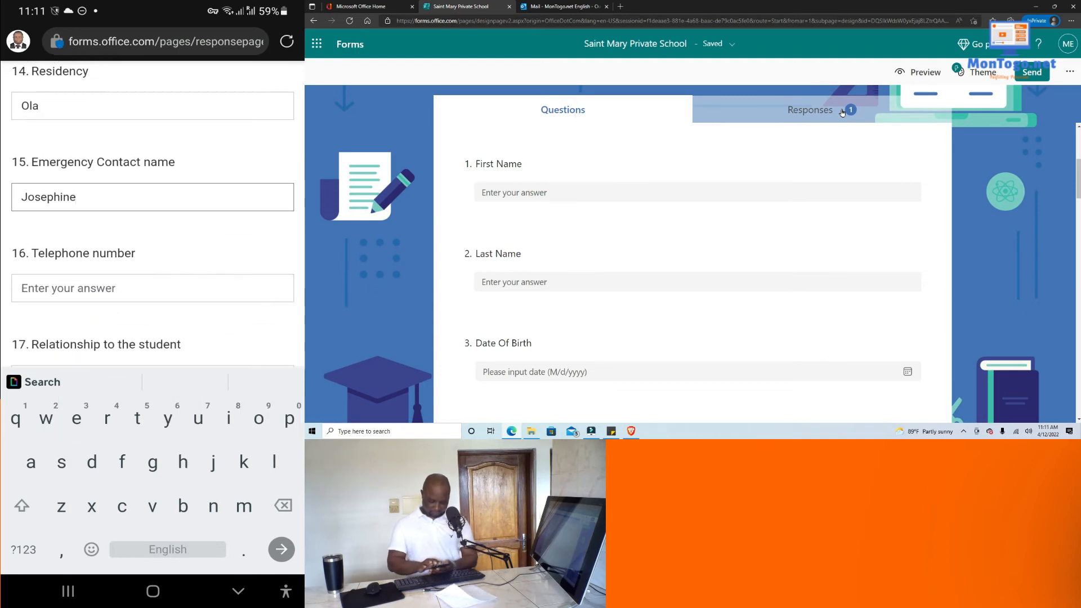
pyautogui.scroll(2, 152, 225)
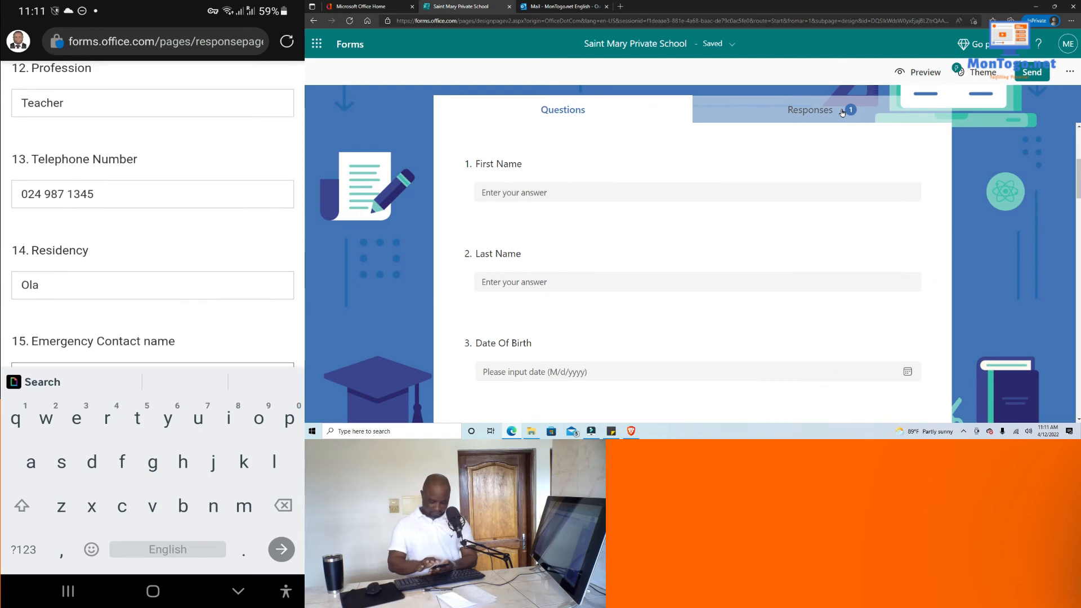
pyautogui.click(152, 194)
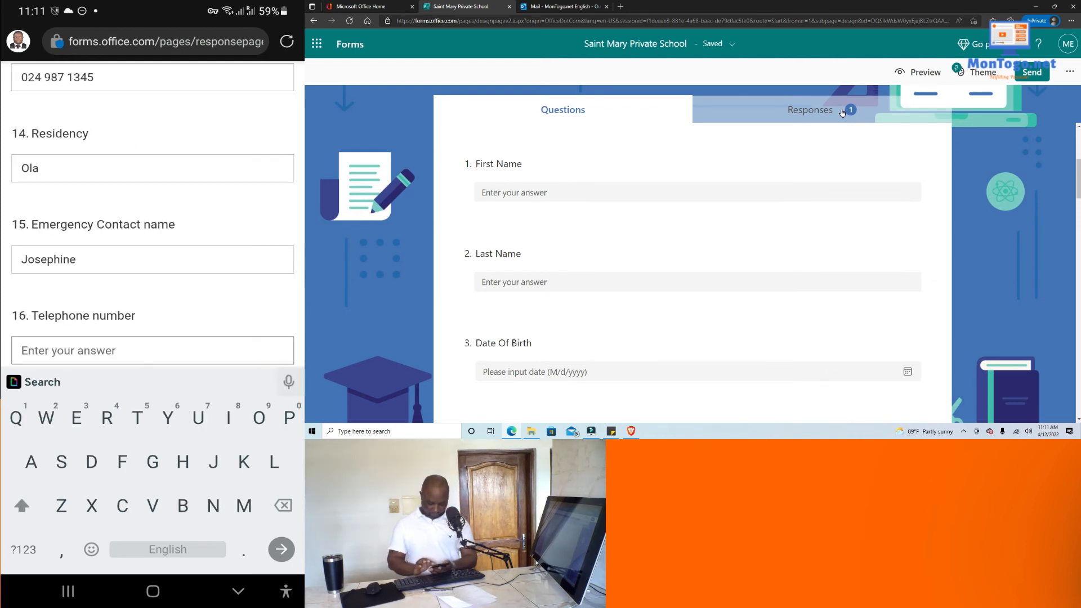
# Enter the emergency contact's telephone number and Mother as the relationship.
pyautogui.click(23, 550)
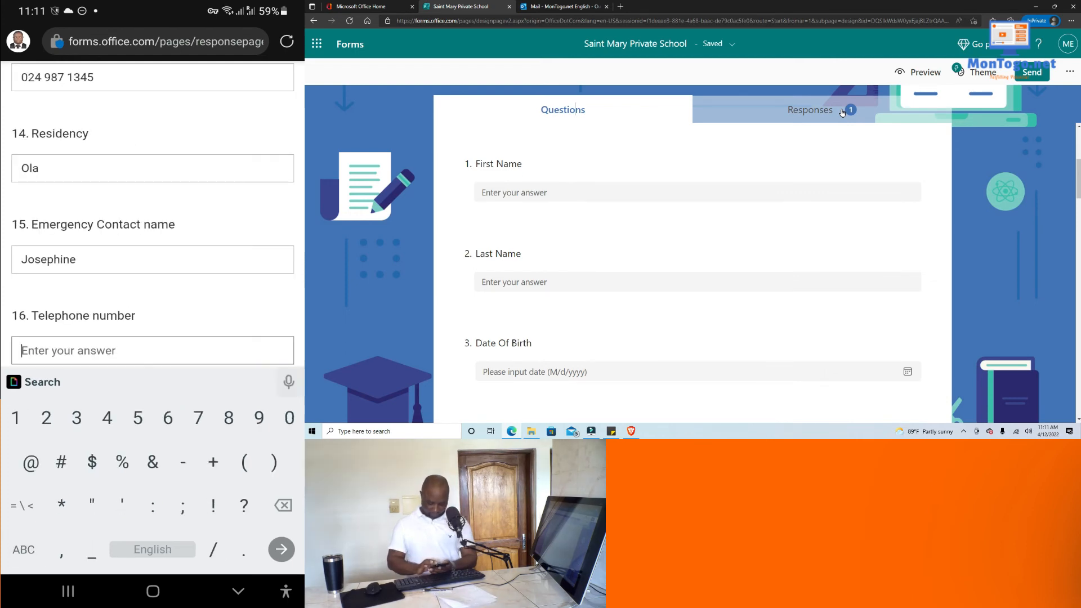
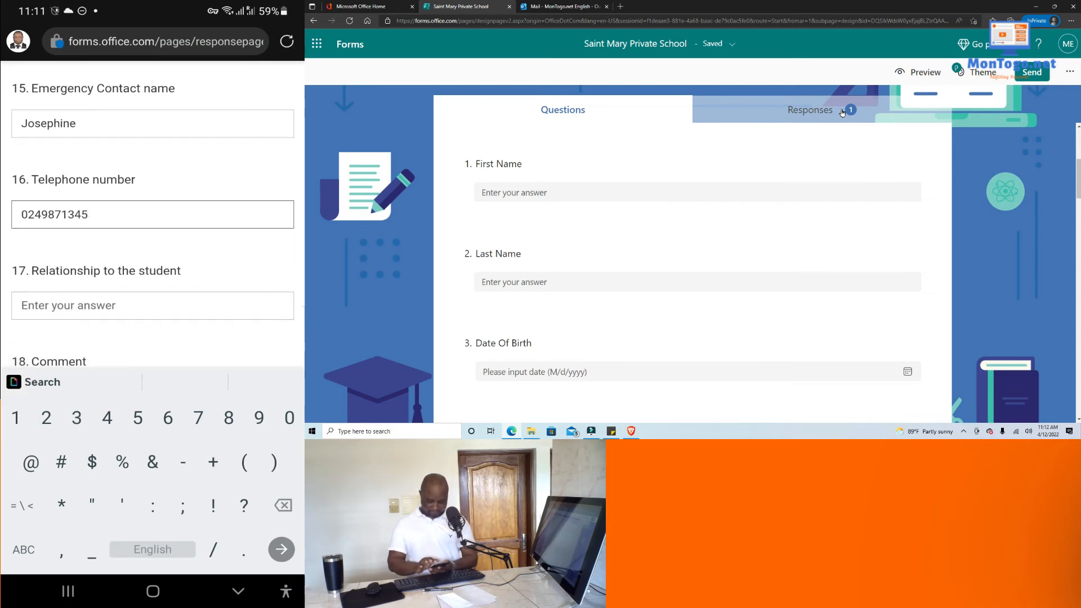
pyautogui.click(152, 305)
pyautogui.write('M')
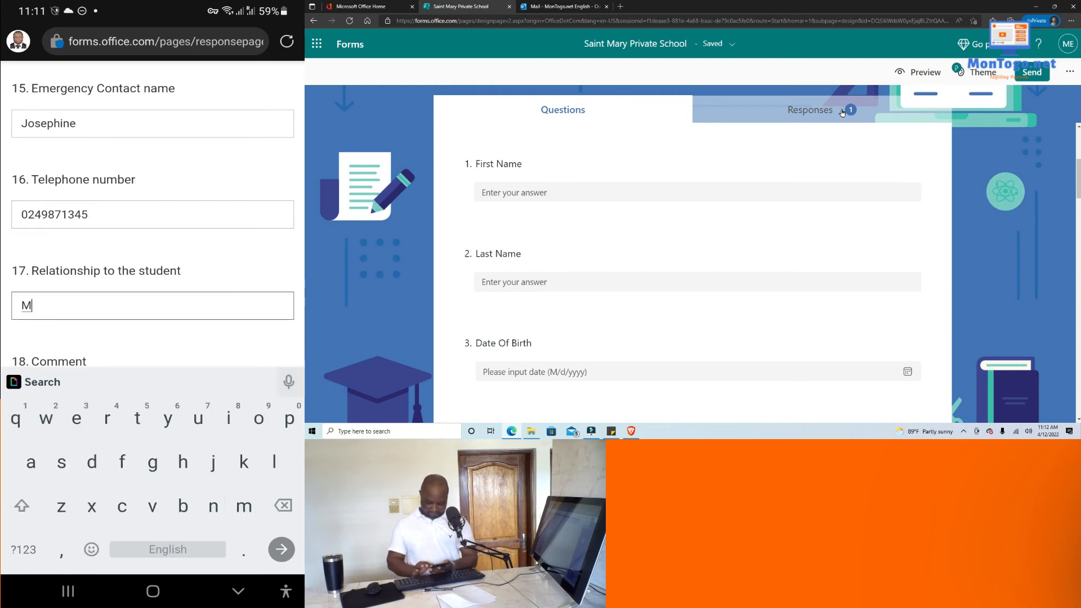
pyautogui.write('oth')
pyautogui.click(185, 381)
# Add the comment 'Thank you !' and submit the enrollment response.
pyautogui.scroll(-2, 152, 225)
pyautogui.click(152, 297)
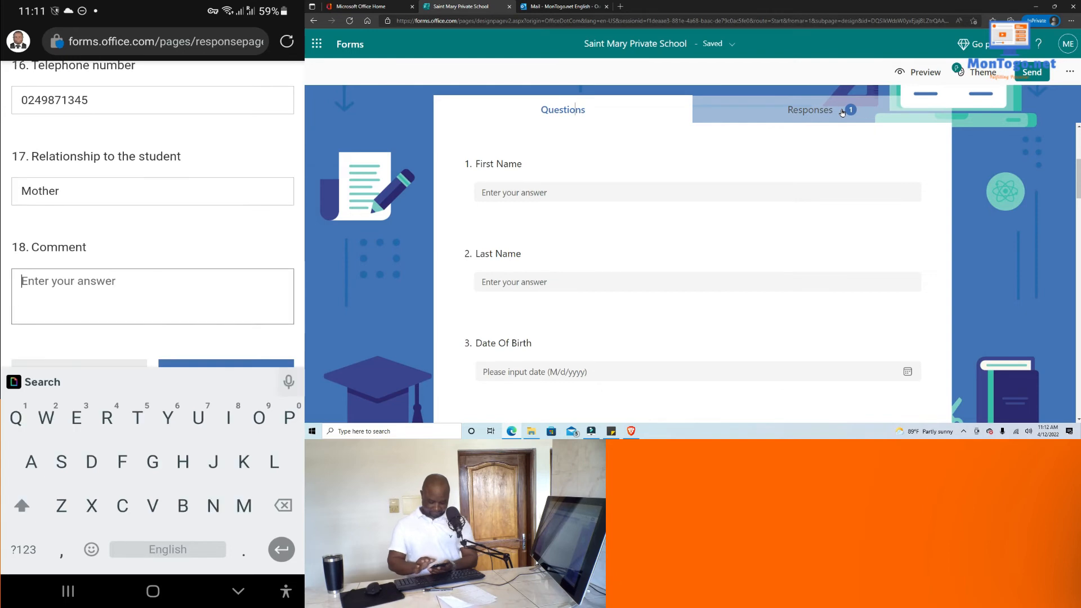
pyautogui.write('Tha')
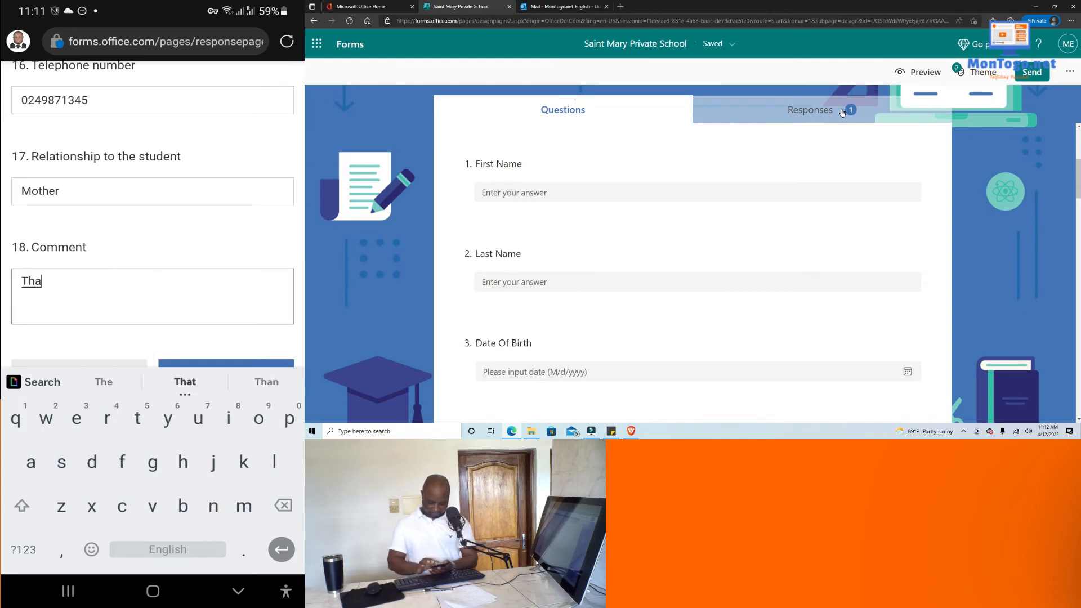
pyautogui.write('nk ')
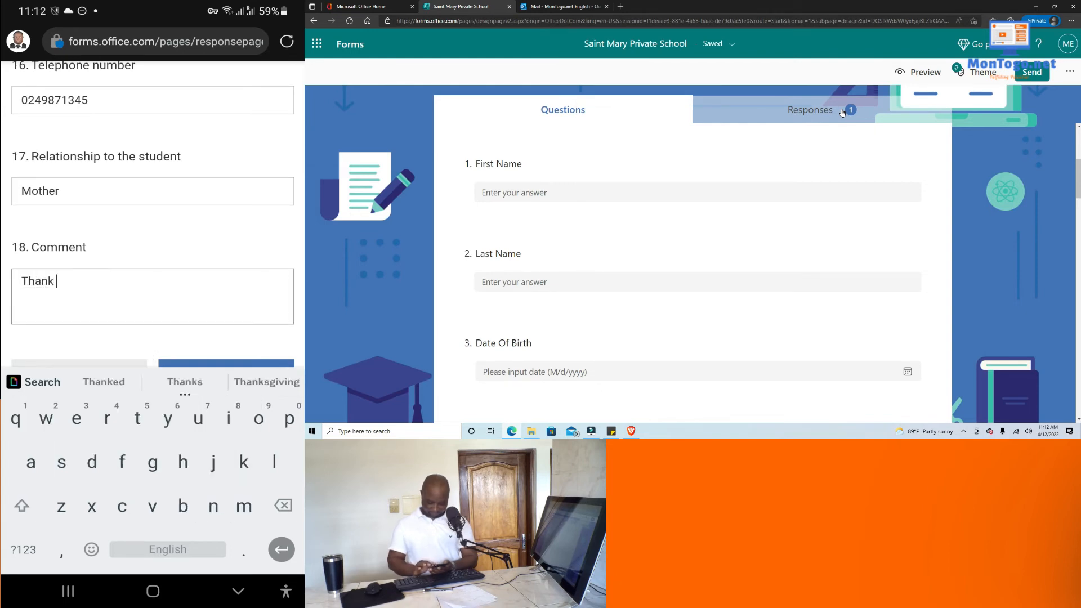
pyautogui.write('you')
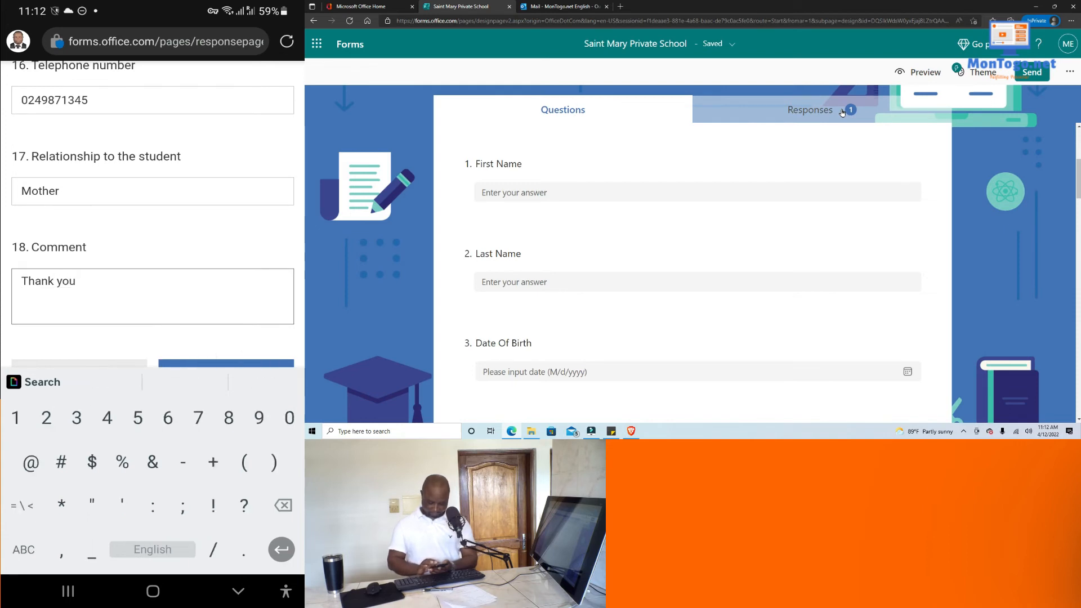
pyautogui.write(' !')
pyautogui.scroll(-3, 152, 226)
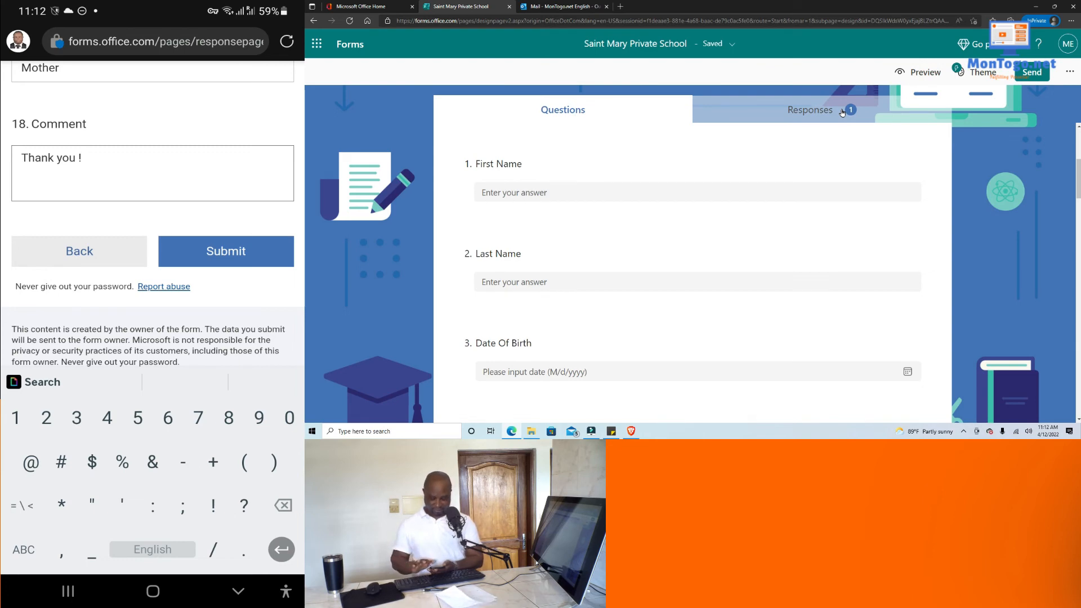
pyautogui.click(226, 251)
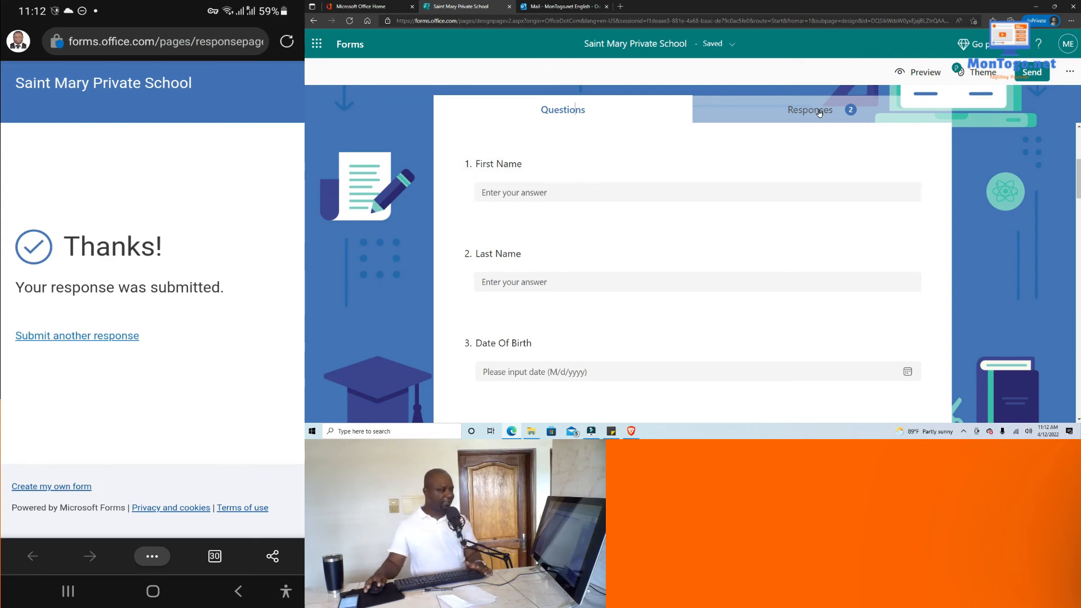
# Open the Responses tab to see each question's summary of 2 responses.
pyautogui.click(819, 113)
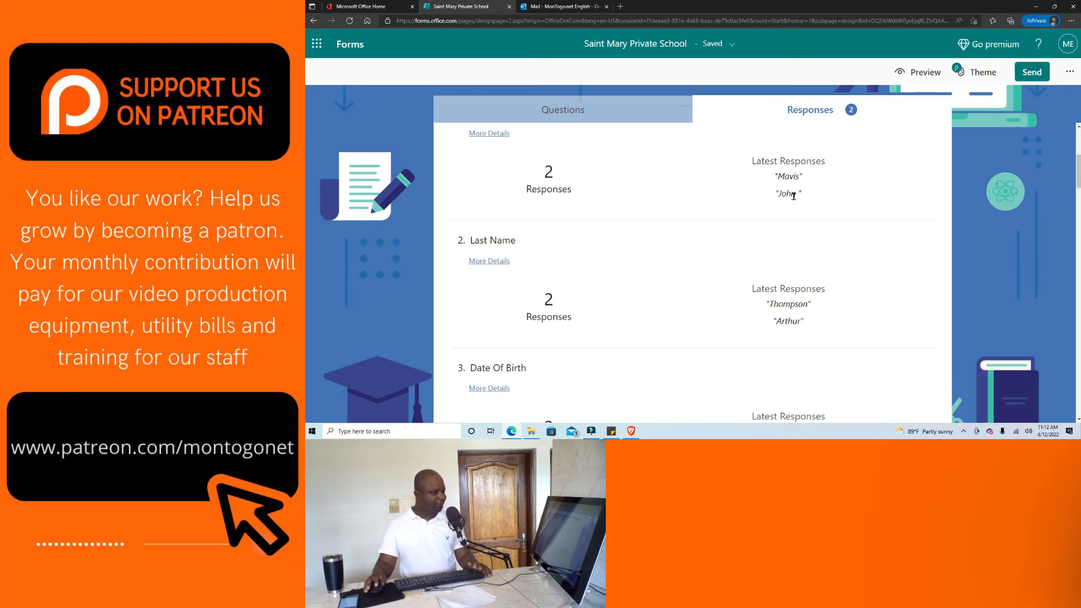
pyautogui.scroll(-1, 551, 235)
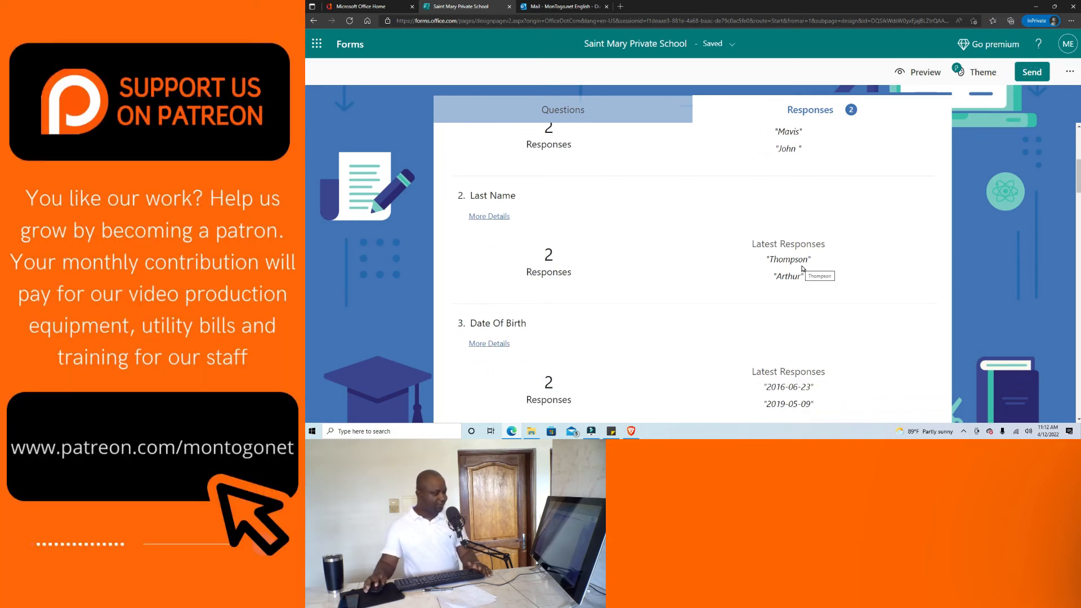
pyautogui.scroll(-2, 802, 275)
pyautogui.scroll(-2, 781, 292)
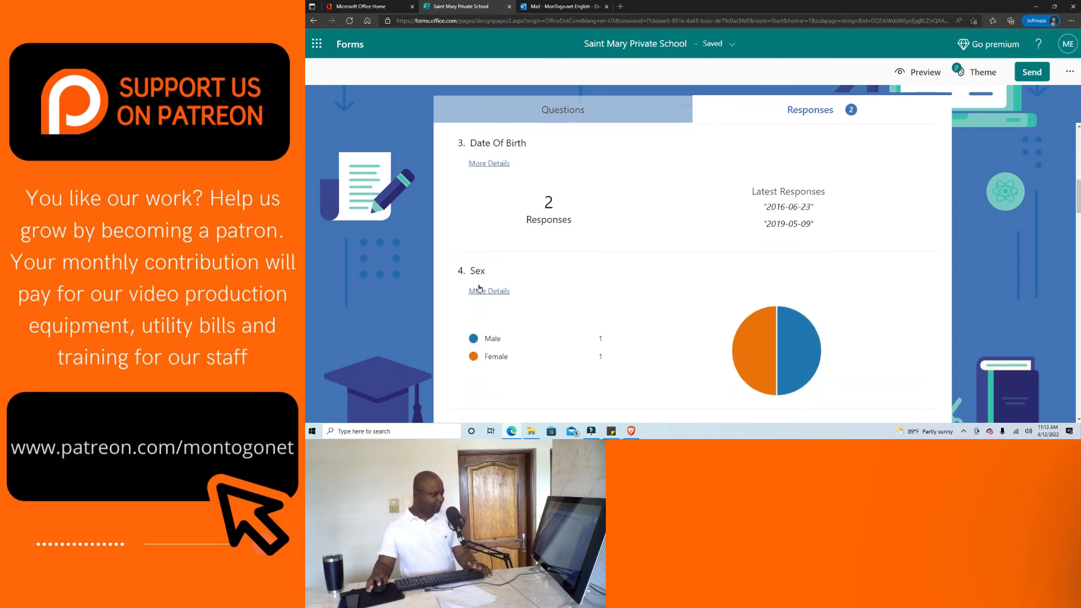
pyautogui.scroll(-1, 531, 299)
pyautogui.moveTo(810, 310)
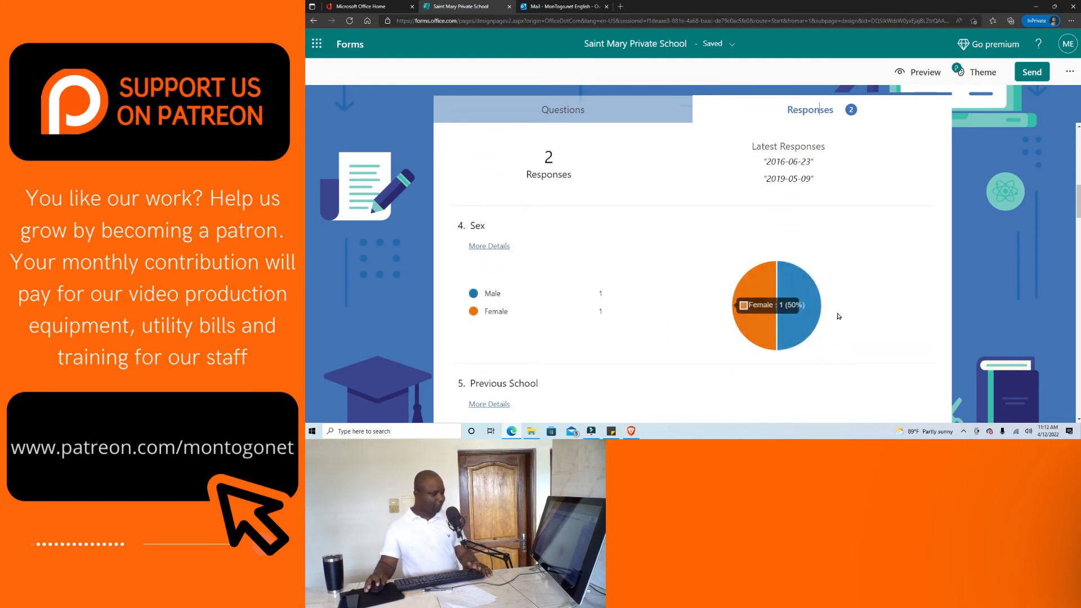
pyautogui.moveTo(766, 309)
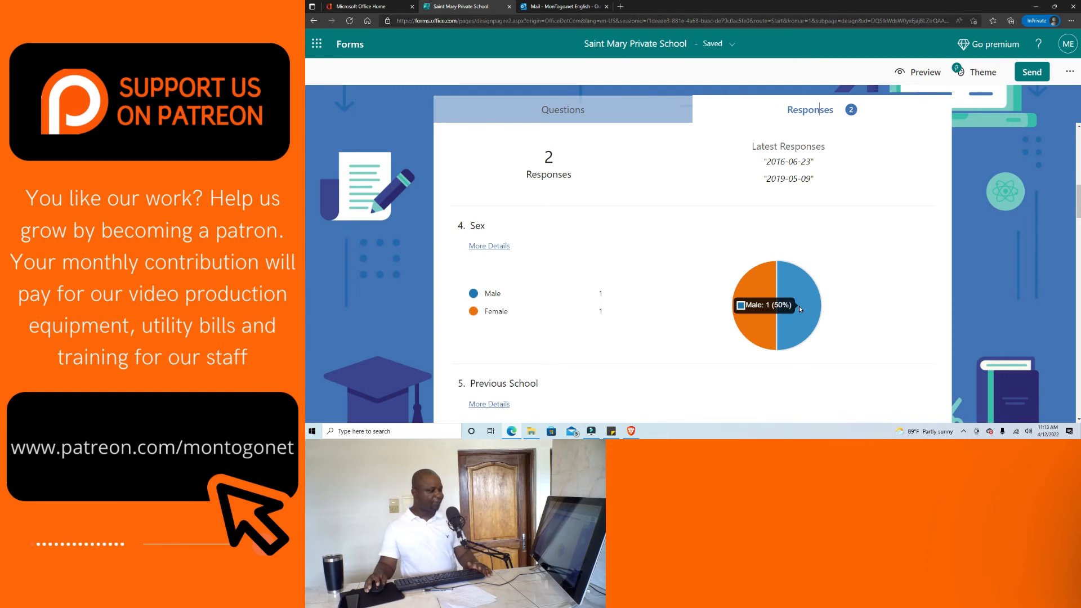
pyautogui.scroll(-1, 757, 311)
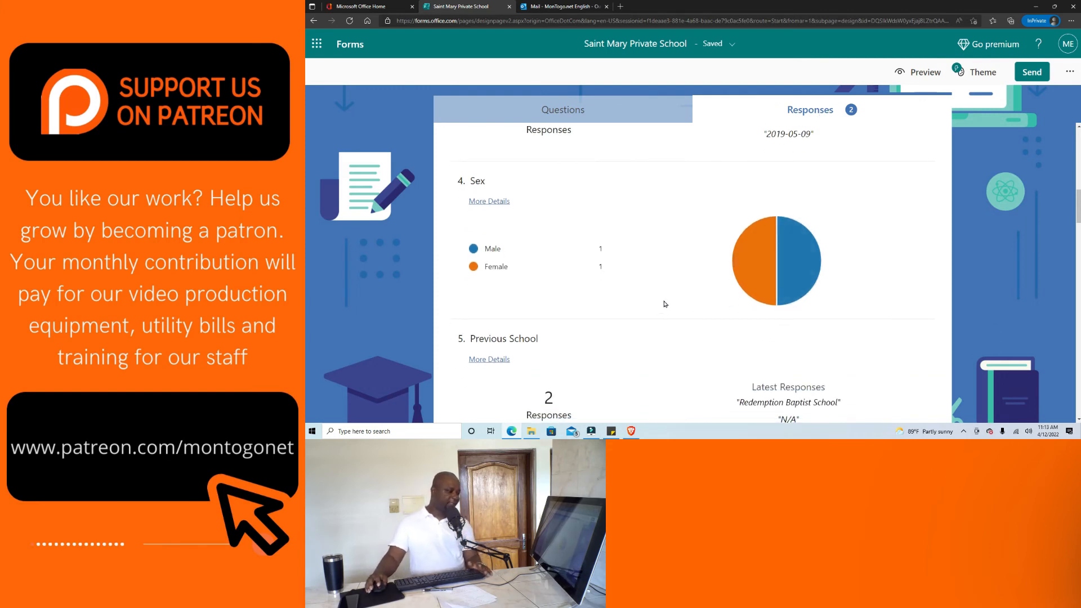
pyautogui.scroll(-1, 667, 306)
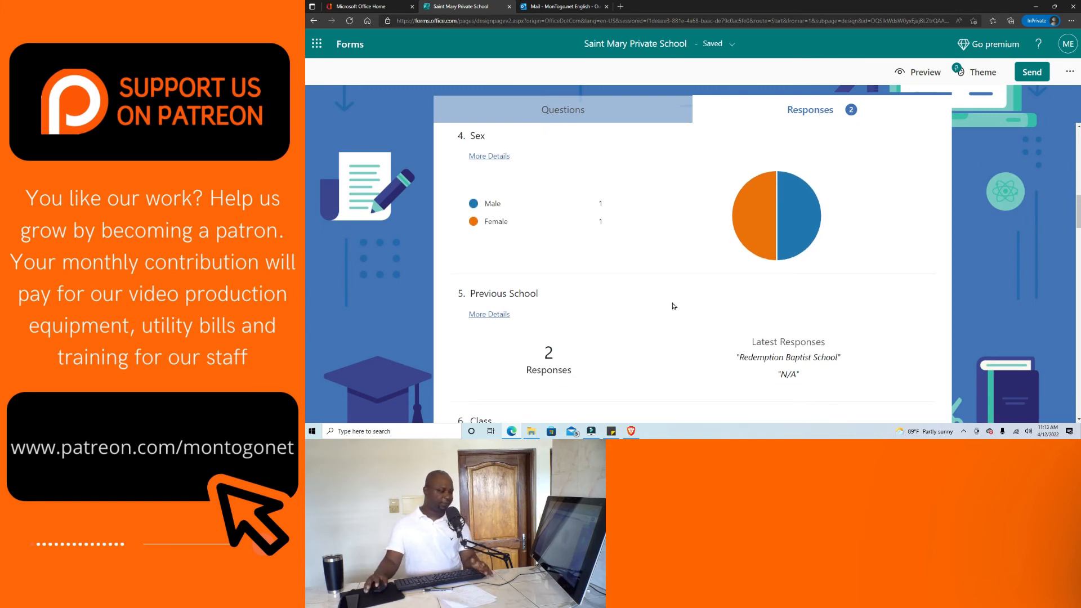
pyautogui.scroll(-5, 676, 305)
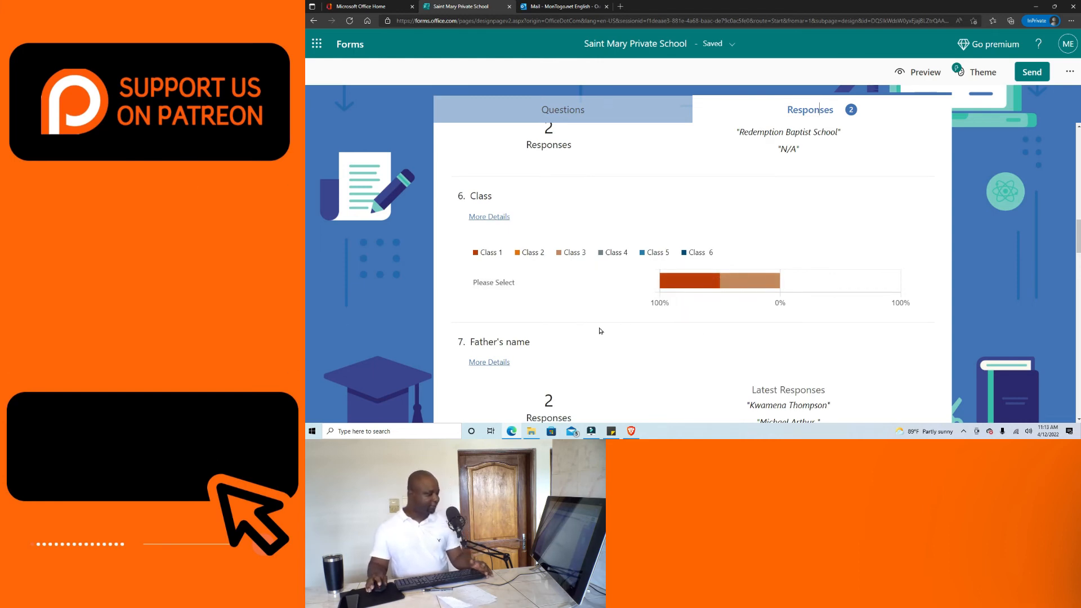
pyautogui.moveTo(697, 286)
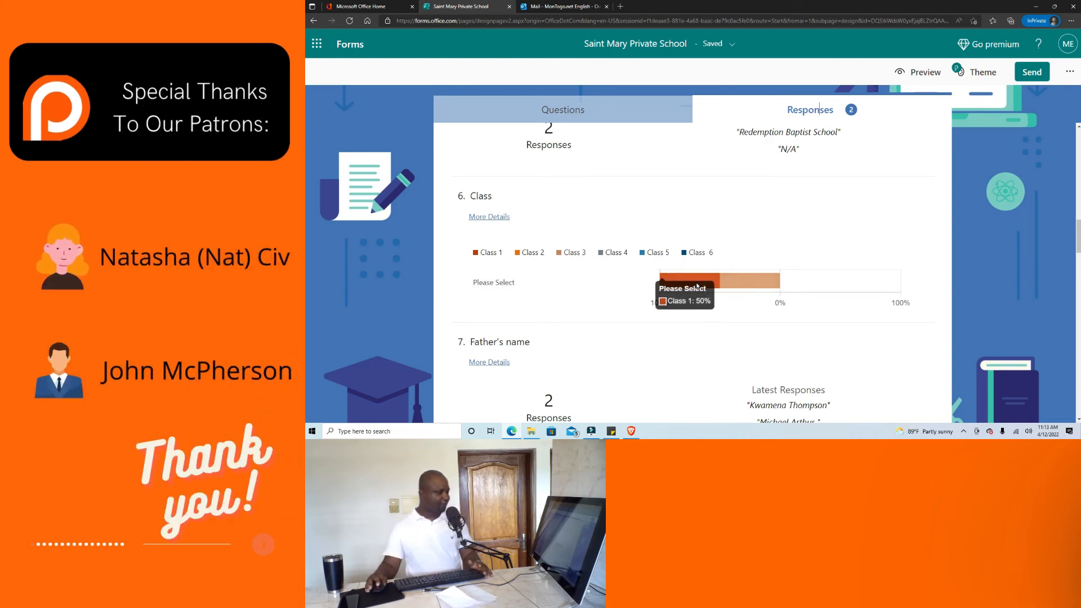
pyautogui.moveTo(770, 286)
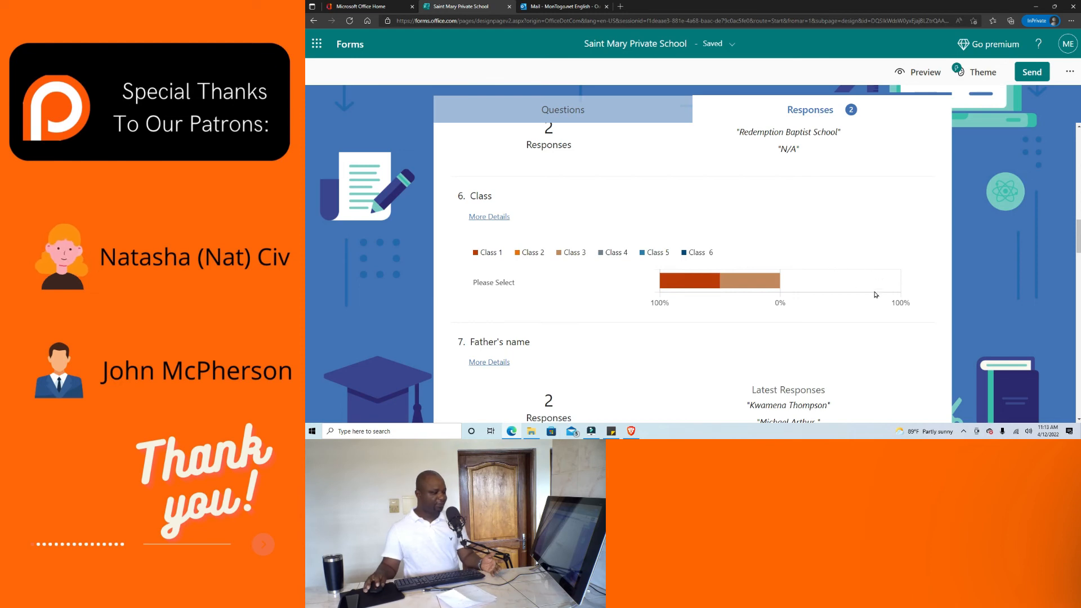
pyautogui.scroll(-2, 807, 296)
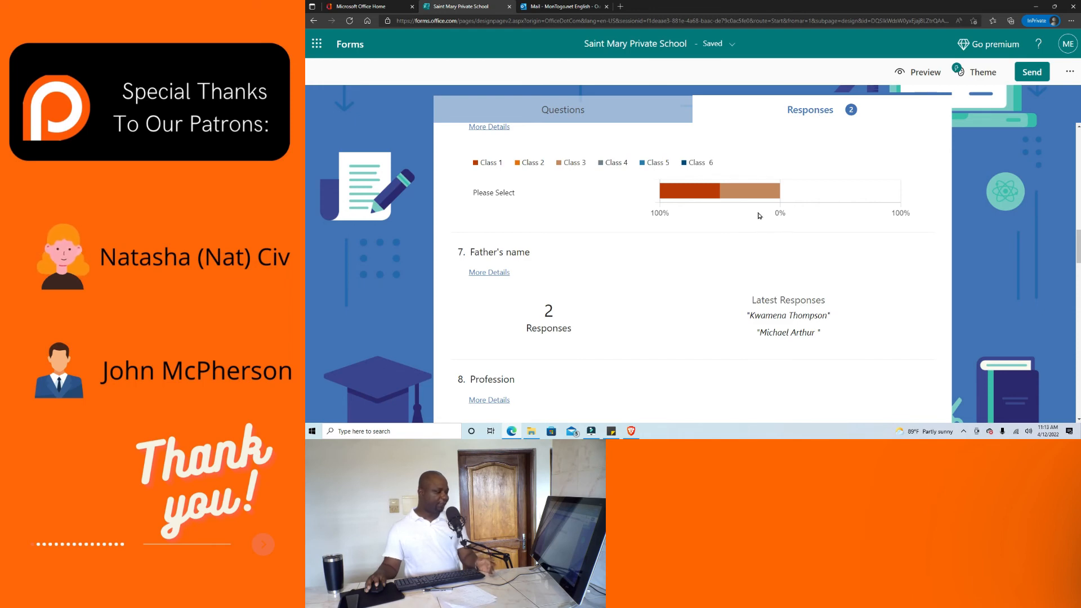
pyautogui.scroll(-1, 760, 215)
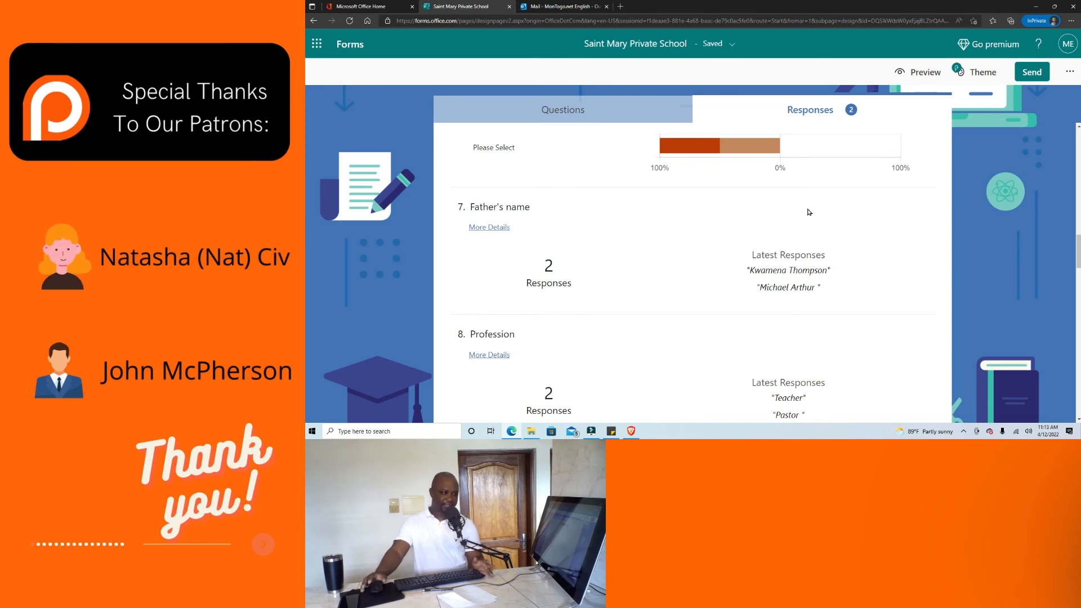
pyautogui.scroll(-6, 809, 212)
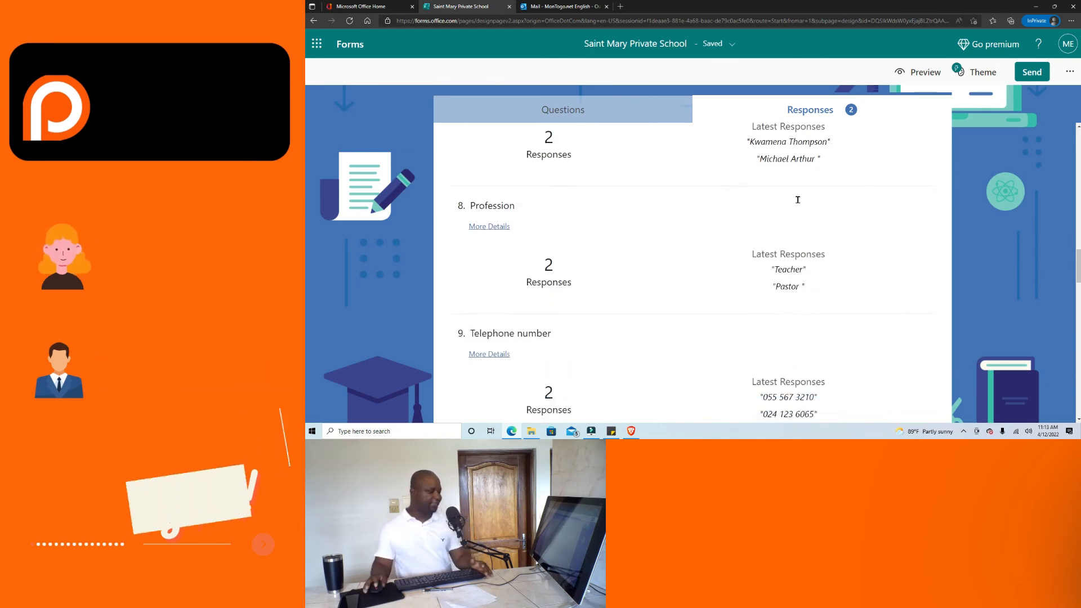
pyautogui.scroll(-1, 800, 223)
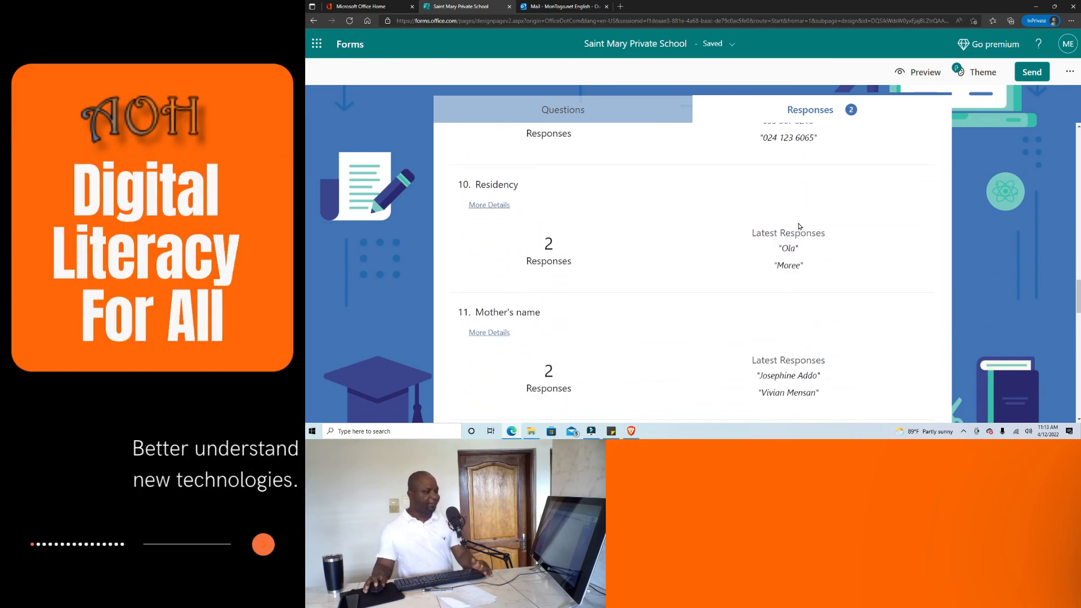
pyautogui.scroll(-3, 798, 226)
pyautogui.scroll(13, 799, 226)
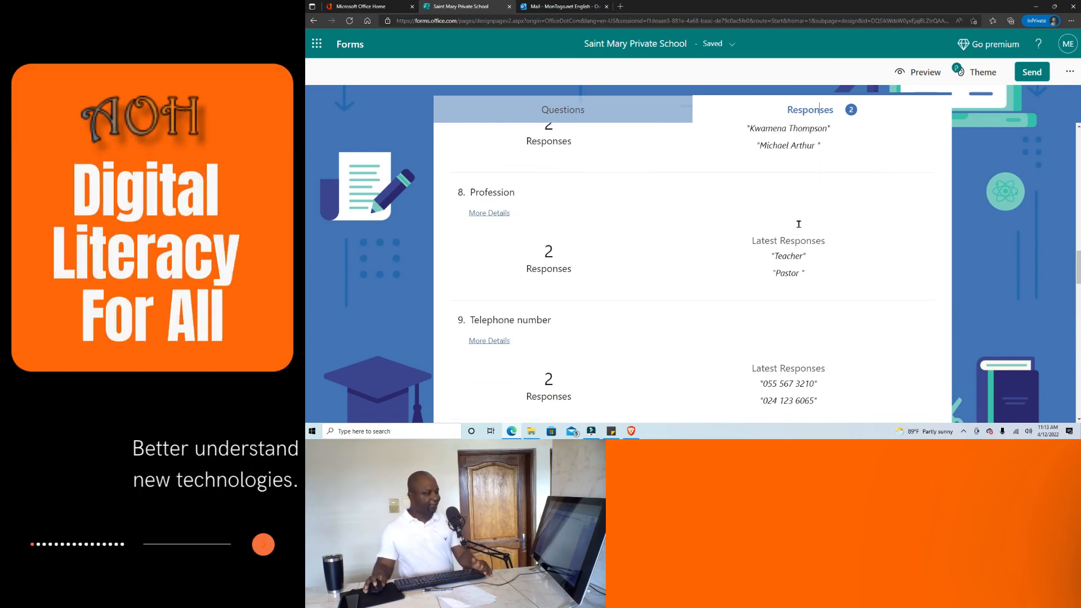
pyautogui.scroll(15, 798, 224)
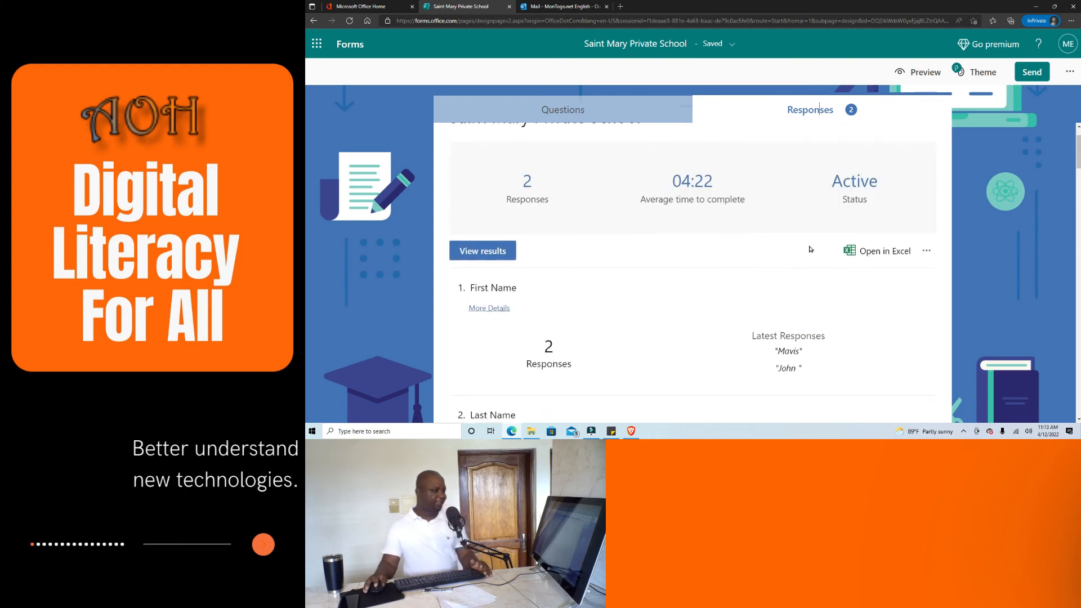
# Export the responses to Excel and open the downloaded Saint Mary Private School (1-1) workbook.
pyautogui.click(879, 303)
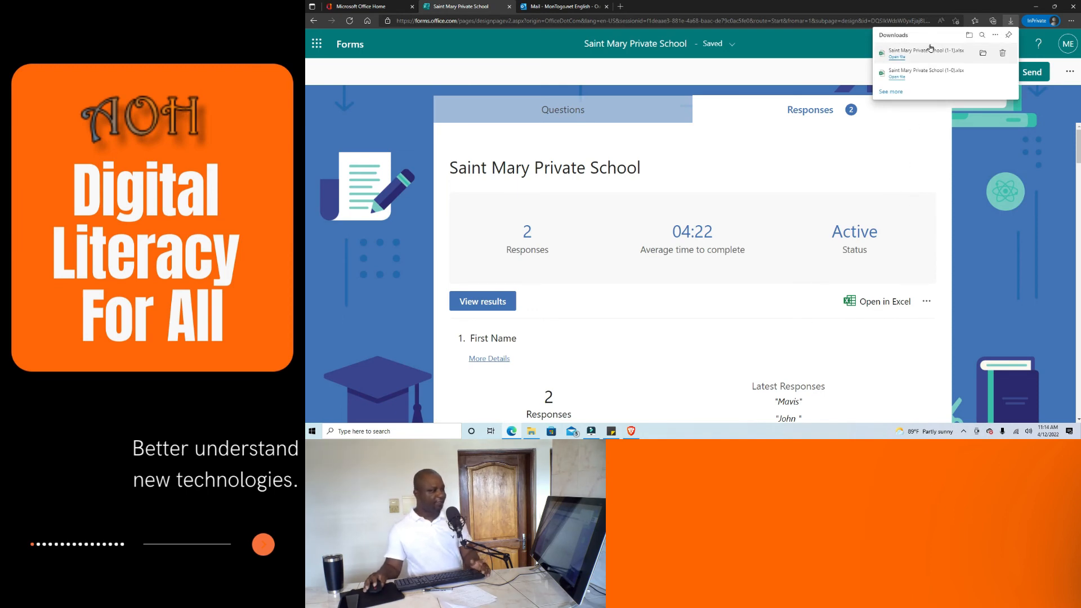
pyautogui.click(896, 58)
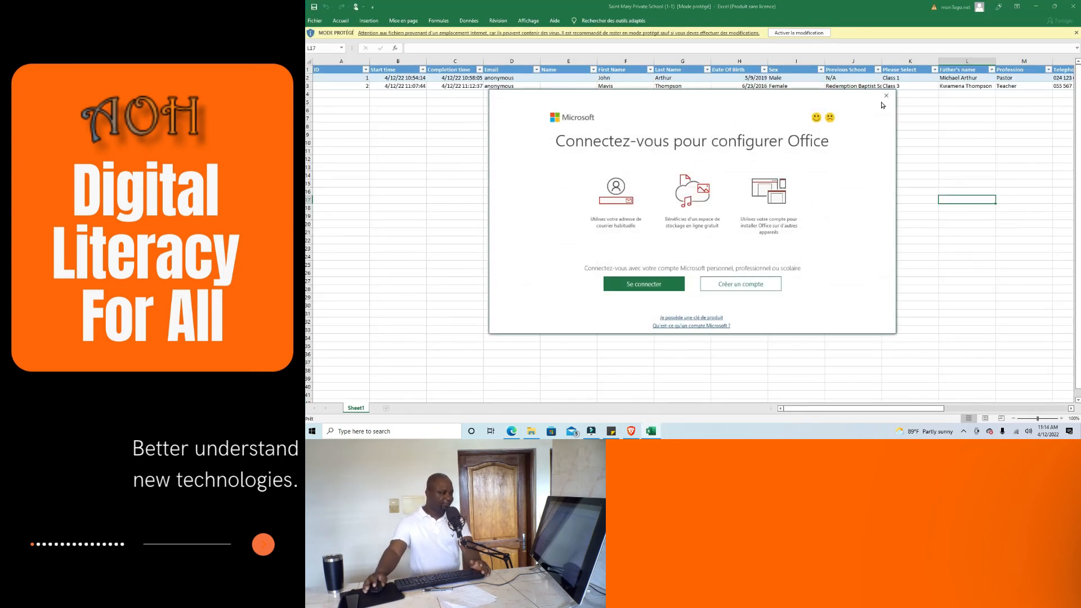
pyautogui.click(886, 96)
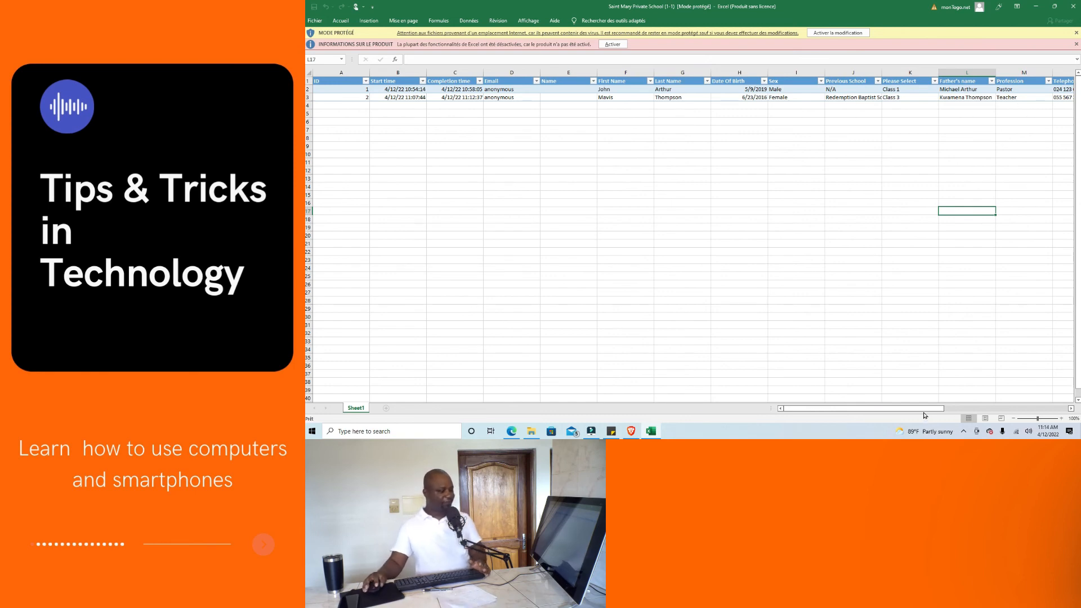
# Scroll across the exported sheet to review the Male/Class 1 and Female/Class 3 responses.
pyautogui.moveTo(924, 408); pyautogui.dragTo(901, 394)
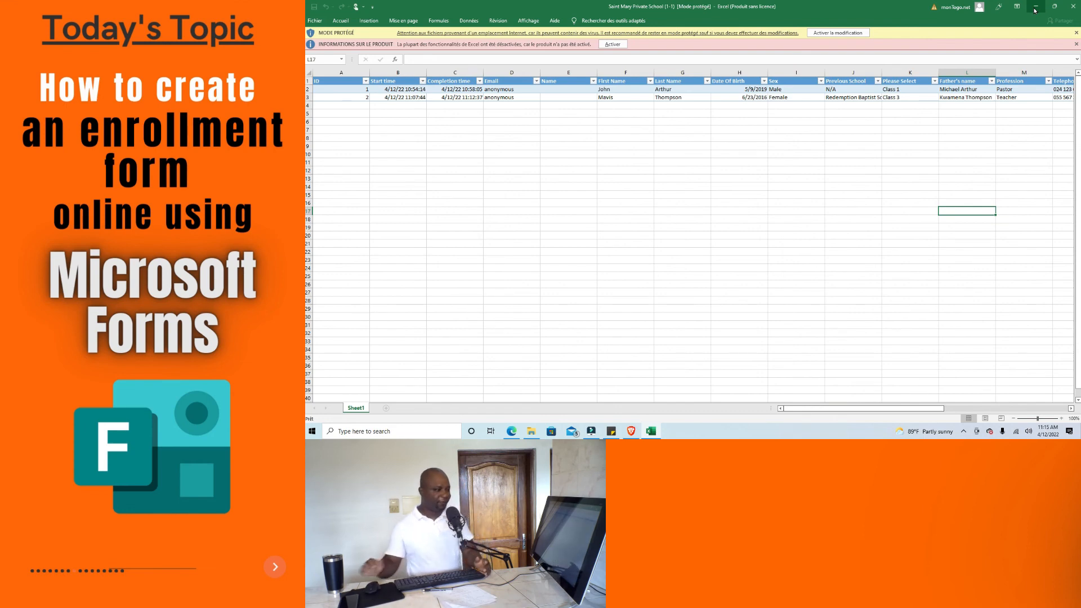
# Minimize Excel and bring up the form's Send options with its shareable link.
pyautogui.click(1037, 7)
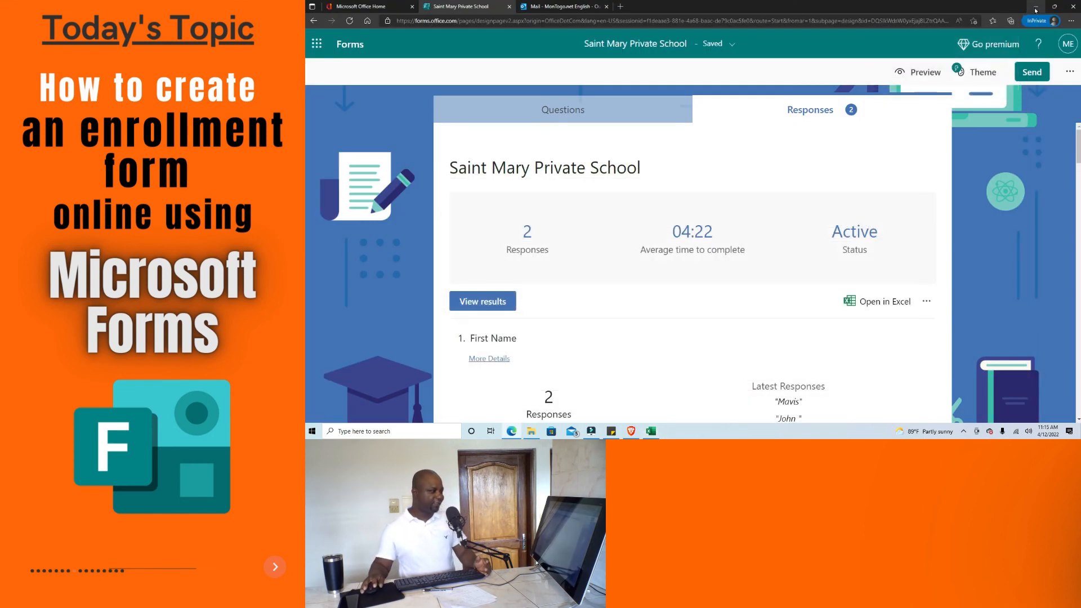
pyautogui.scroll(-2, 845, 177)
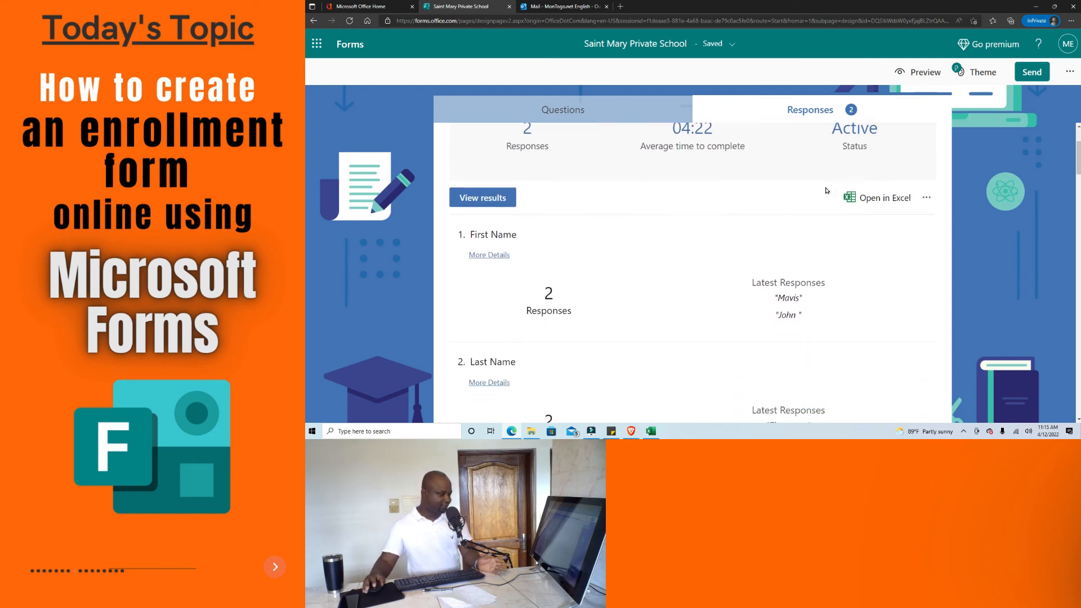
pyautogui.scroll(2, 738, 180)
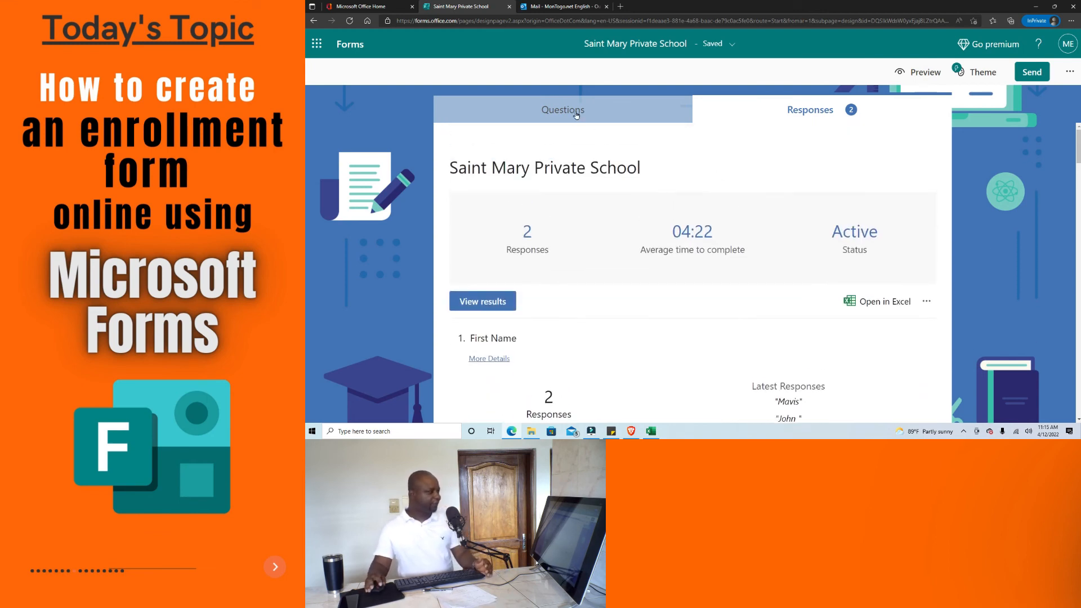
pyautogui.click(1042, 74)
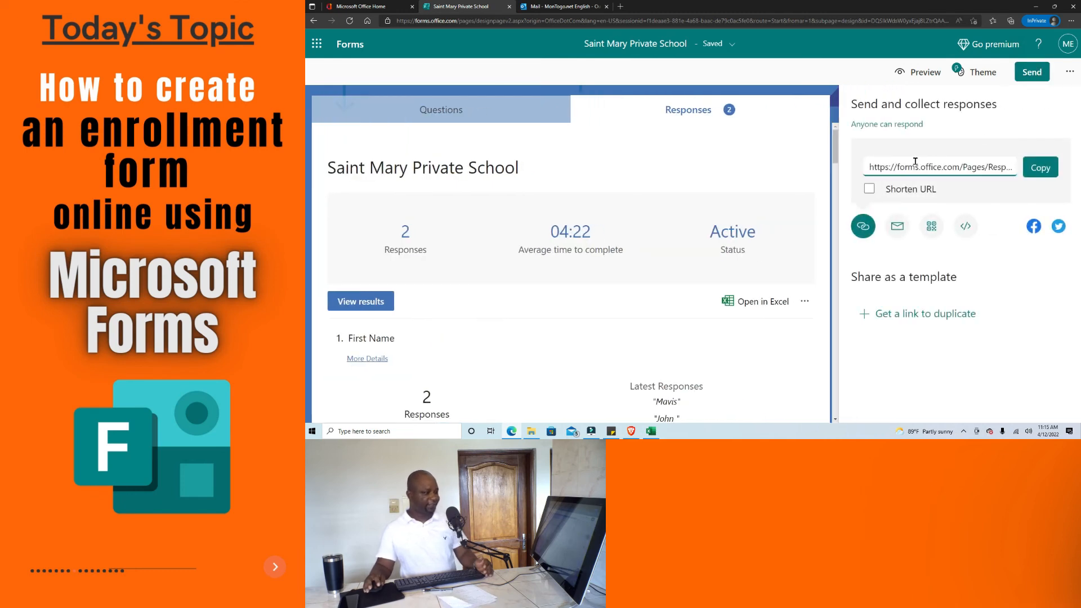
# Switch the Send panel to the form's iframe embed code.
pyautogui.click(971, 228)
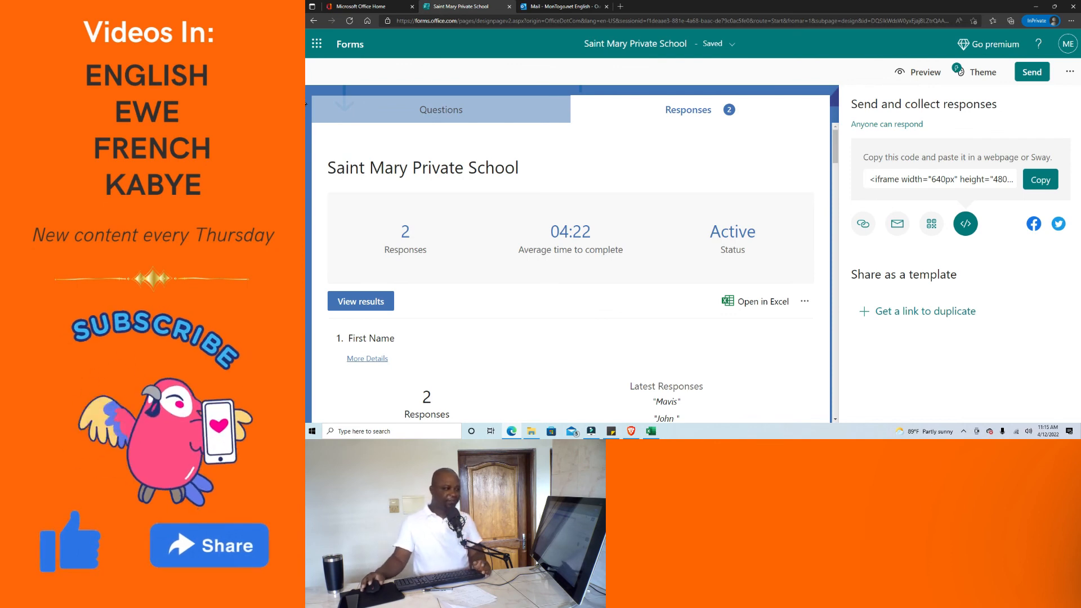
# Print the form from its extra options menu and scroll the print preview.
pyautogui.click(1073, 69)
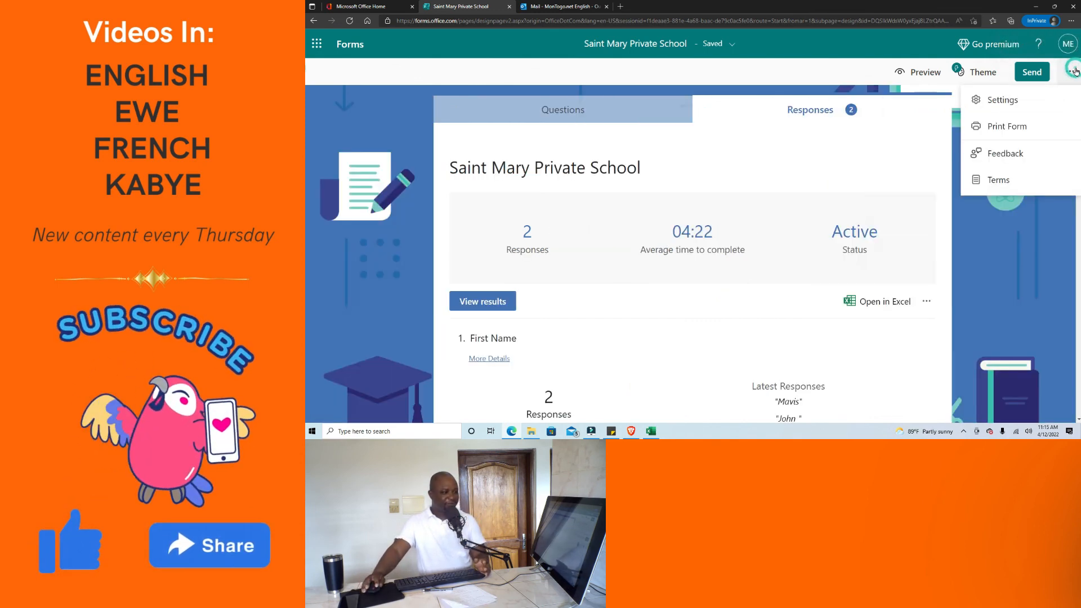
pyautogui.click(1025, 127)
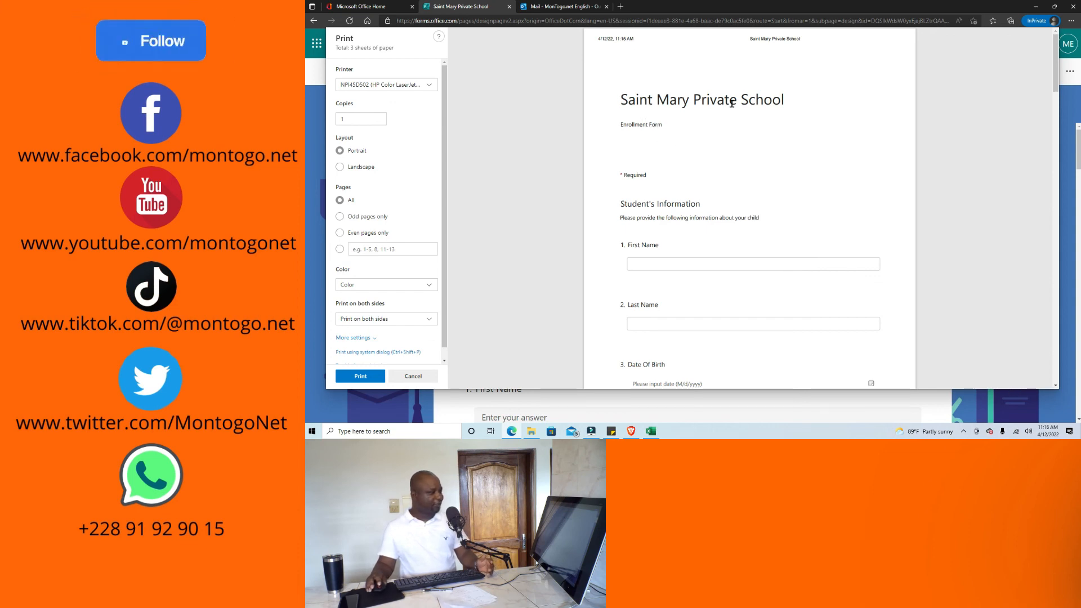
pyautogui.scroll(-6, 664, 213)
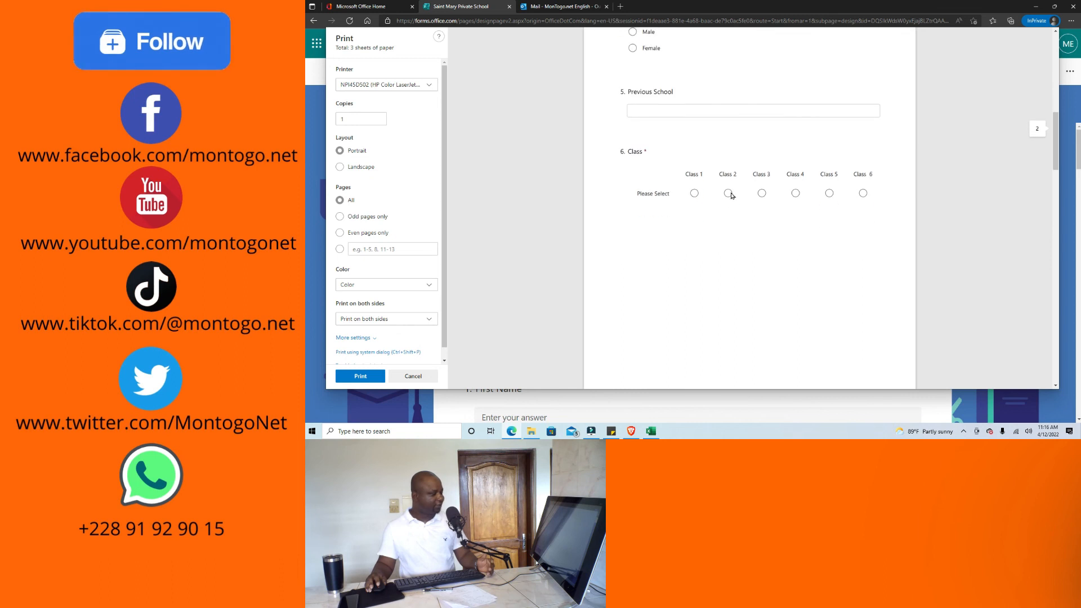
pyautogui.scroll(-1, 414, 231)
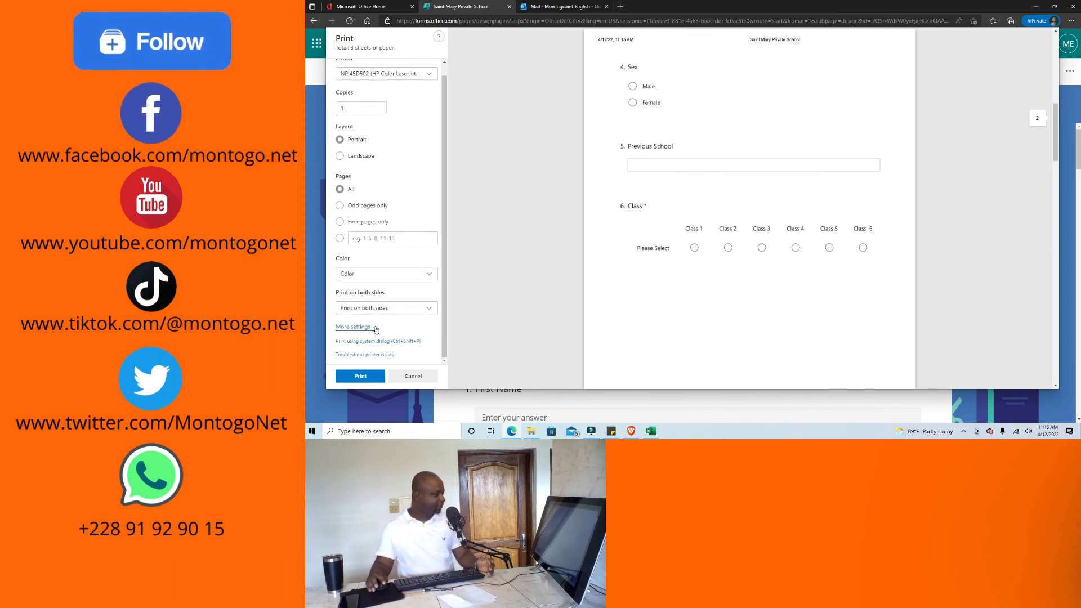
# Turn off headers and footers under More settings and review all 3 preview sheets.
pyautogui.click(353, 327)
pyautogui.scroll(-3, 383, 330)
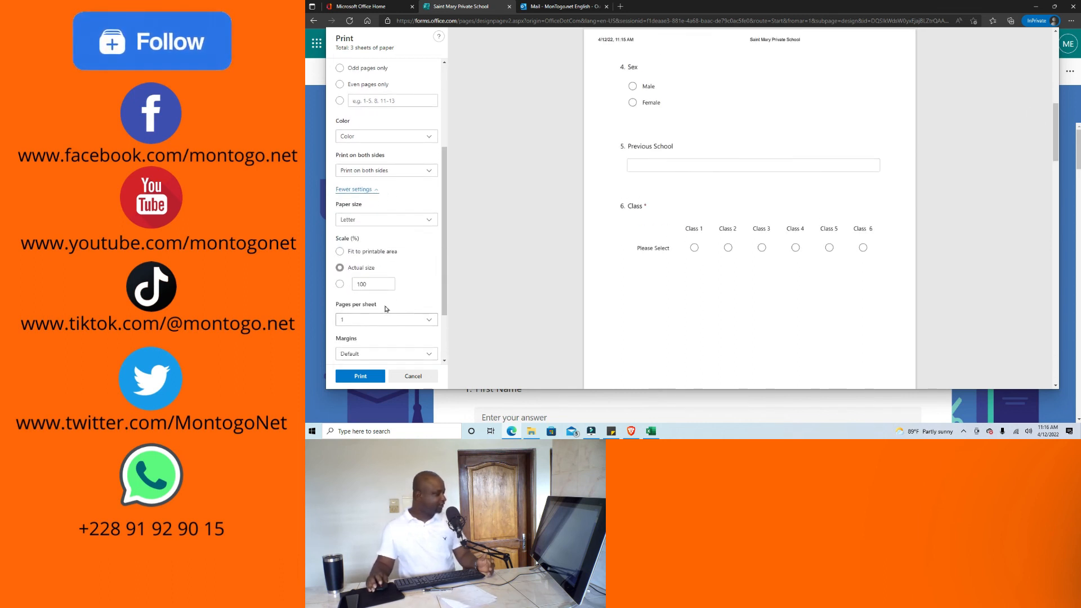
pyautogui.scroll(-2, 377, 313)
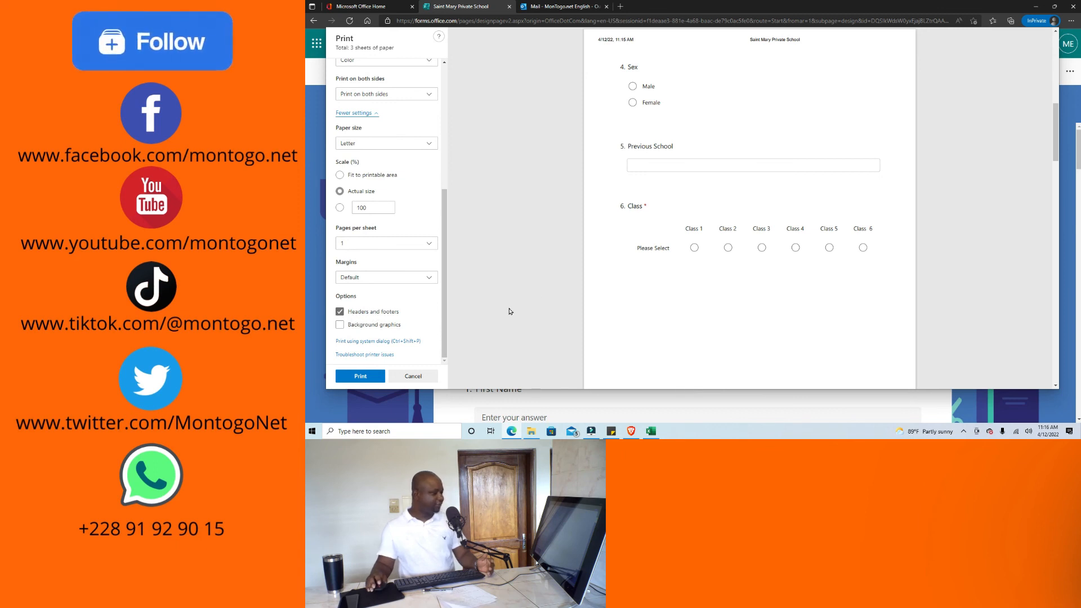
pyautogui.click(339, 311)
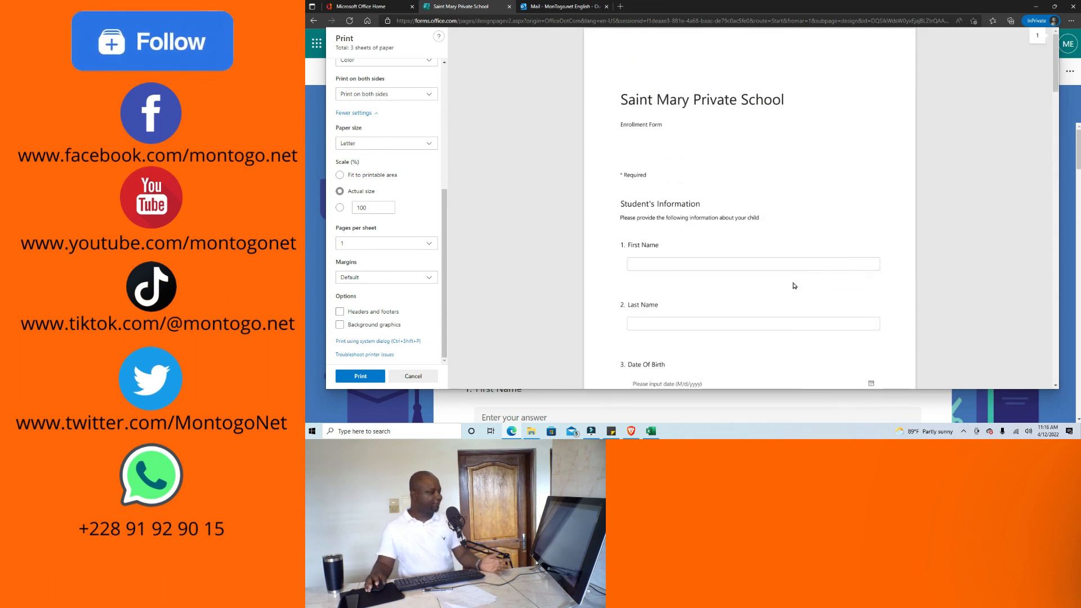
pyautogui.scroll(-10, 791, 254)
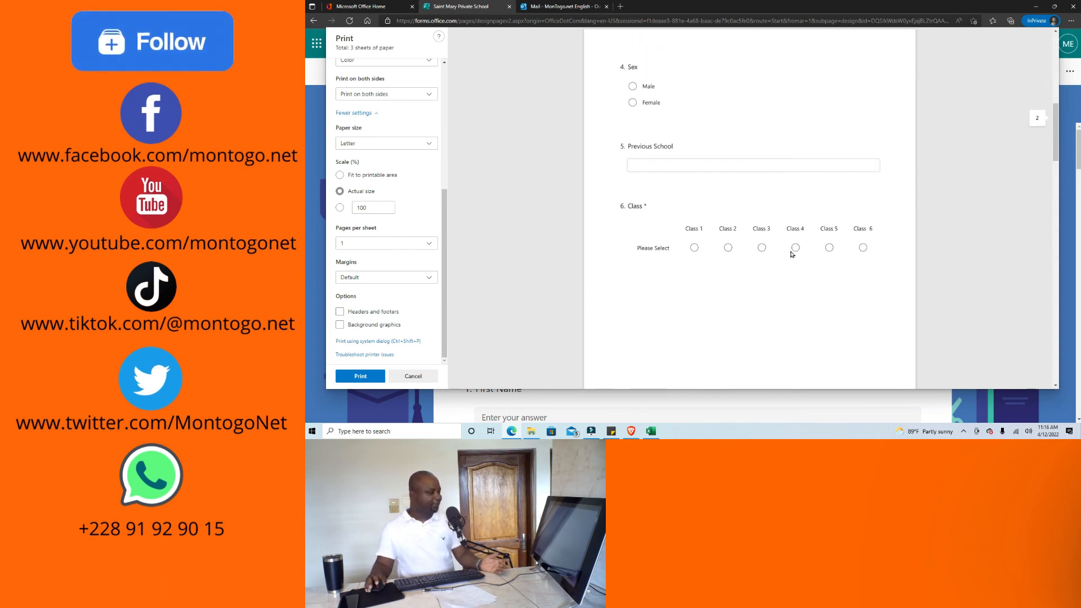
pyautogui.scroll(-10, 791, 254)
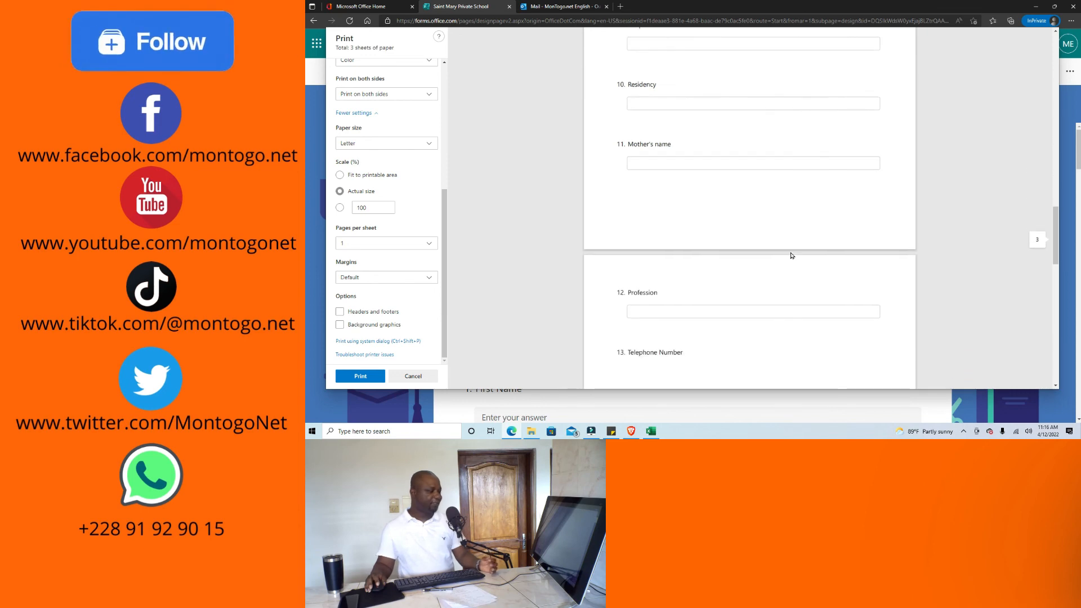
pyautogui.scroll(-4, 792, 254)
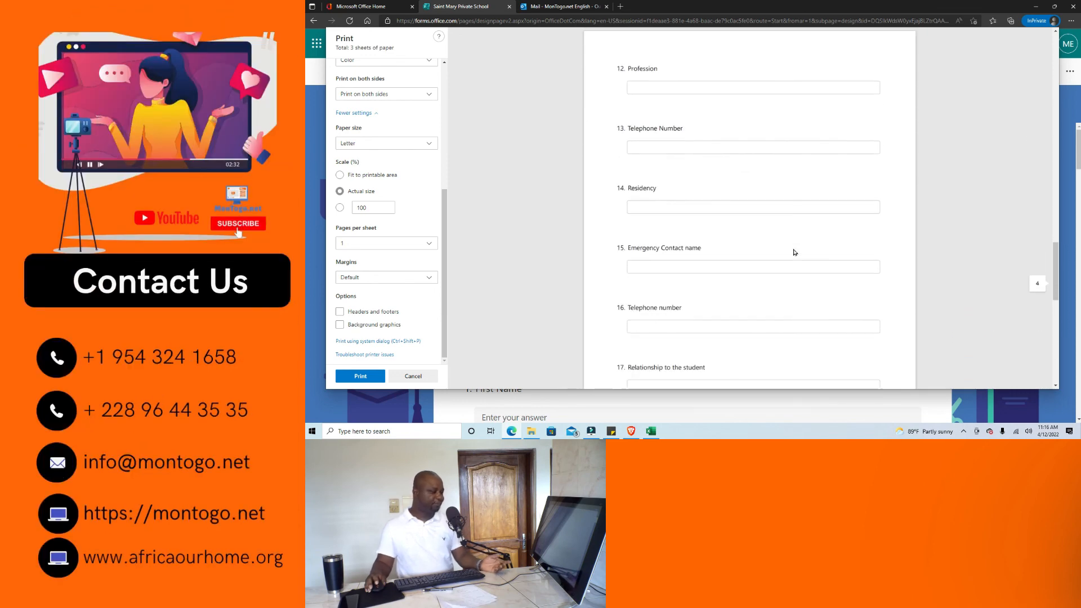
pyautogui.scroll(-3, 795, 252)
pyautogui.scroll(-3, 797, 252)
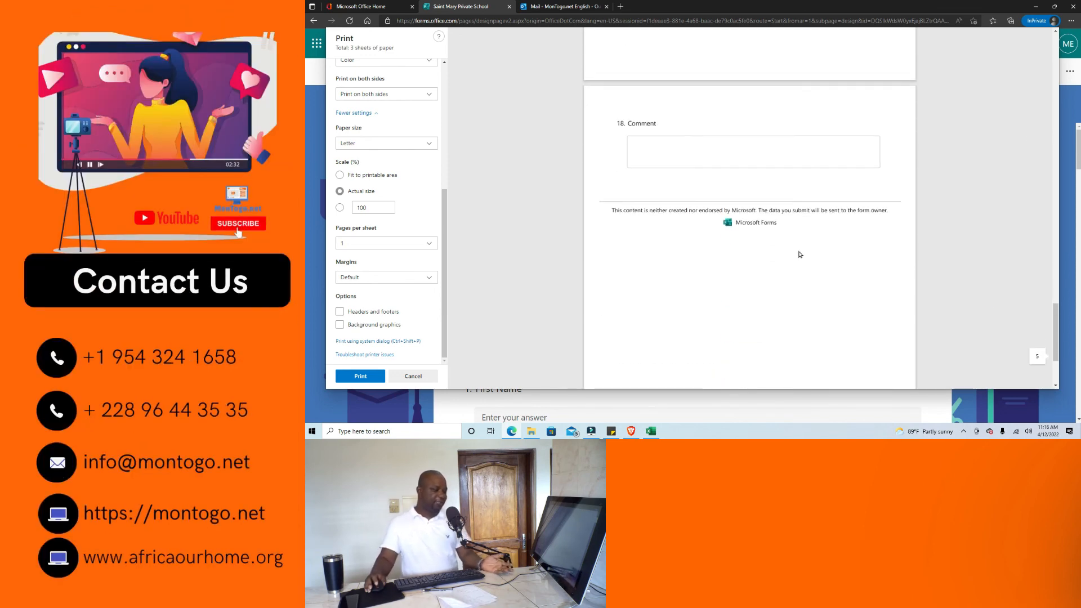
pyautogui.scroll(3, 801, 250)
pyautogui.scroll(12, 805, 247)
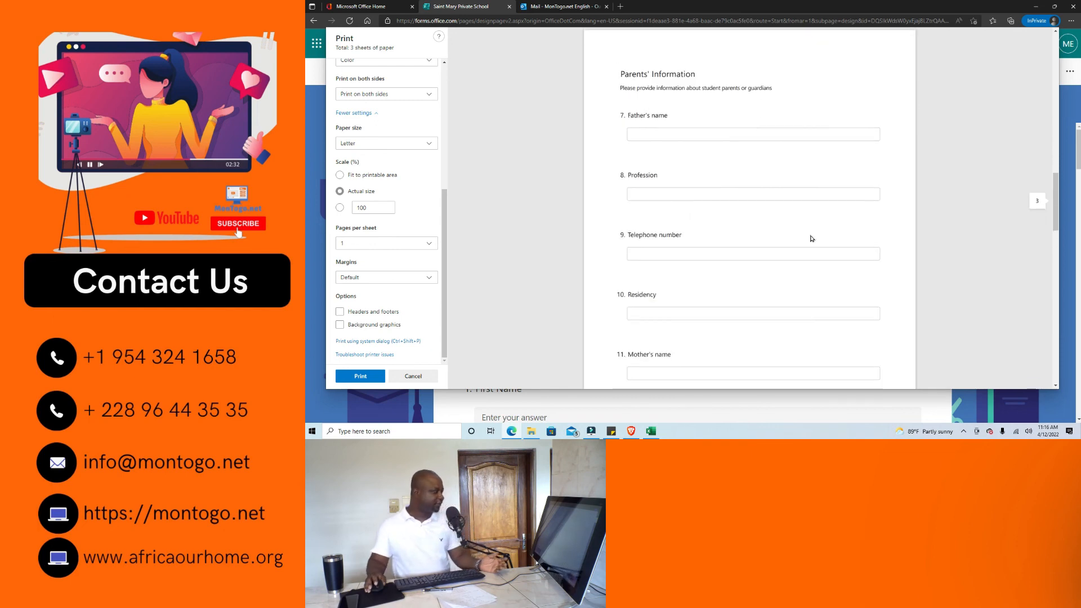
# Cancel printing and enable Show progress bar in the form's Settings.
pyautogui.click(415, 376)
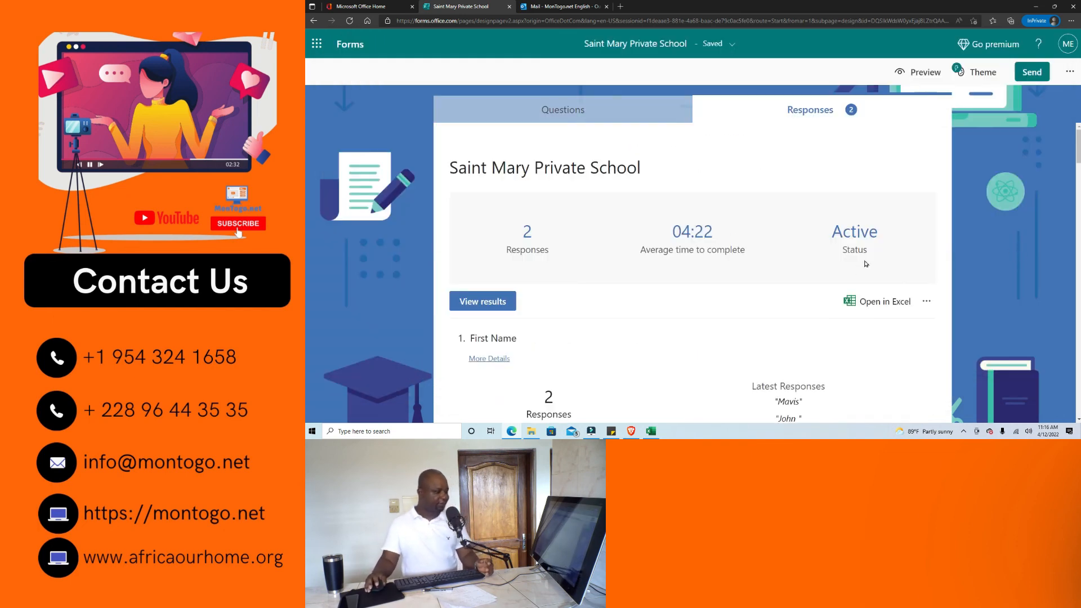
pyautogui.click(1073, 73)
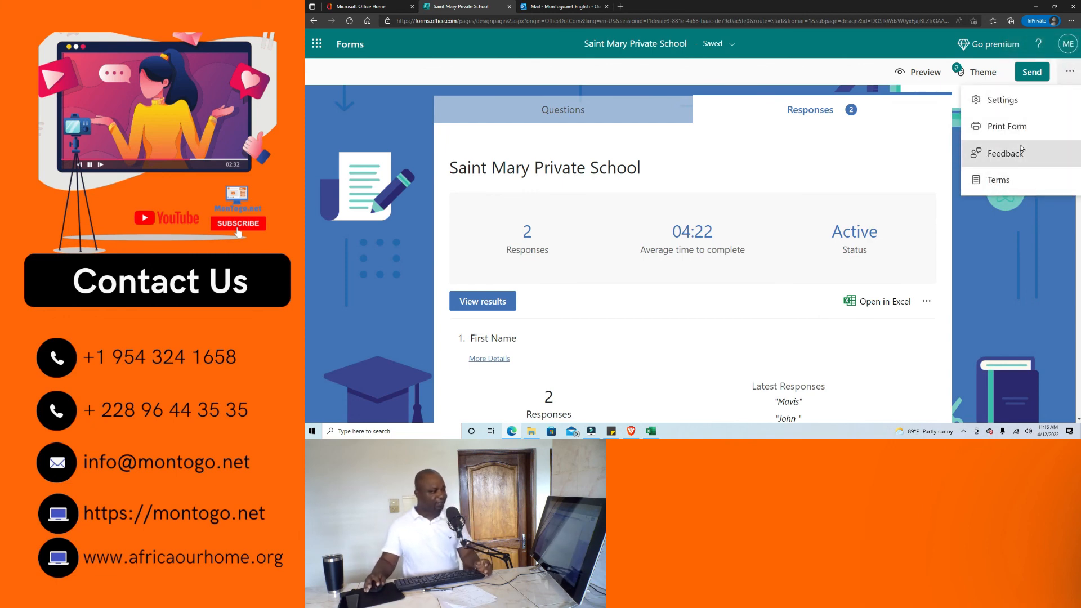
pyautogui.click(1006, 102)
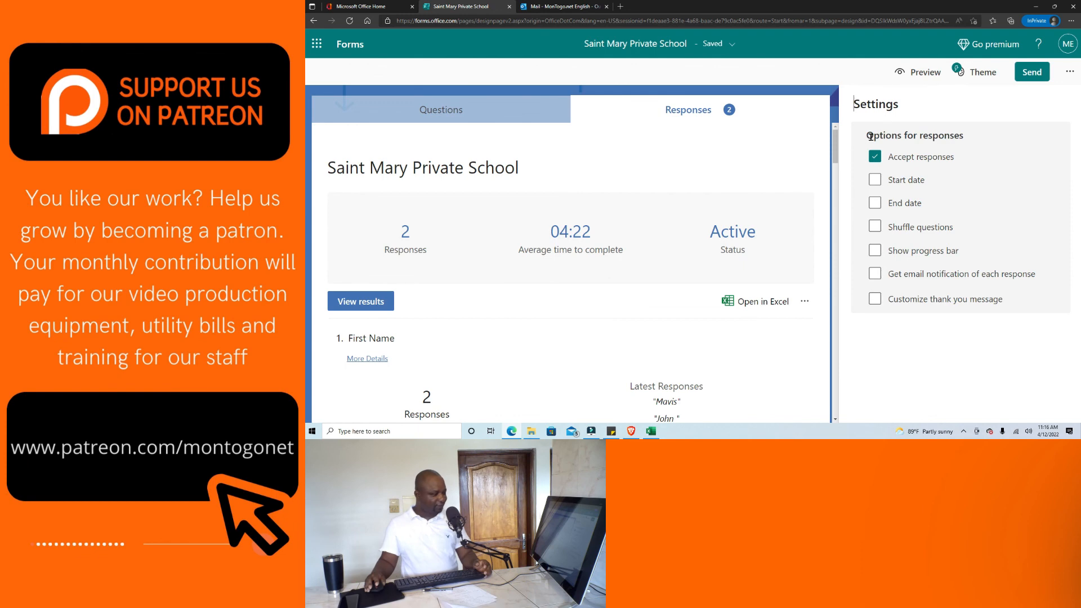
pyautogui.scroll(-1, 653, 171)
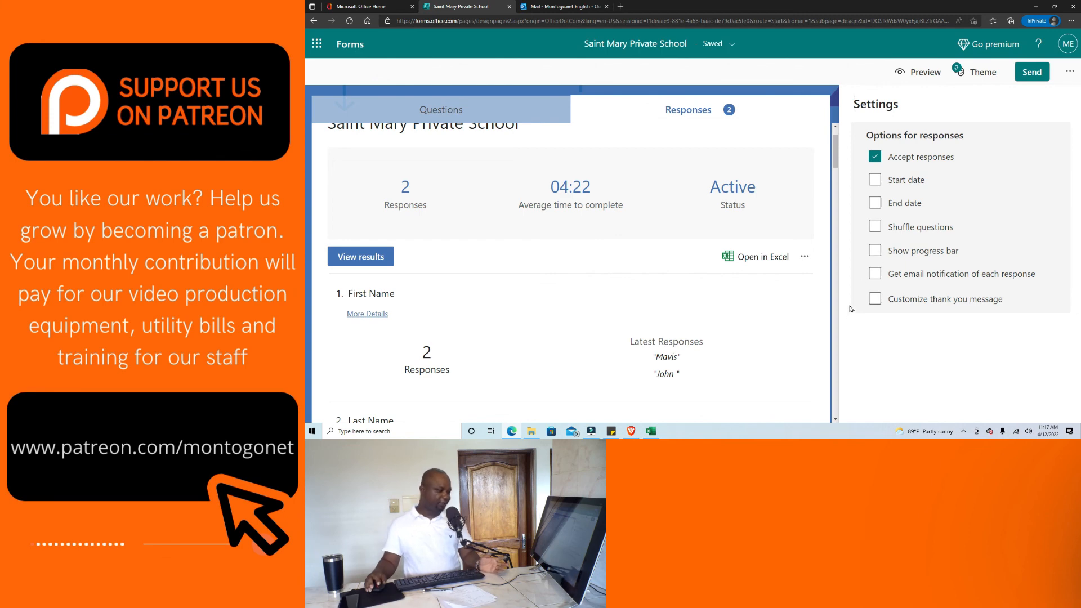
pyautogui.click(875, 251)
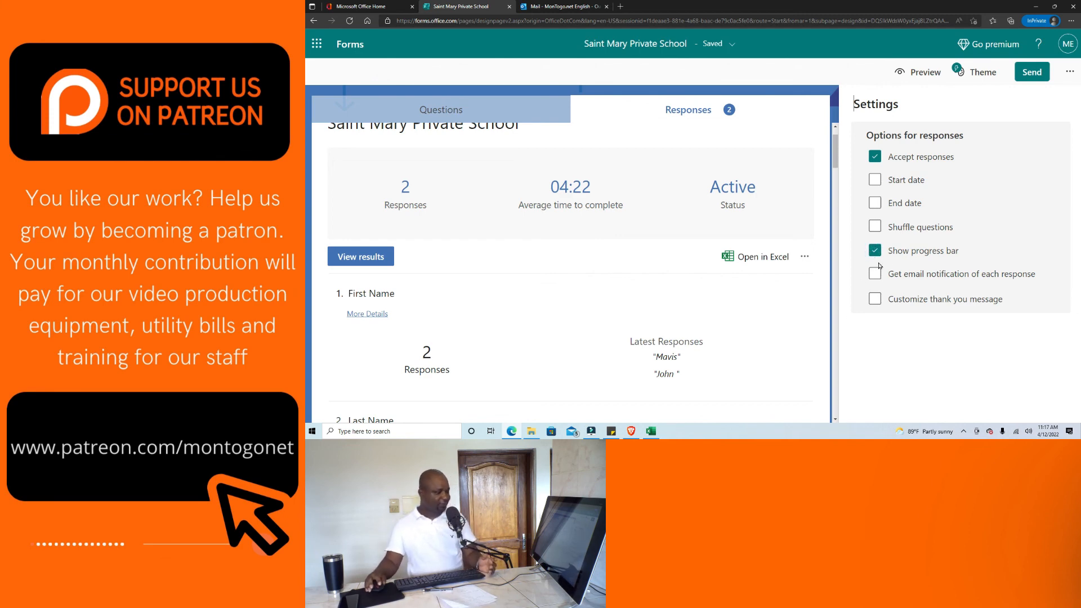
# Go back to the Questions view and look through the form's questions.
pyautogui.click(434, 111)
pyautogui.scroll(-10, 765, 284)
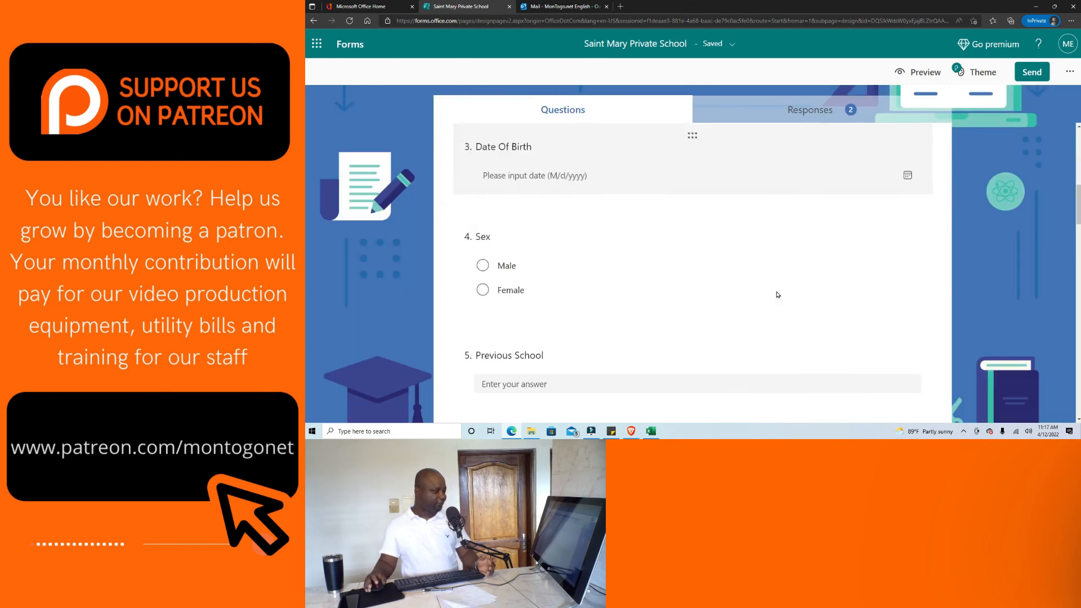
pyautogui.scroll(-15, 777, 295)
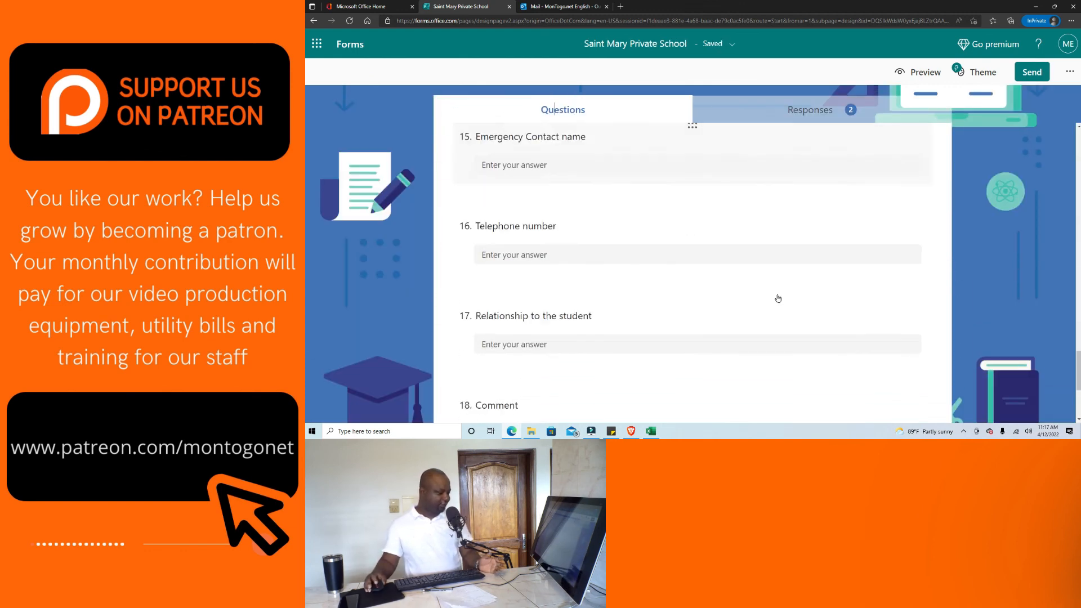
pyautogui.scroll(3, 834, 307)
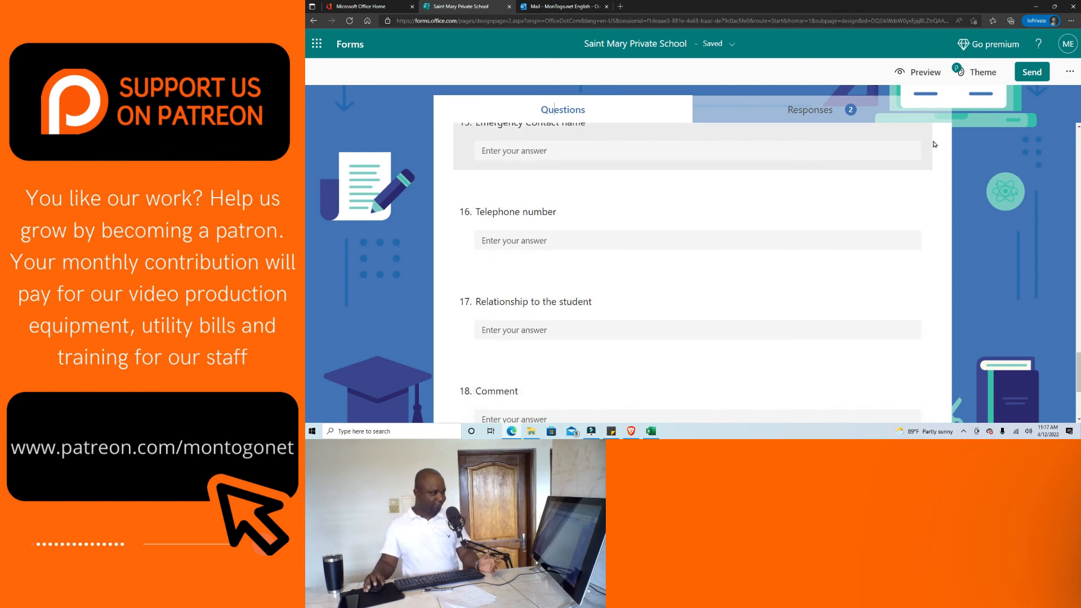
pyautogui.click(1065, 73)
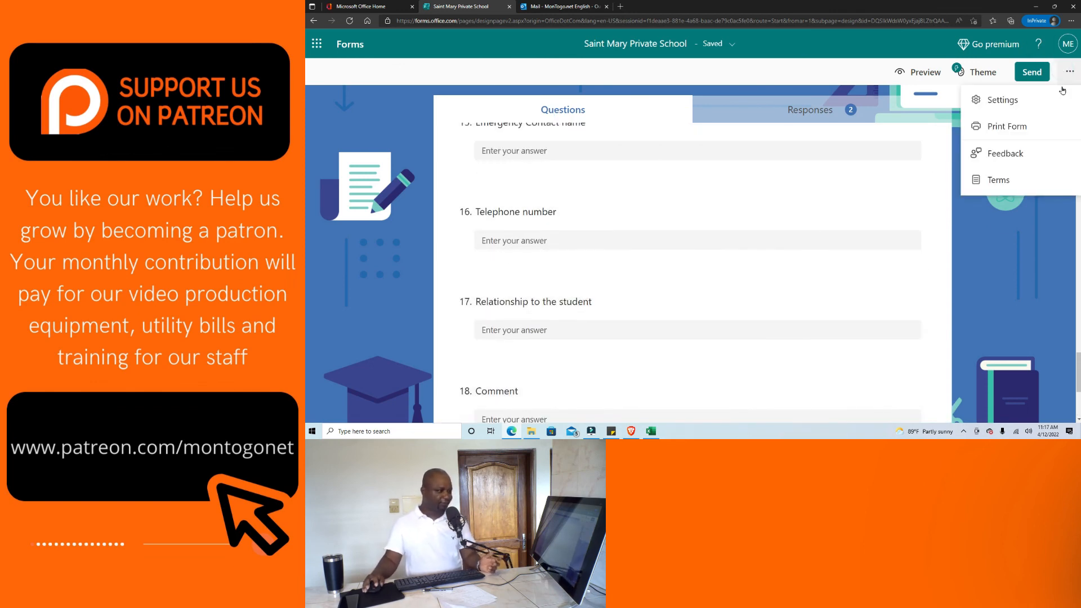
# Disable the progress bar and enable the custom thank-you message "Your response was submitted.".
pyautogui.click(983, 100)
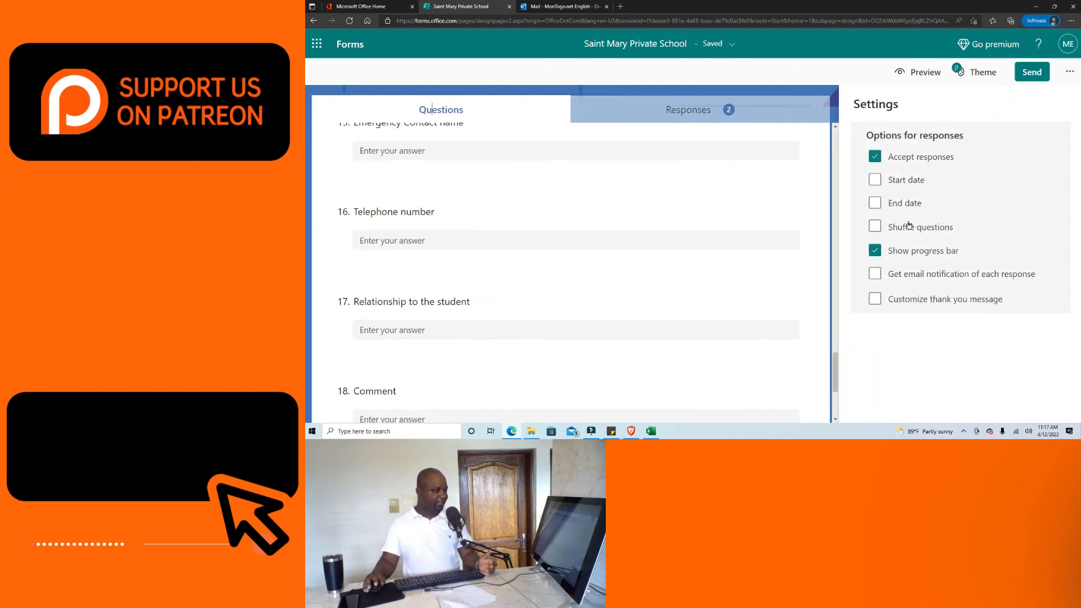
pyautogui.click(876, 250)
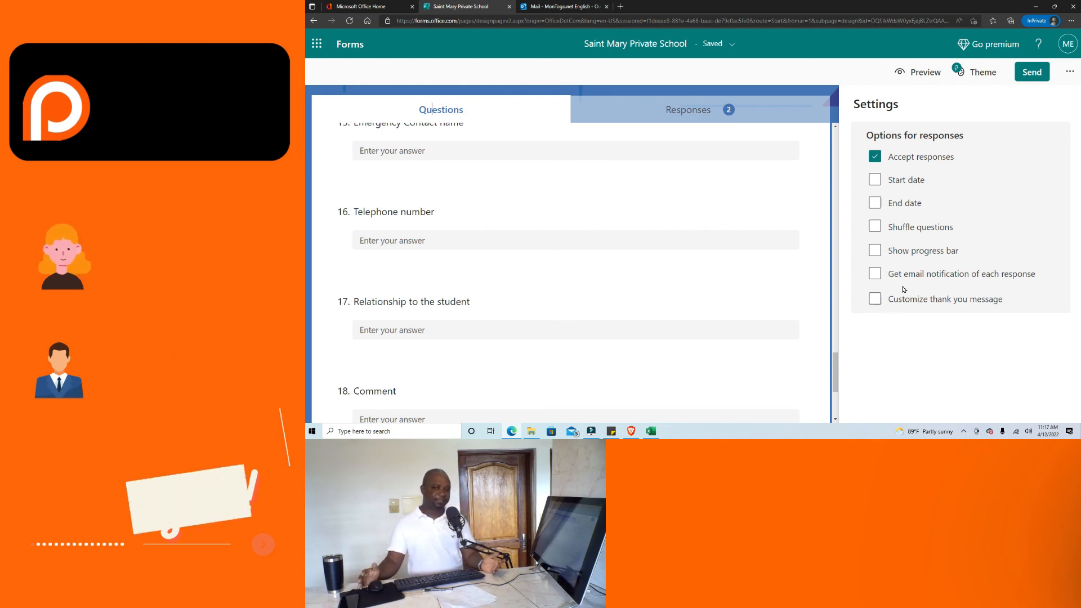
pyautogui.click(873, 299)
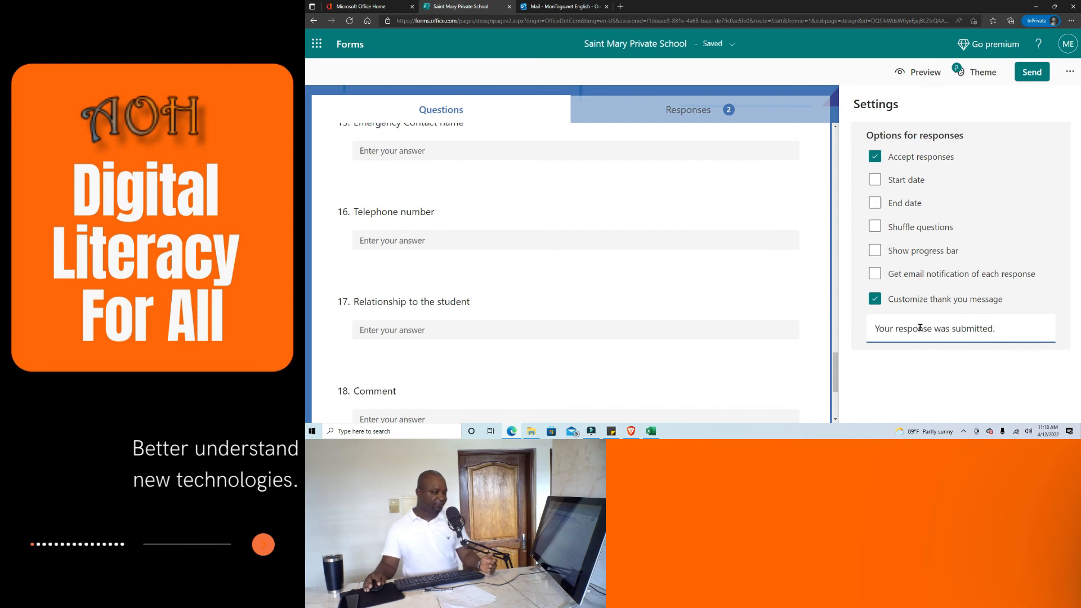
pyautogui.tripleClick(1007, 329)
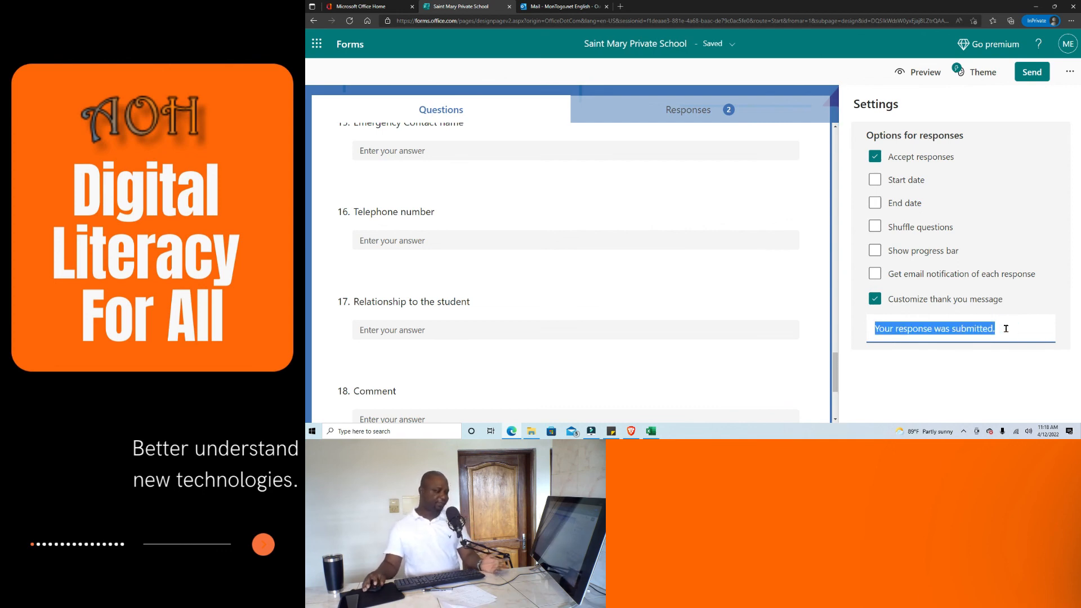
pyautogui.click(1070, 70)
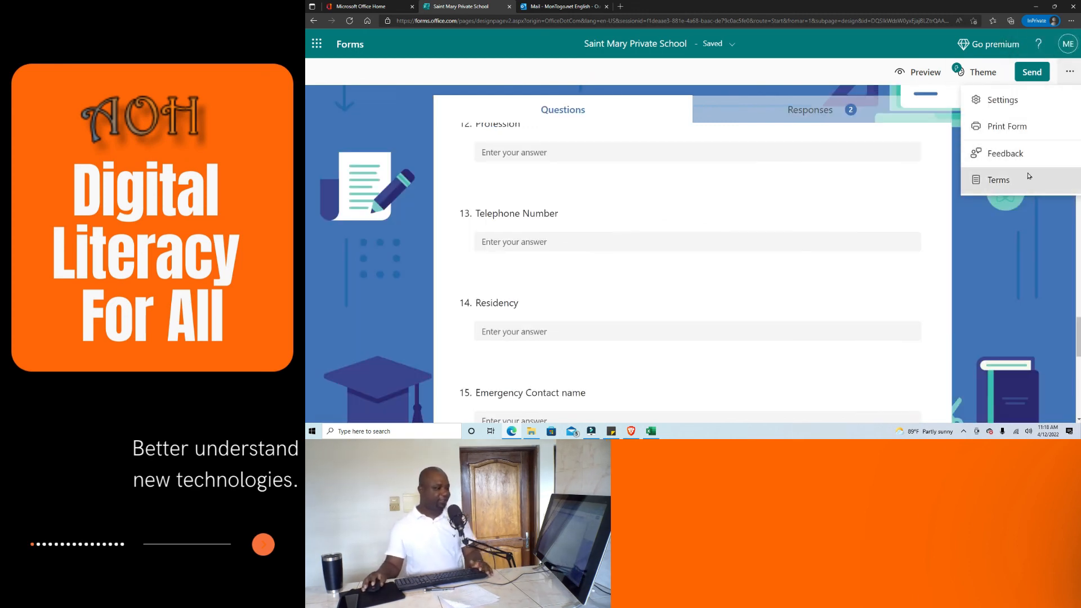
# Close the options menu, scroll to the top of the questions, and show the Microsoft 365 apps.
pyautogui.click(1024, 238)
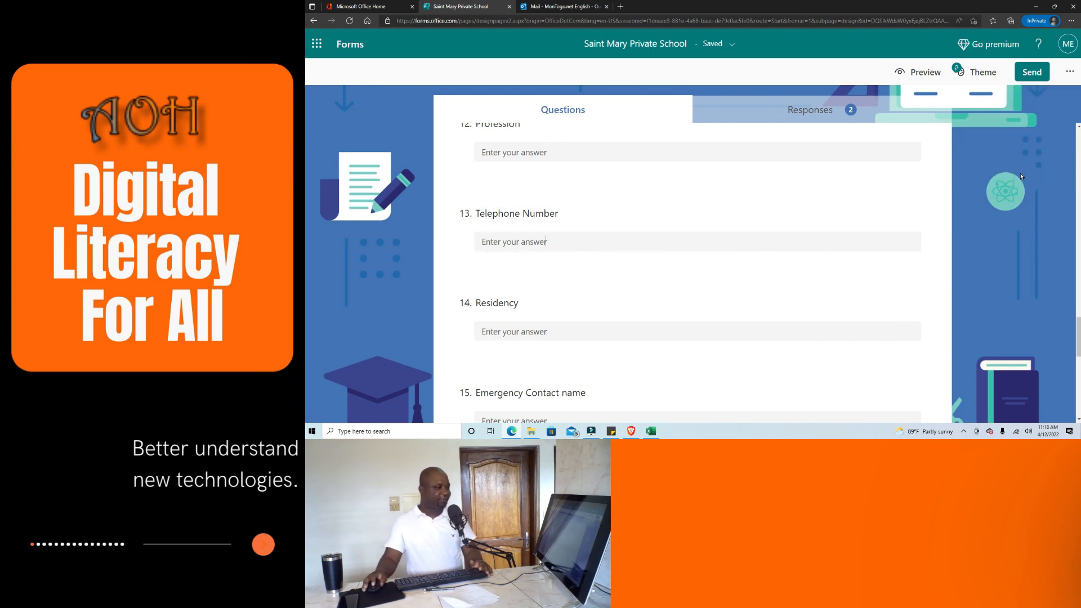
pyautogui.scroll(2, 1008, 197)
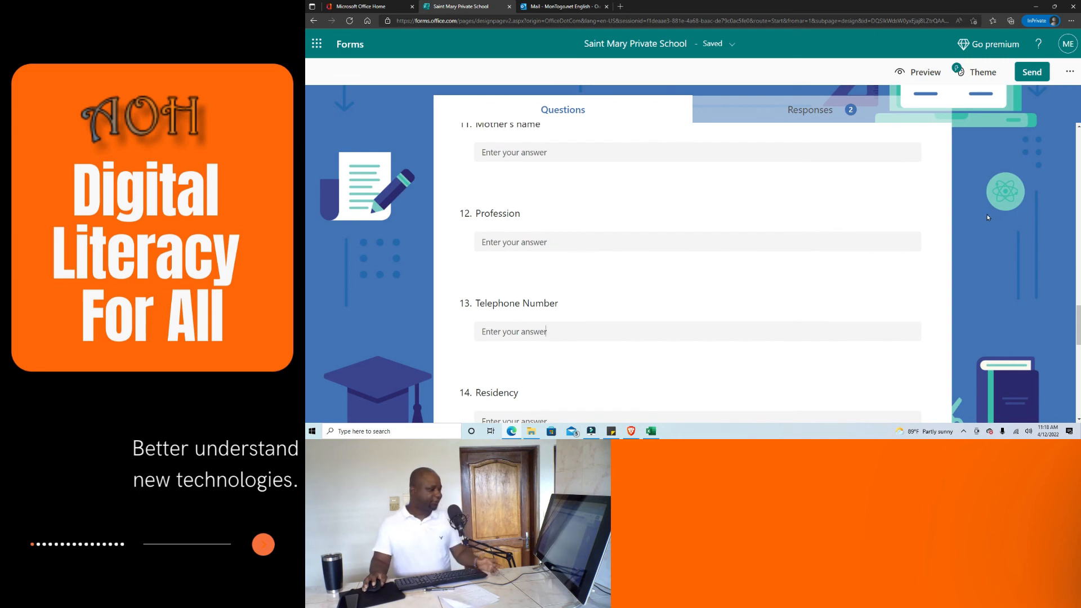
pyautogui.scroll(2, 970, 239)
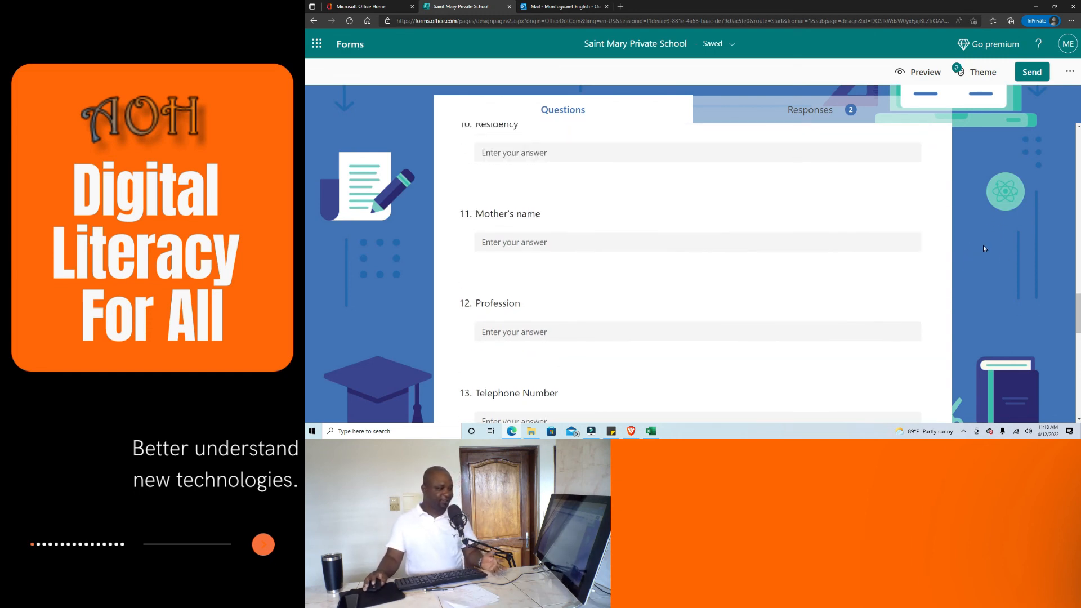
pyautogui.scroll(1, 1007, 278)
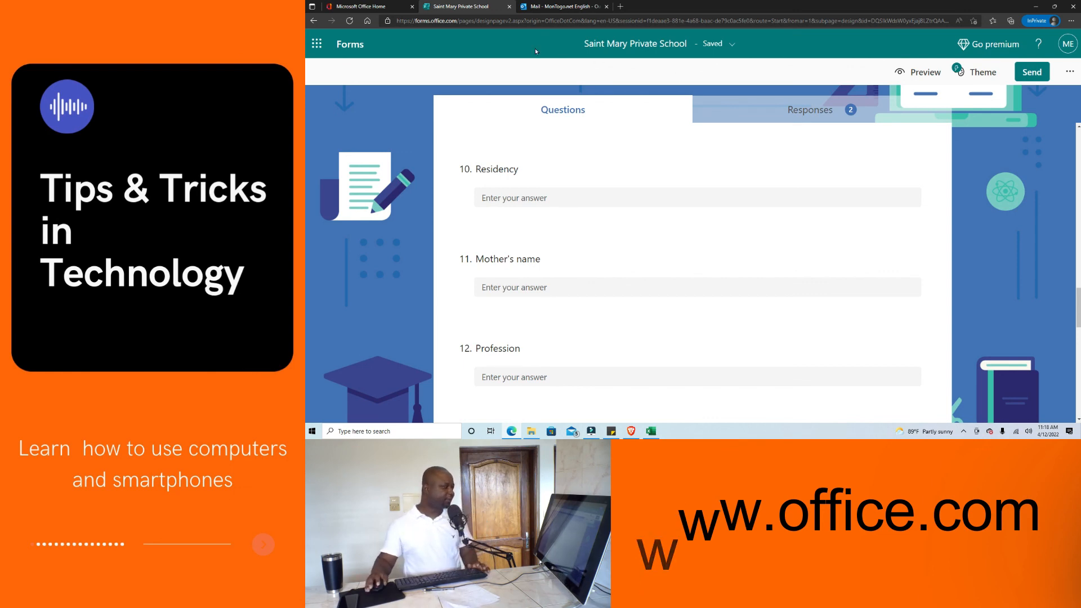
pyautogui.click(317, 43)
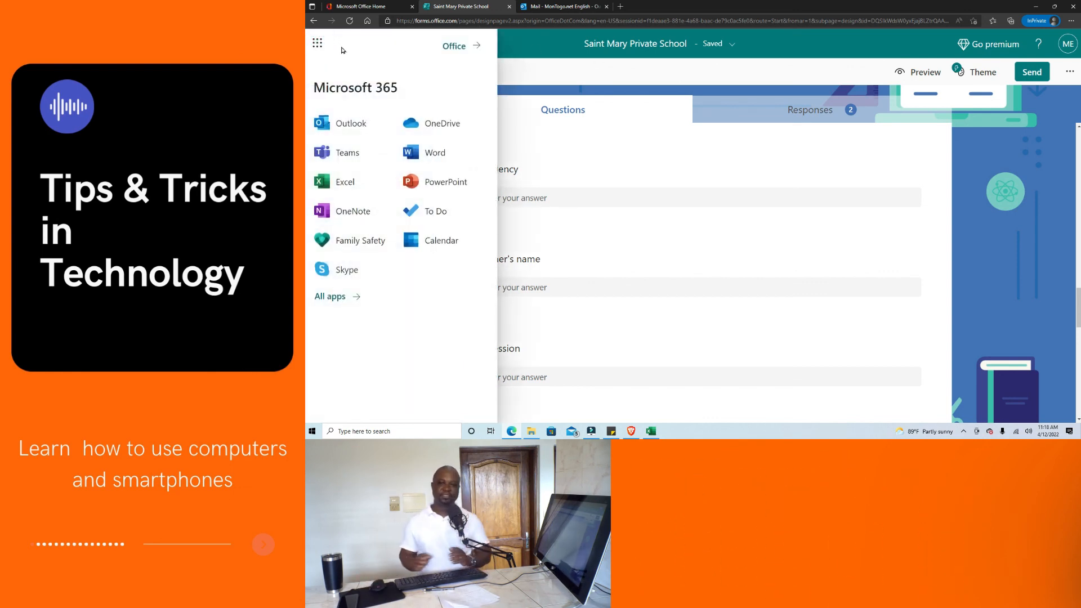